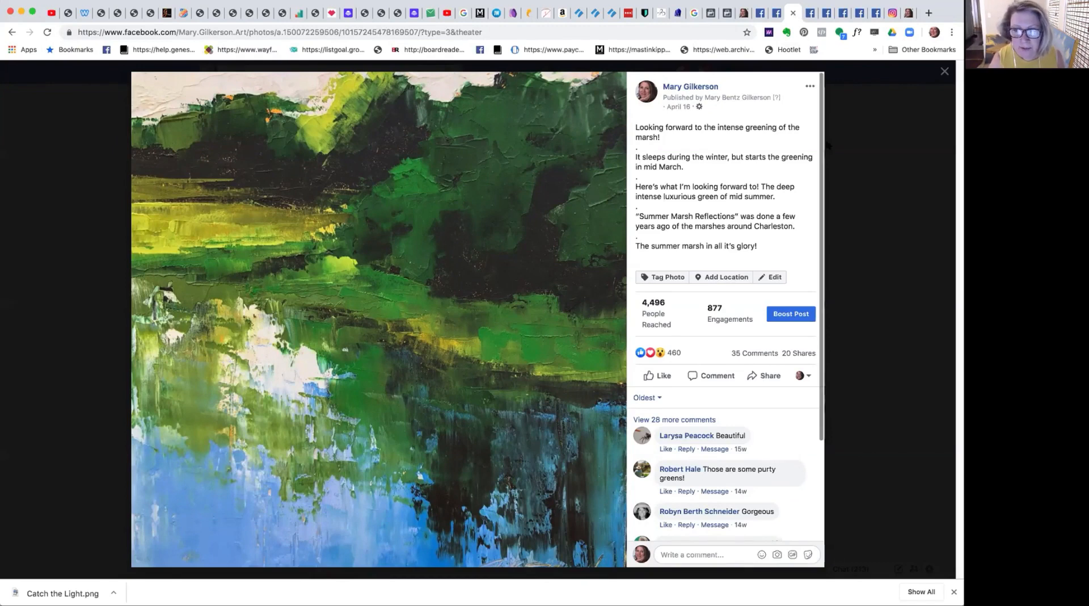
# Remove the separator dots between the paragraphs of the marsh painting's caption, save the edit and expand the full text.
pyautogui.click(768, 274)
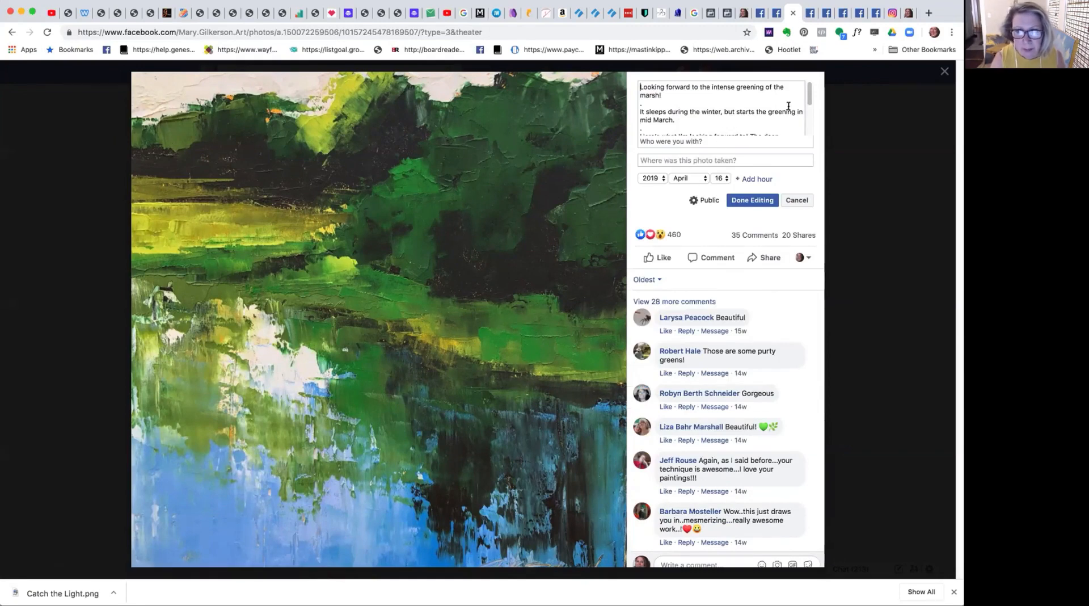
pyautogui.moveTo(809, 104); pyautogui.dragTo(807, 133)
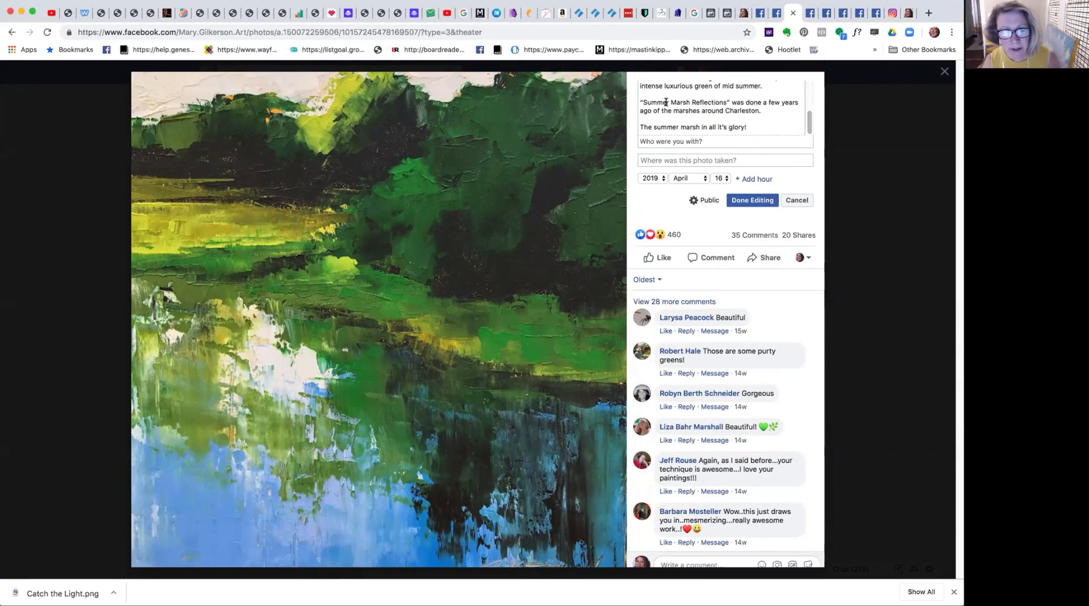
pyautogui.moveTo(809, 125); pyautogui.dragTo(808, 95)
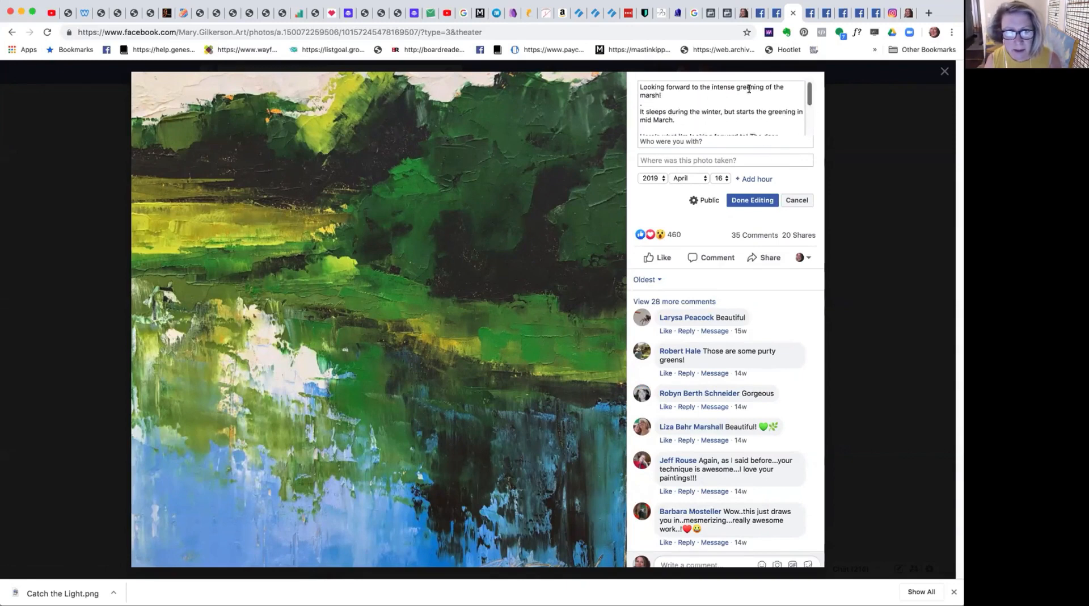
pyautogui.click(657, 103)
pyautogui.press('BackSpace')
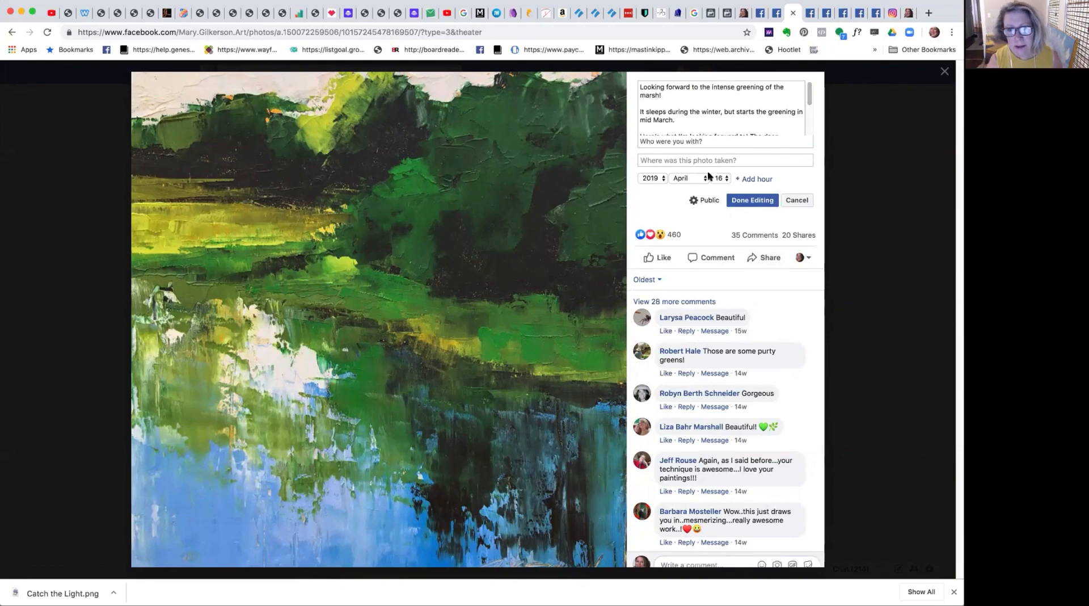
pyautogui.click(749, 200)
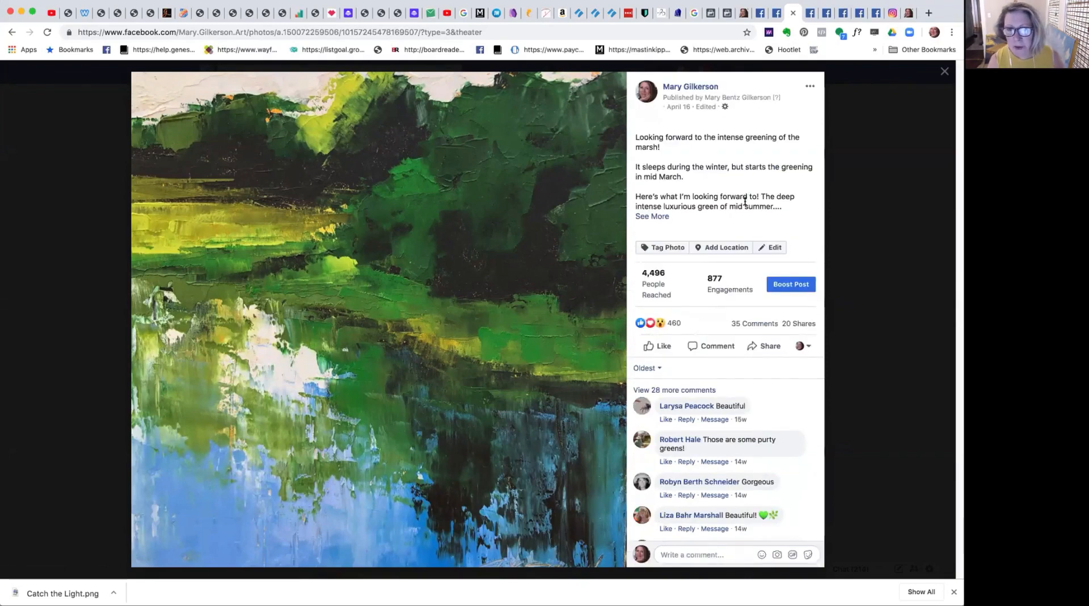
pyautogui.click(659, 216)
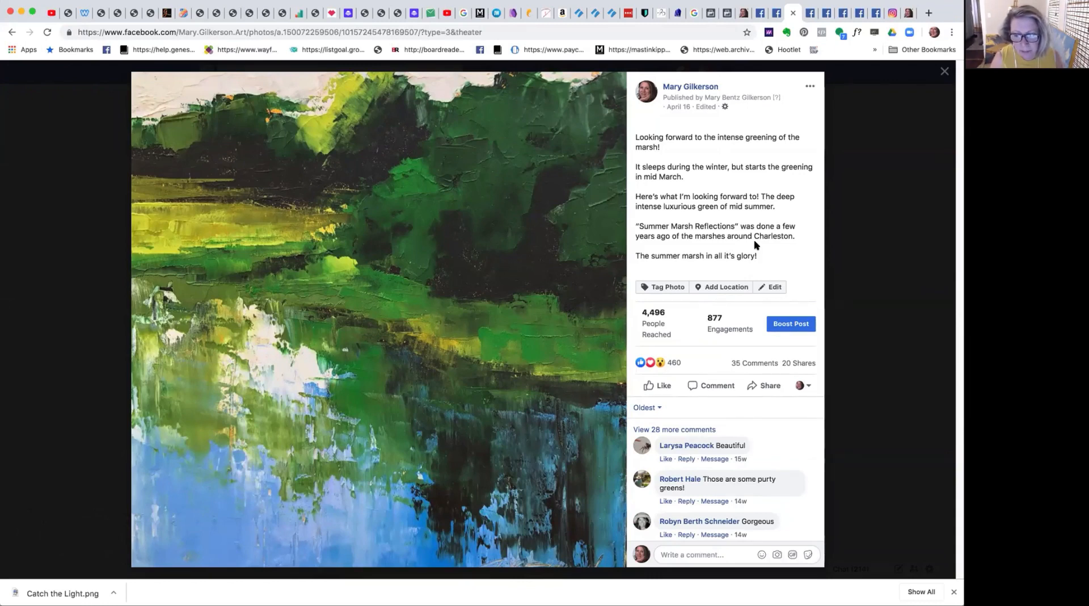
# Switch to Business Manager and open the Audiences list to review the existing custom and saved audiences.
pyautogui.click(726, 16)
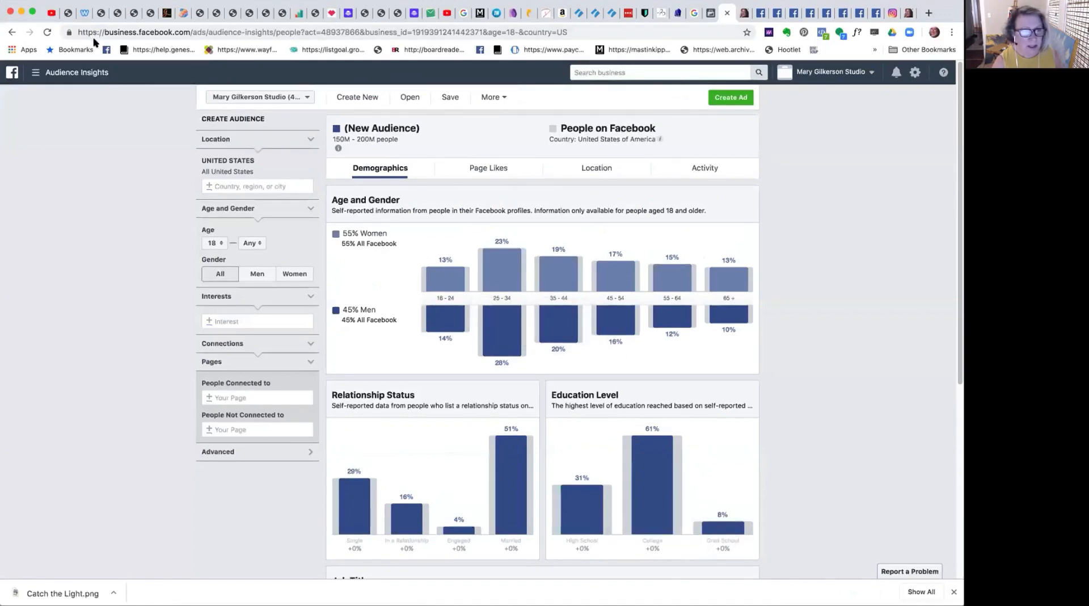
pyautogui.click(709, 19)
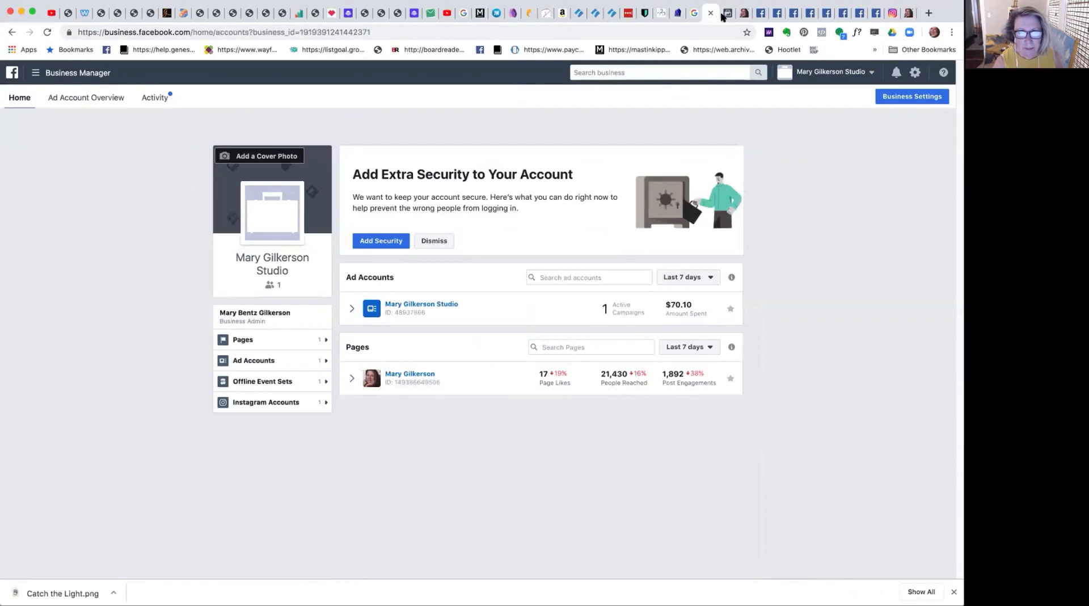
pyautogui.click(728, 14)
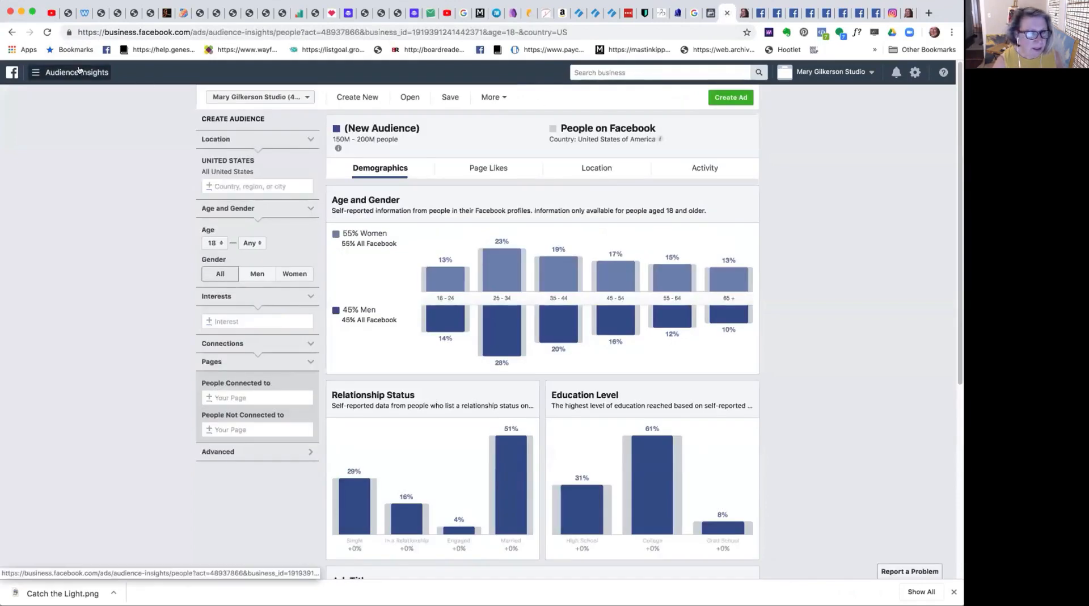
pyautogui.click(91, 73)
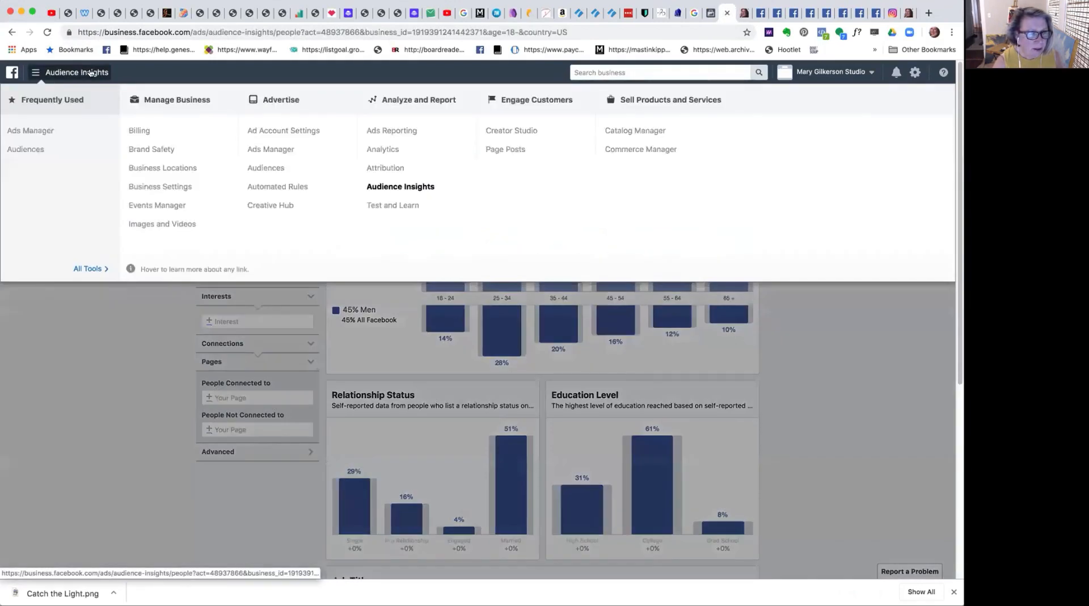
pyautogui.click(36, 151)
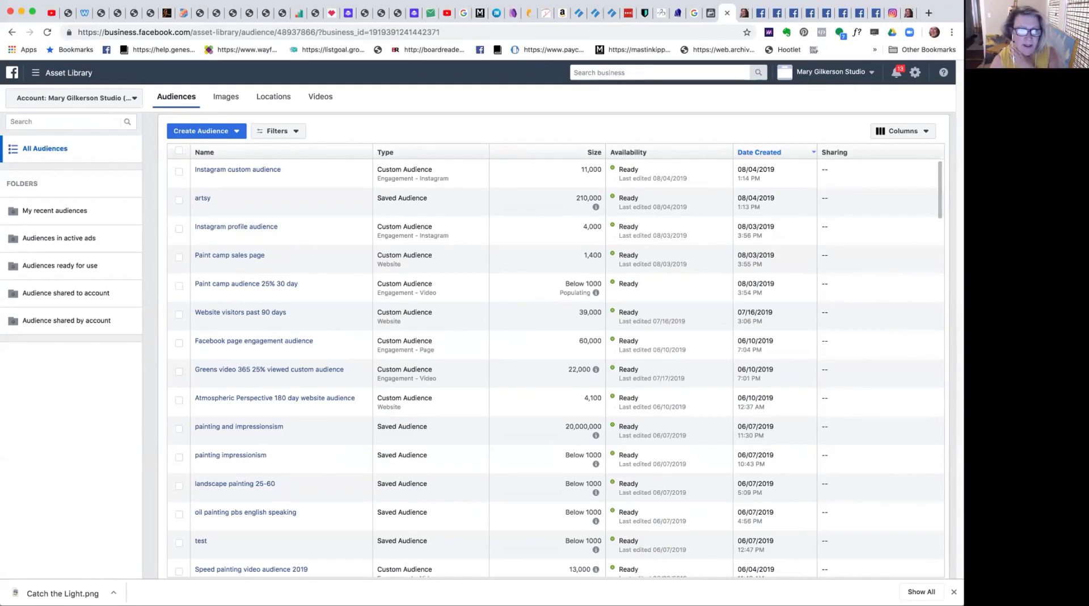
pyautogui.moveTo(200, 199)
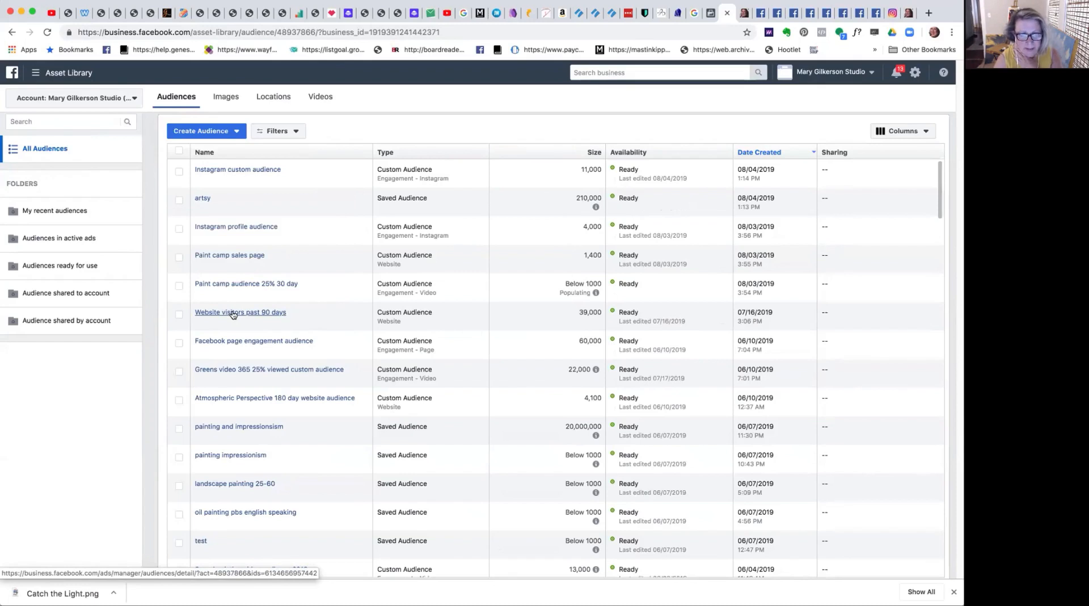
pyautogui.moveTo(248, 342)
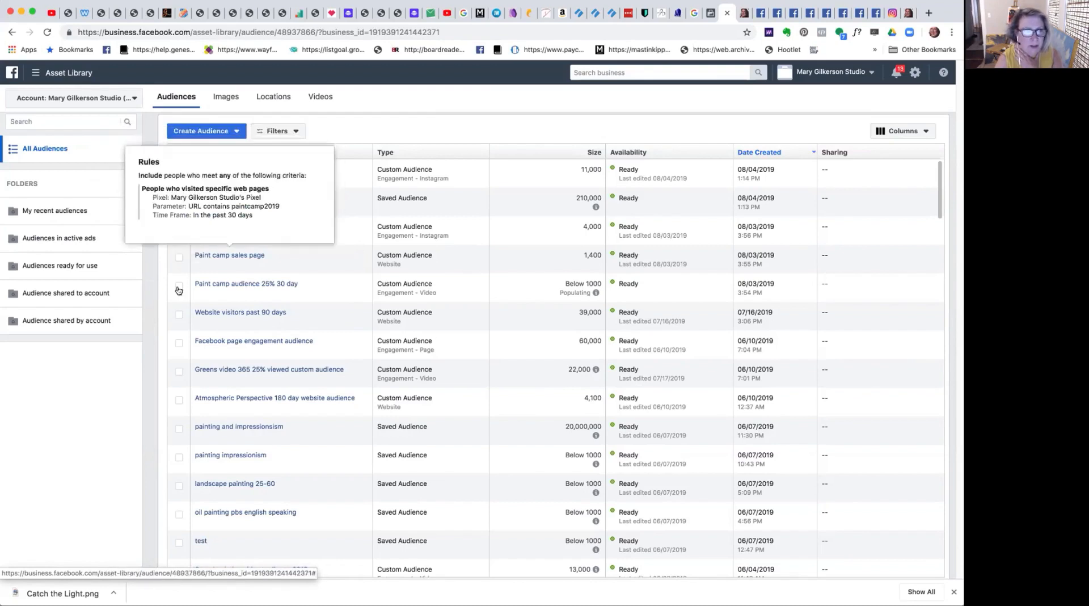
# Try to create a lookalike audience from the "artsy" saved audience, searching for it as the source and clearing the search.
pyautogui.click(178, 201)
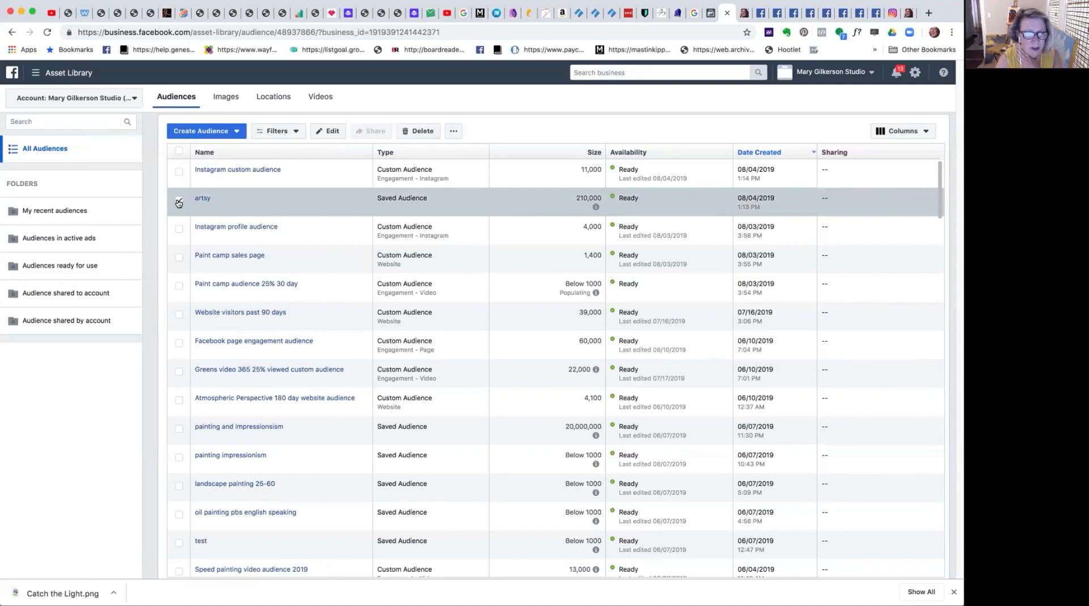
pyautogui.click(195, 132)
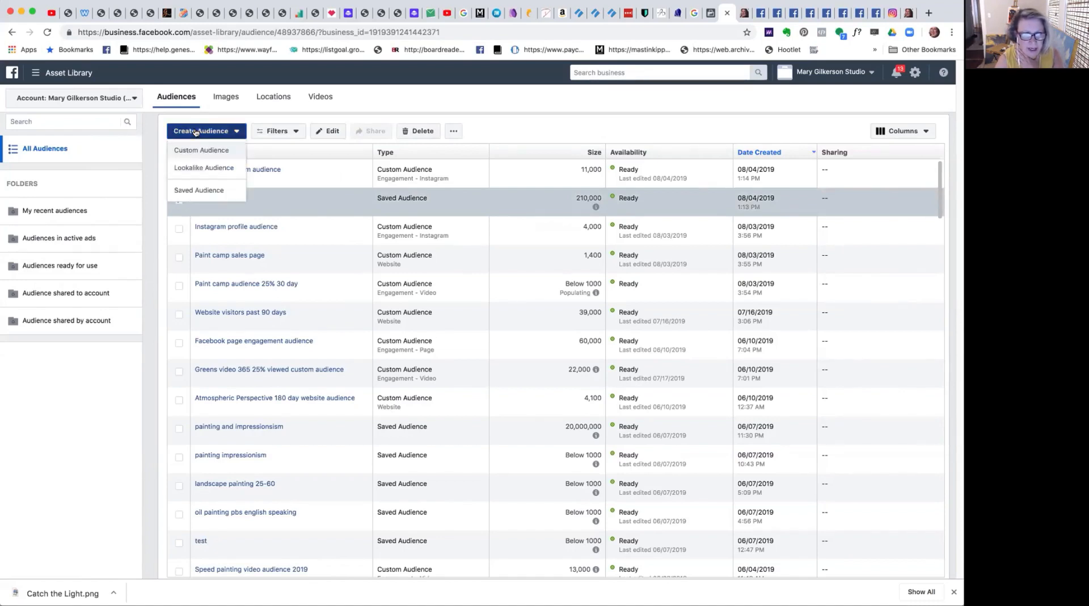
pyautogui.click(193, 168)
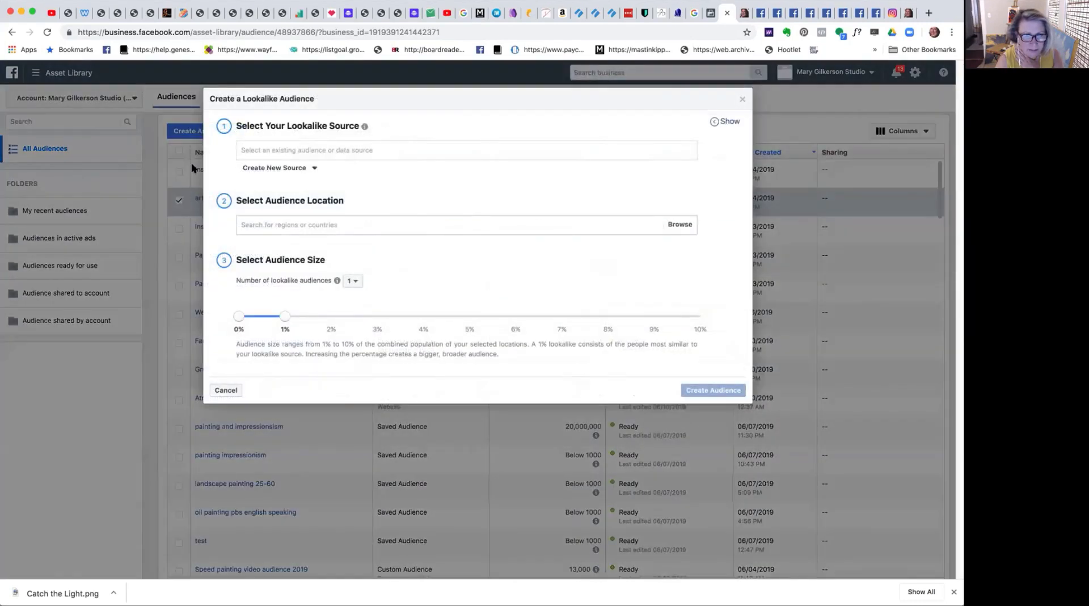
pyautogui.click(308, 149)
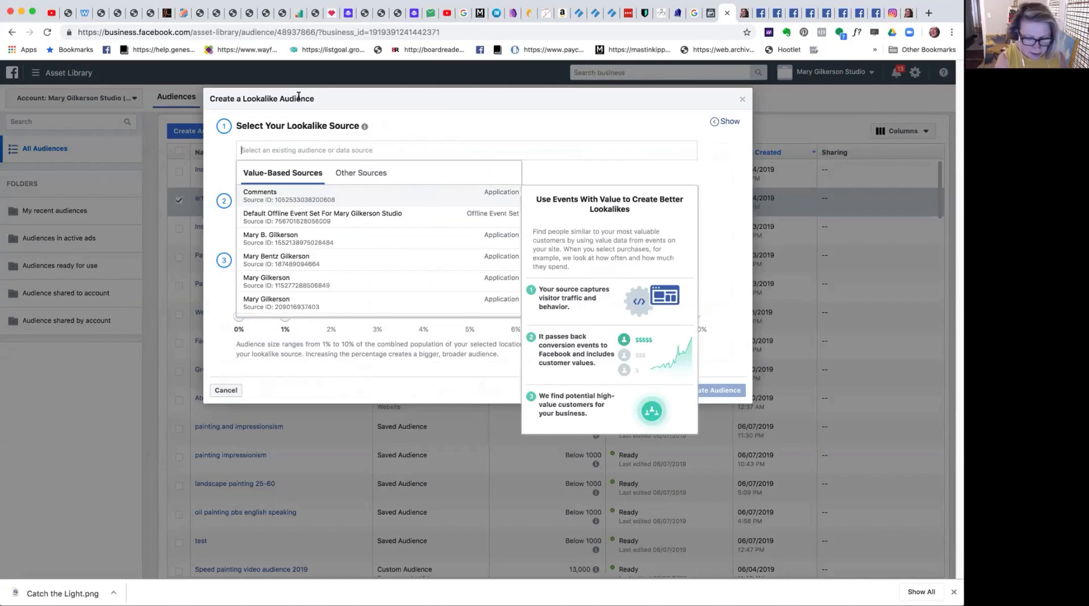
pyautogui.write('artsy')
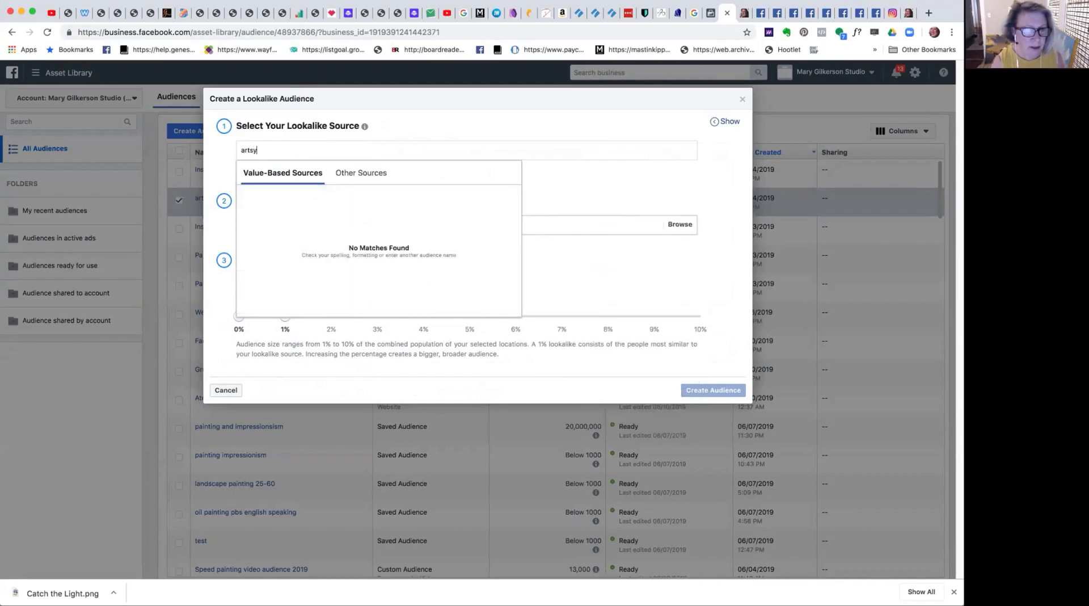
pyautogui.click(382, 172)
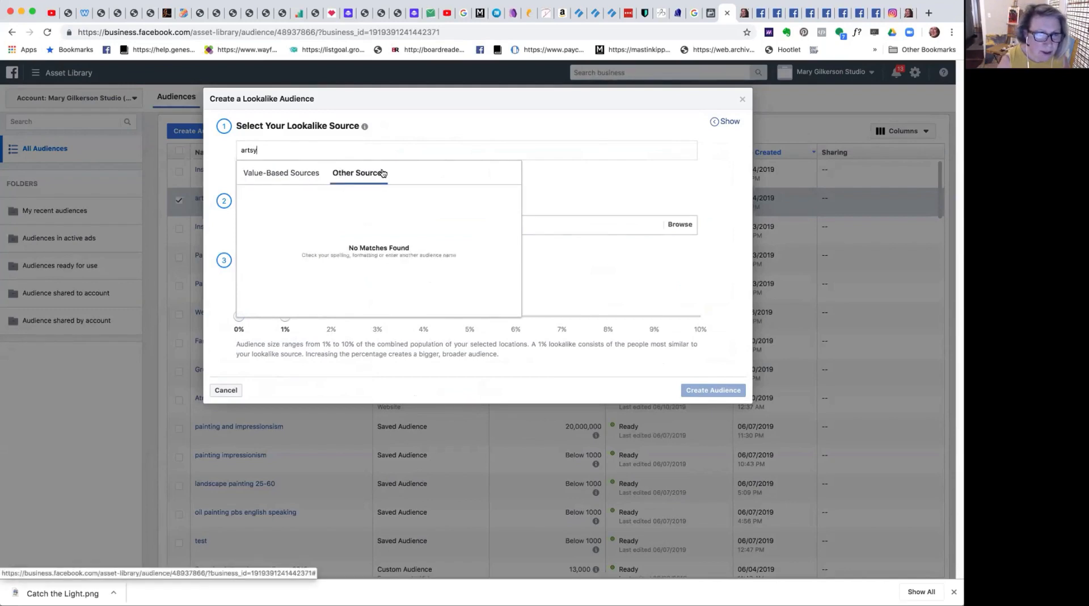
pyautogui.click(215, 164)
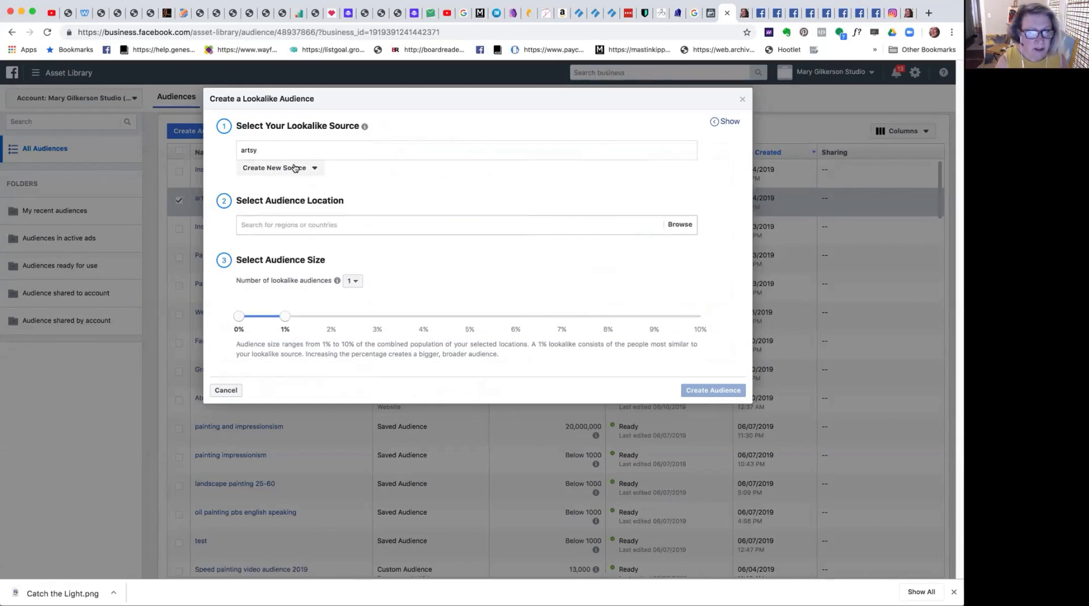
pyautogui.click(259, 149)
pyautogui.click(273, 173)
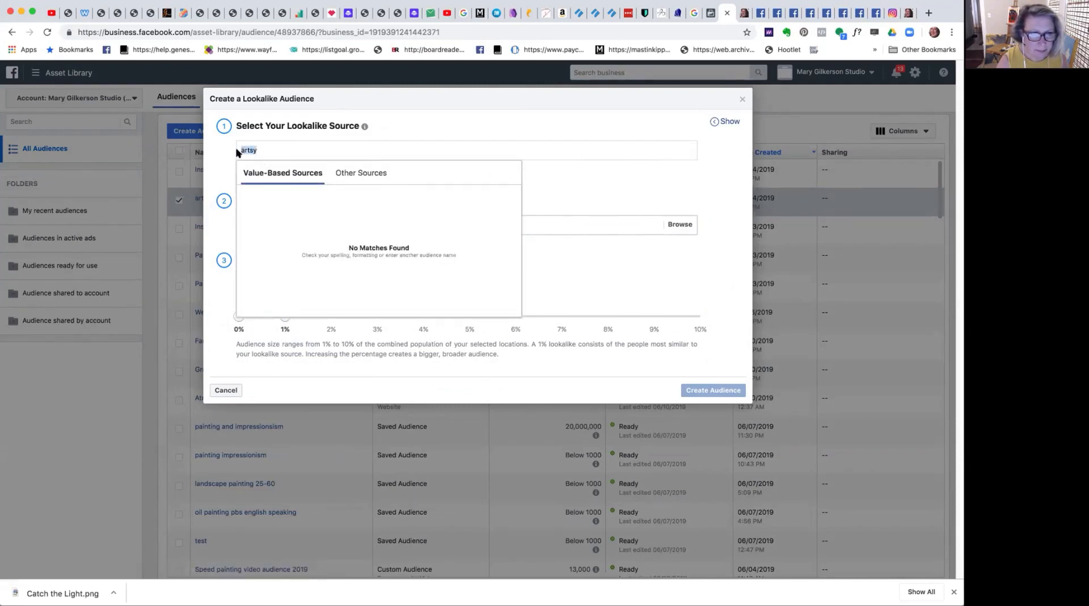
pyautogui.press('BackSpace')
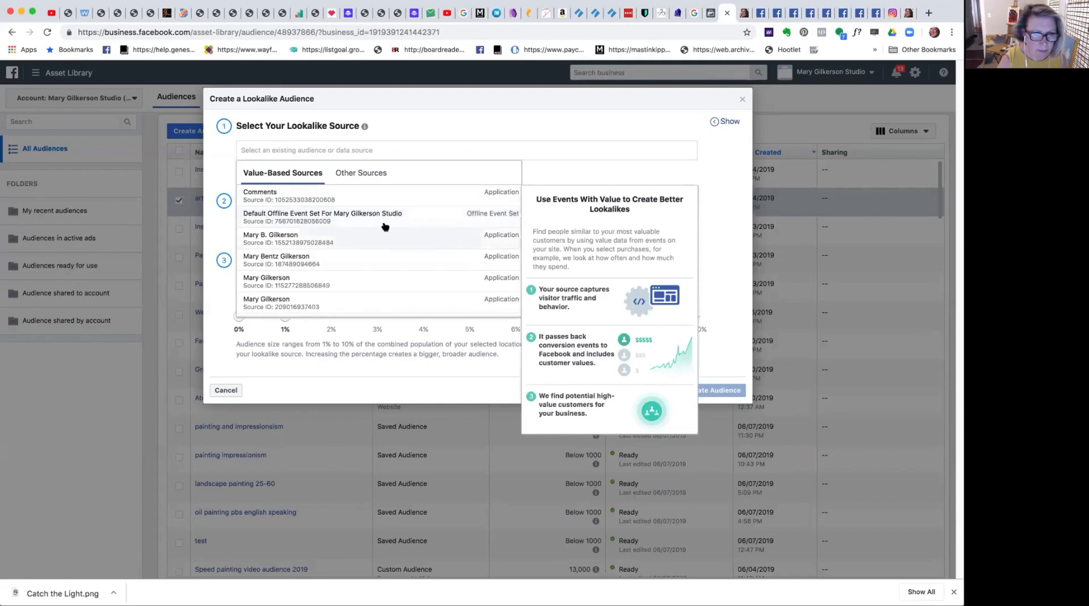
# Try the default offline event set and a new custom audience as the lookalike source.
pyautogui.click(364, 216)
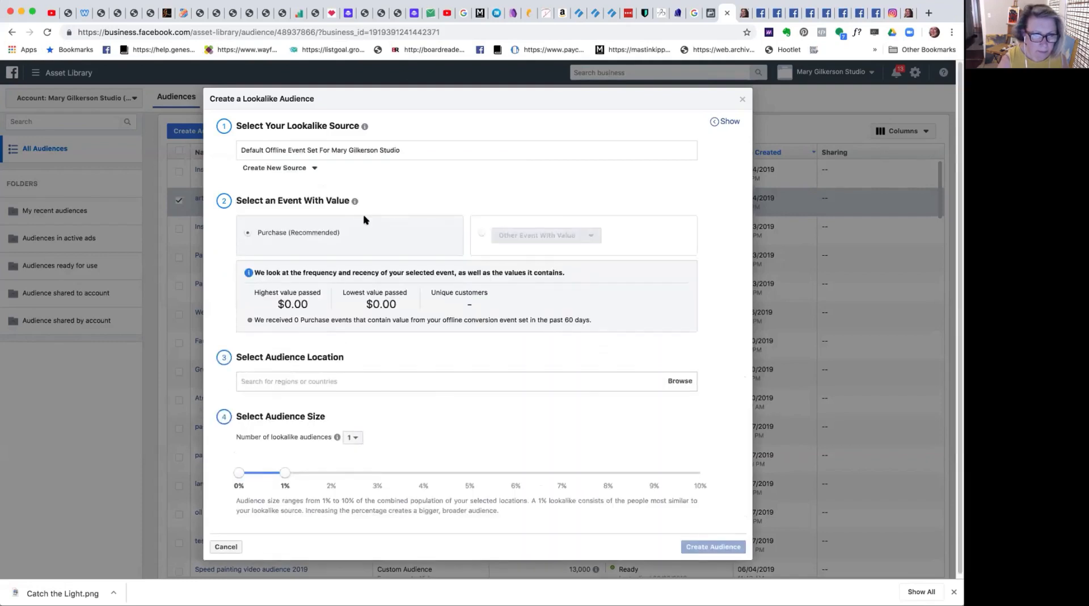
pyautogui.tripleClick(333, 150)
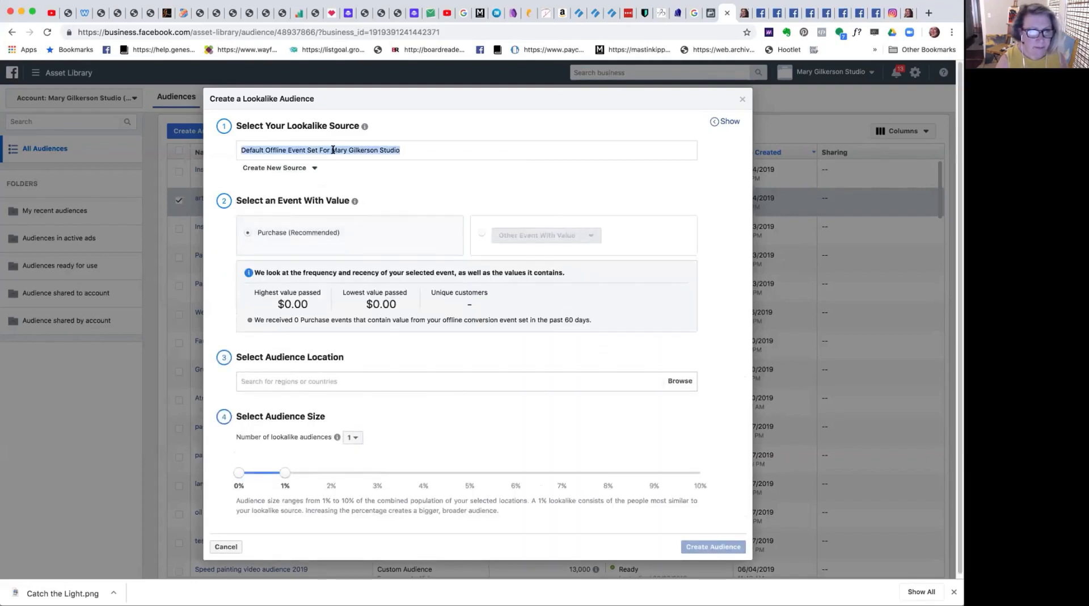
pyautogui.click(304, 169)
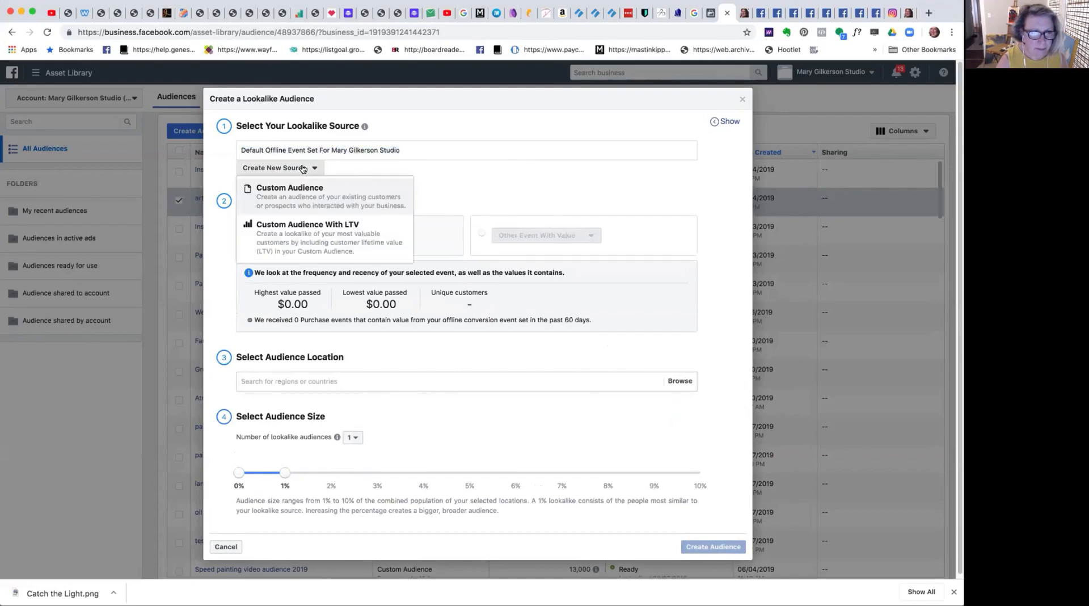
pyautogui.click(323, 198)
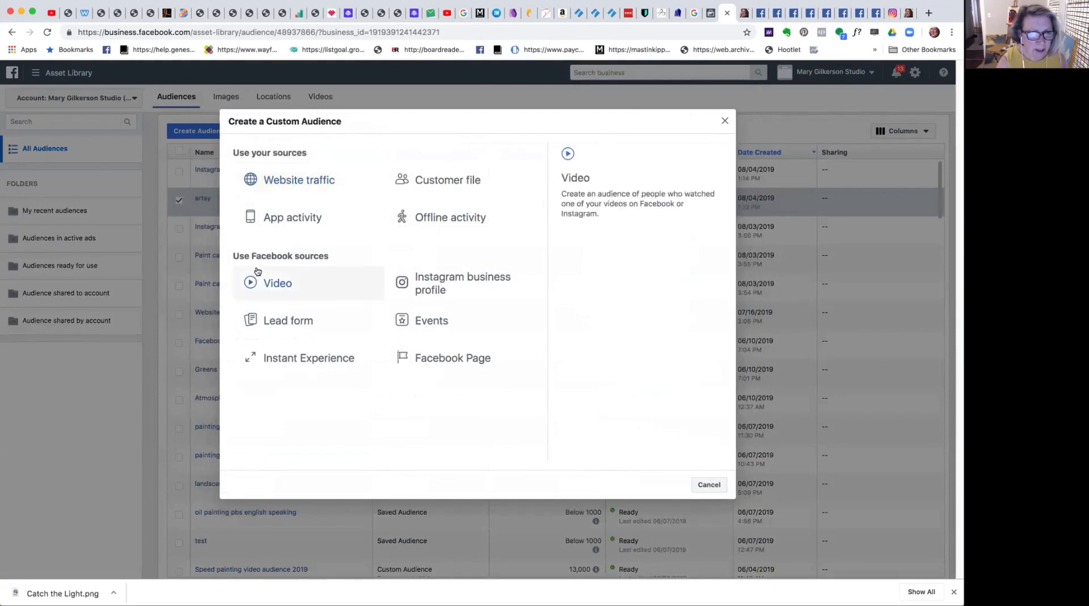
pyautogui.click(724, 120)
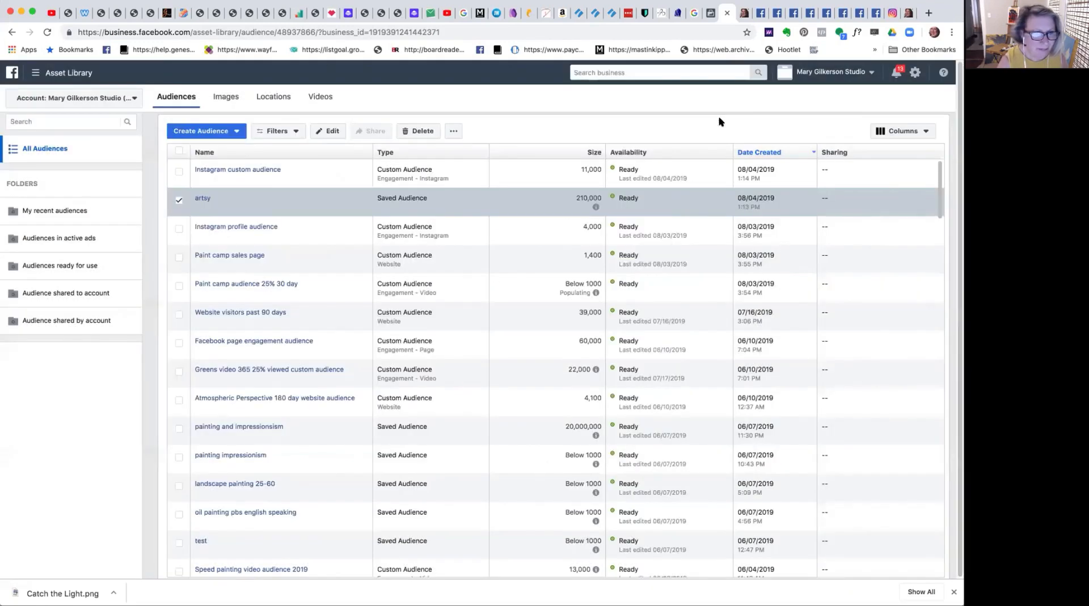
pyautogui.click(218, 132)
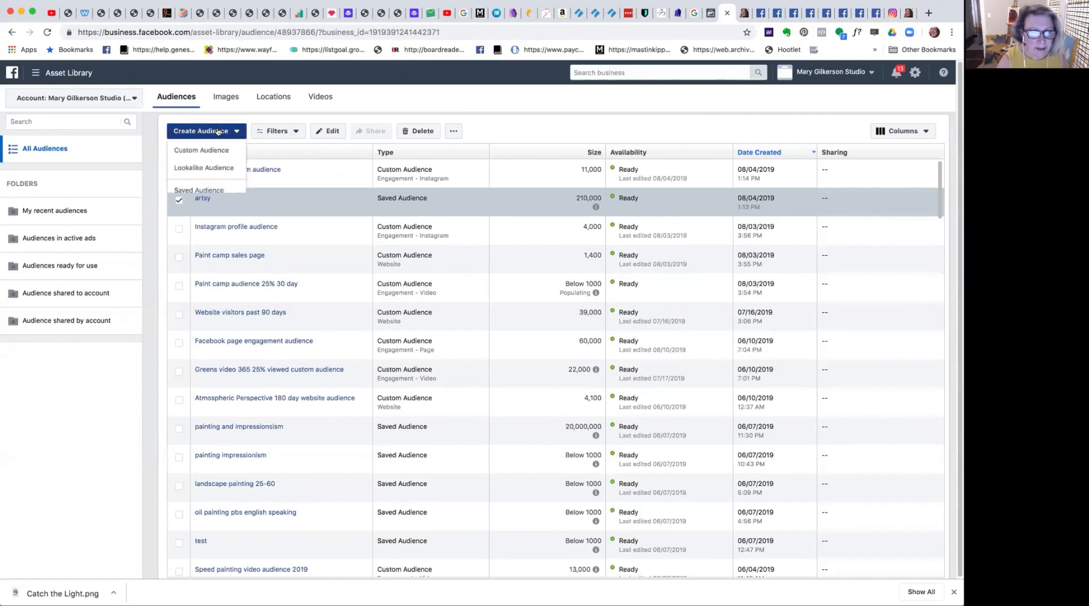
pyautogui.click(225, 168)
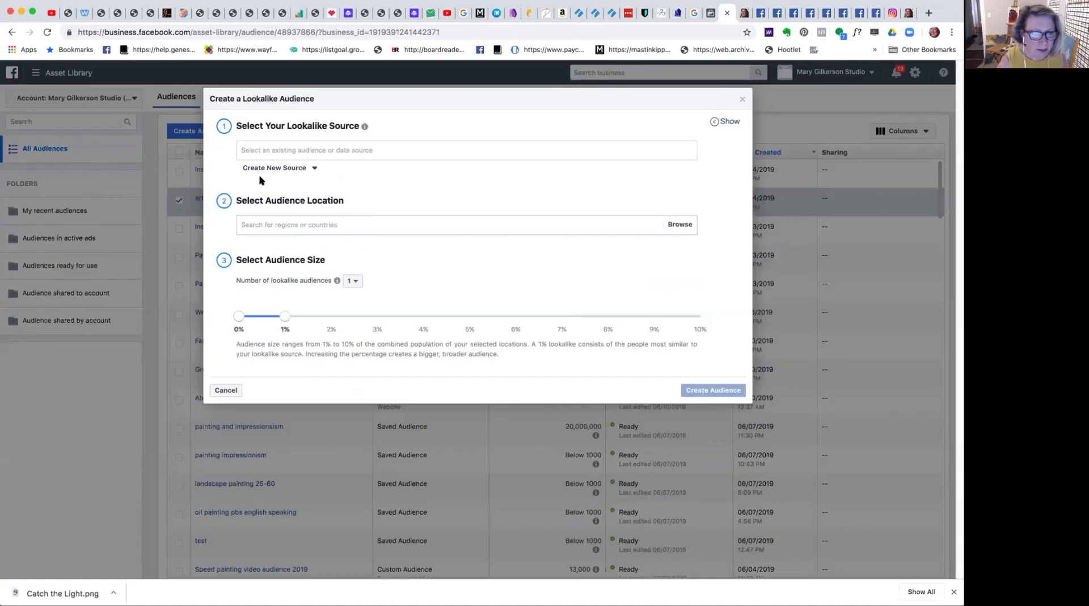
pyautogui.click(292, 147)
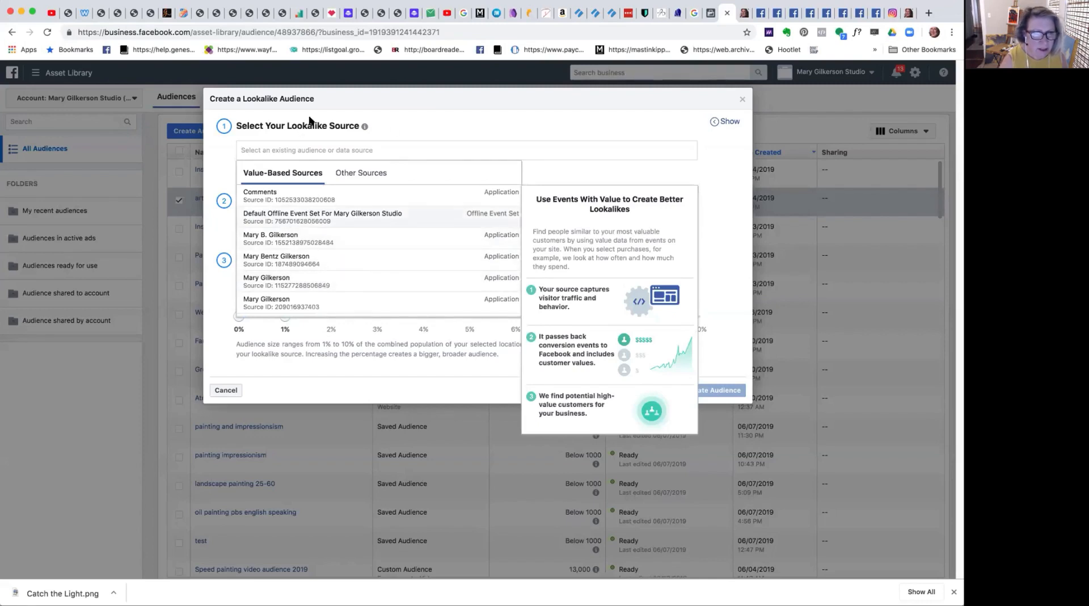
pyautogui.click(401, 116)
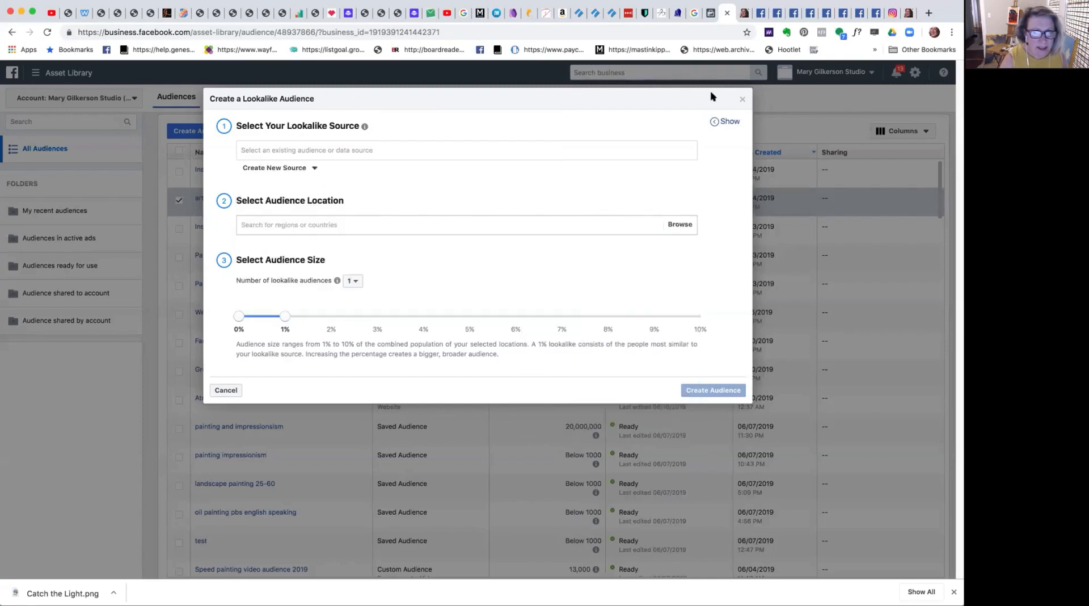
pyautogui.click(742, 100)
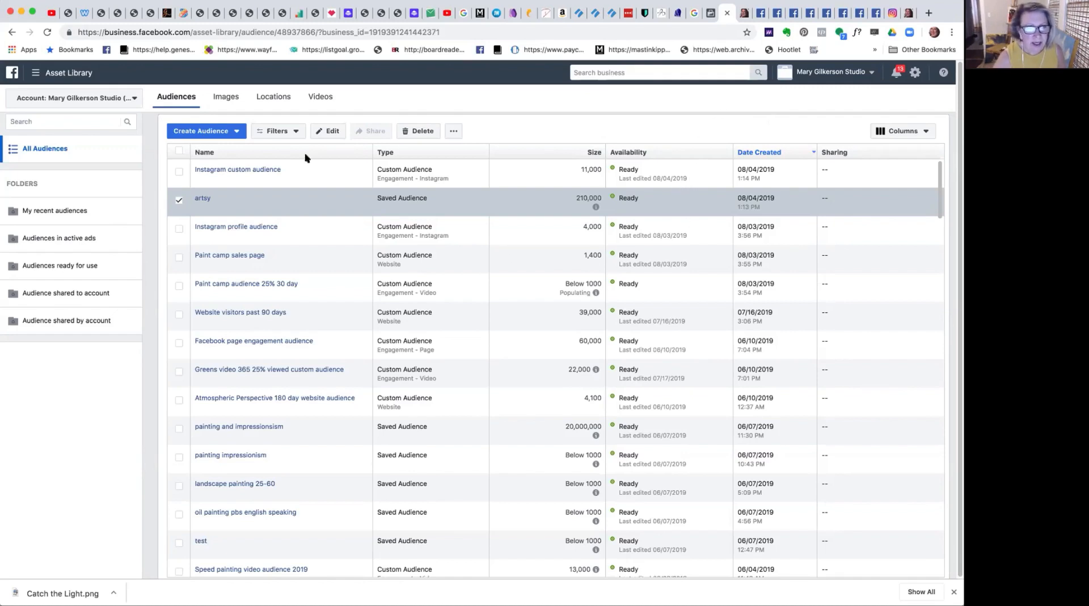
# Start a new lookalike audience and look through its value-based sources.
pyautogui.click(226, 132)
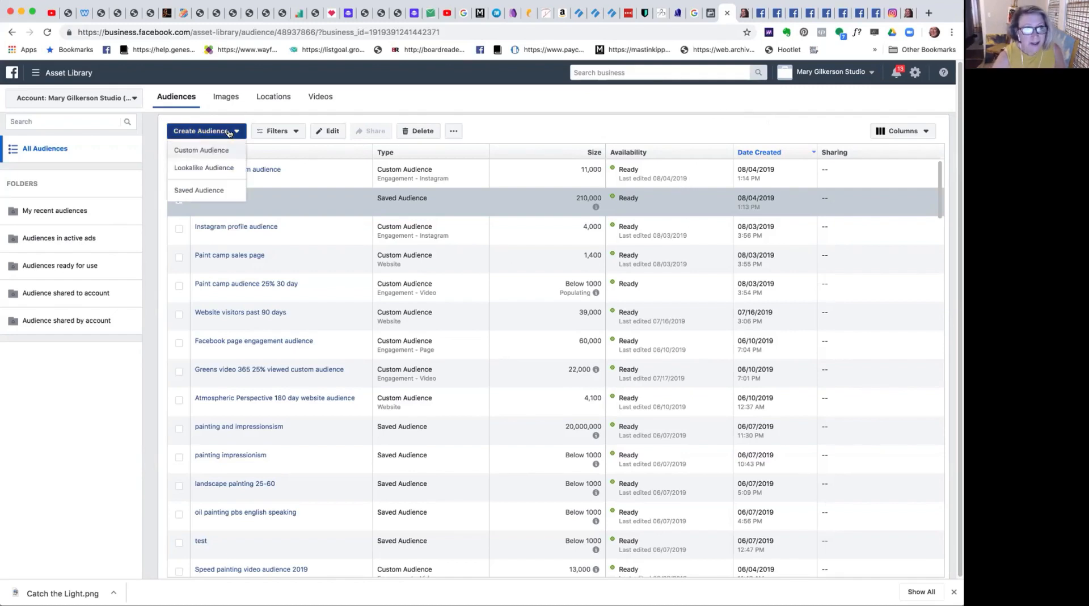
pyautogui.click(213, 167)
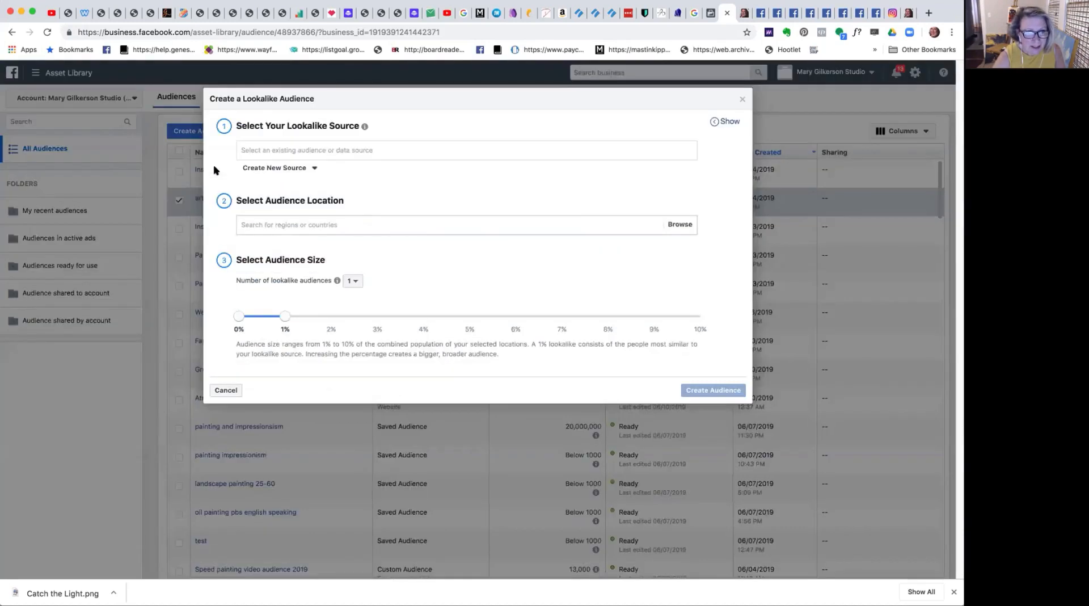
pyautogui.click(282, 150)
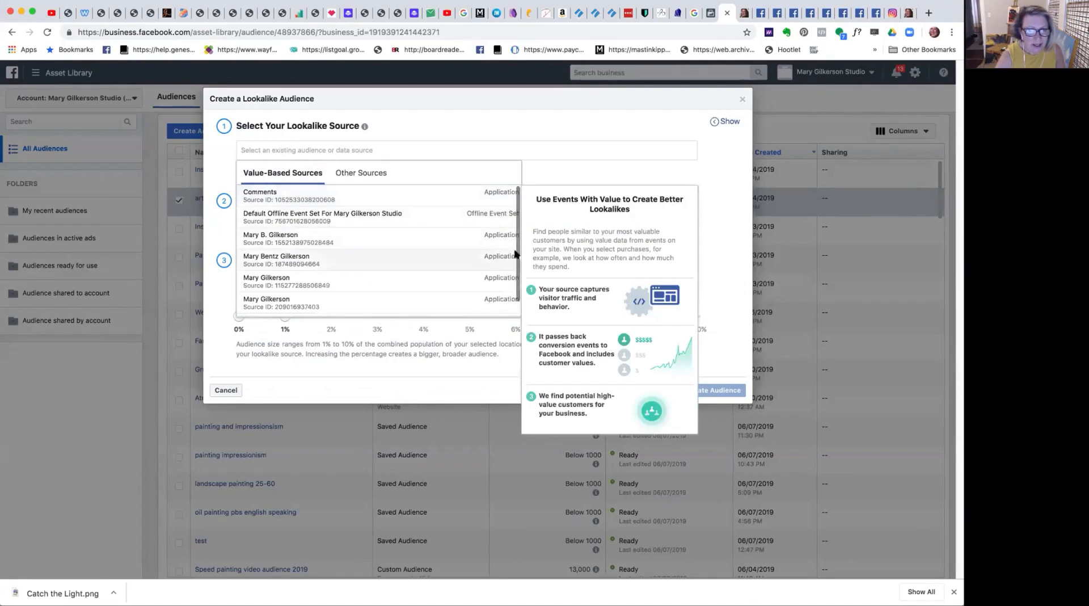
pyautogui.scroll(-1, 517, 253)
pyautogui.scroll(1, 514, 238)
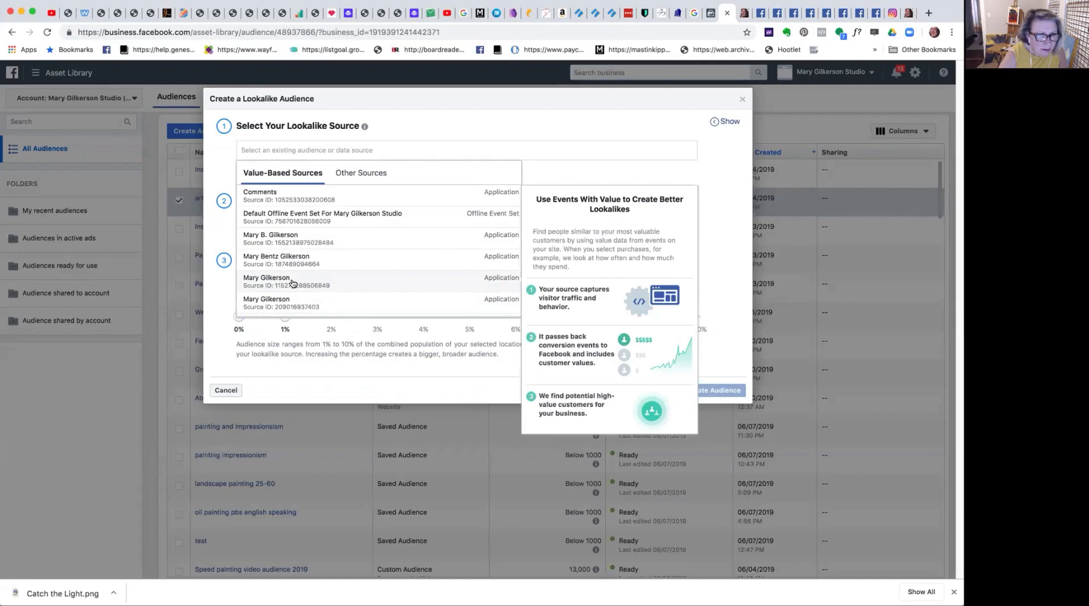
# Browse the other, non-value-based sources for an existing audience suitable as the lookalike source.
pyautogui.click(363, 178)
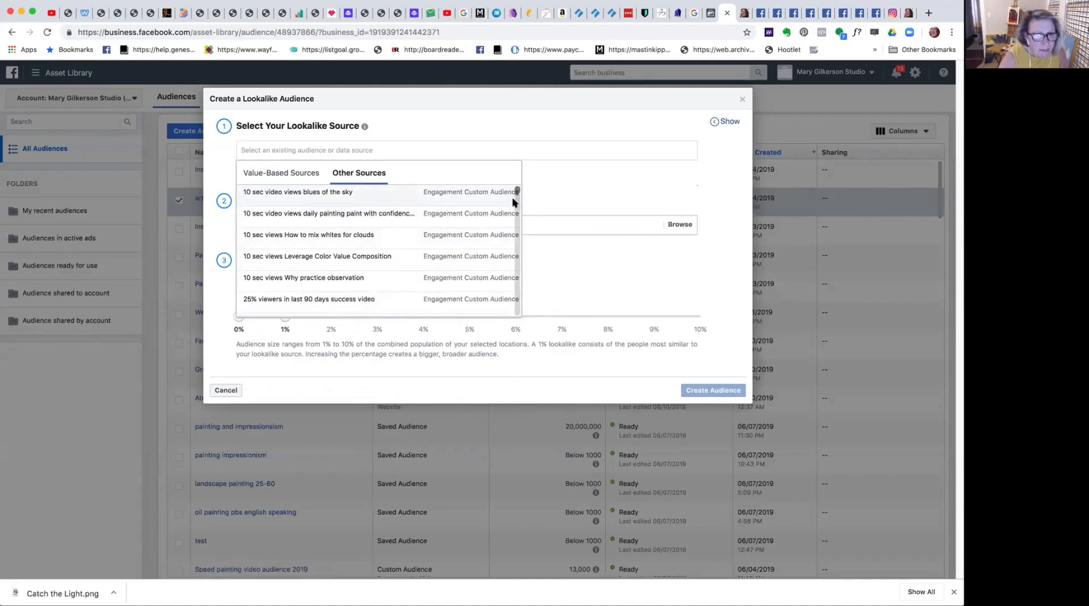
pyautogui.scroll(-3, 515, 196)
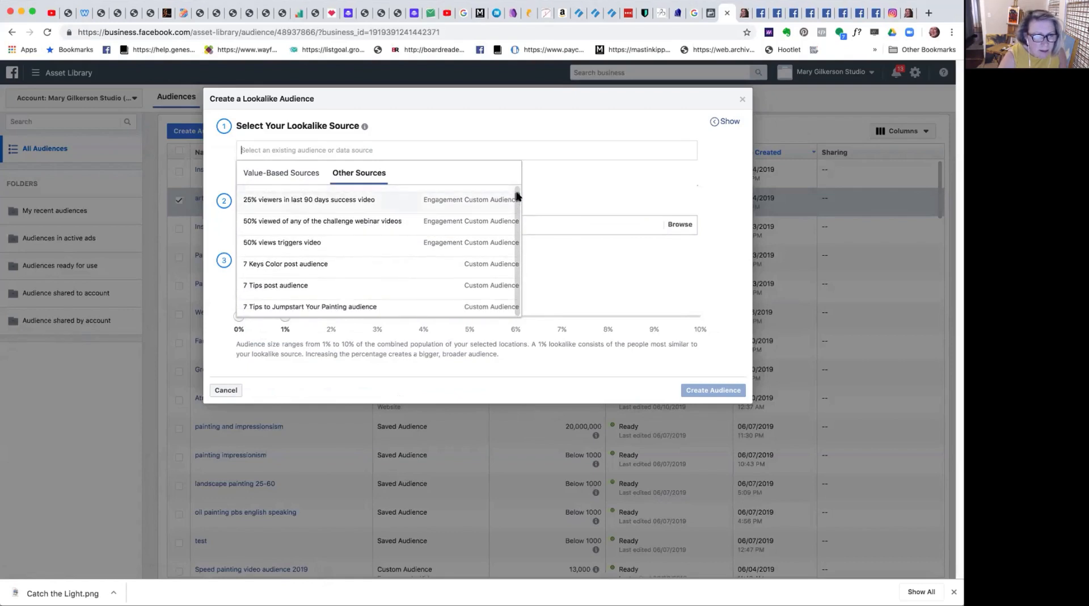
pyautogui.scroll(-1, 516, 196)
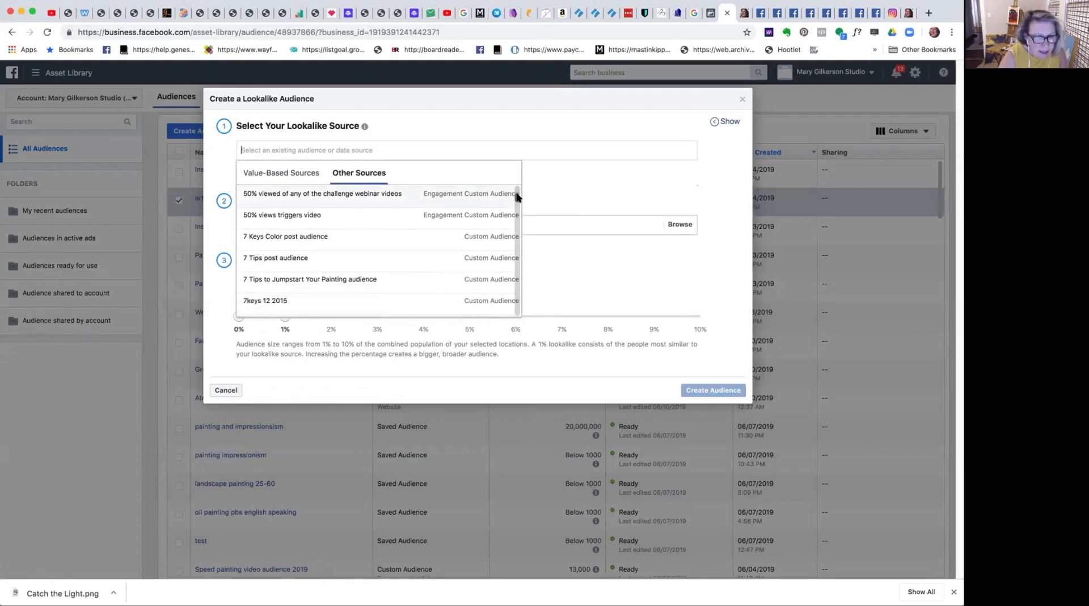
pyautogui.scroll(-1, 517, 197)
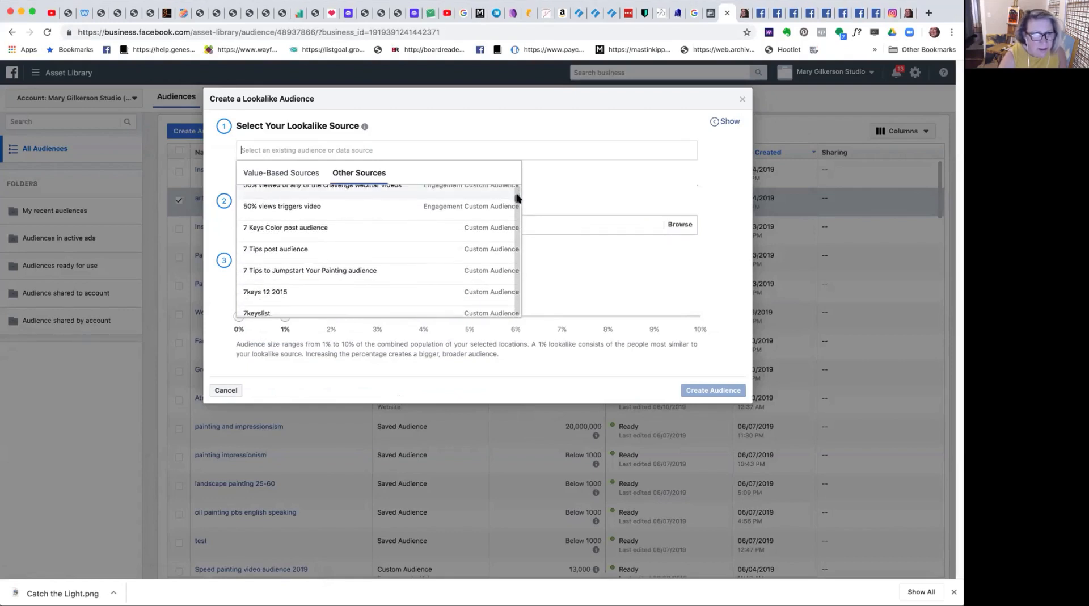
pyautogui.scroll(-5, 516, 198)
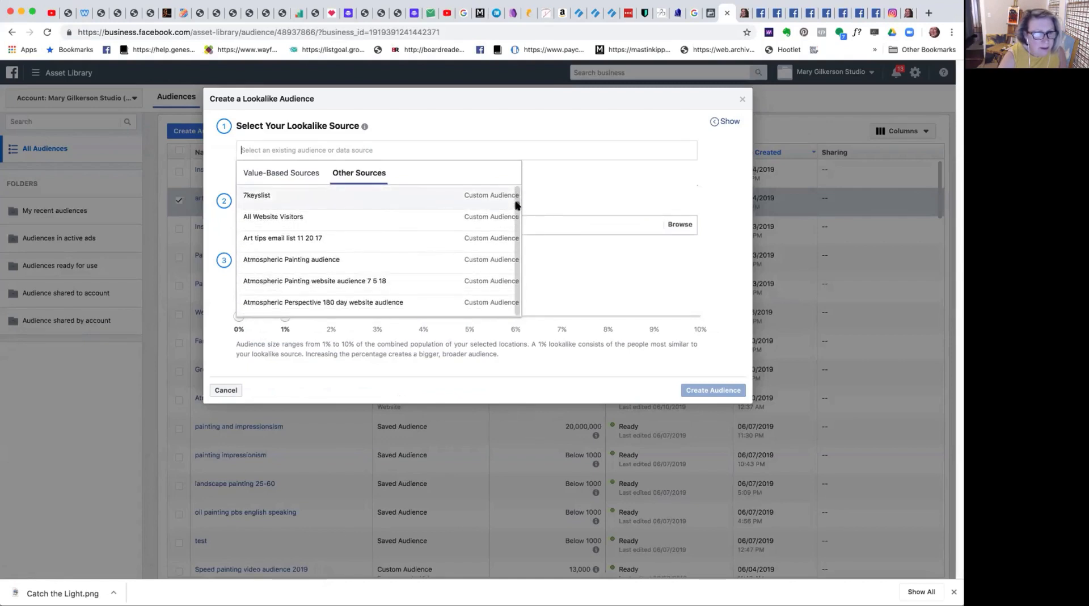
pyautogui.scroll(-1, 517, 204)
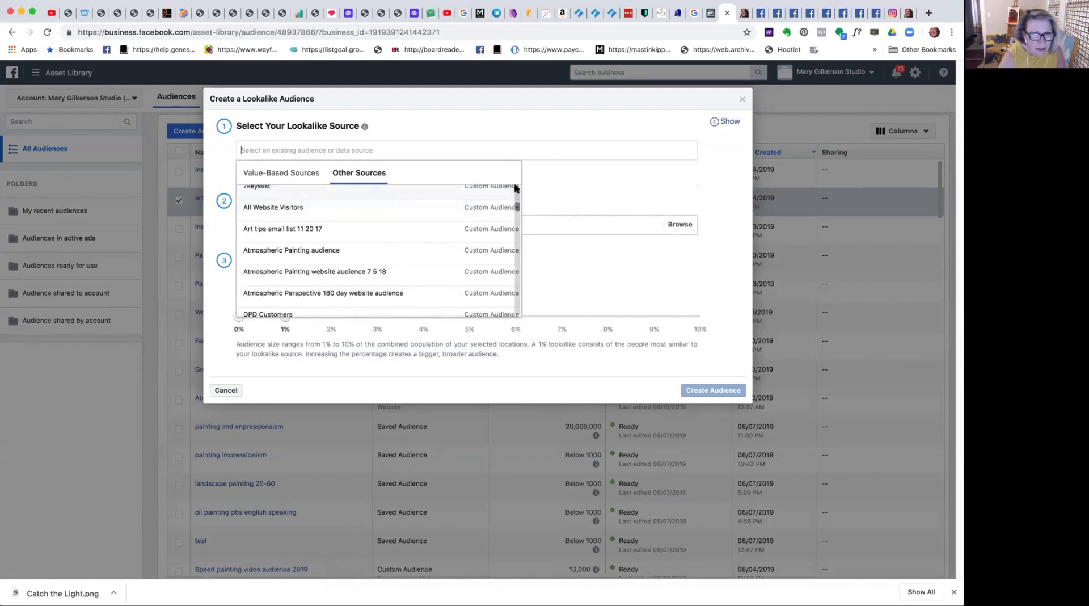
pyautogui.scroll(1, 517, 205)
pyautogui.moveTo(515, 203); pyautogui.dragTo(515, 313)
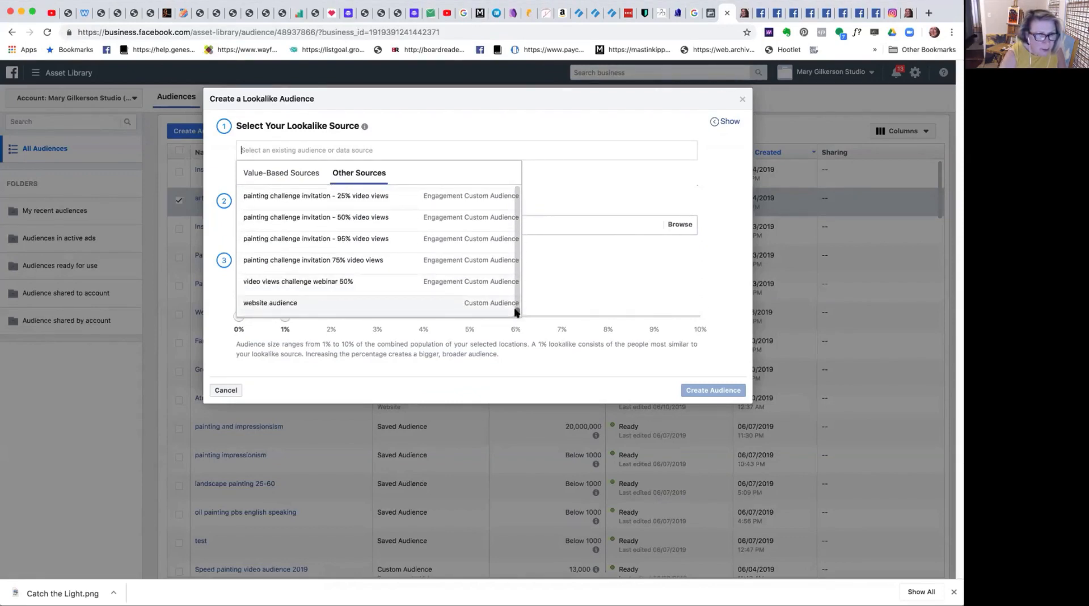
pyautogui.scroll(5, 515, 311)
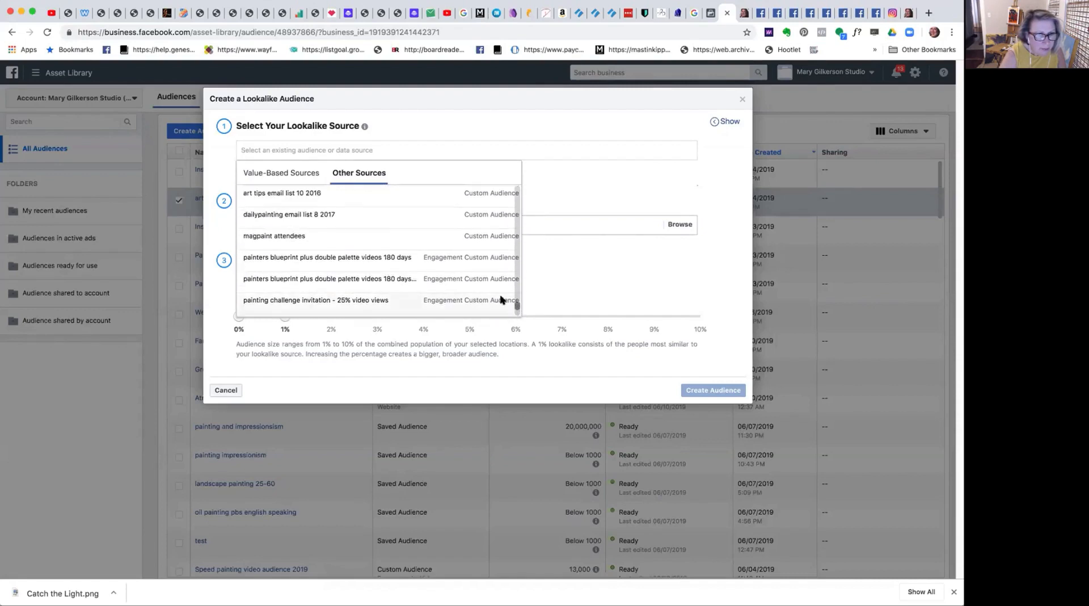
# Search the other lookalike sources for "arts" and clear the search.
pyautogui.write('art')
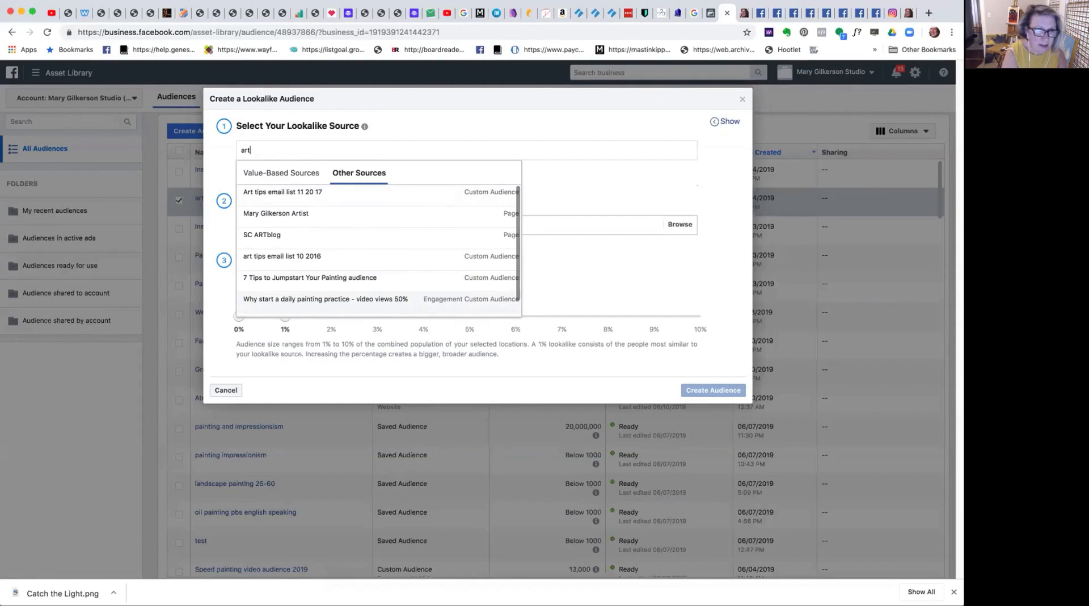
pyautogui.write('s')
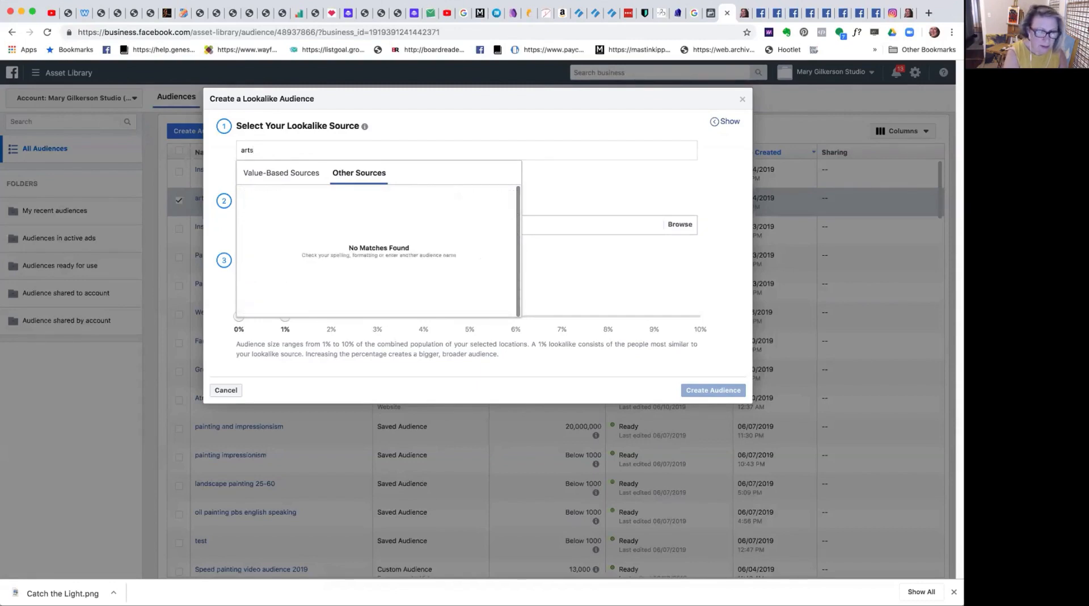
pyautogui.press('BackSpace')
pyautogui.press('BackSpace')
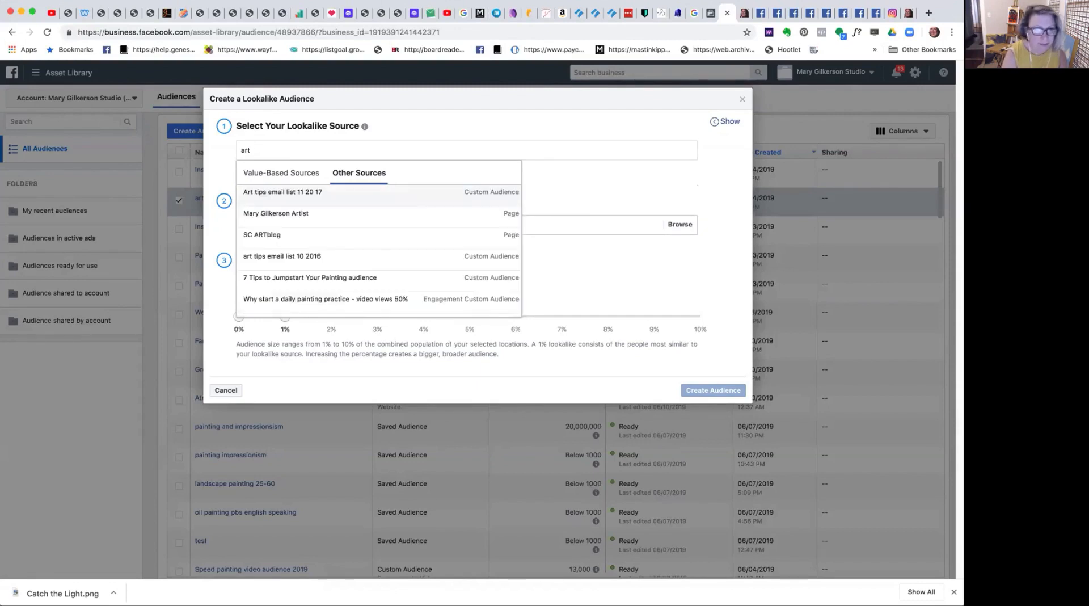
pyautogui.press('BackSpace')
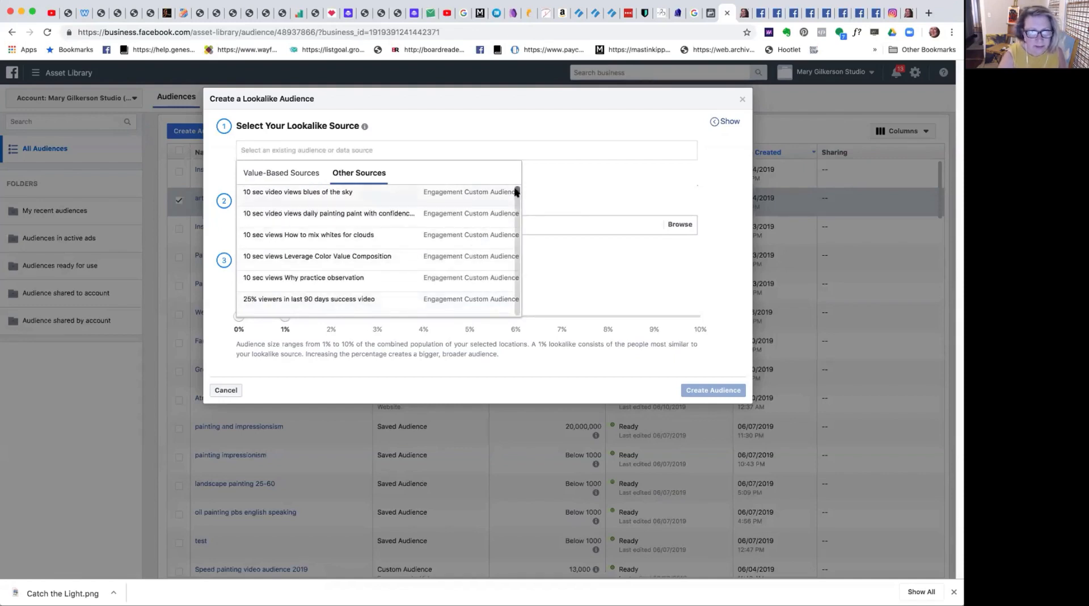
# Choose the All Website Visitors custom audience as the lookalike source.
pyautogui.moveTo(516, 190); pyautogui.dragTo(516, 203)
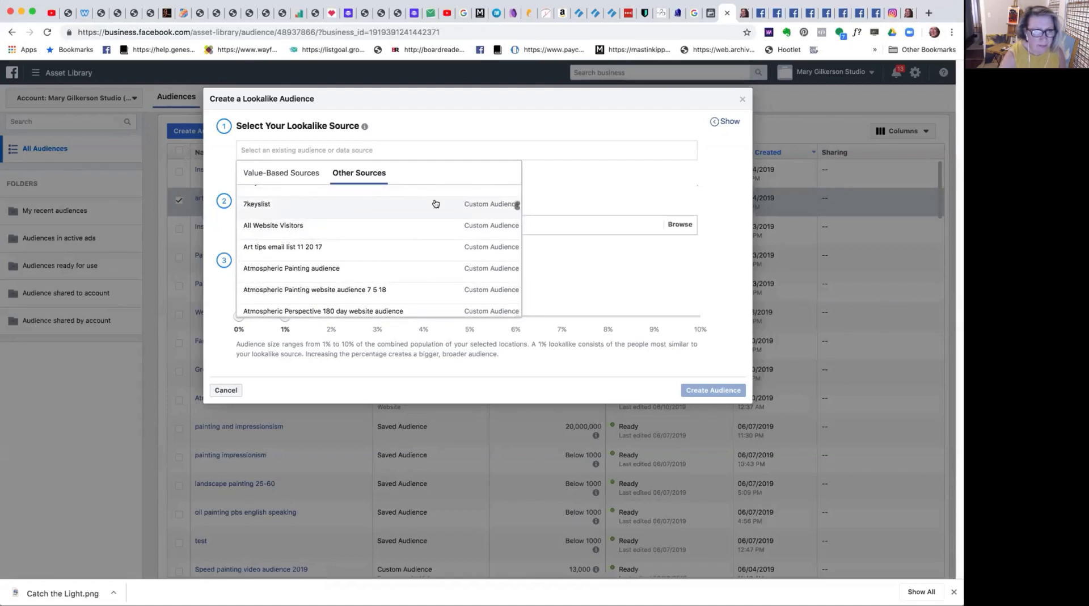
pyautogui.click(298, 229)
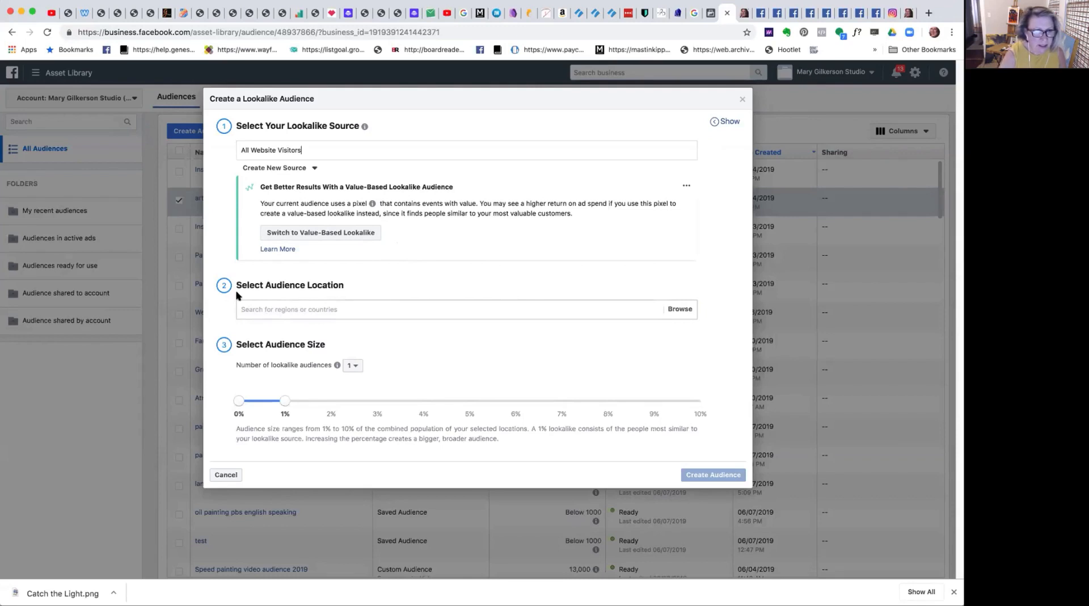
# Add the United States and the United Kingdom as locations of the lookalike audience.
pyautogui.click(301, 306)
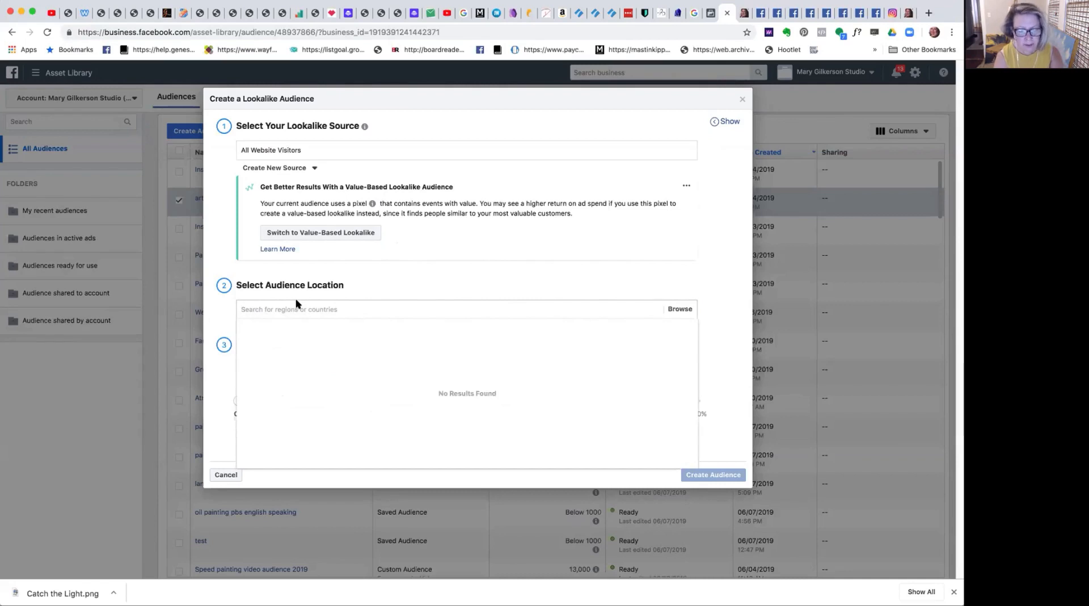
pyautogui.write('Un')
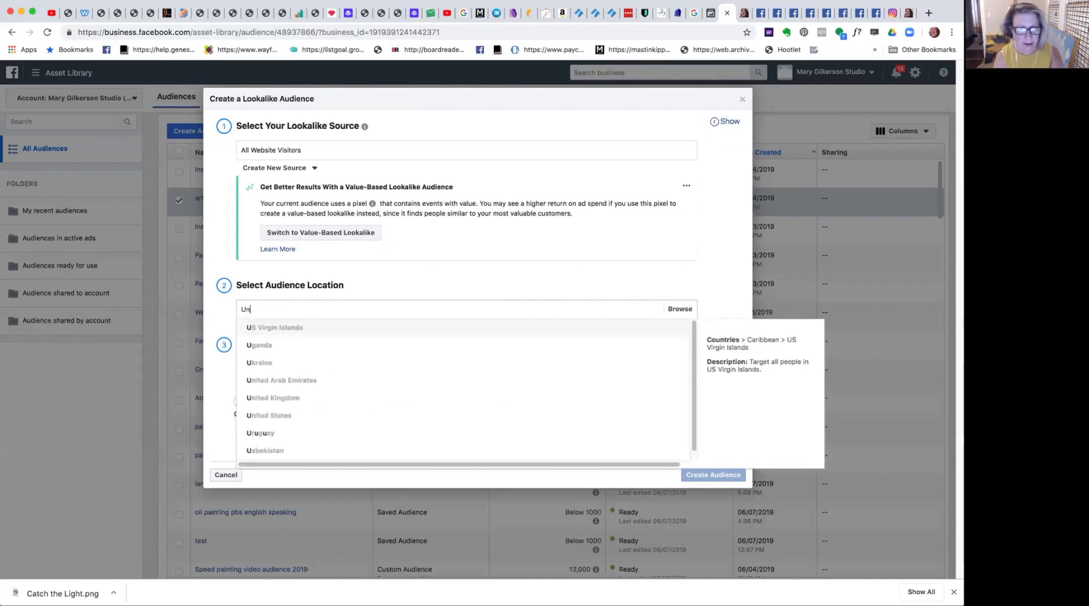
pyautogui.write('it')
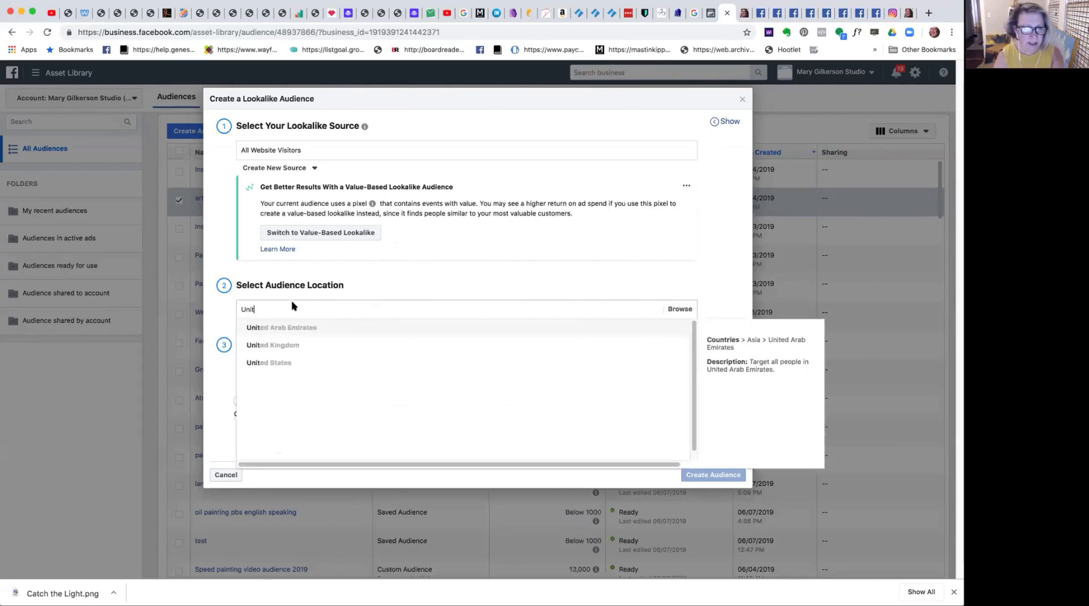
pyautogui.click(282, 361)
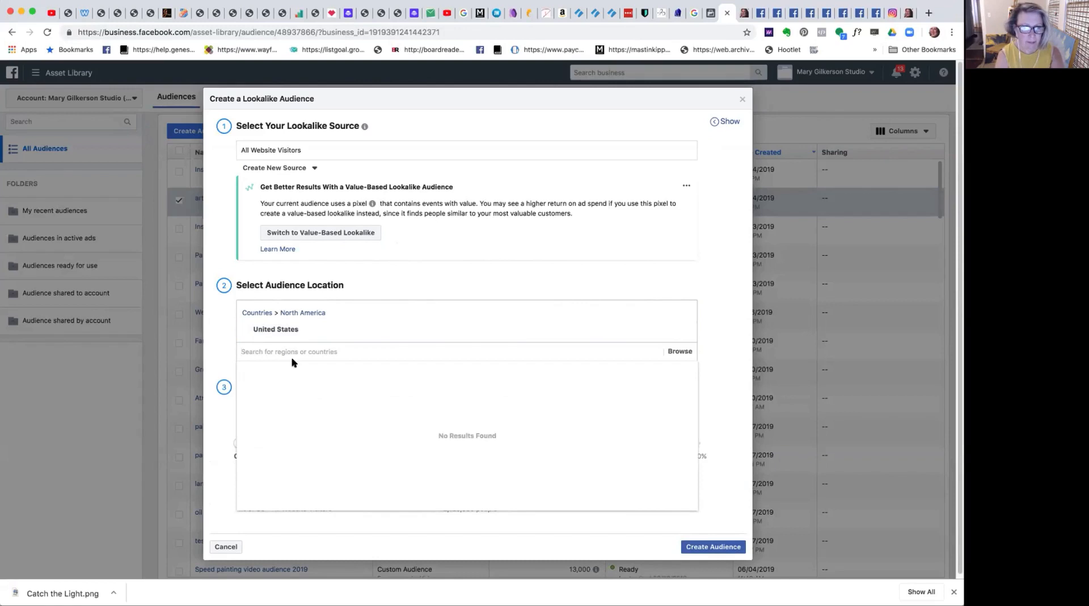
pyautogui.write('United')
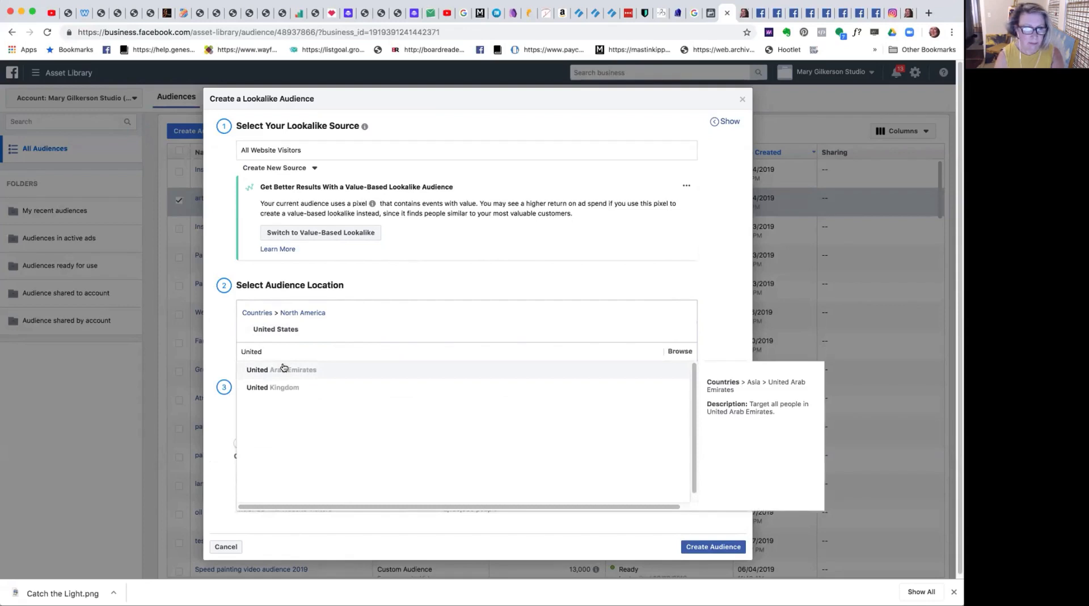
pyautogui.click(284, 387)
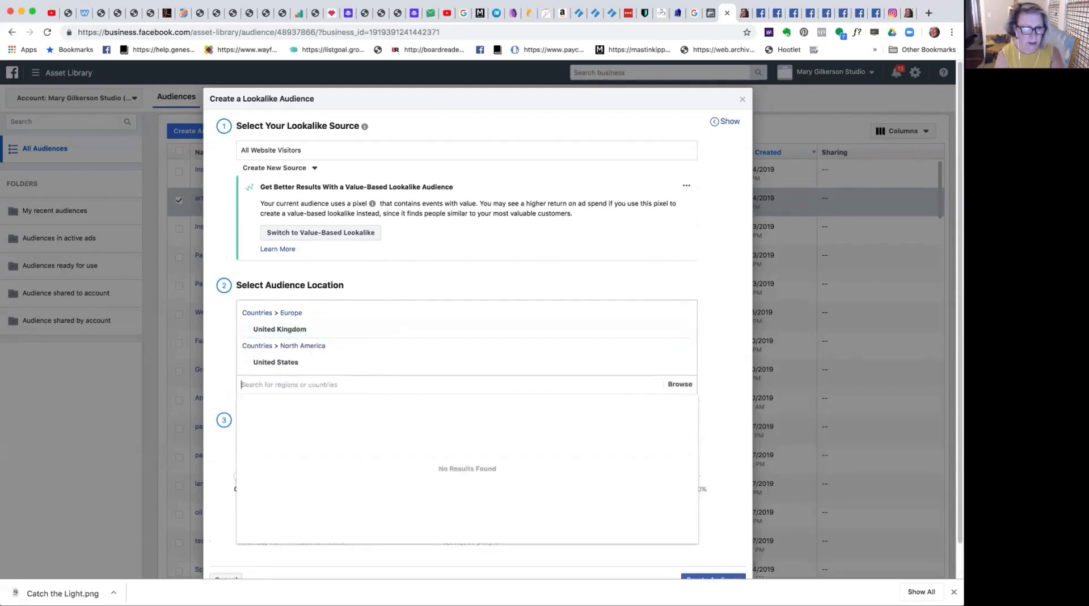
# Add Canada and Australia to the lookalike audience's locations.
pyautogui.write('Canada')
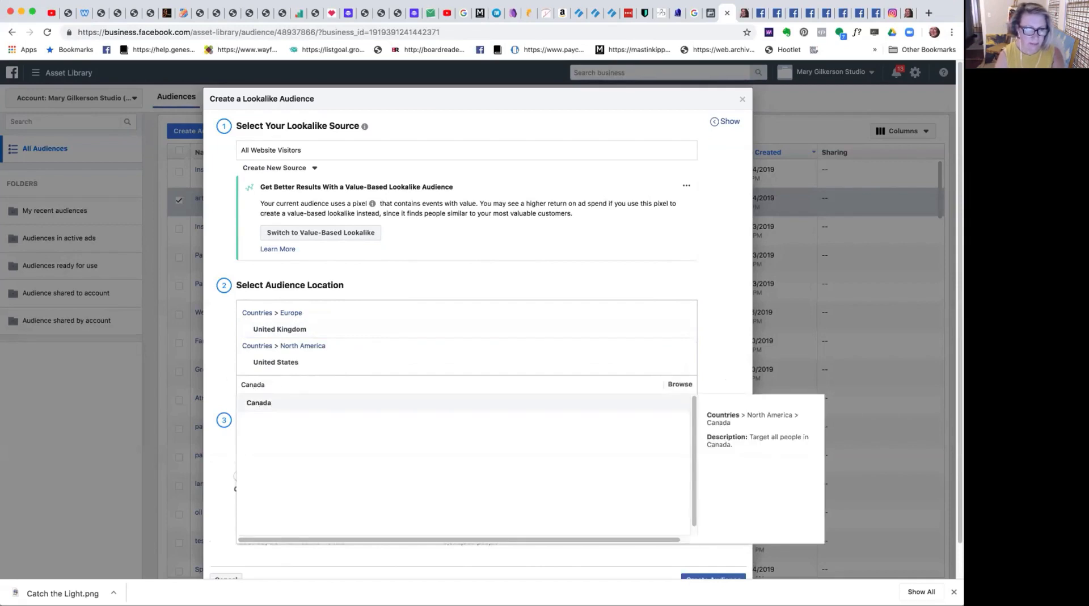
pyautogui.click(279, 402)
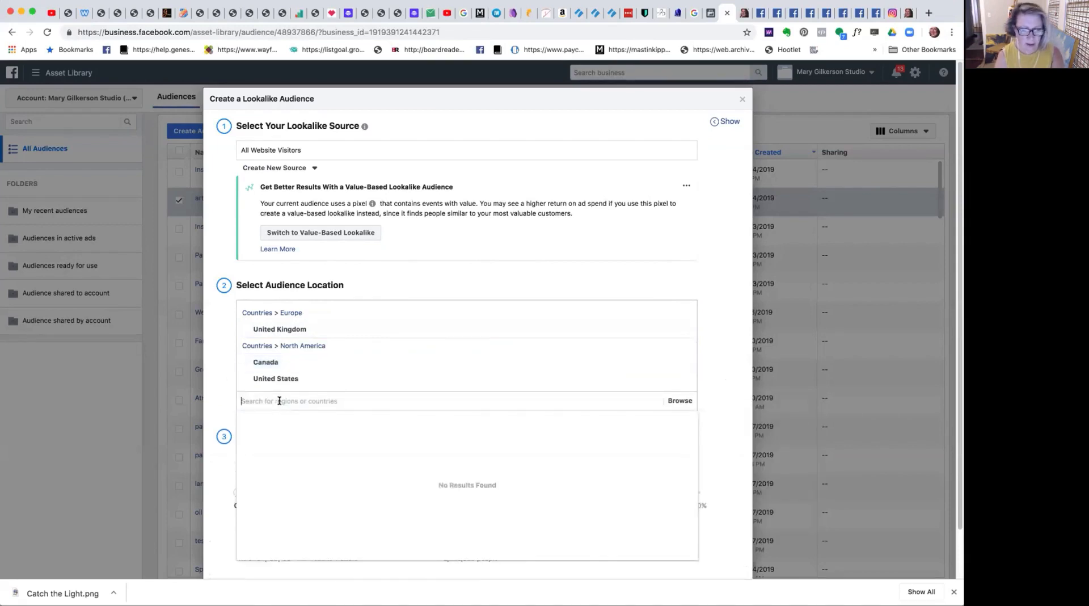
pyautogui.write('Australia')
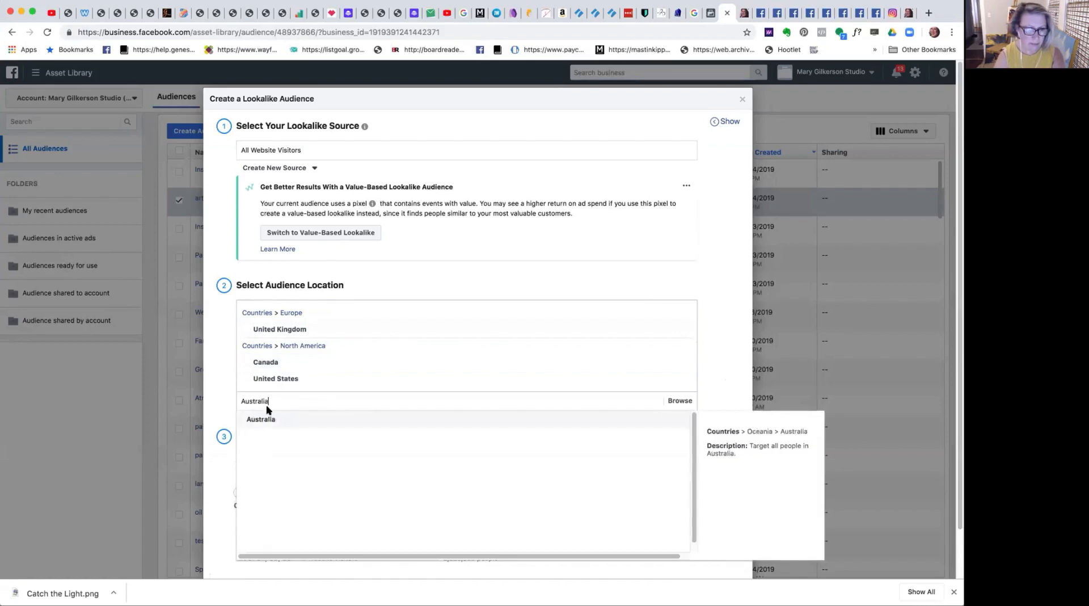
pyautogui.click(267, 419)
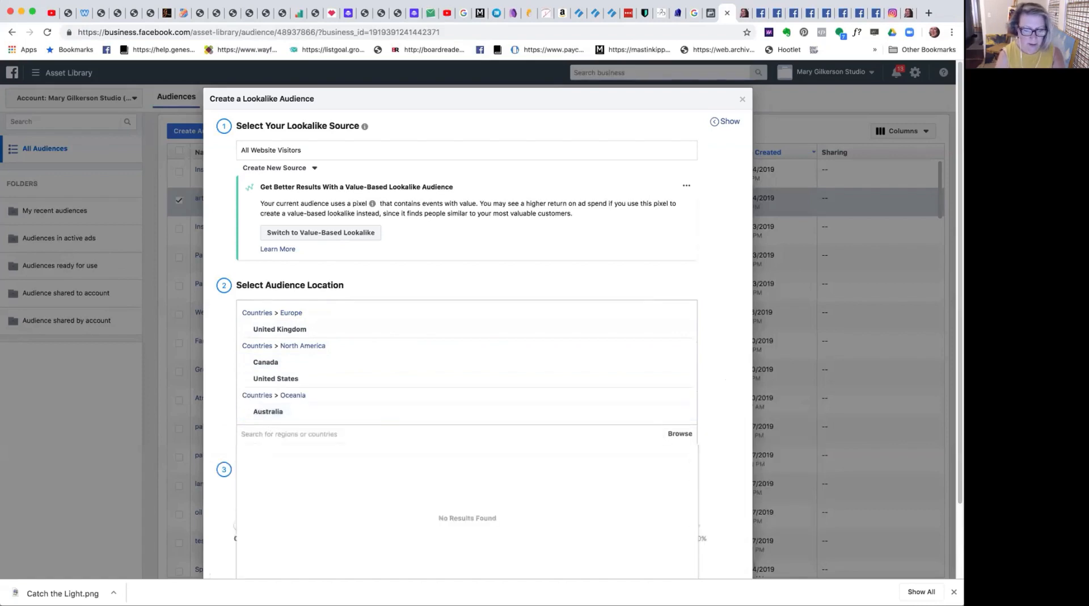
# Add New Zealand and Ireland to the lookalike audience's locations and close the location suggestions.
pyautogui.write('New')
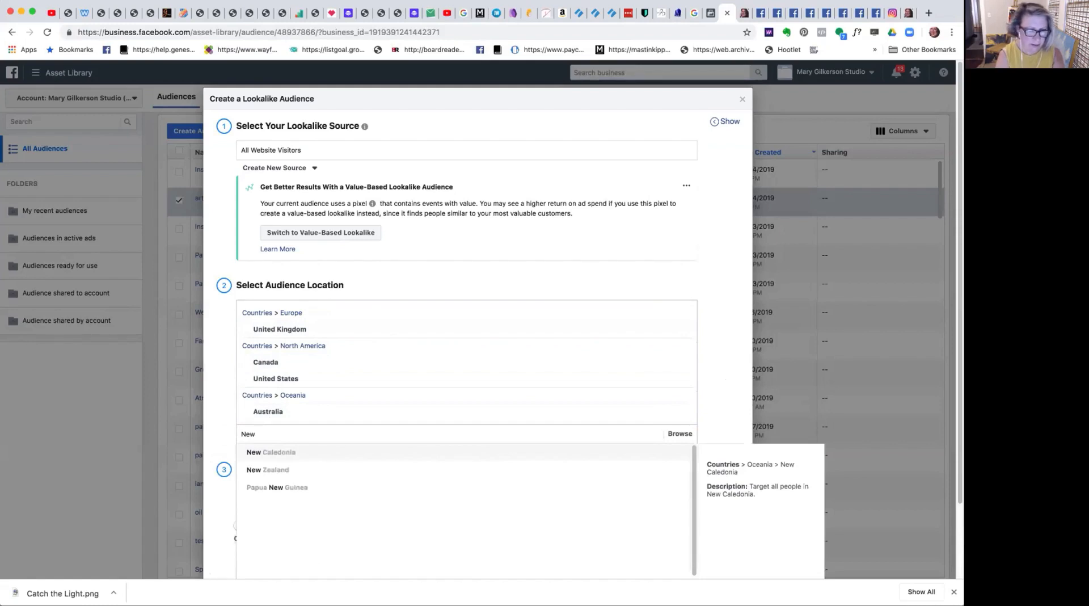
pyautogui.write('Z')
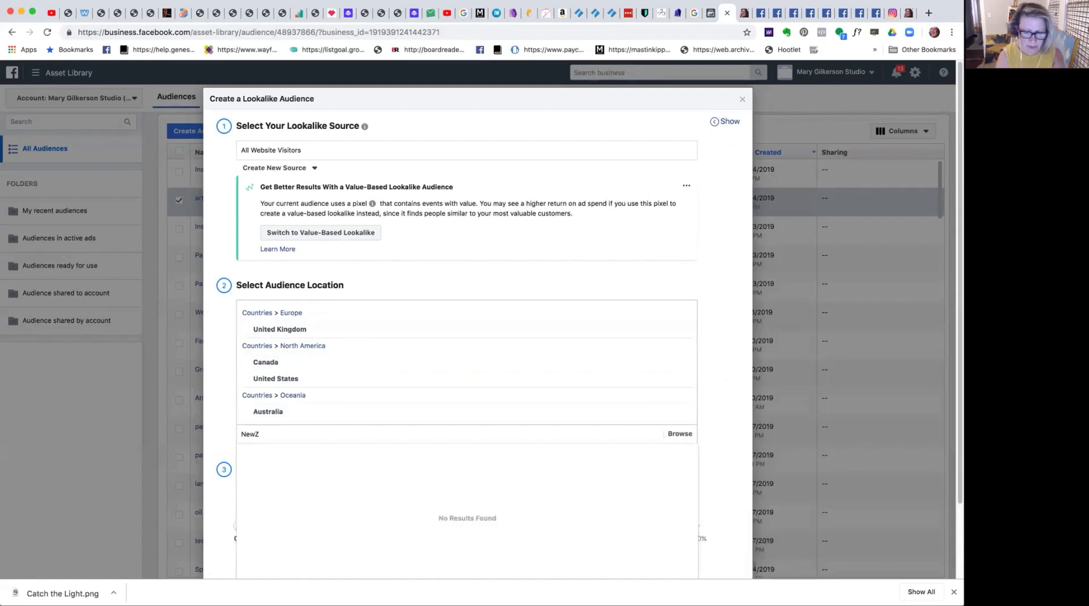
pyautogui.press('BackSpace')
pyautogui.click(262, 466)
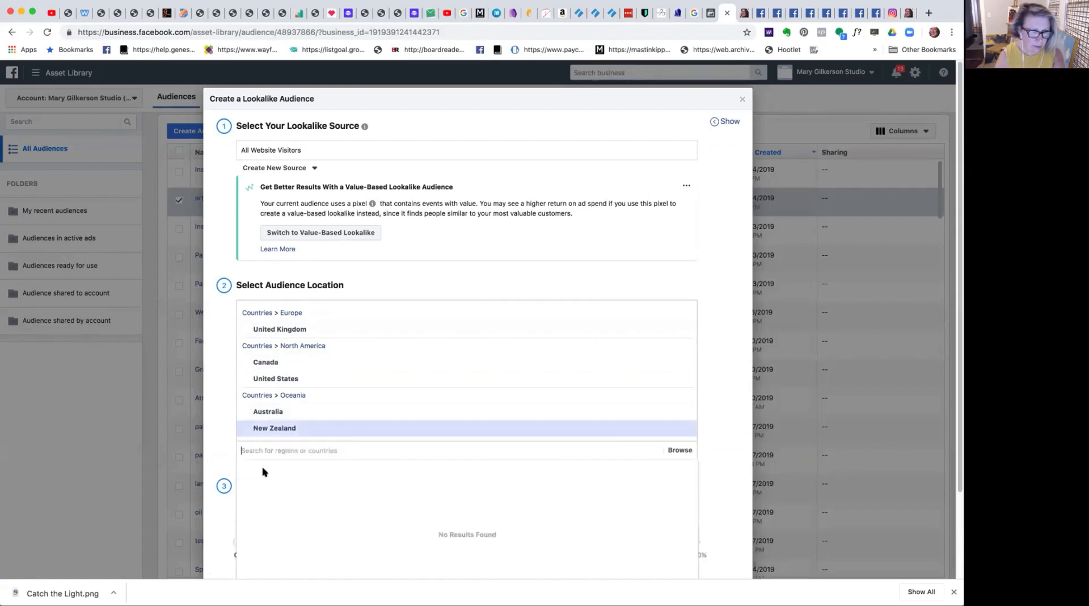
pyautogui.write('Ire')
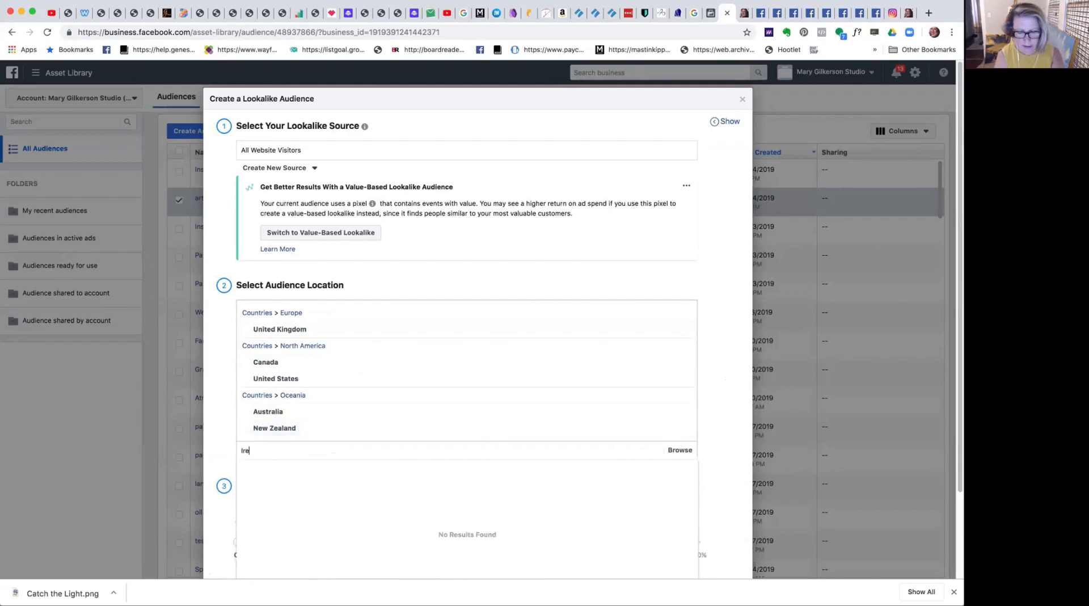
pyautogui.write('land')
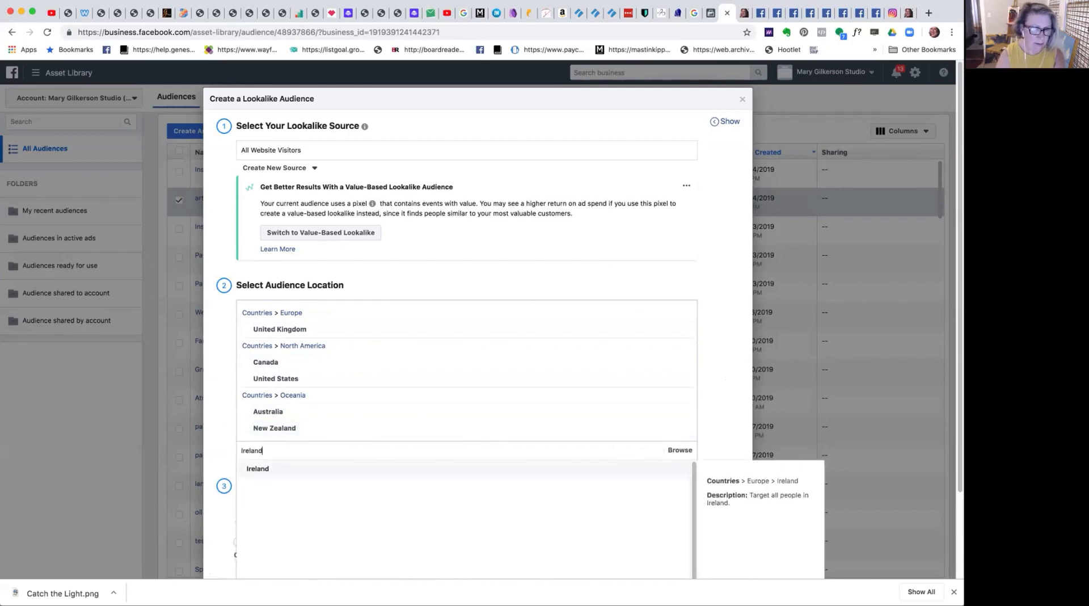
pyautogui.click(256, 469)
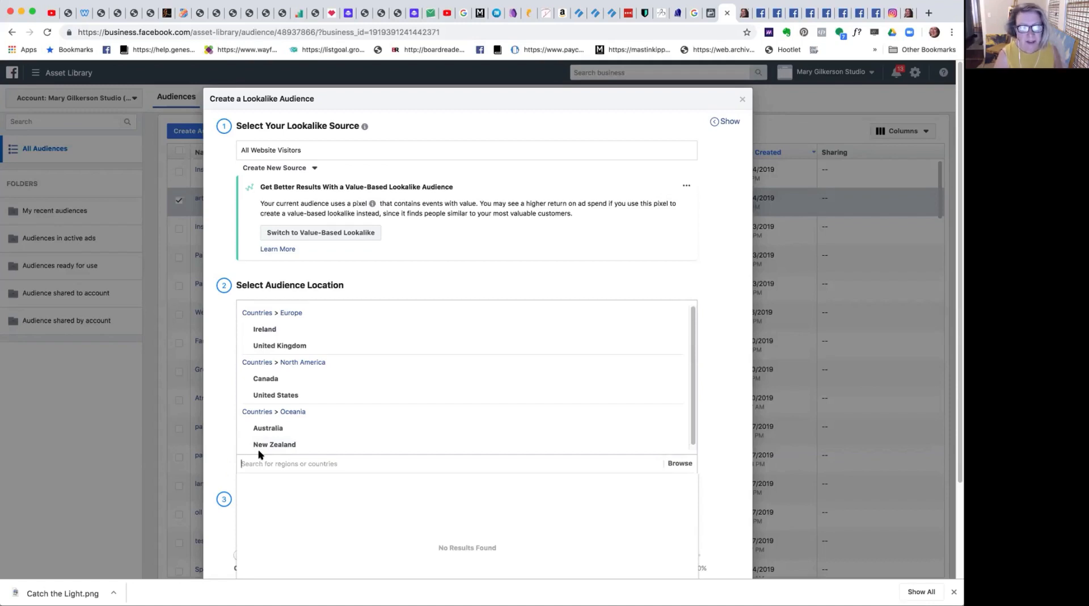
pyautogui.click(723, 519)
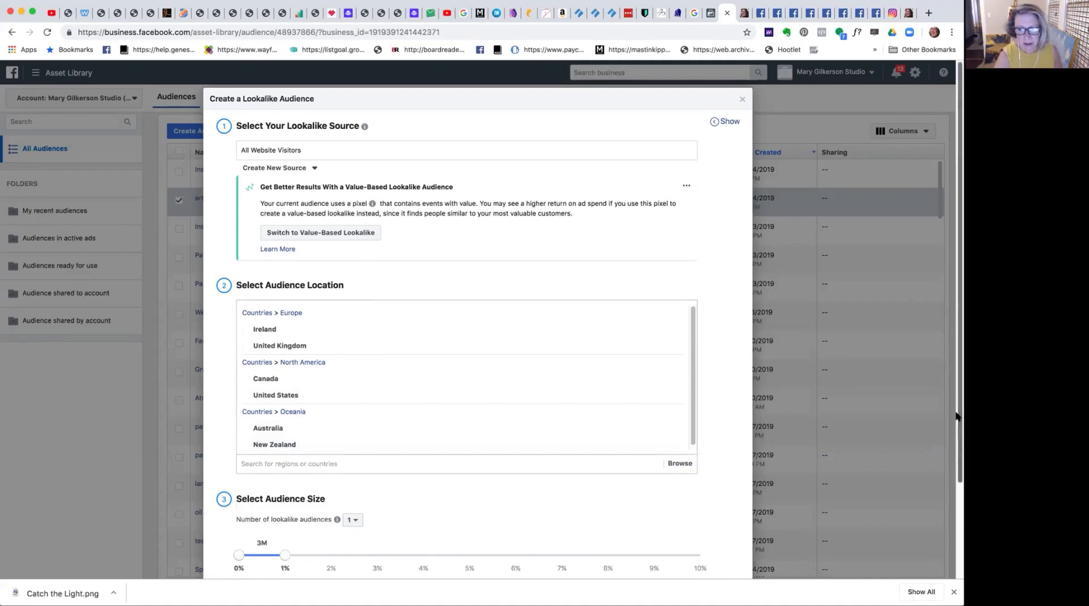
# Try two and three lookalike audiences, then try to create just one from All Website Visitors.
pyautogui.scroll(-4, 957, 406)
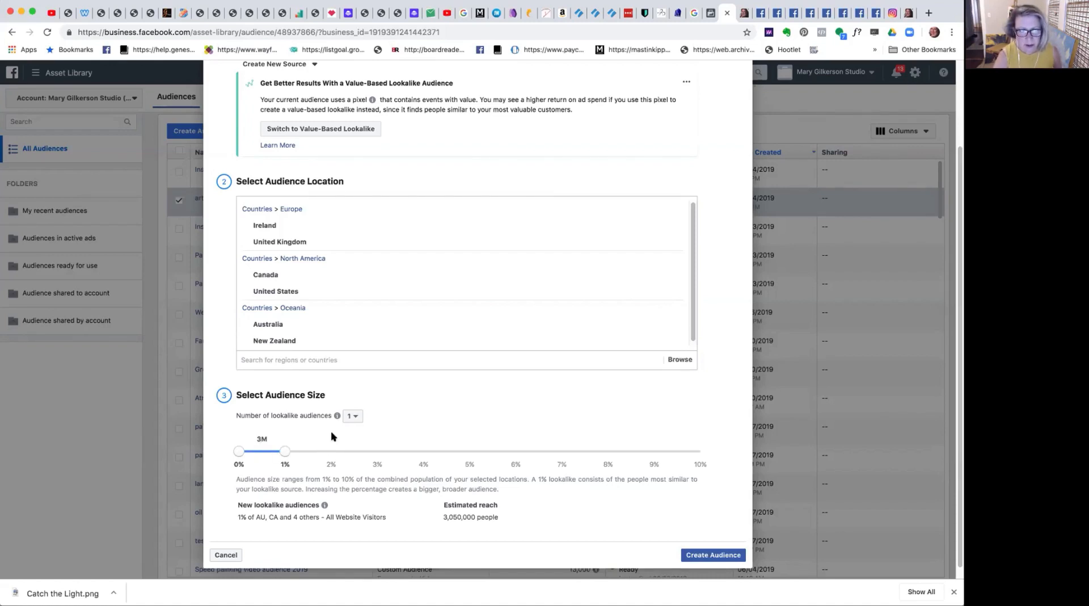
pyautogui.click(355, 417)
pyautogui.click(356, 444)
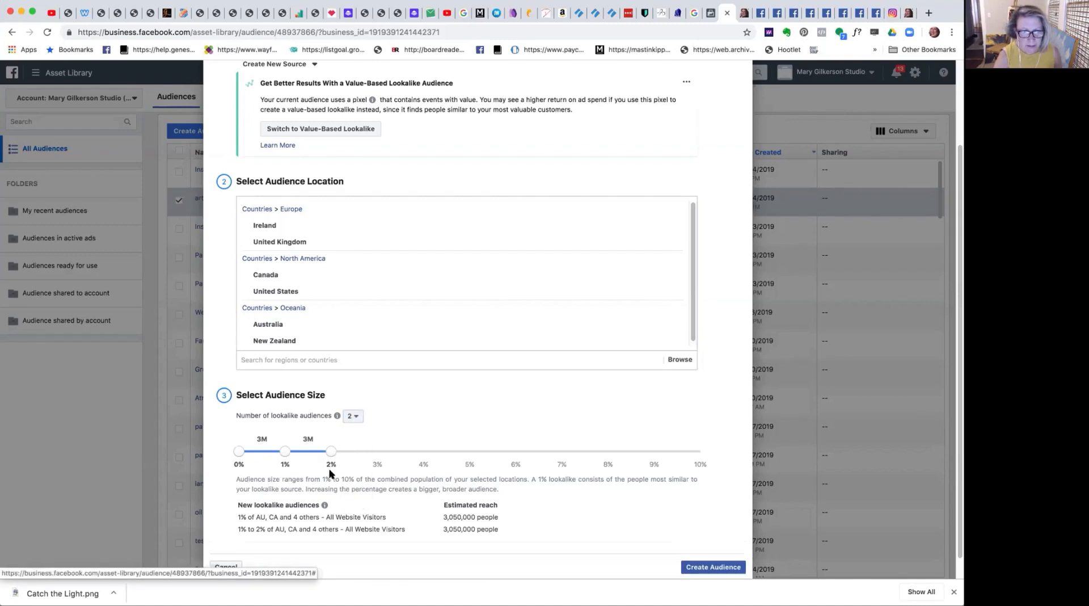
pyautogui.click(352, 416)
pyautogui.click(356, 458)
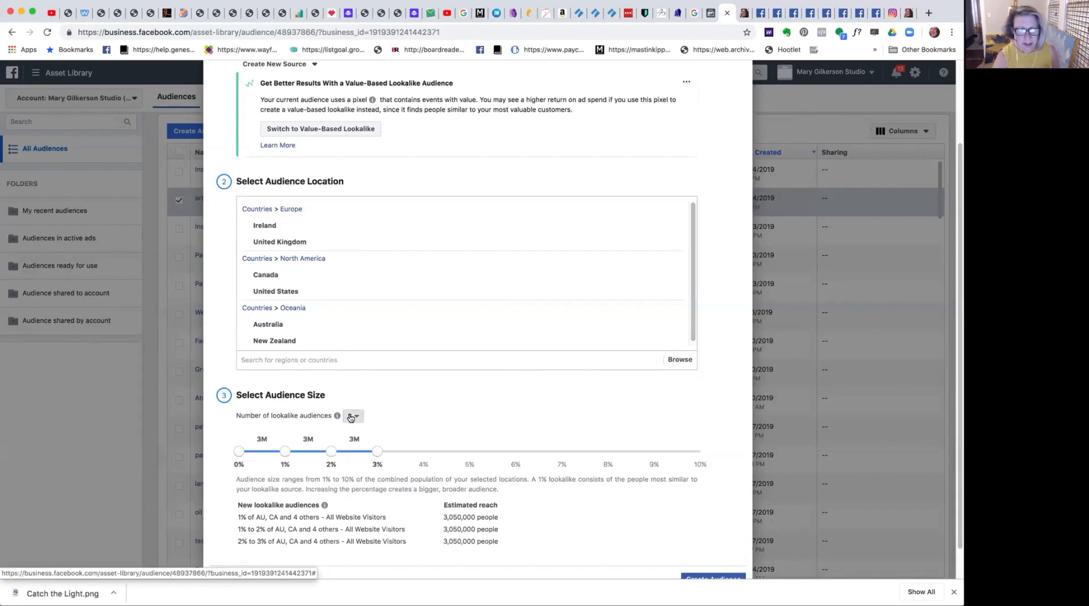
pyautogui.click(350, 417)
pyautogui.click(351, 430)
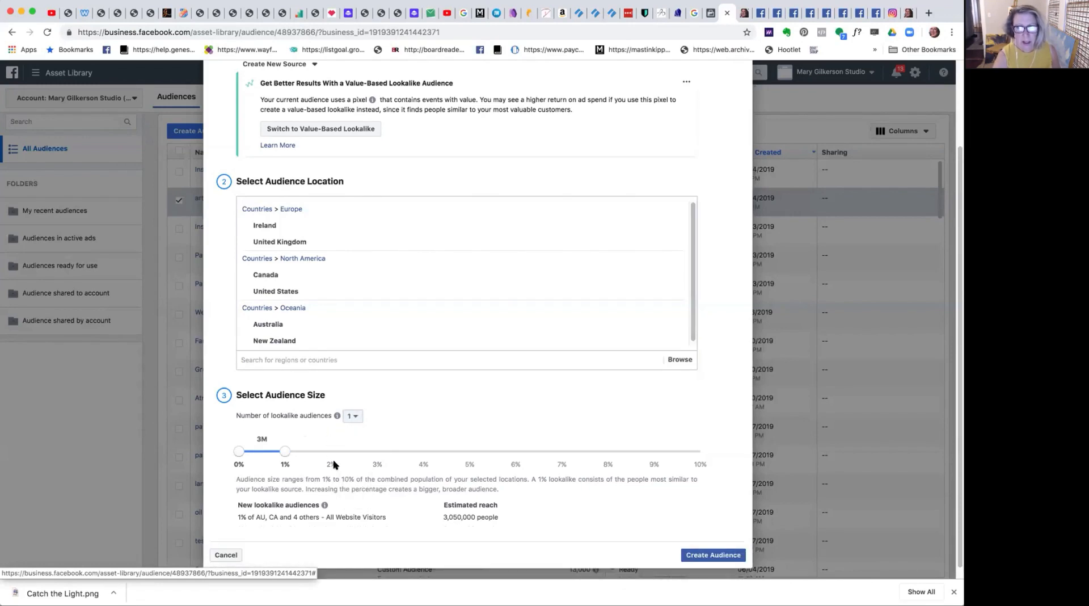
pyautogui.click(710, 556)
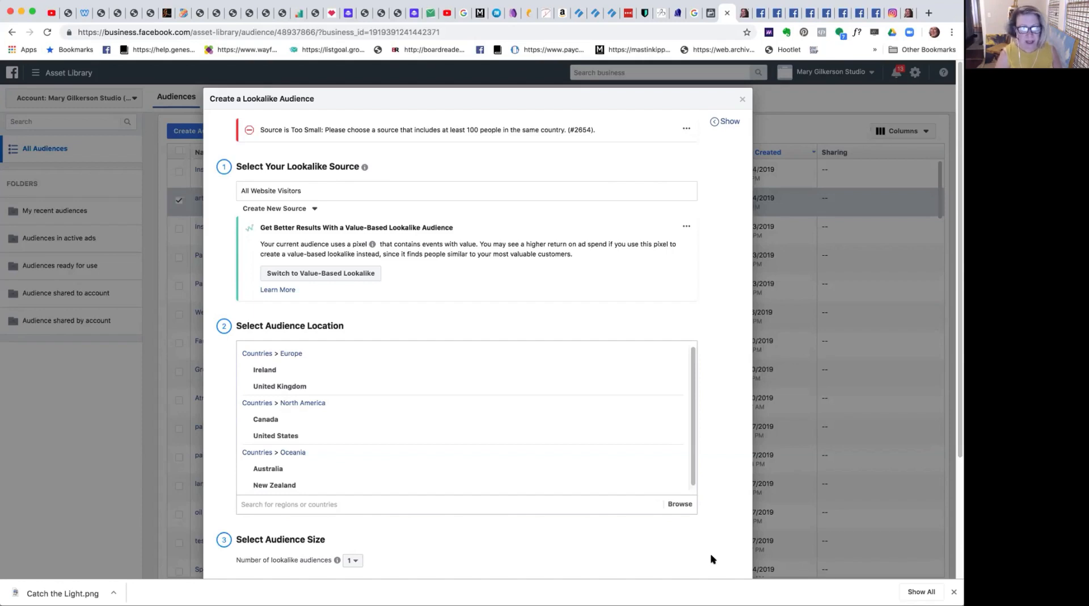
# Remove New Zealand, Australia, Ireland and the United Kingdom from the lookalike audience's locations.
pyautogui.moveTo(374, 482)
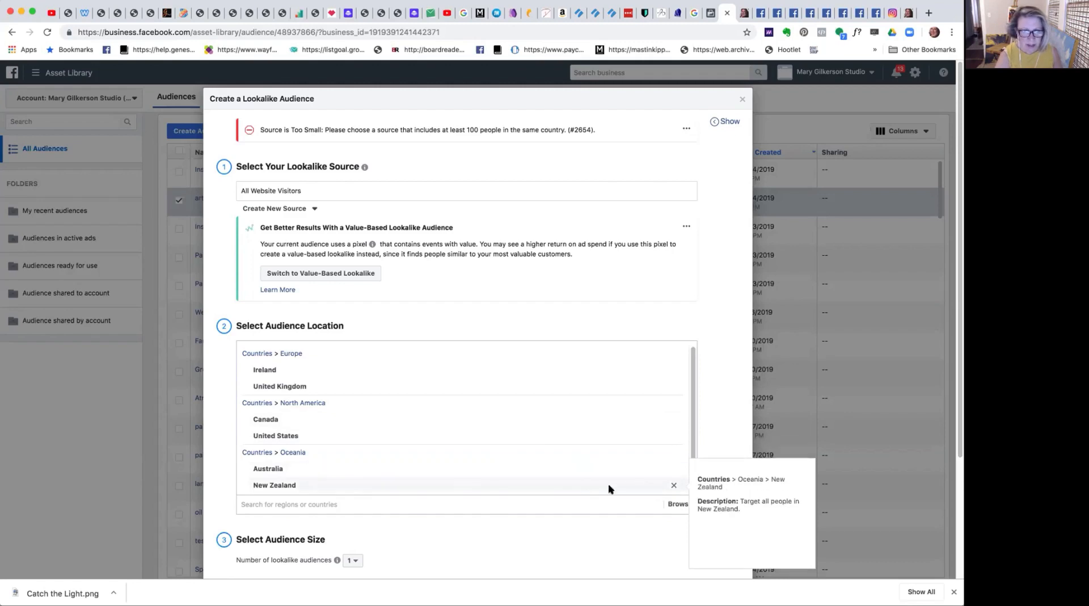
pyautogui.click(672, 486)
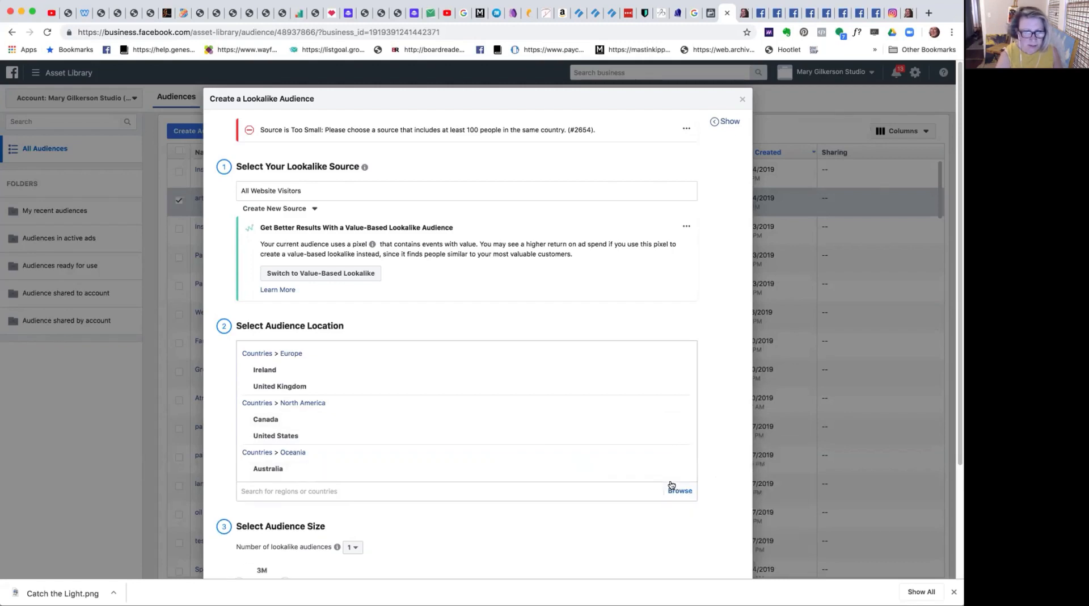
pyautogui.click(681, 471)
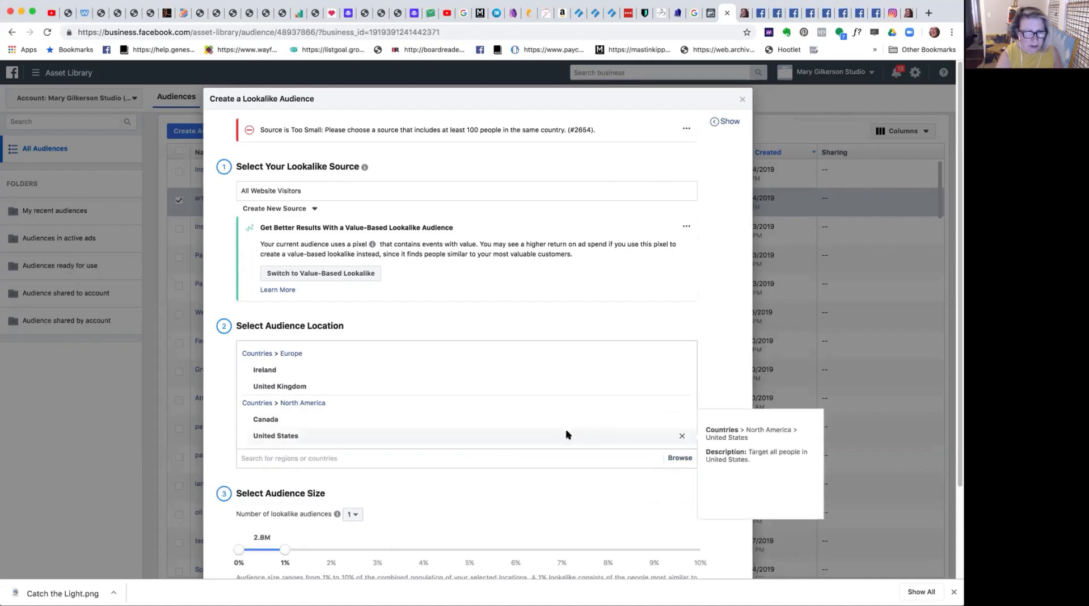
pyautogui.moveTo(604, 429)
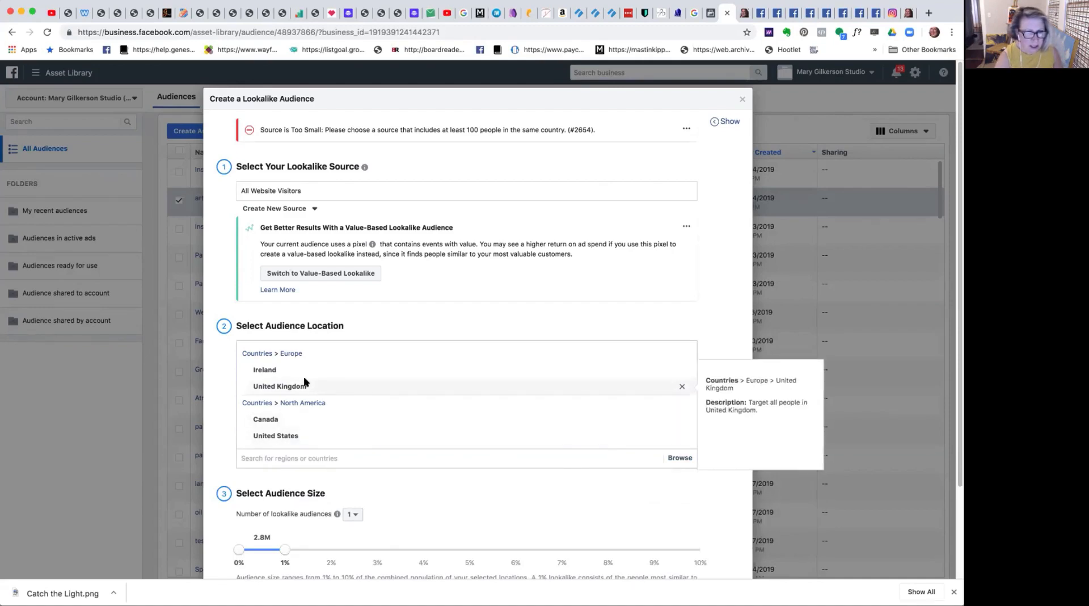
pyautogui.moveTo(690, 384)
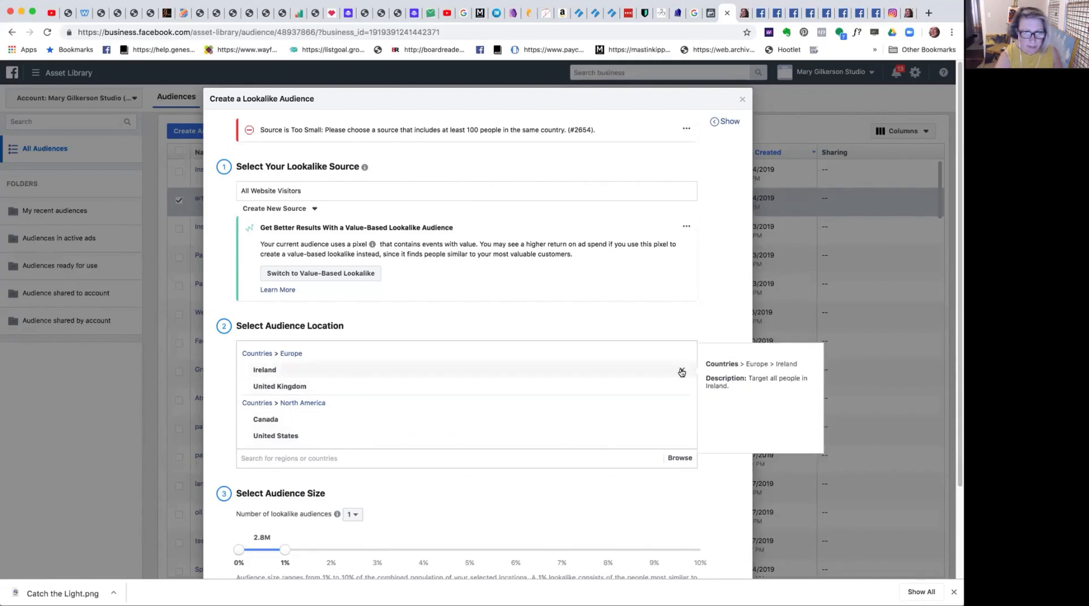
pyautogui.click(682, 372)
pyautogui.click(682, 372)
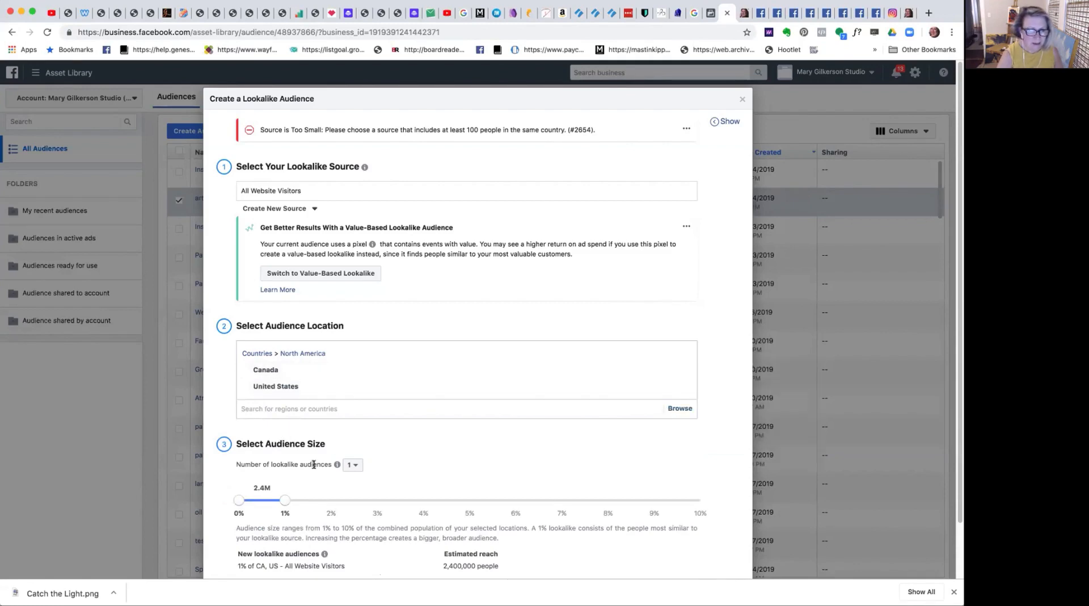
# Set the number of lookalike audiences to 2 and try to create them for Canada and the United States.
pyautogui.moveTo(338, 466)
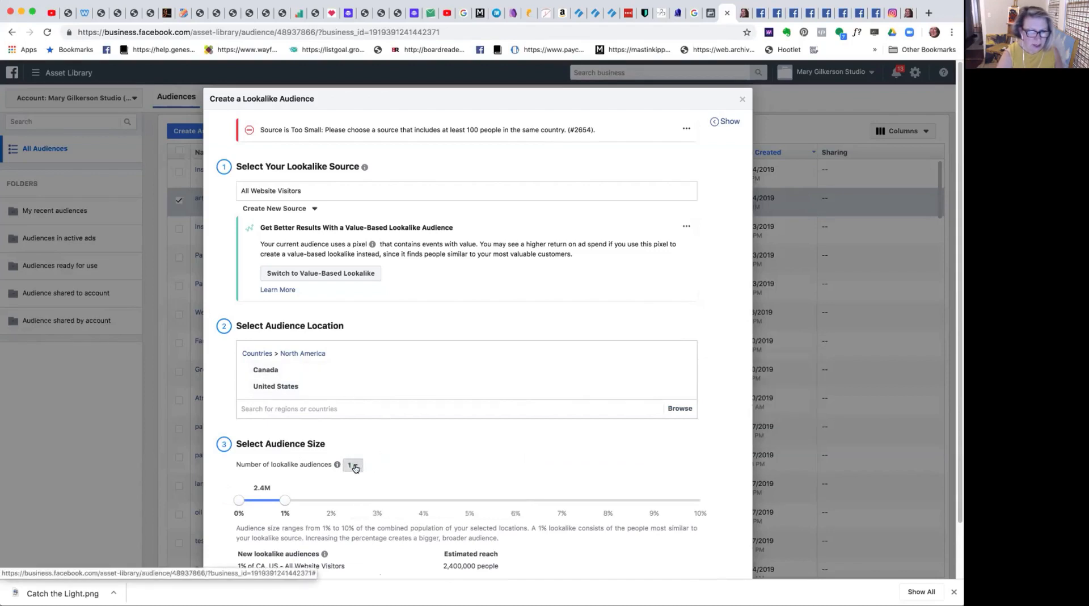
pyautogui.click(359, 468)
pyautogui.click(356, 497)
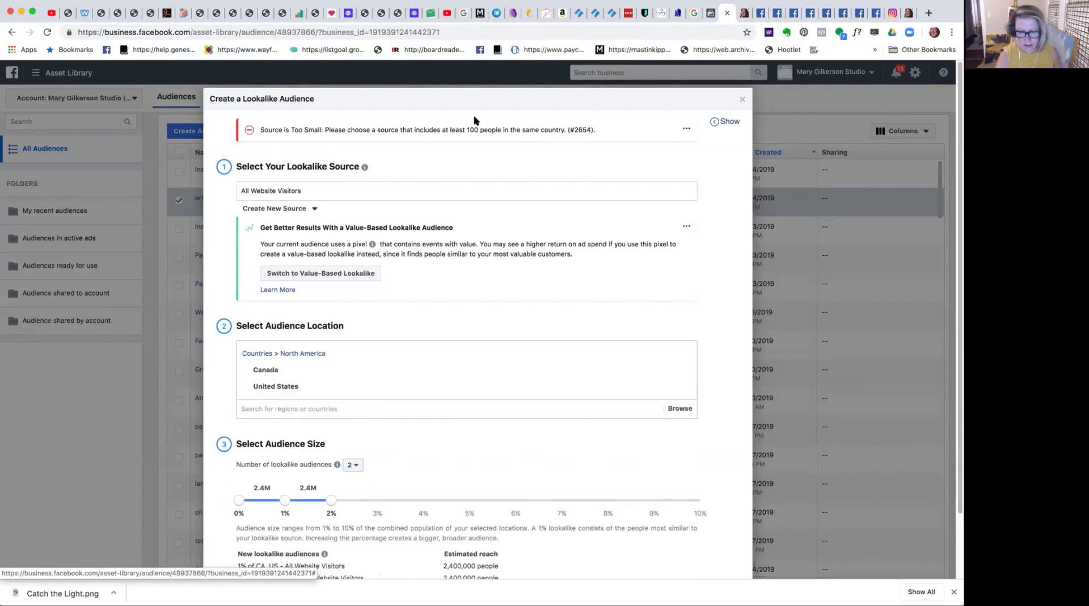
pyautogui.press('super+minus')
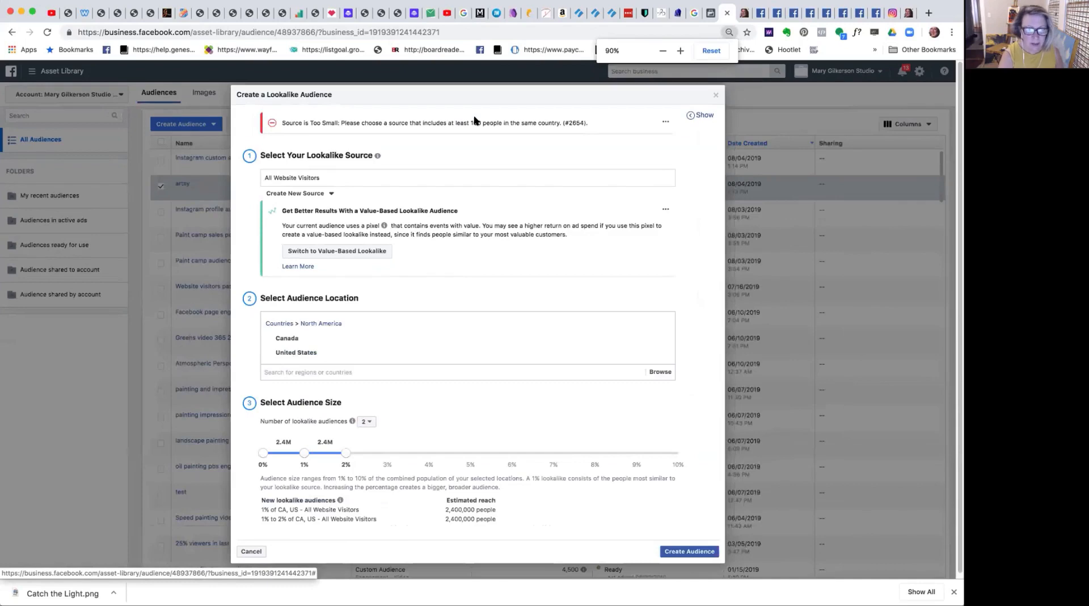
pyautogui.click(696, 552)
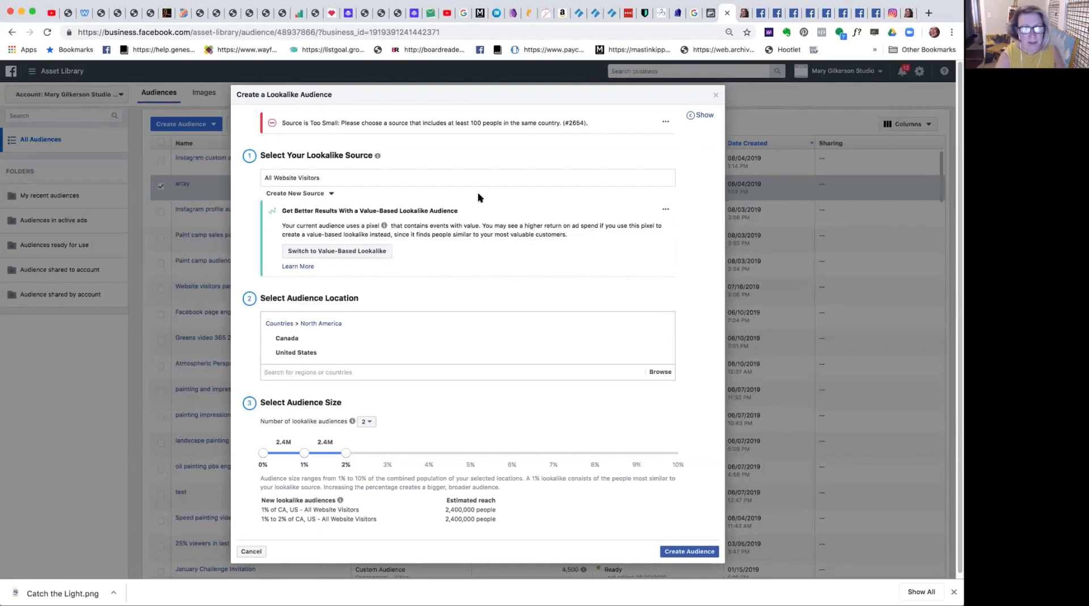
# Reselect All Website Visitors as the lookalike source and switch to a value-based lookalike.
pyautogui.click(289, 180)
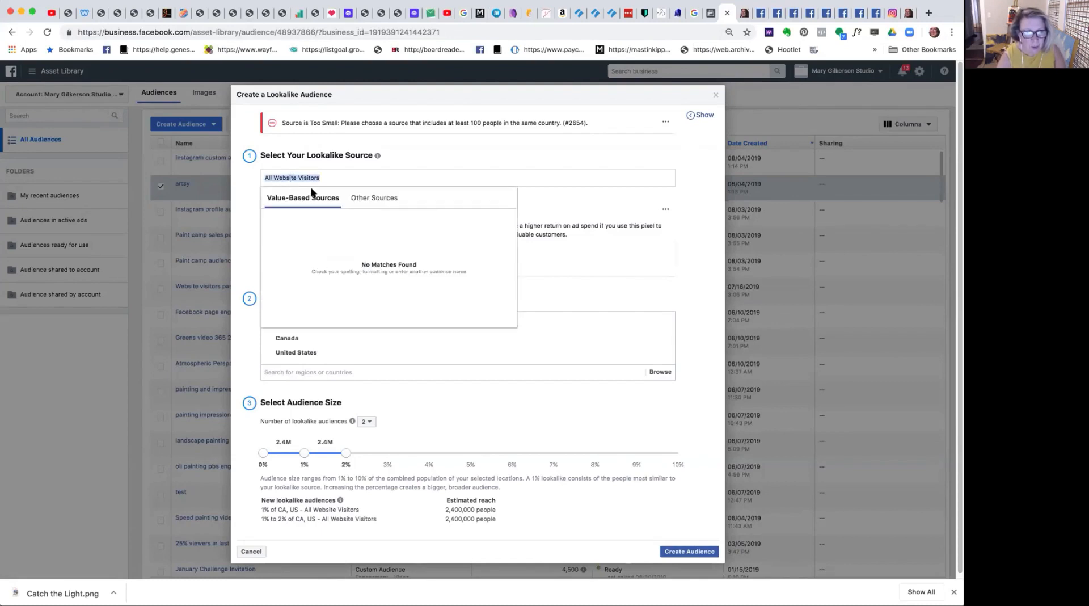
pyautogui.click(370, 198)
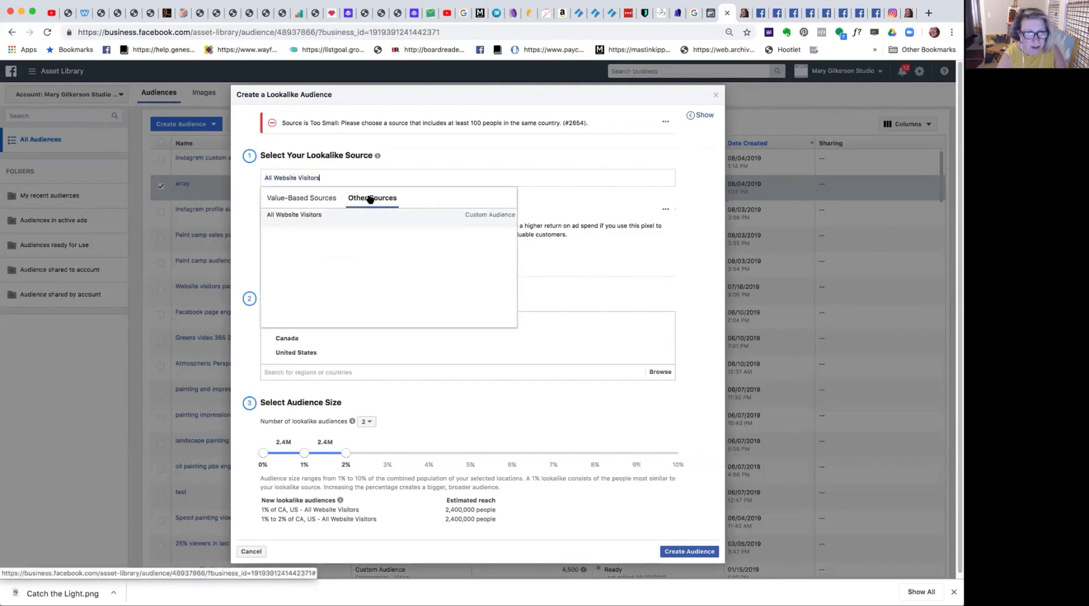
pyautogui.click(327, 214)
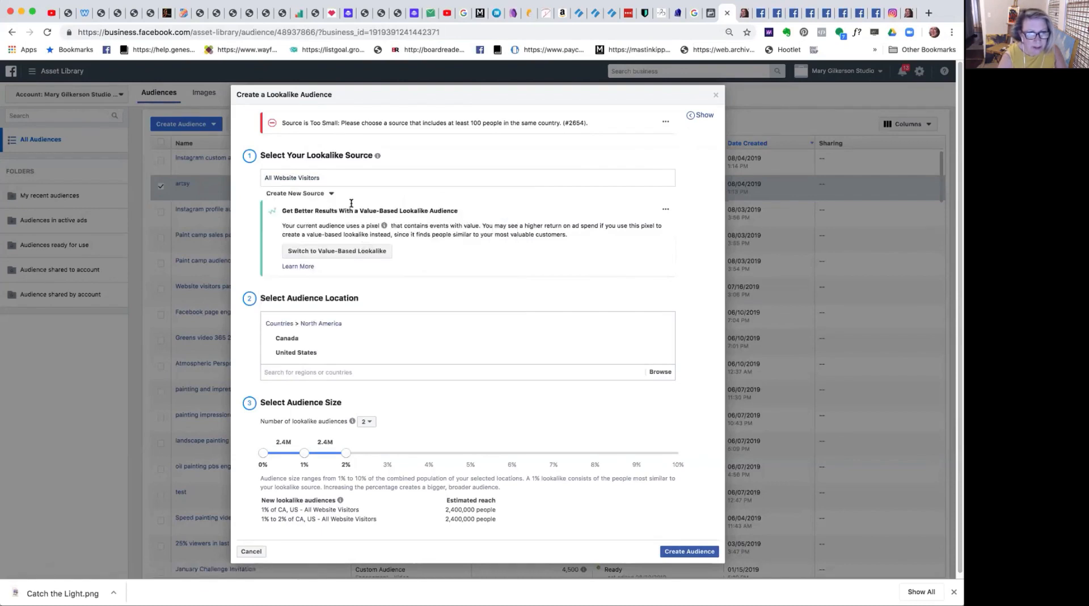
pyautogui.tripleClick(340, 180)
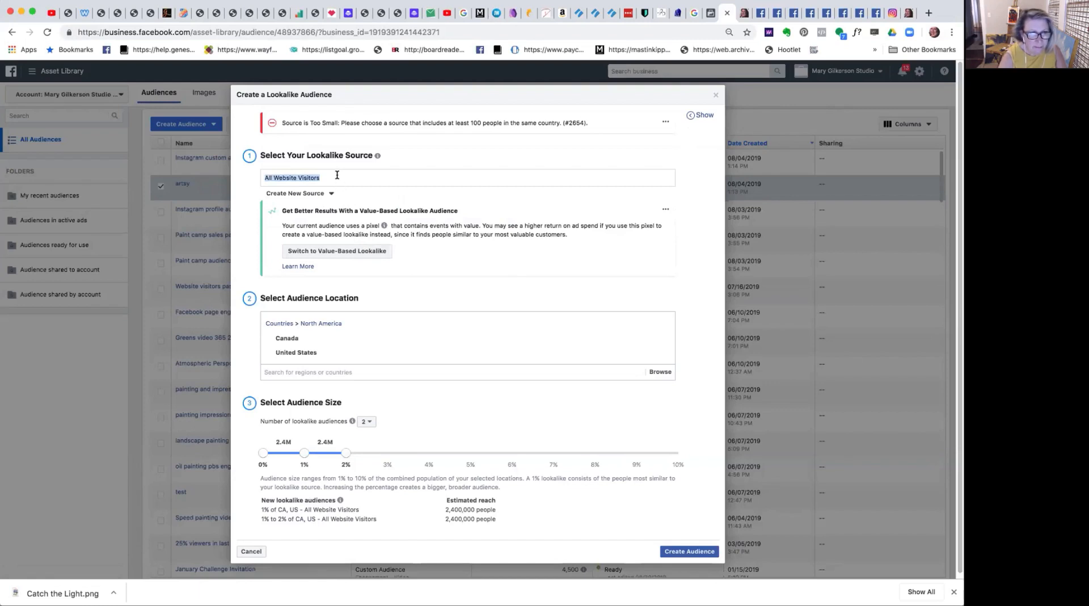
pyautogui.click(363, 250)
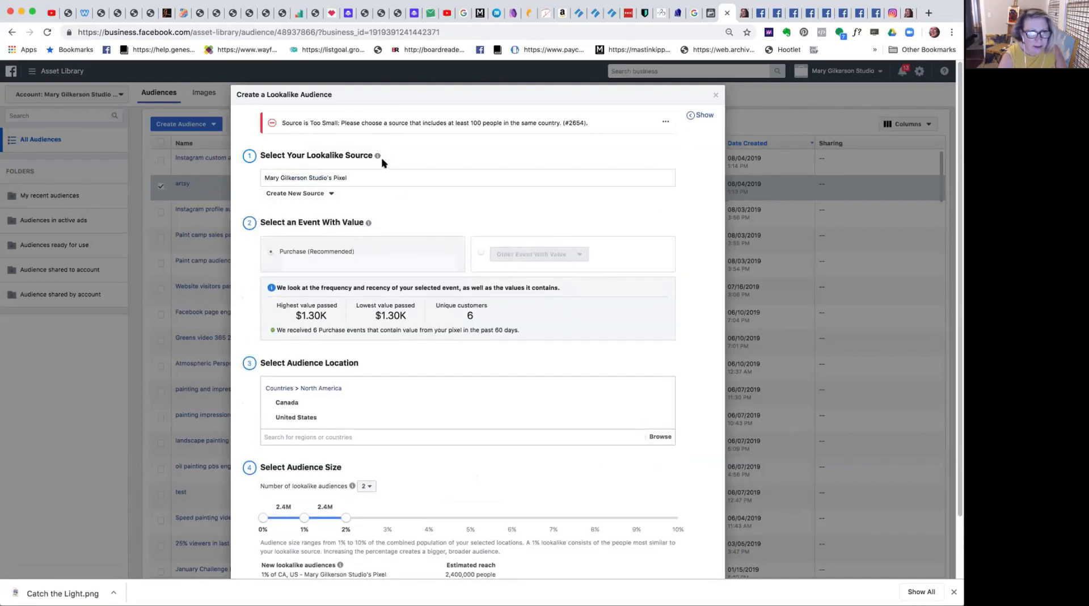
# Check the non-value-based sources for another lookalike source and discard the unfinished lookalike audience.
pyautogui.tripleClick(337, 177)
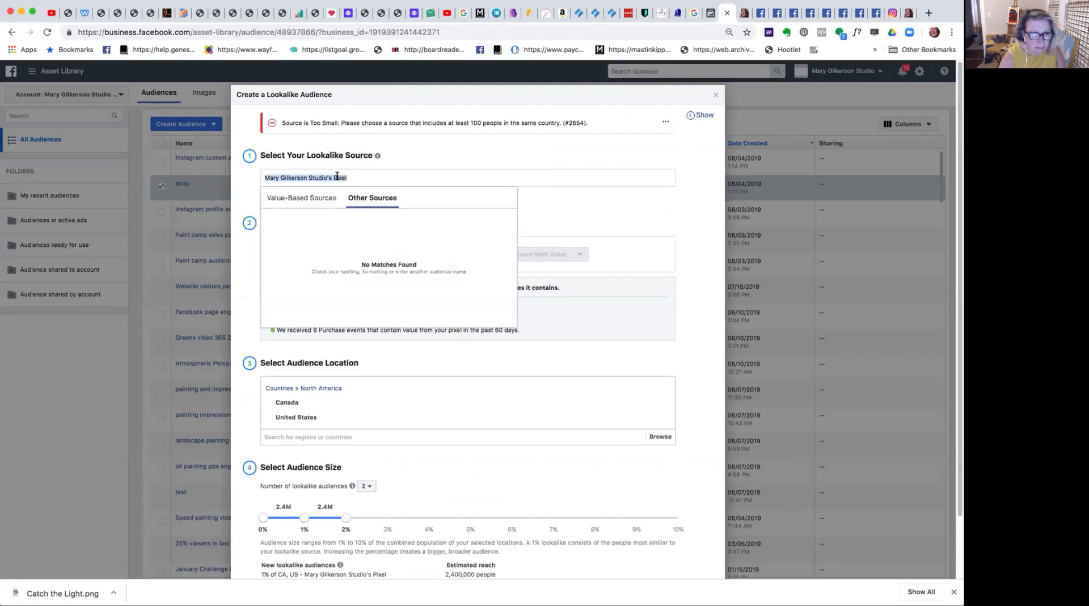
pyautogui.click(368, 198)
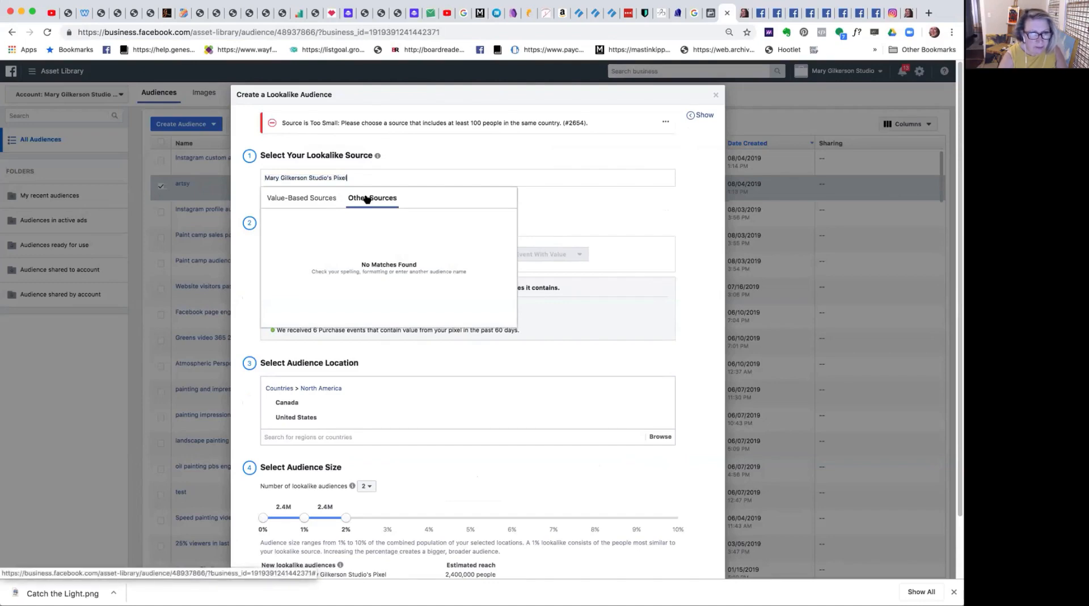
pyautogui.click(713, 92)
pyautogui.click(712, 93)
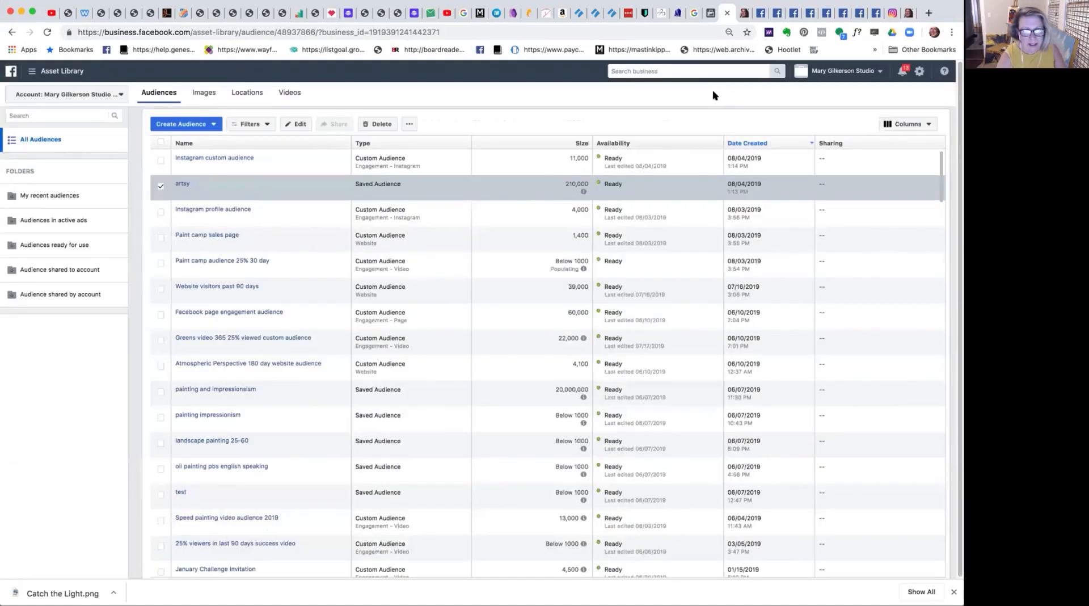
# Start a new lookalike audience and choose the Instagram profile audience as its source.
pyautogui.click(193, 128)
pyautogui.click(196, 156)
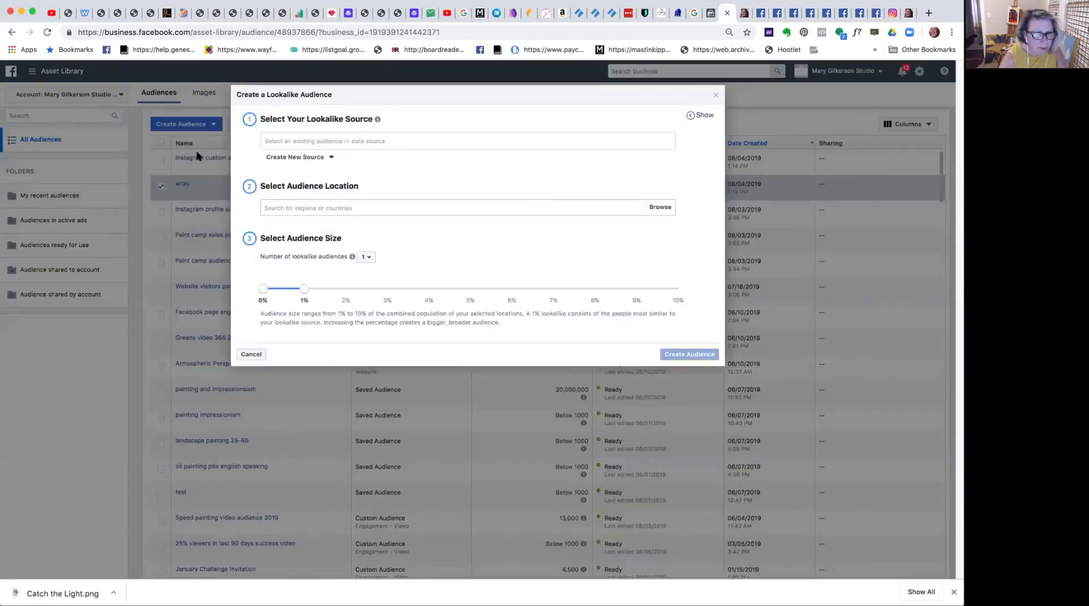
pyautogui.click(302, 140)
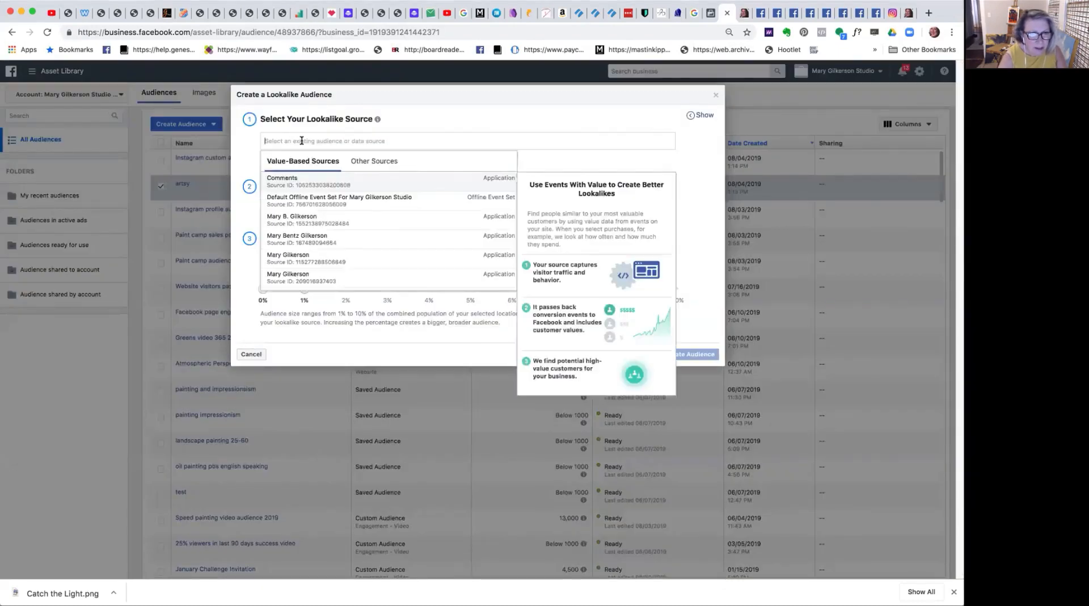
pyautogui.click(365, 162)
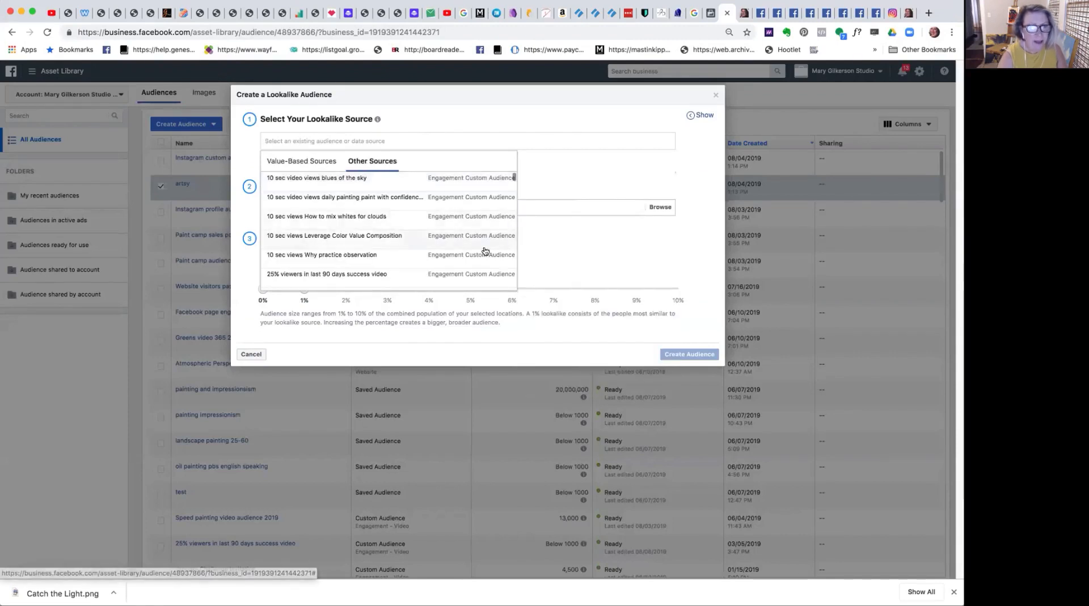
pyautogui.scroll(-5, 510, 176)
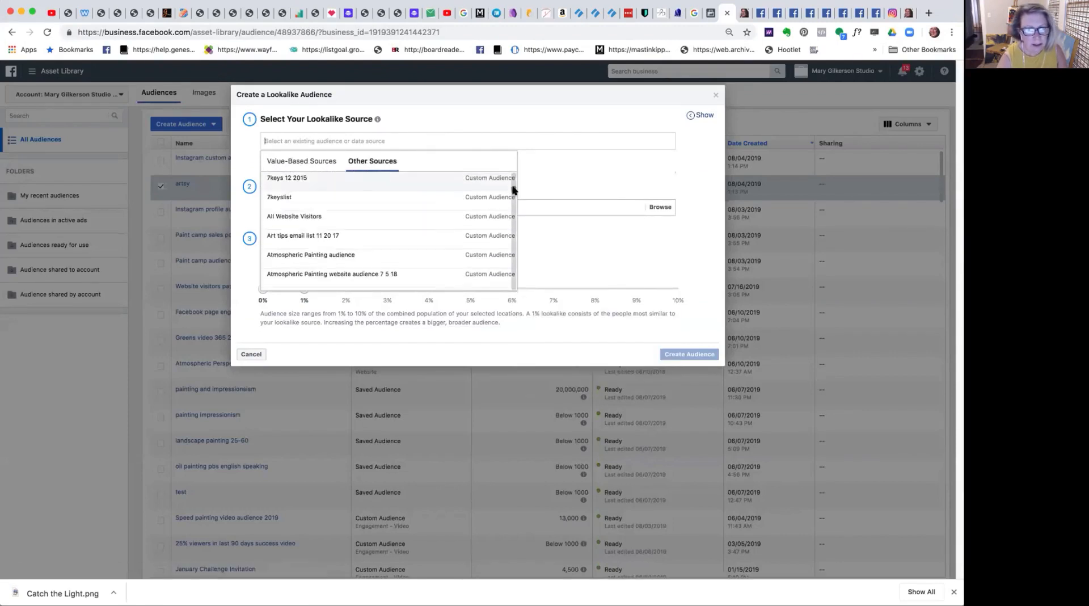
pyautogui.scroll(-10, 514, 193)
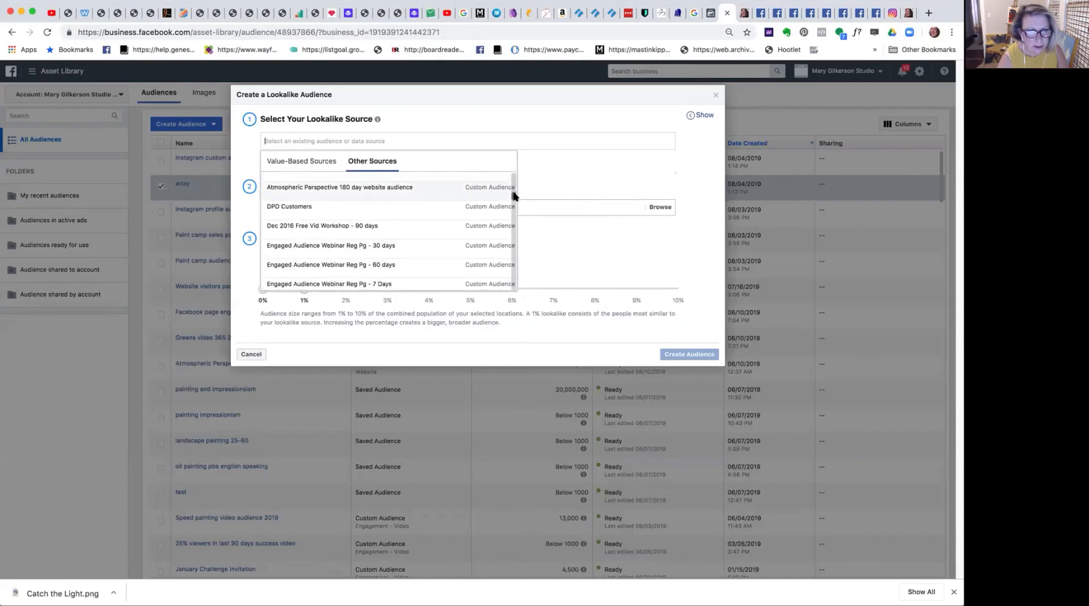
pyautogui.scroll(-10, 513, 210)
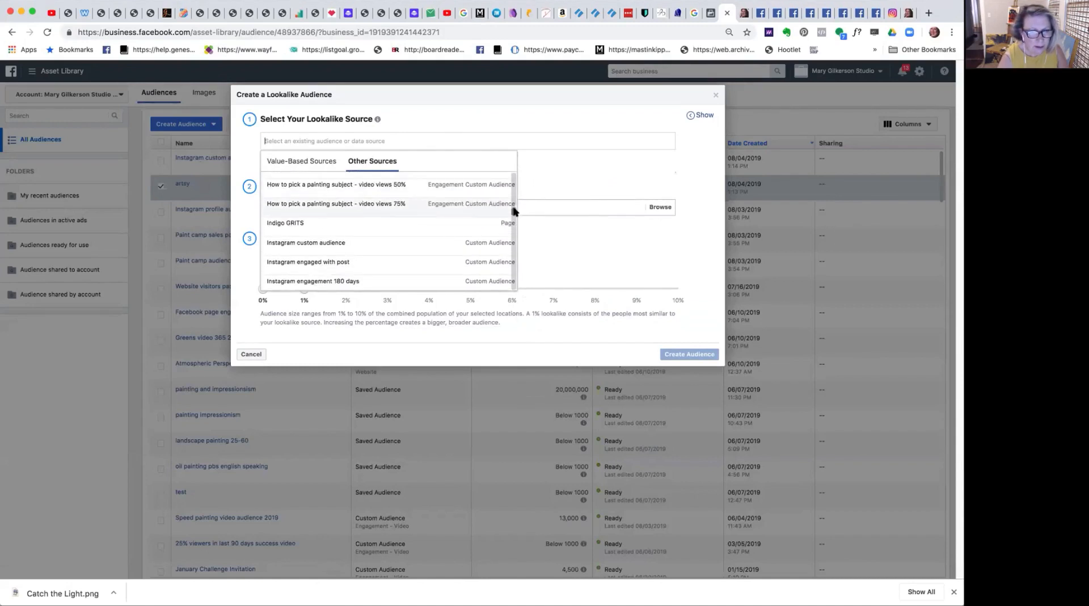
pyautogui.scroll(-2, 514, 218)
pyautogui.scroll(5, 513, 216)
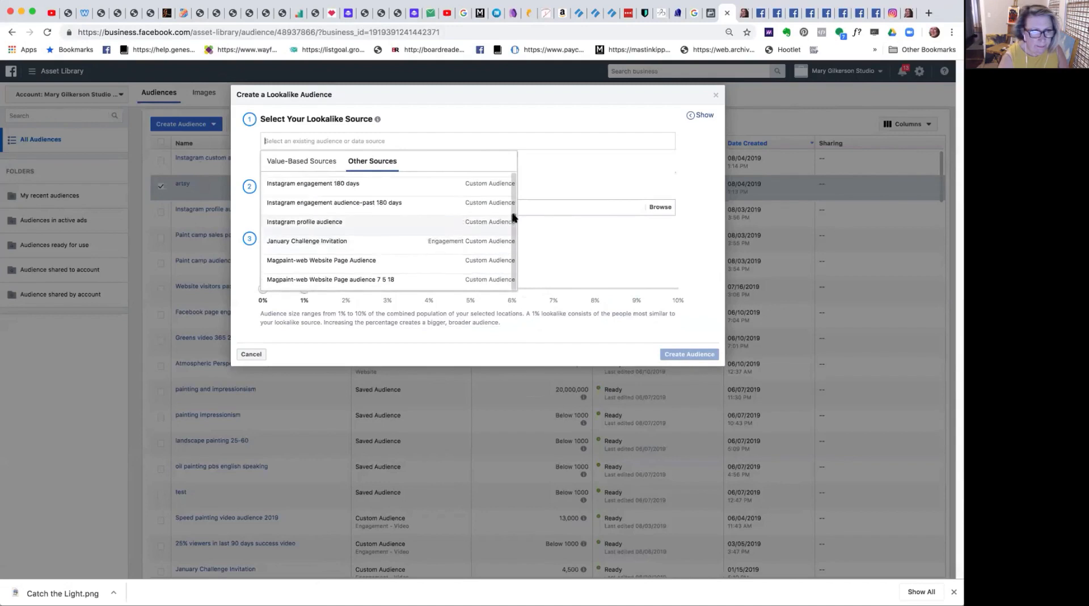
pyautogui.scroll(1, 514, 214)
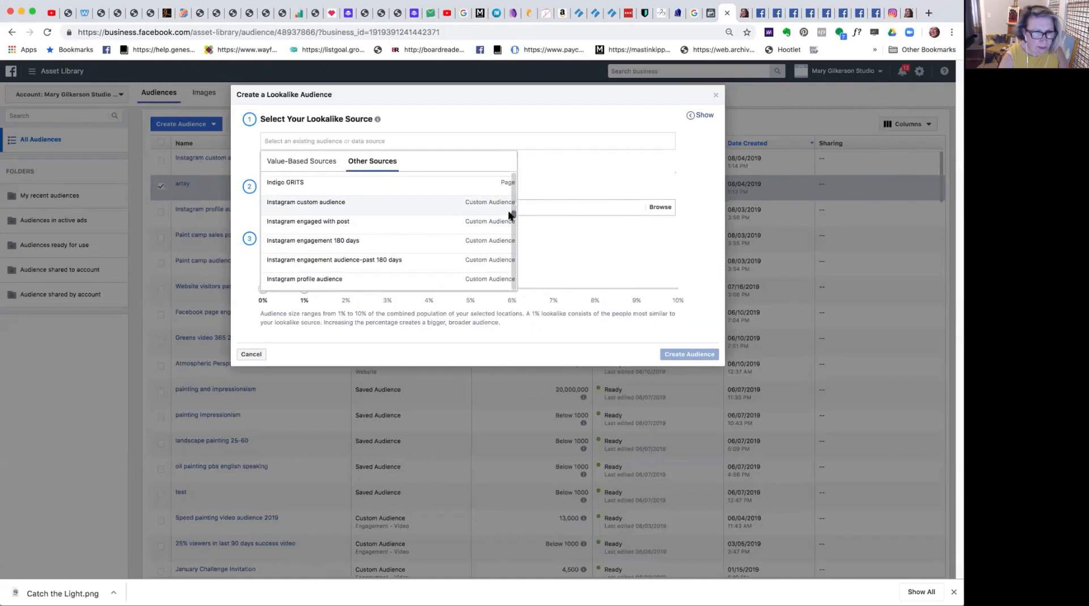
pyautogui.click(312, 279)
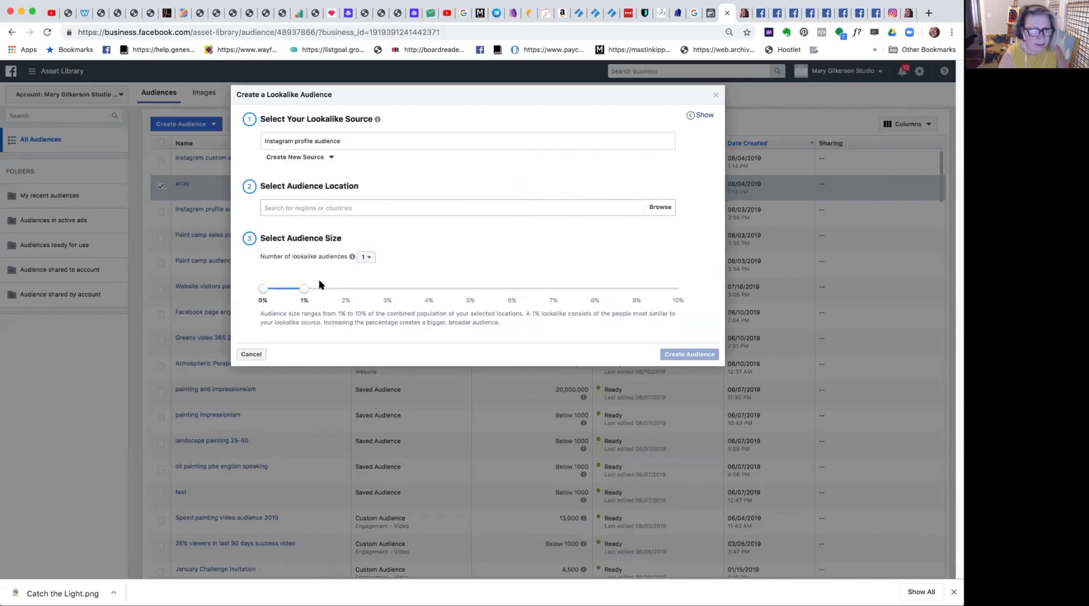
# Add the United States as a location of the new lookalike audience.
pyautogui.click(327, 208)
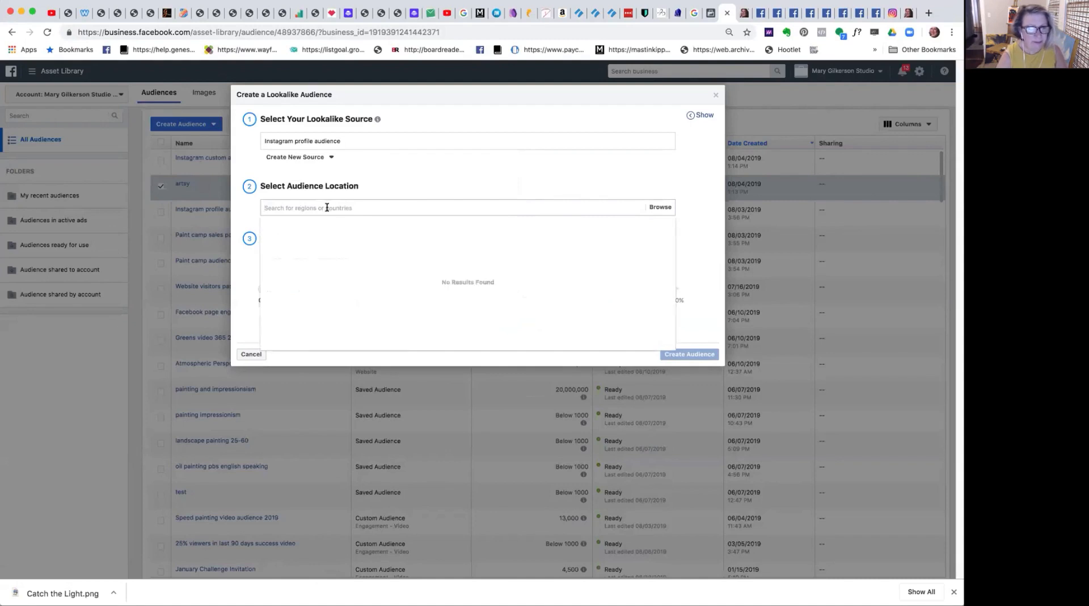
pyautogui.write('united')
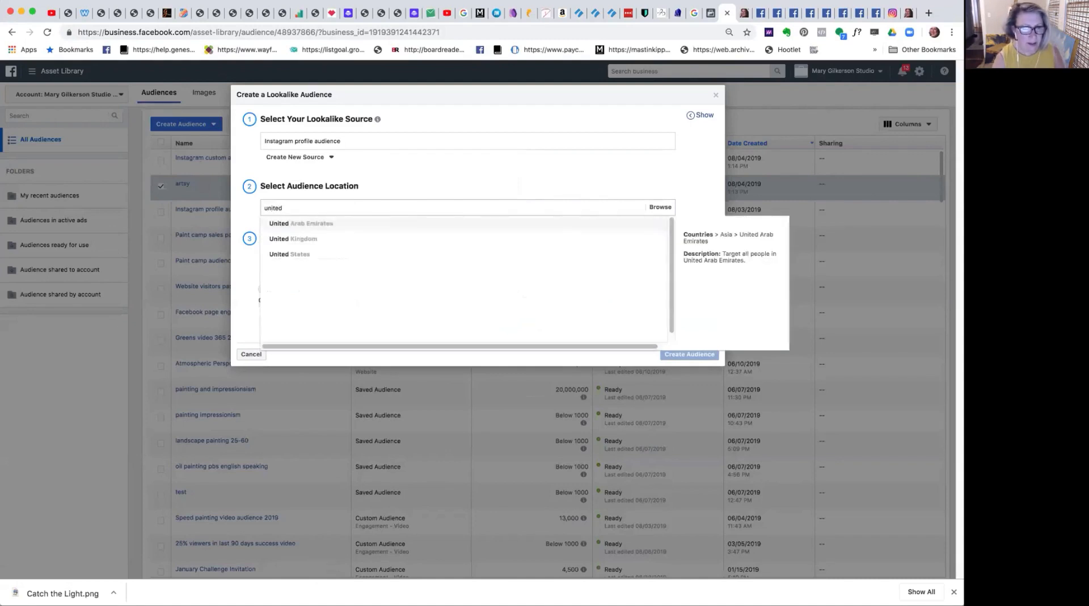
pyautogui.click(289, 254)
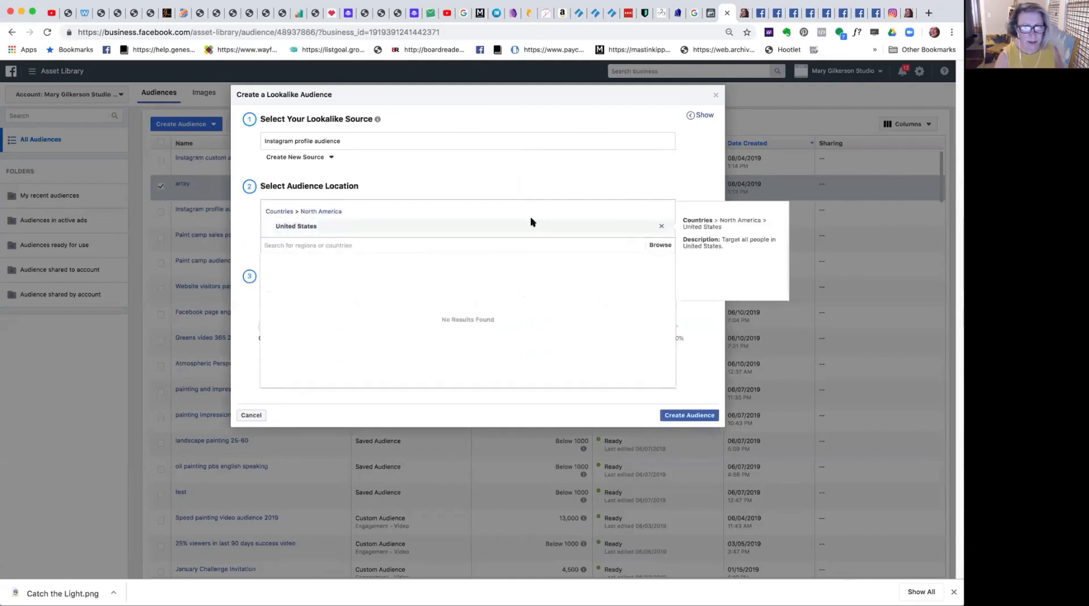
# Create the United States lookalike audience from the Instagram profile audience with a 1% audience size.
pyautogui.click(696, 162)
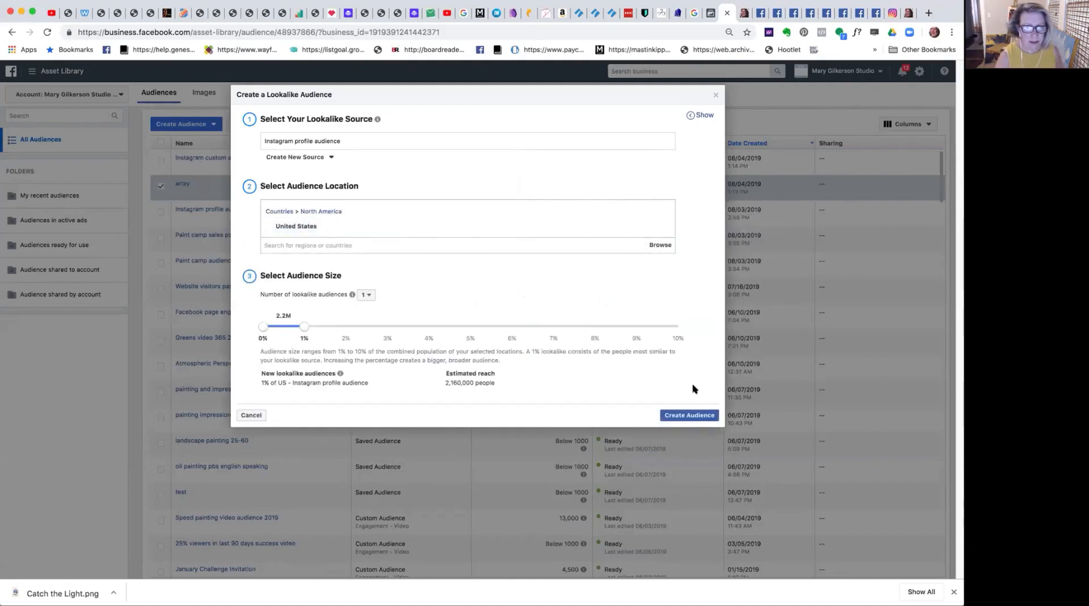
pyautogui.click(690, 416)
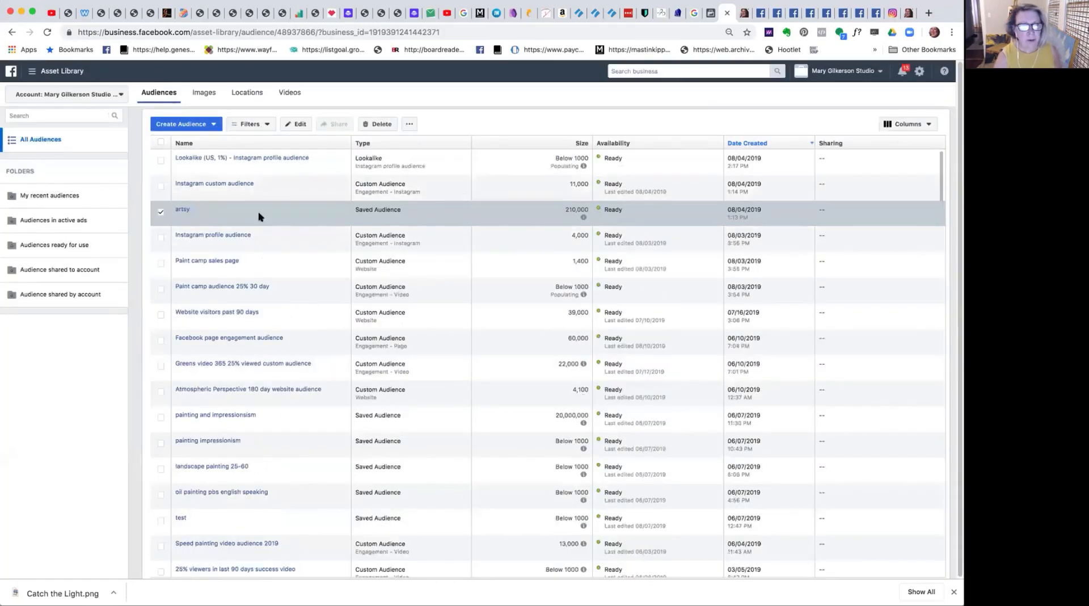
pyautogui.moveTo(280, 160)
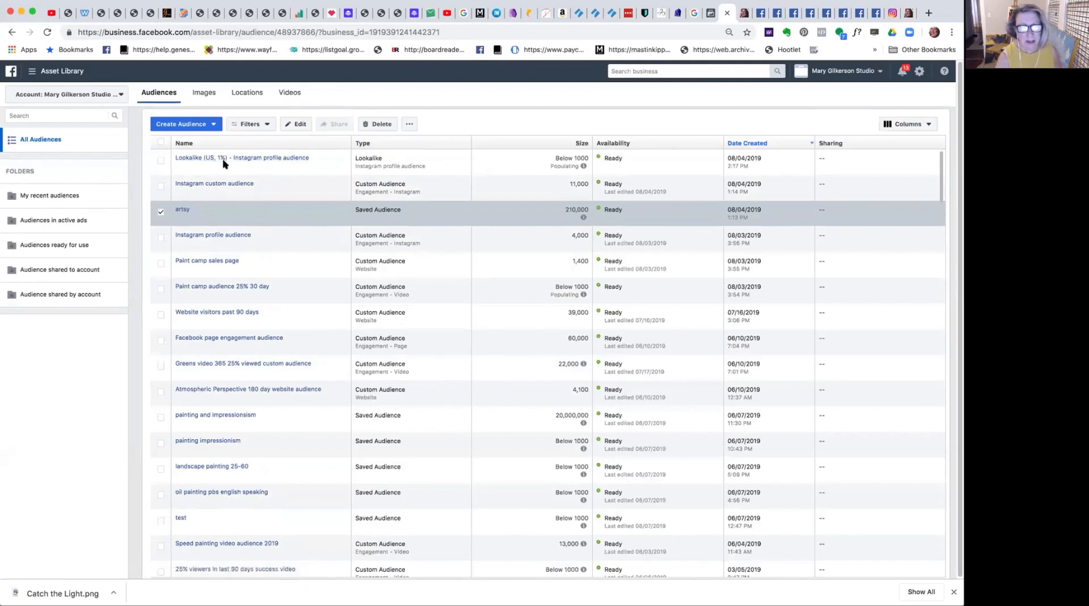
pyautogui.moveTo(211, 158)
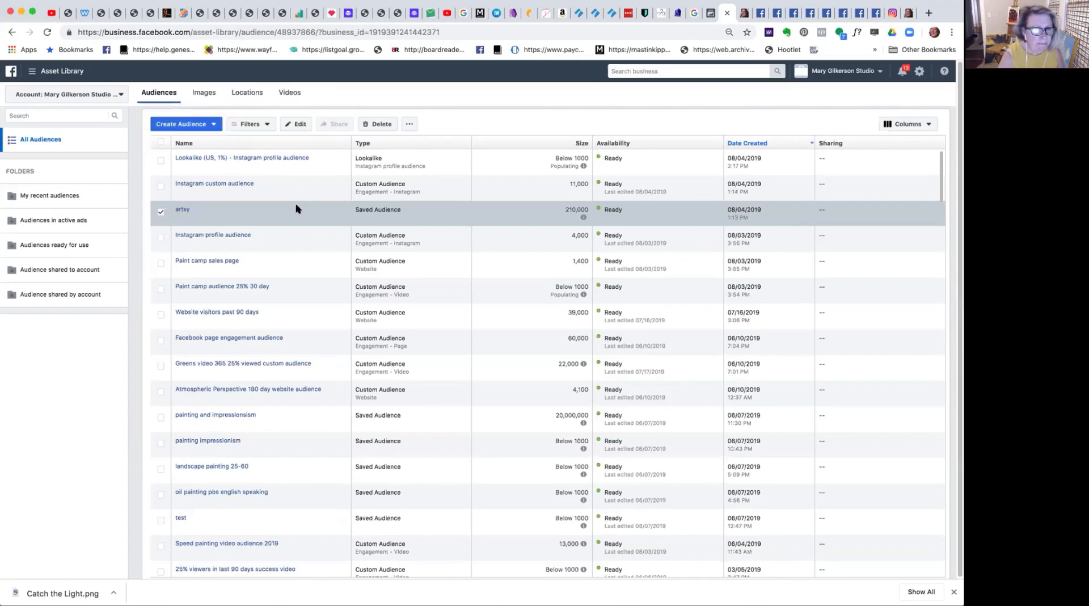
# Edit the artsy saved audience to set its maximum age to 64 and save the update.
pyautogui.click(299, 124)
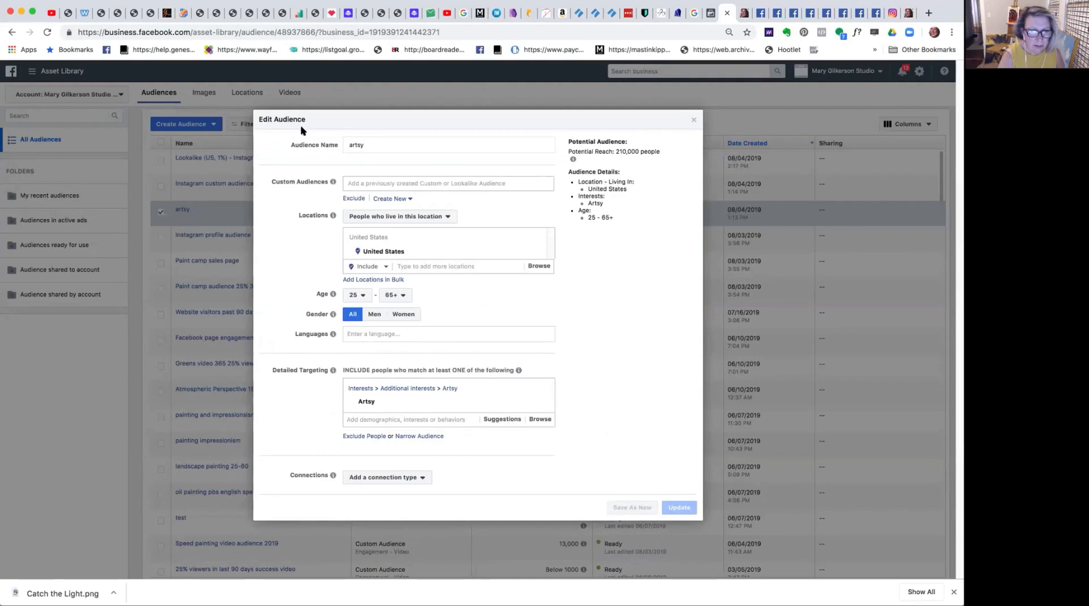
pyautogui.click(389, 296)
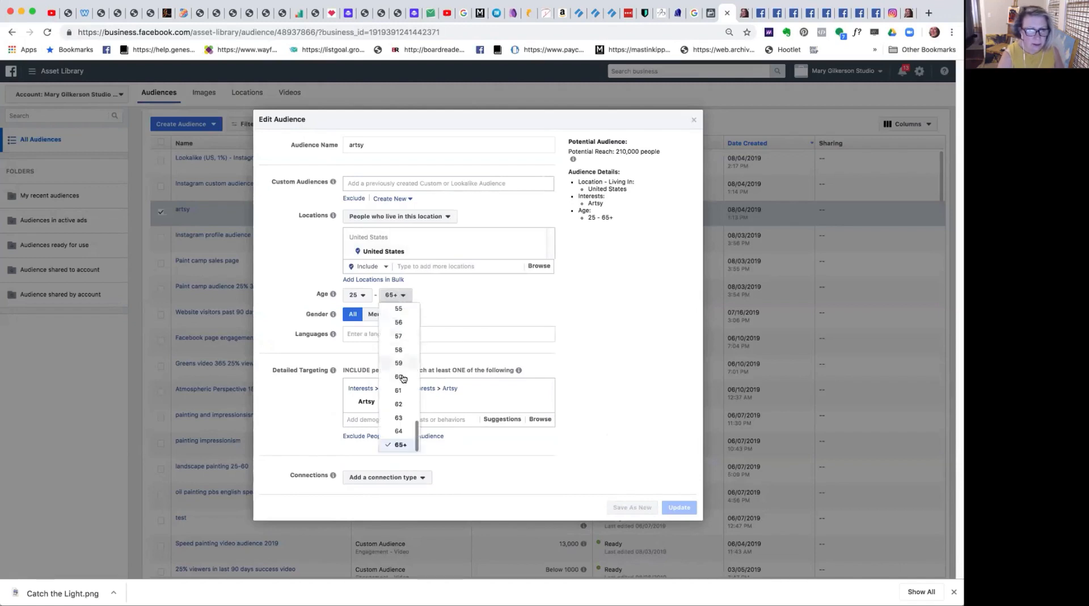
pyautogui.click(398, 432)
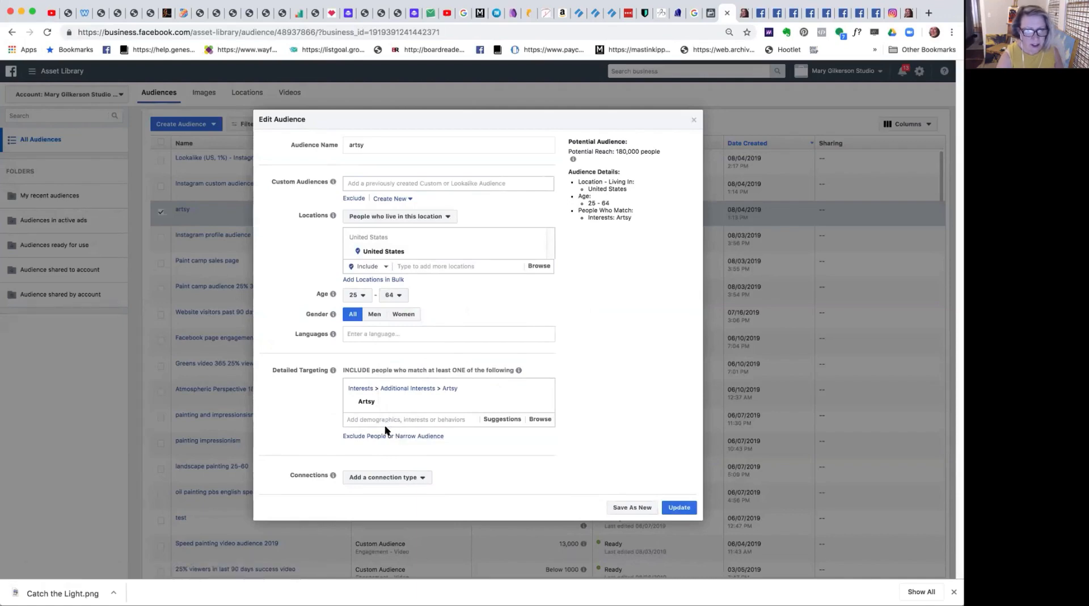
pyautogui.click(679, 507)
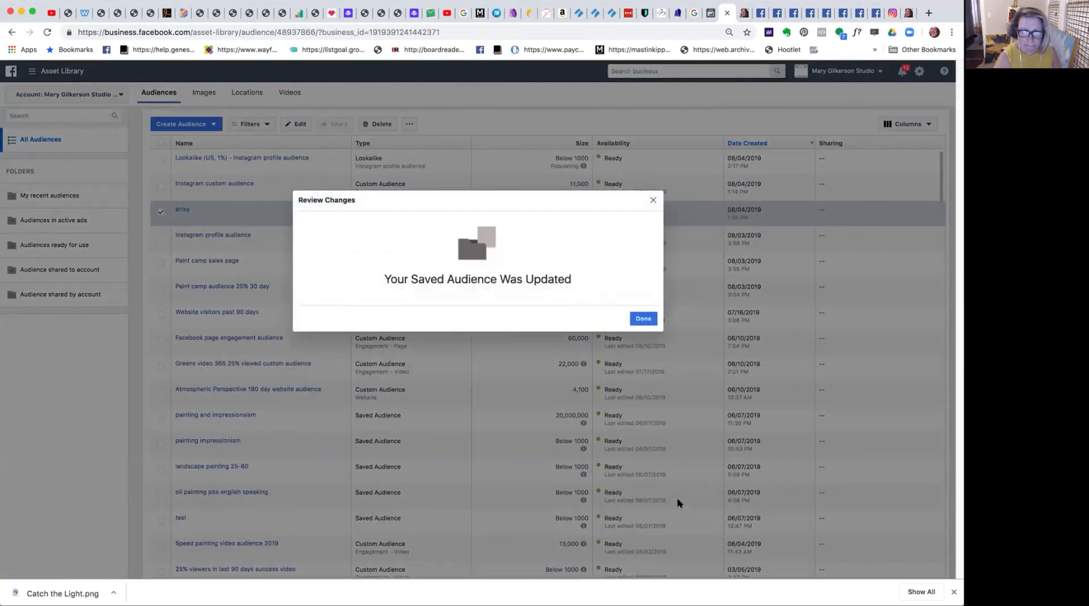
pyautogui.click(642, 318)
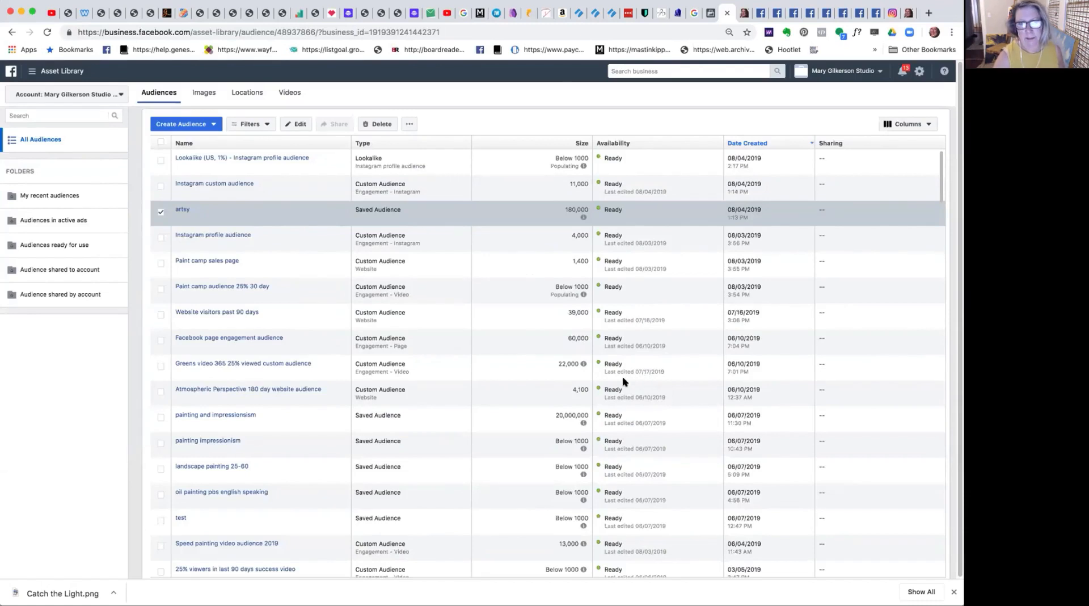
pyautogui.click(408, 124)
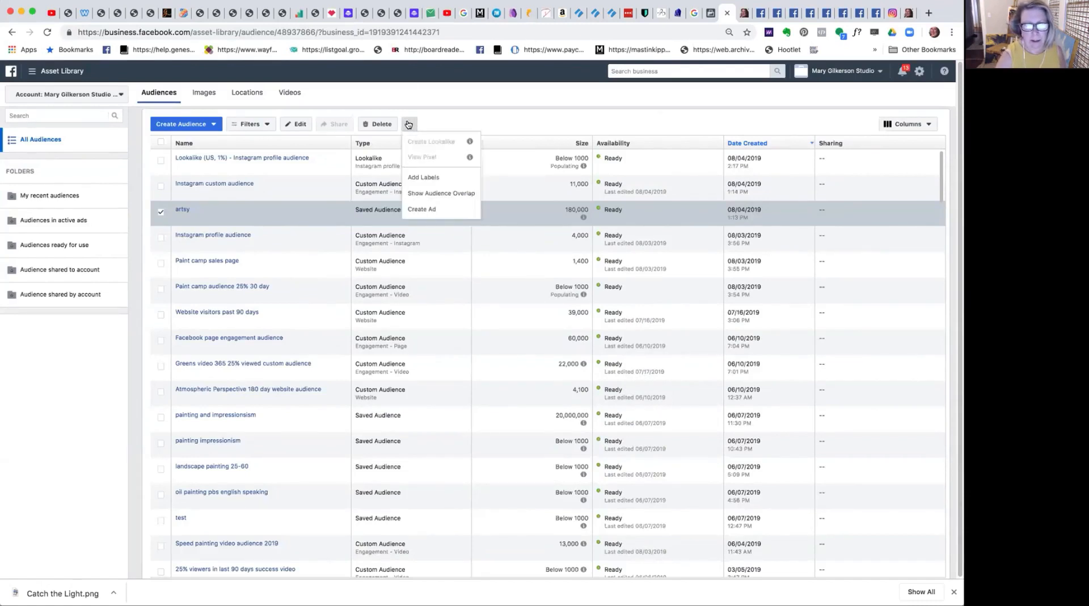
pyautogui.click(510, 117)
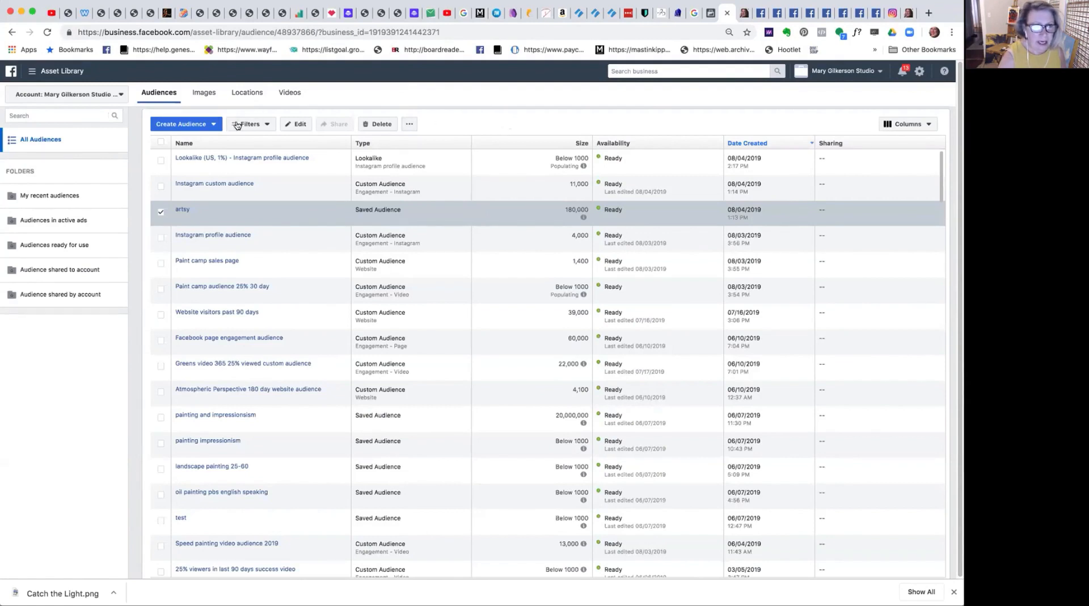
# Start another lookalike audience to examine the full list of non-value-based sources, and discard it without choosing one.
pyautogui.click(202, 124)
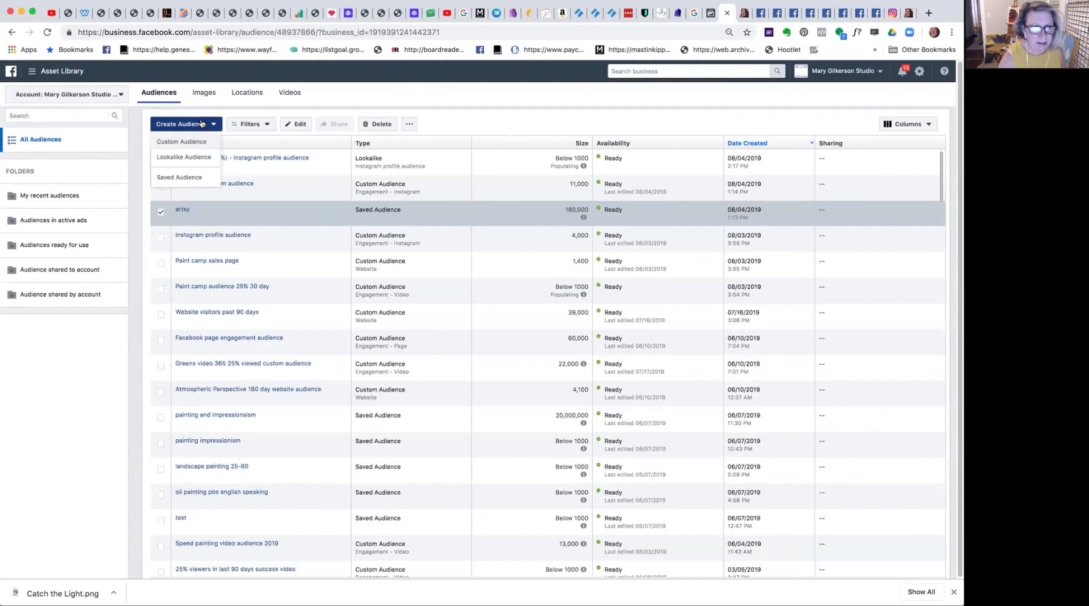
pyautogui.click(199, 155)
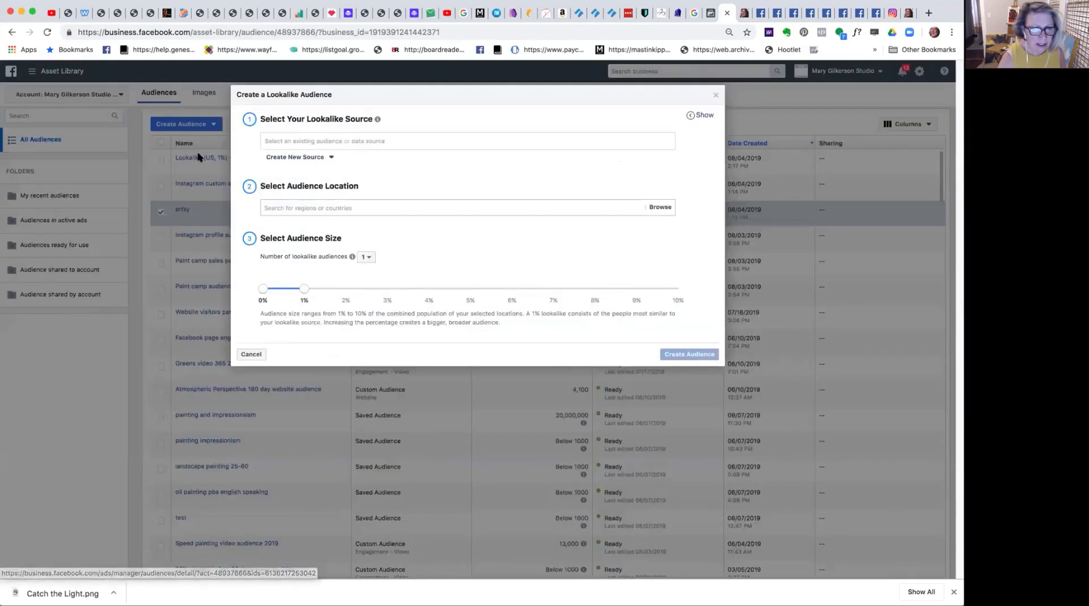
pyautogui.click(294, 139)
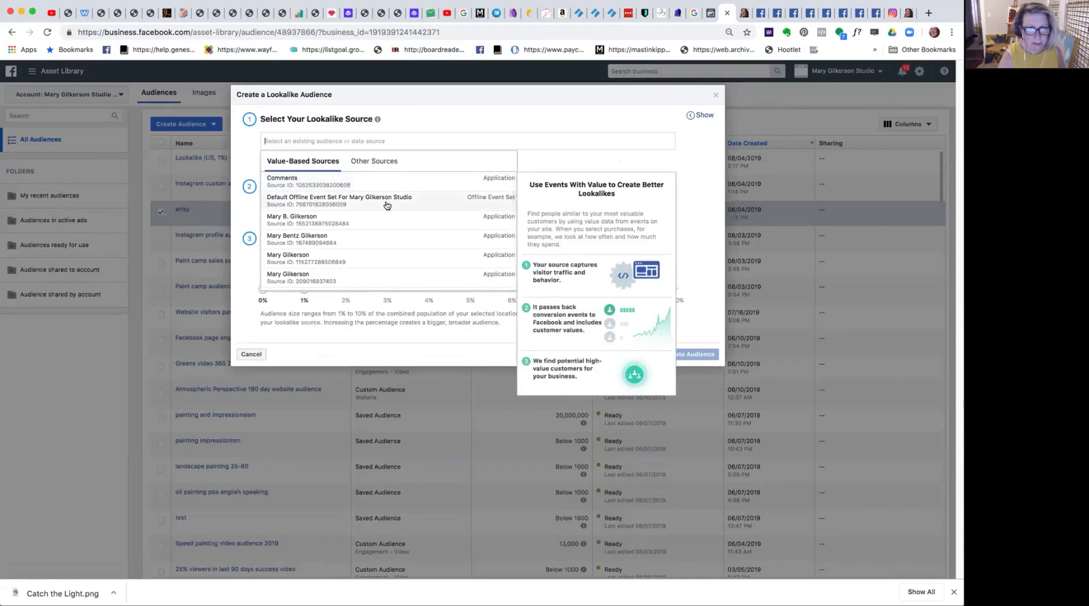
pyautogui.click(366, 163)
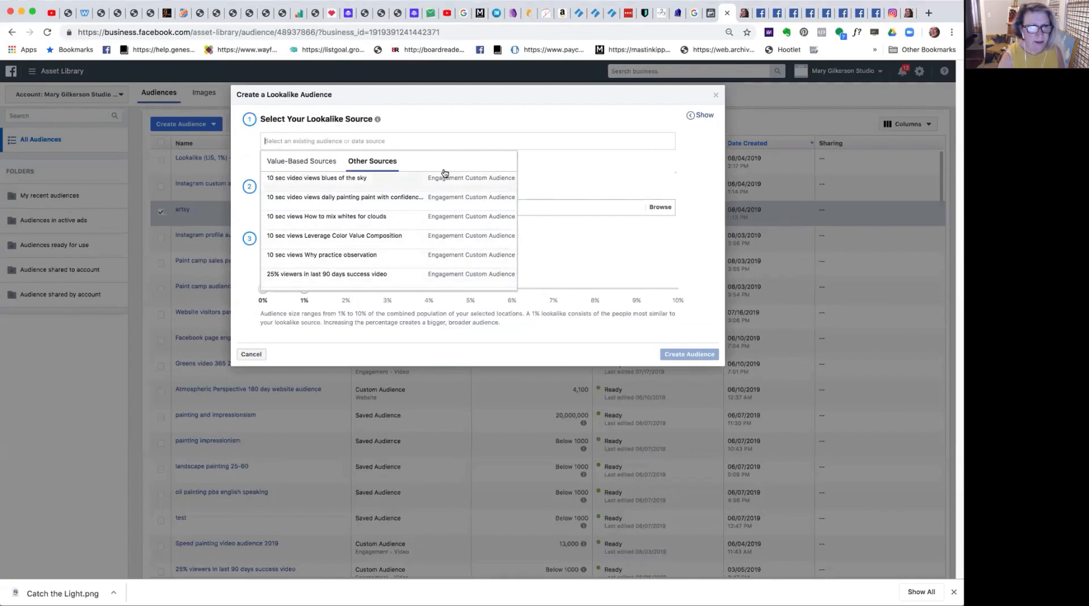
pyautogui.click(381, 163)
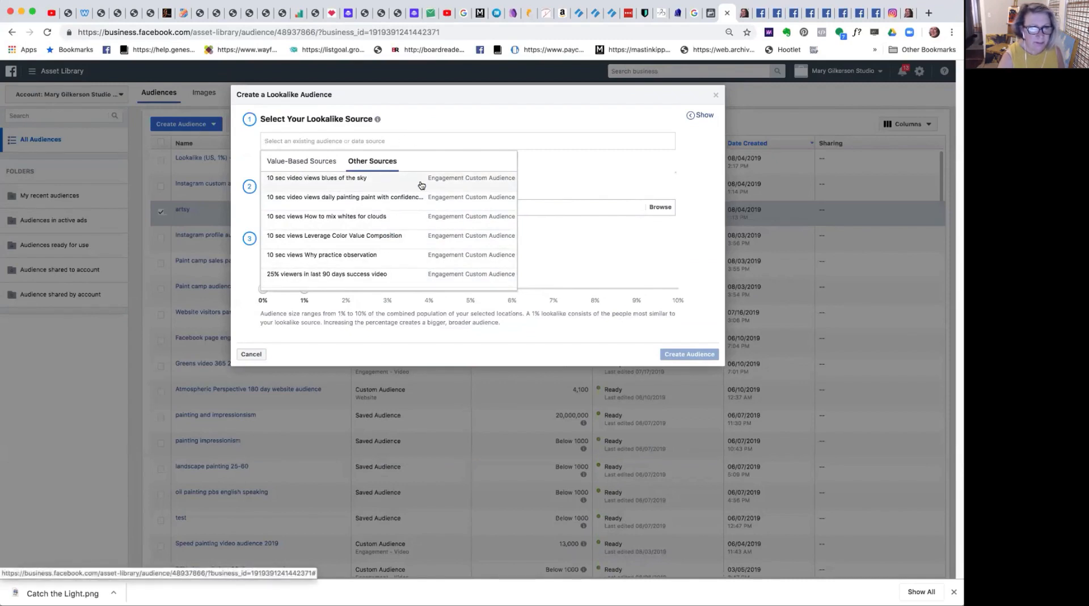
pyautogui.scroll(-3, 511, 176)
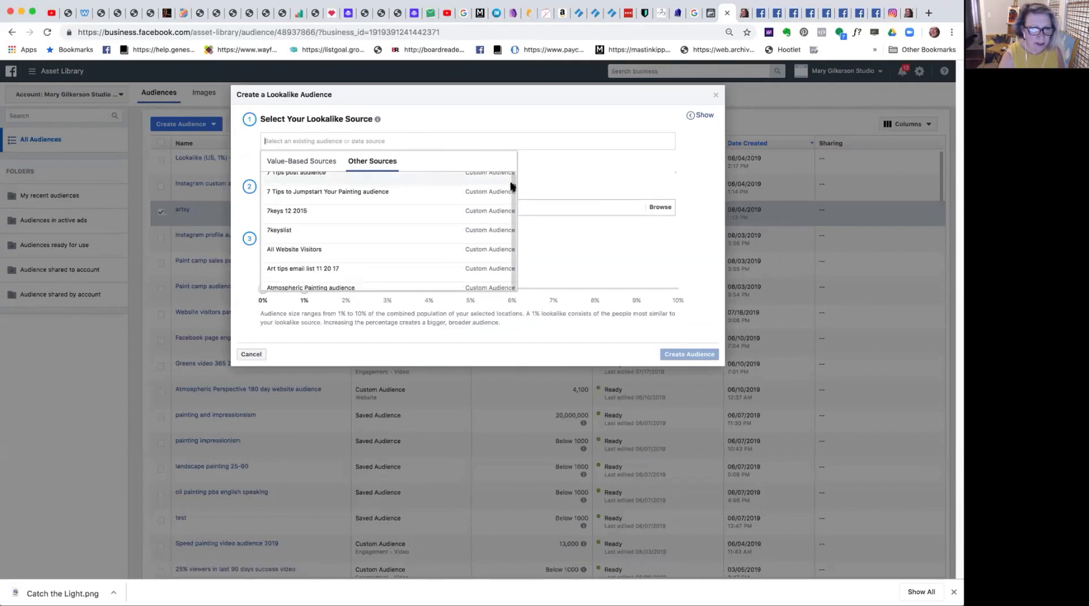
pyautogui.scroll(-1, 511, 189)
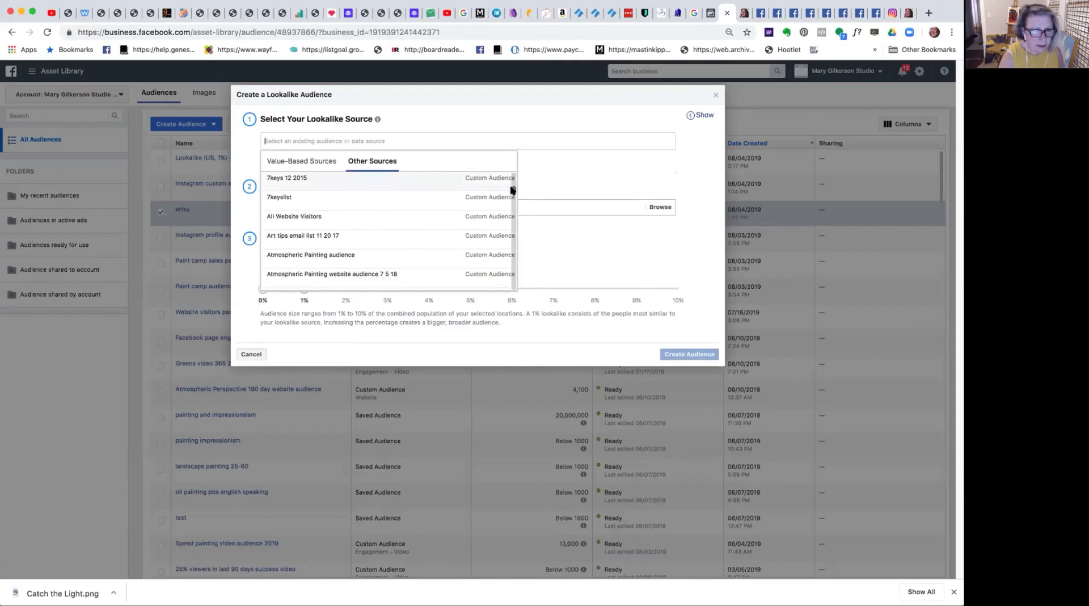
pyautogui.scroll(-5, 512, 190)
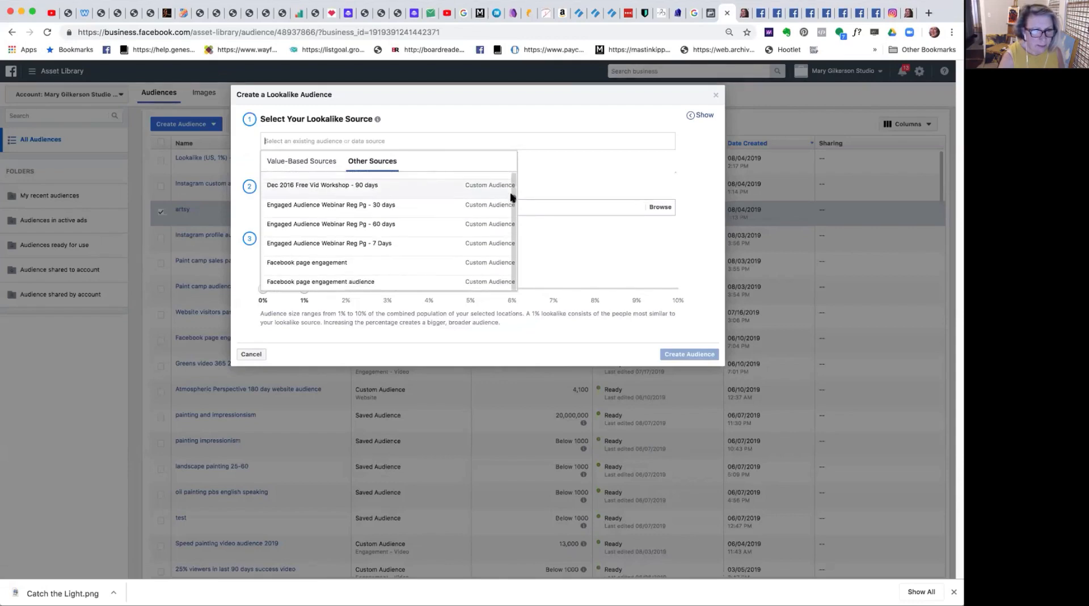
pyautogui.scroll(-4, 512, 197)
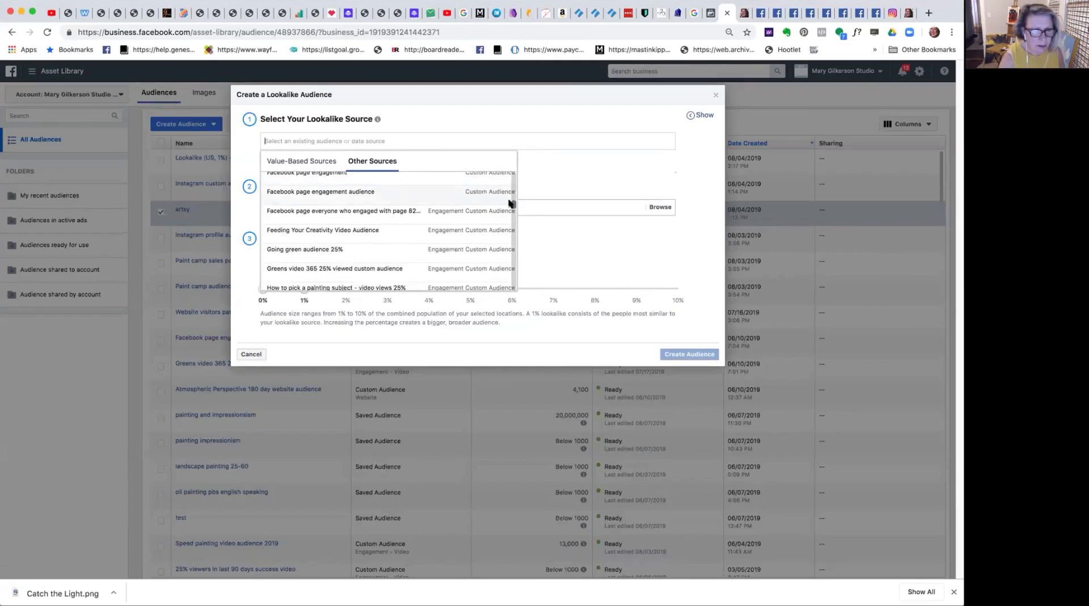
pyautogui.scroll(-6, 509, 204)
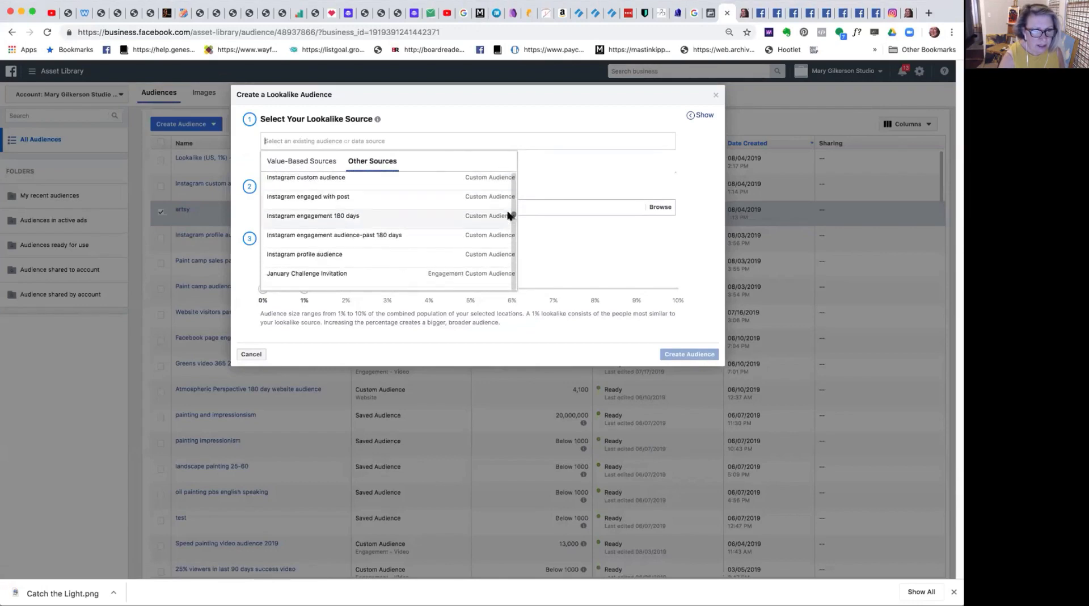
pyautogui.scroll(-6, 509, 215)
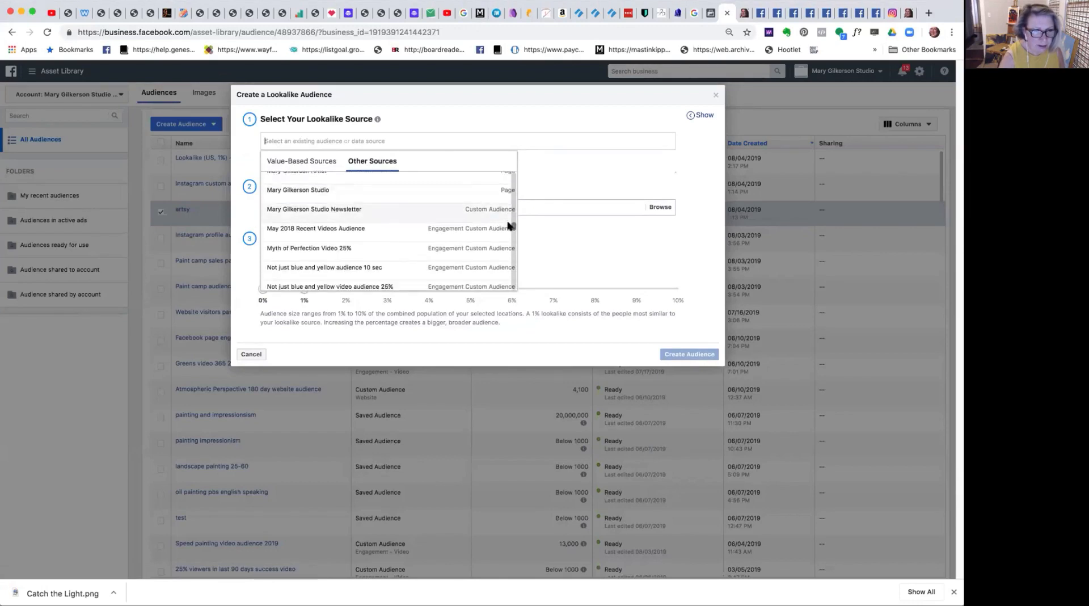
pyautogui.scroll(-3, 509, 225)
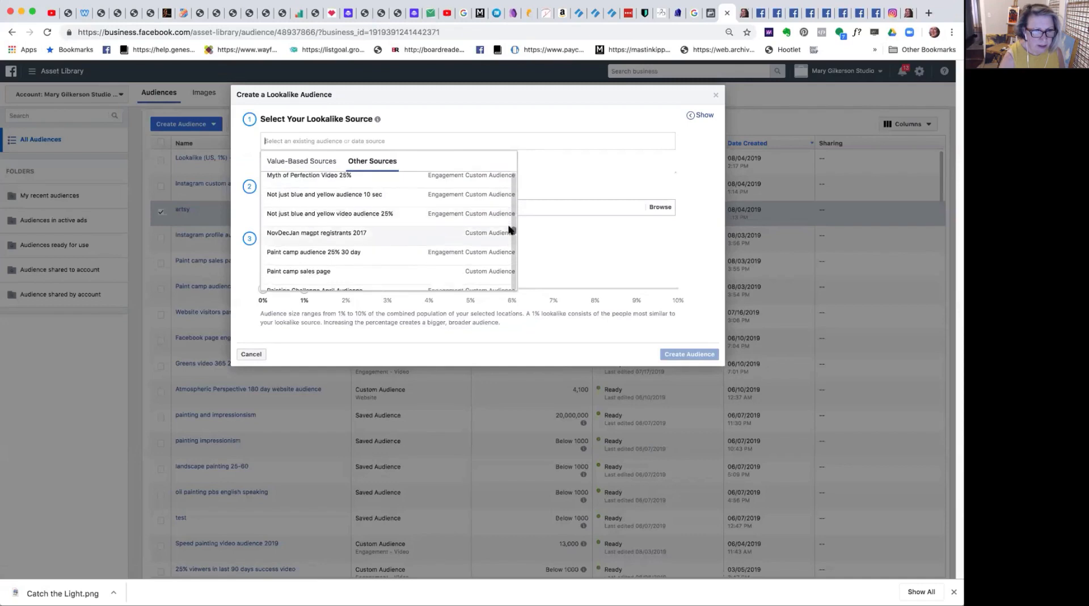
pyautogui.scroll(-3, 510, 229)
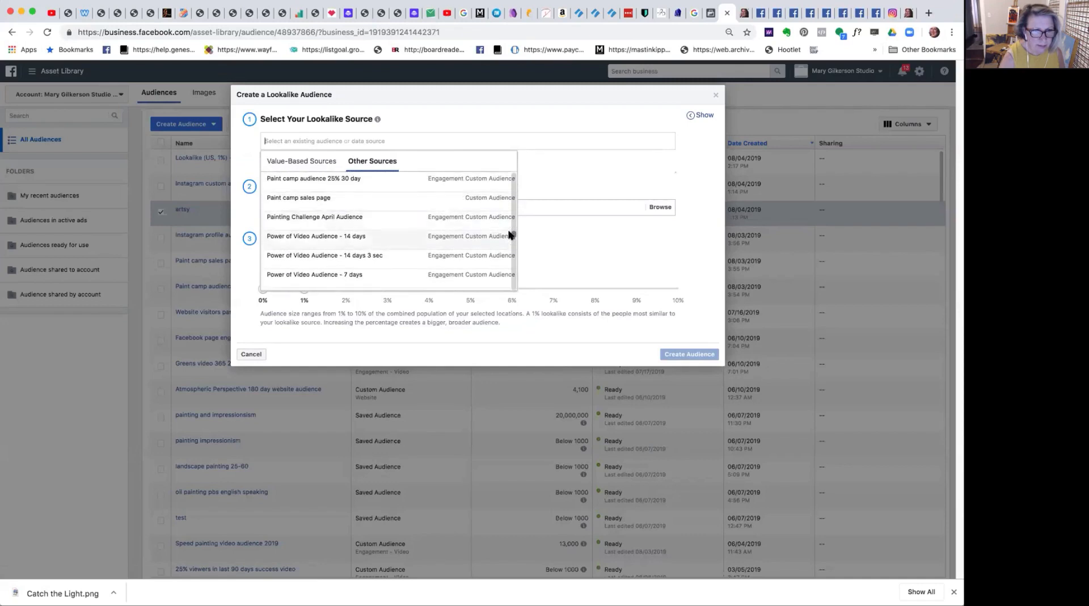
pyautogui.scroll(-3, 510, 234)
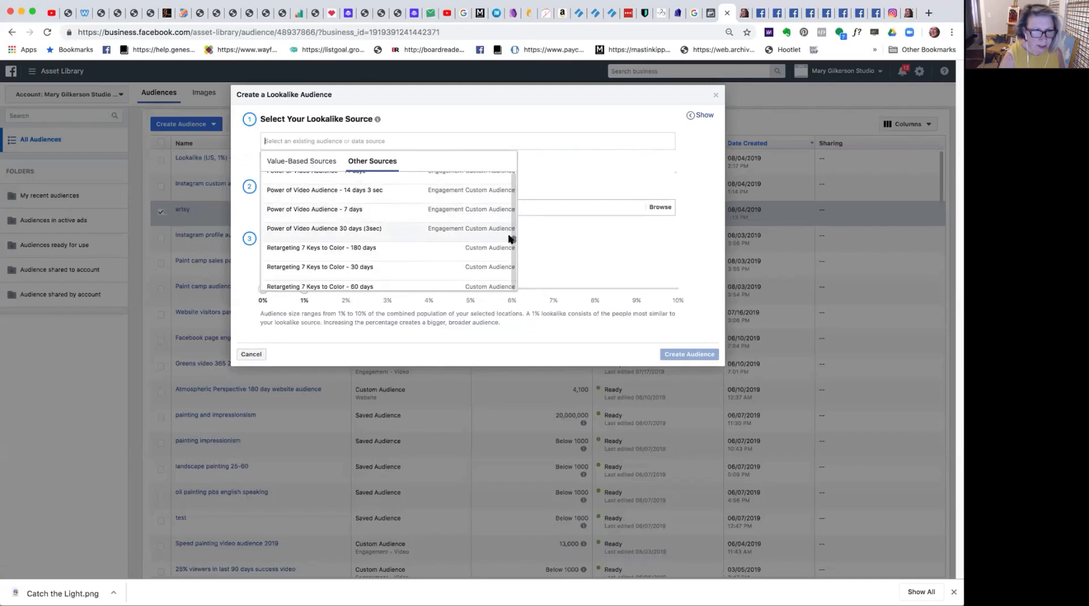
pyautogui.scroll(-8, 510, 238)
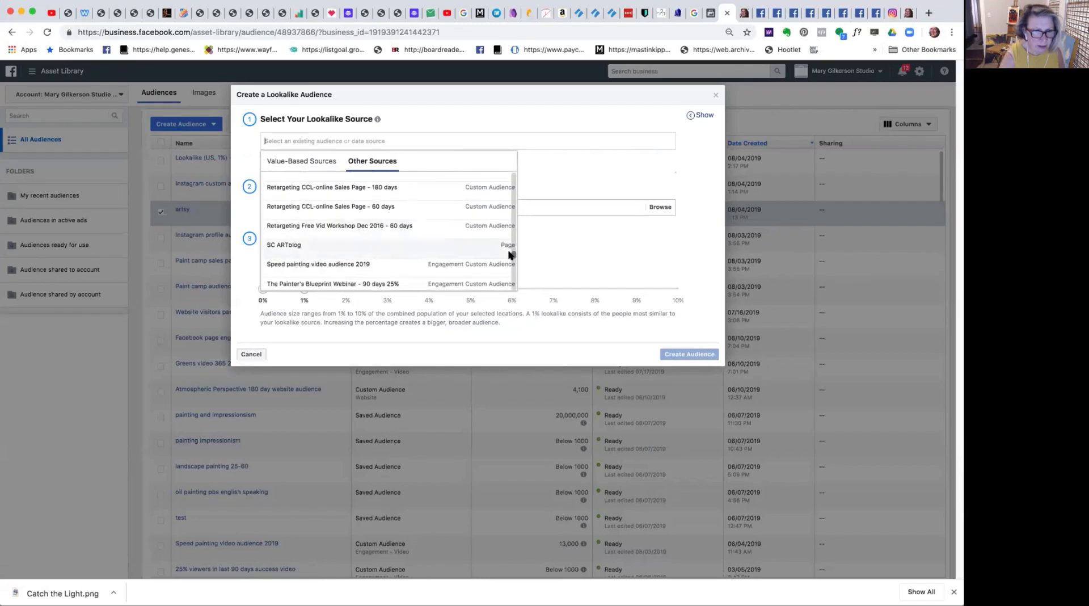
pyautogui.scroll(-10, 510, 254)
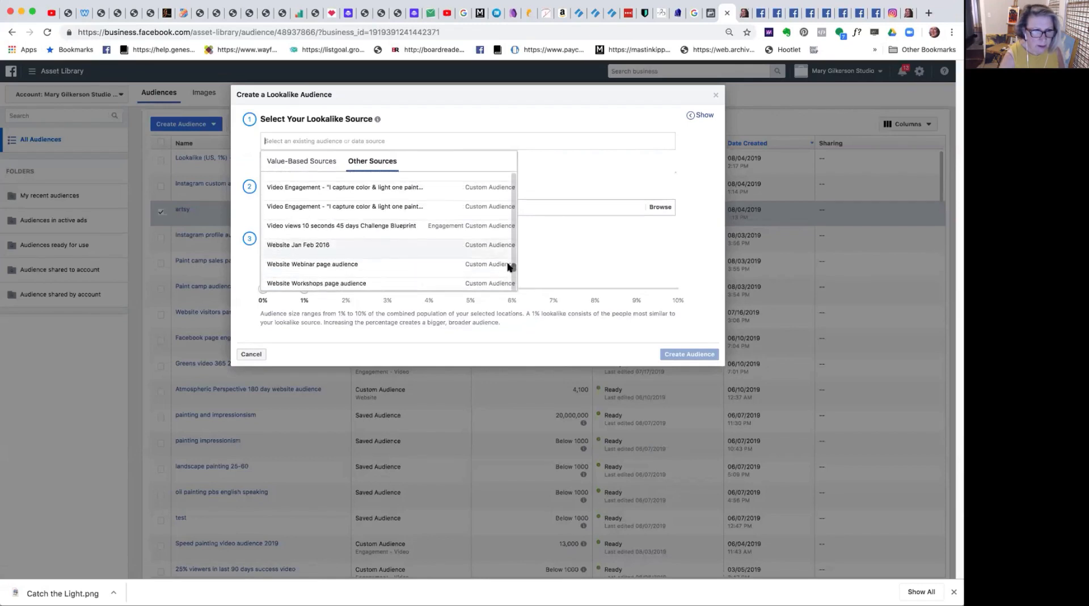
pyautogui.moveTo(509, 267)
pyautogui.mouseDown()
pyautogui.moveTo(507, 287)
pyautogui.moveTo(608, 253)
pyautogui.mouseUp()
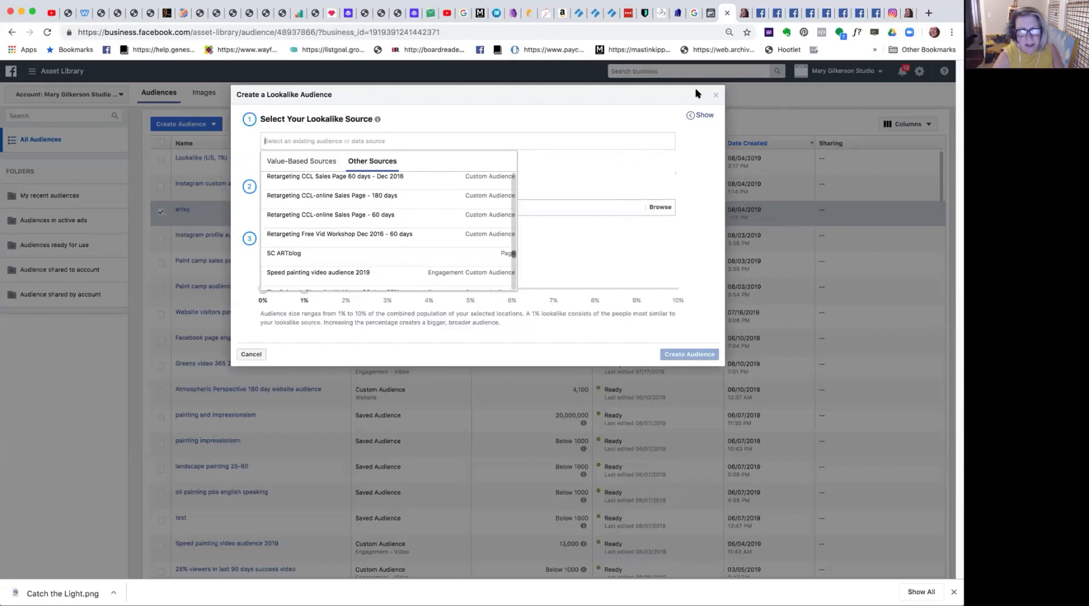
pyautogui.click(714, 97)
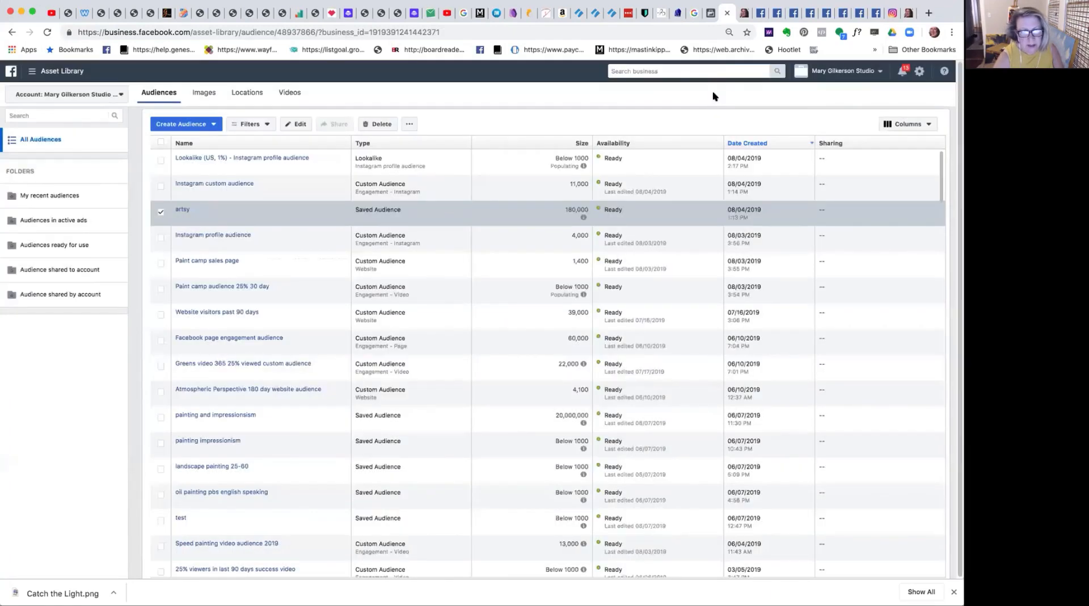
# Check the details of the new Instagram profile lookalike and the artsy audience, clearing the artsy audience's selection.
pyautogui.moveTo(175, 211)
pyautogui.moveTo(304, 158)
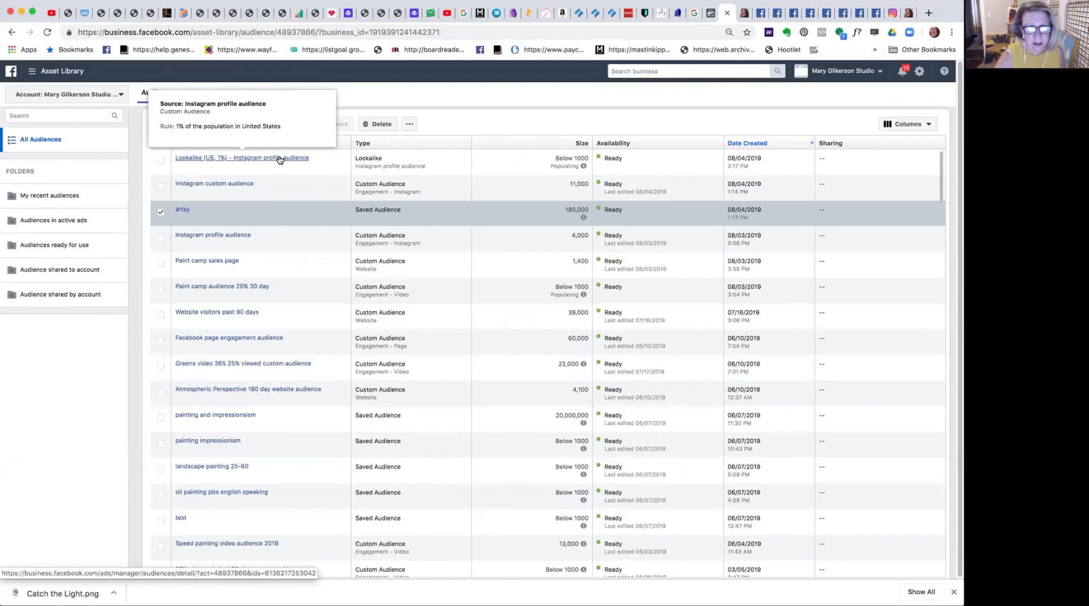
pyautogui.click(161, 212)
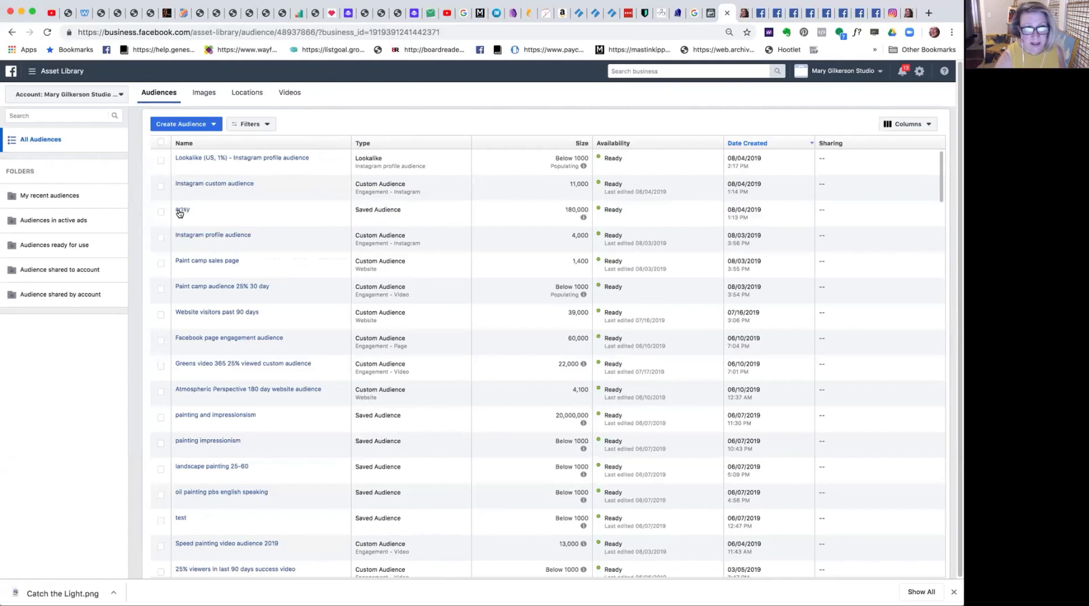
pyautogui.moveTo(179, 212)
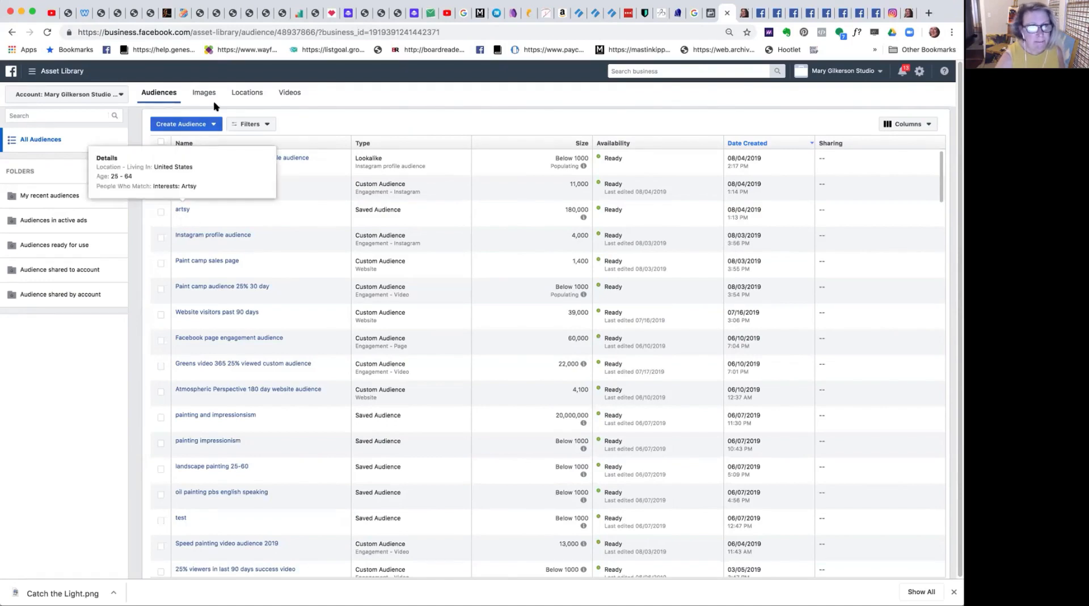
# View the ad account's image library and return to the list of audiences.
pyautogui.click(200, 93)
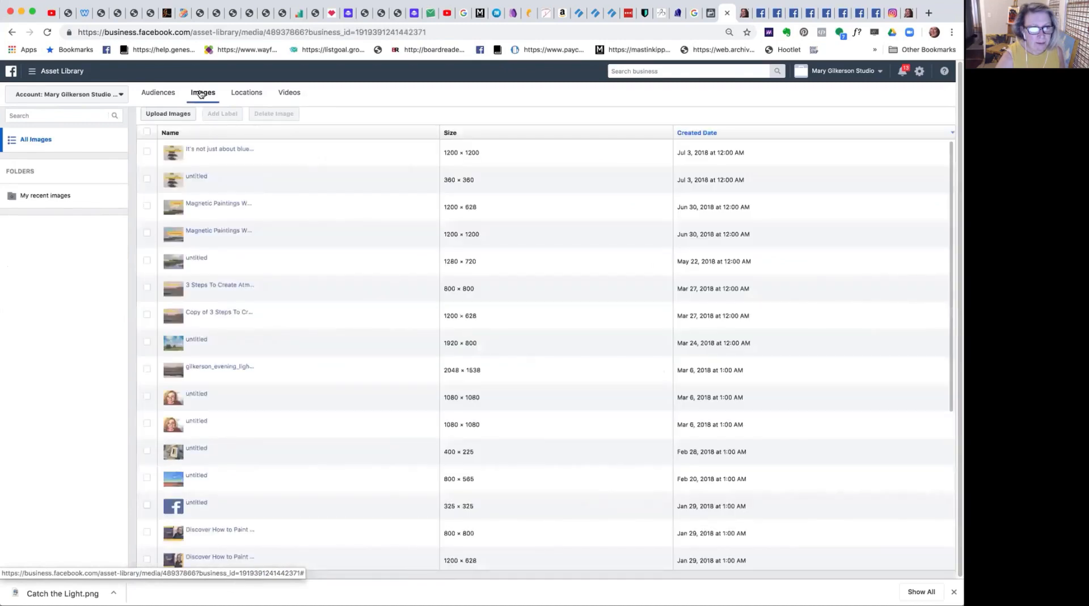
pyautogui.click(159, 94)
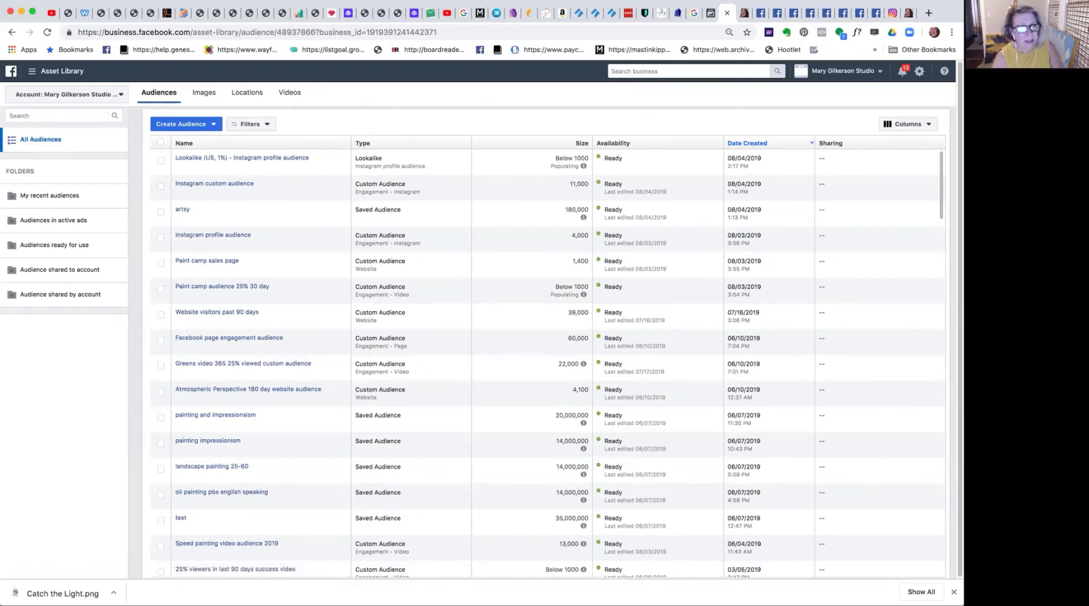
# Switch to Ads Manager and start creating a new campaign, dismissing the unfinished Traffic campaign draft and the error notice.
pyautogui.click(48, 73)
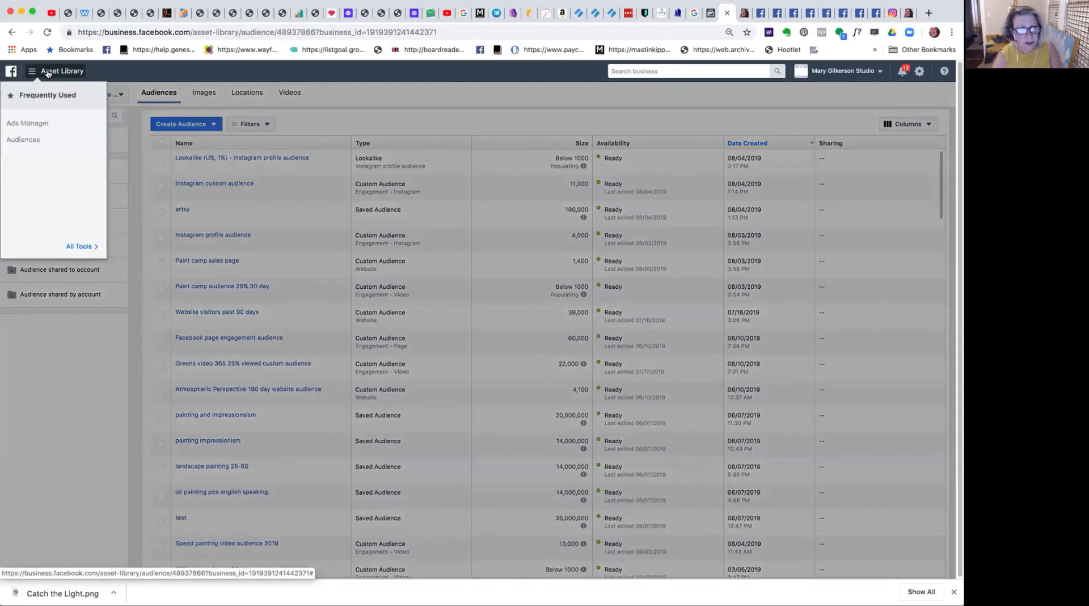
pyautogui.click(30, 123)
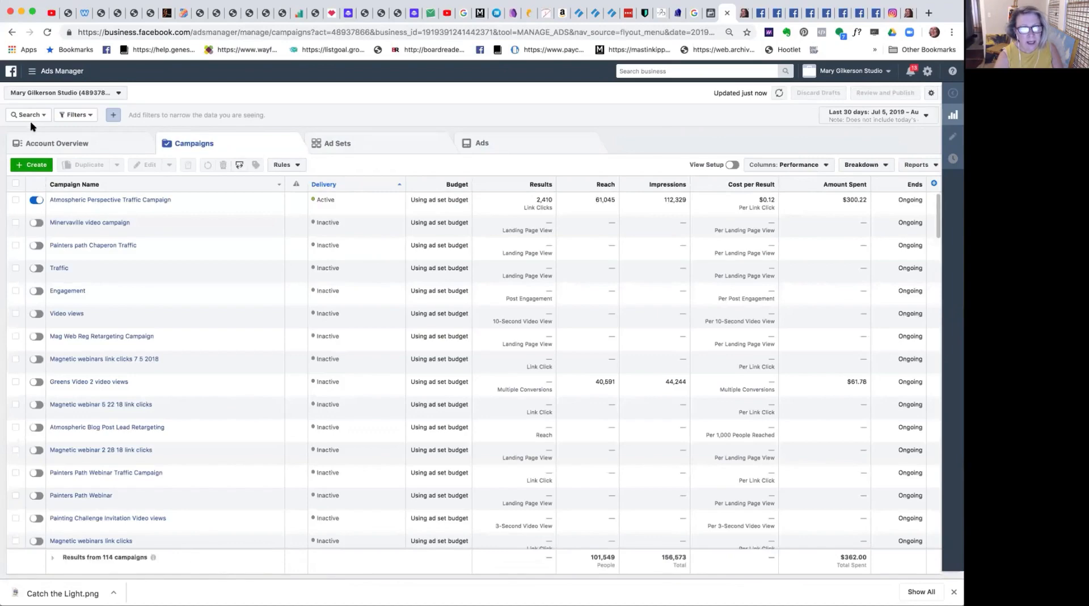
pyautogui.click(31, 165)
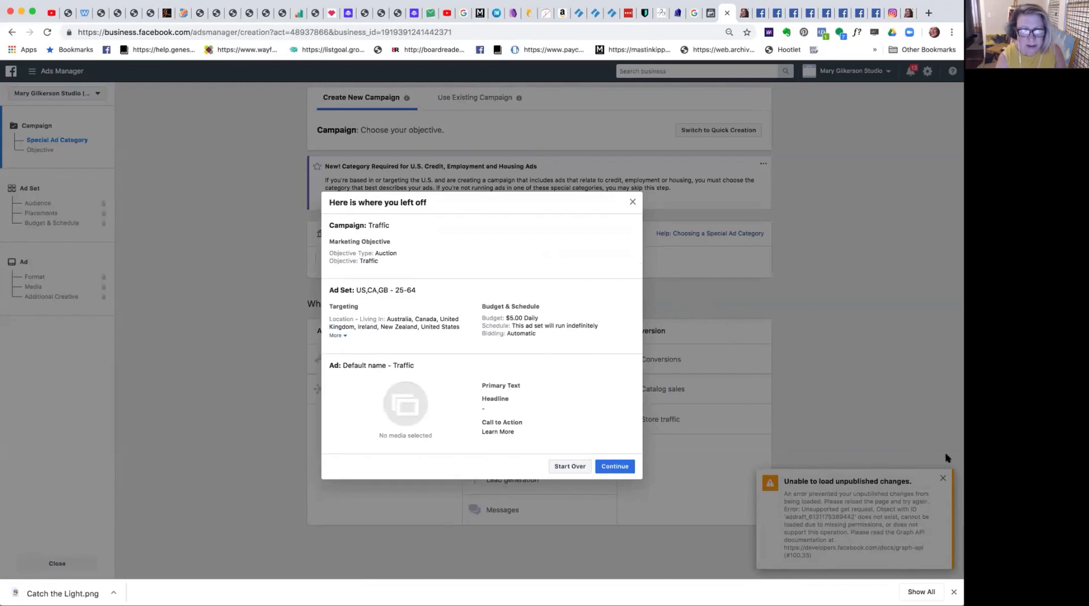
pyautogui.click(633, 203)
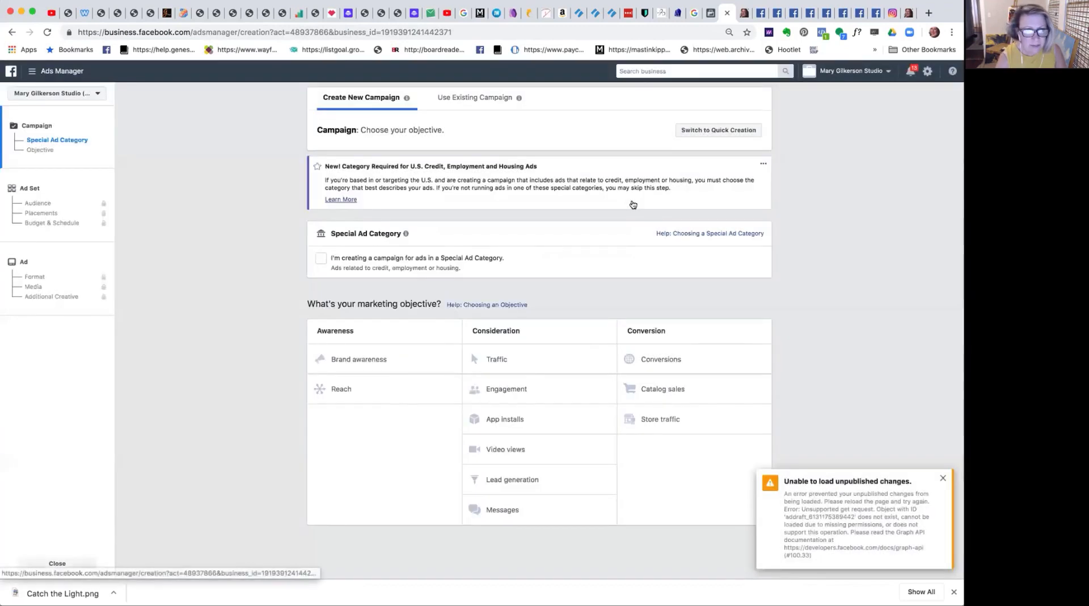
pyautogui.click(944, 478)
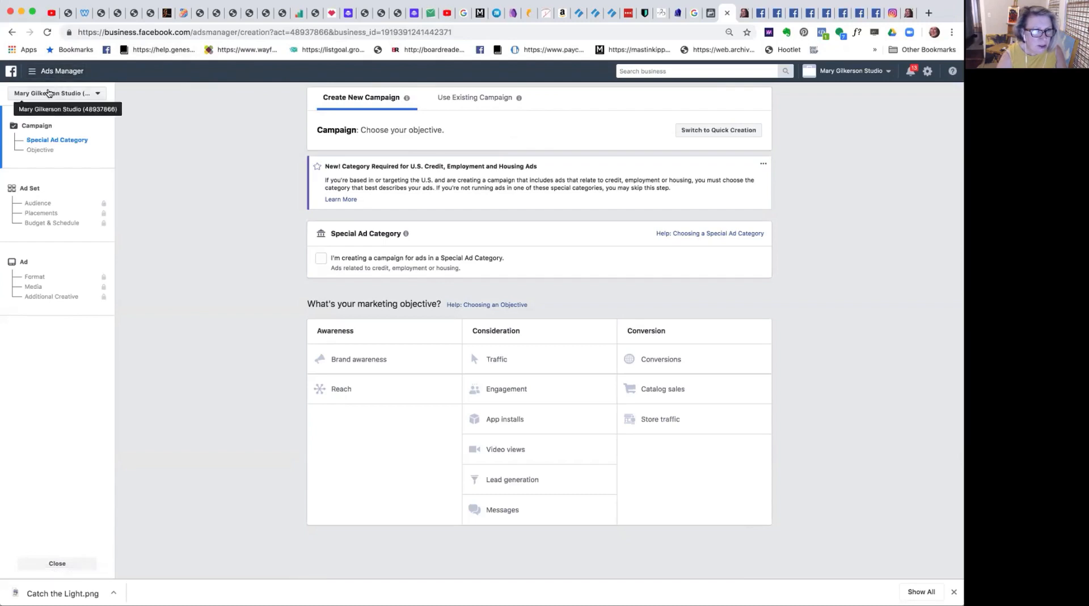
# Check the available ad accounts and keep the studio's business account selected for the campaign.
pyautogui.click(51, 93)
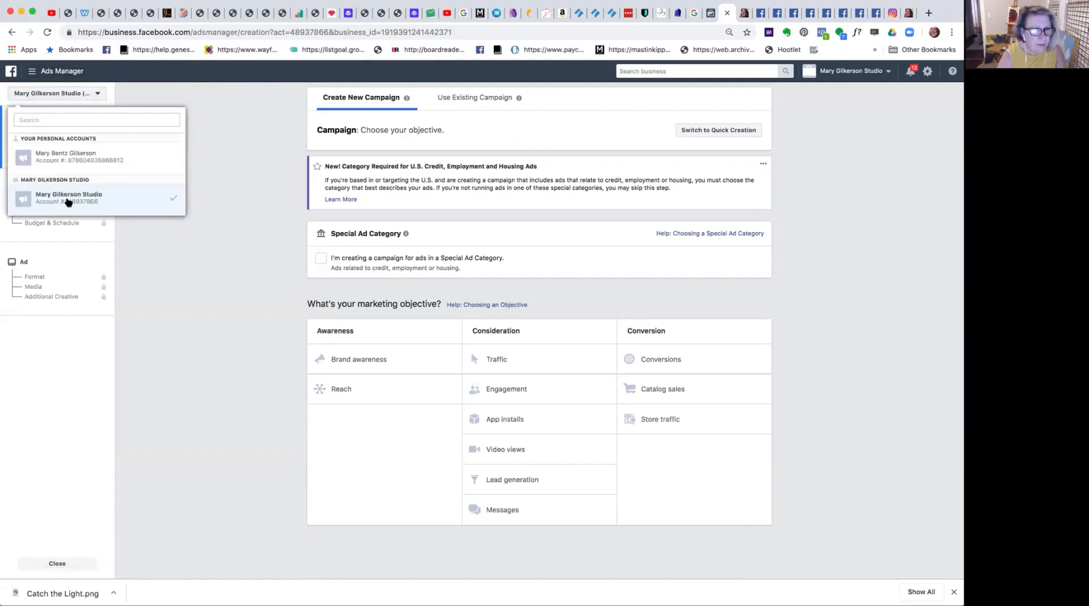
pyautogui.click(66, 199)
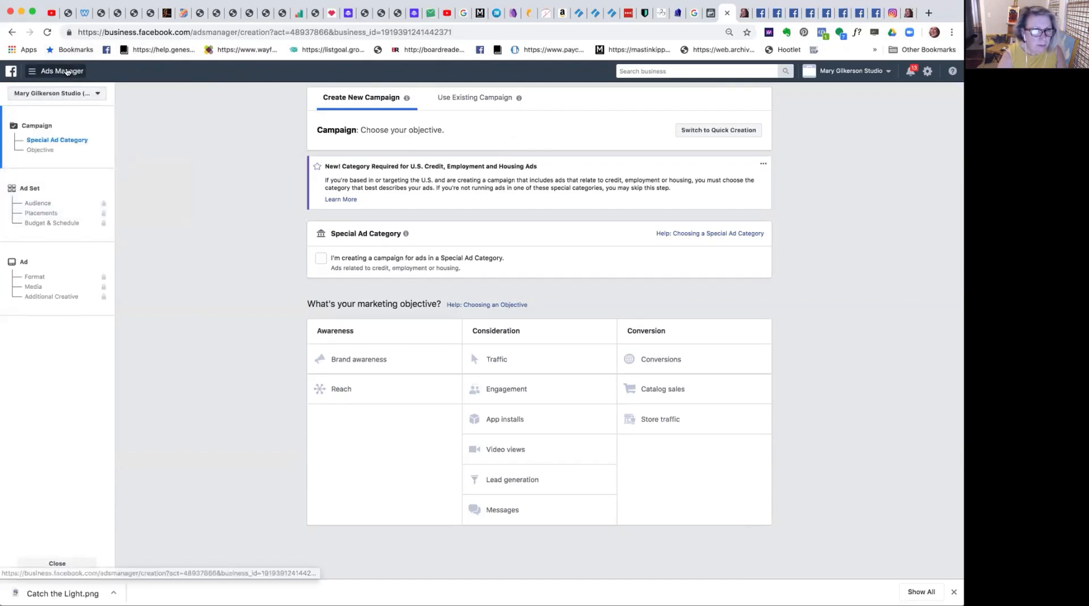
pyautogui.click(66, 71)
pyautogui.click(67, 71)
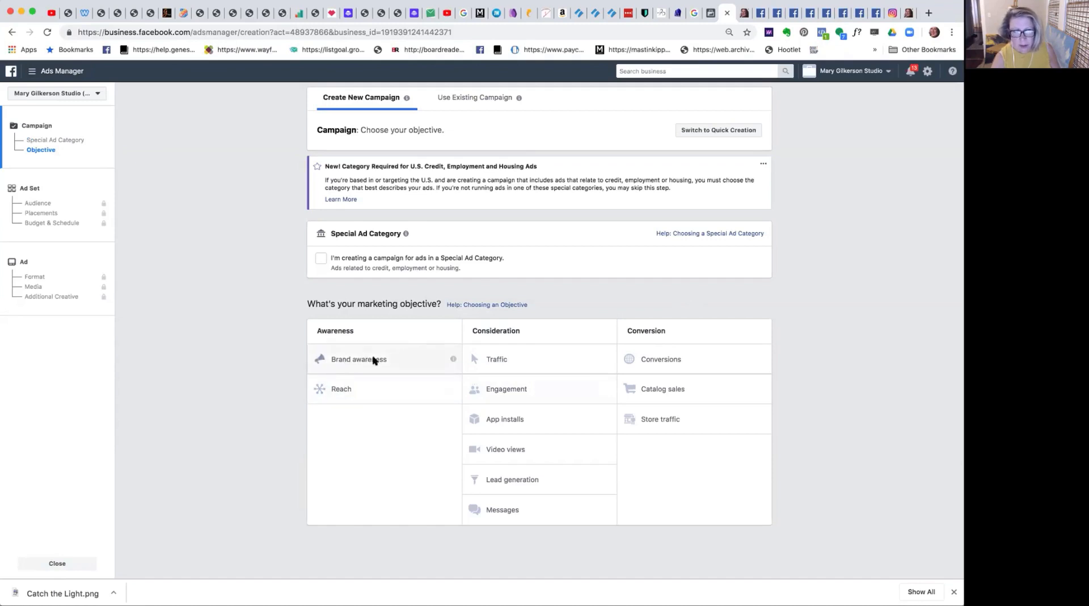
# Choose Brand awareness as the new campaign's marketing objective.
pyautogui.moveTo(453, 359)
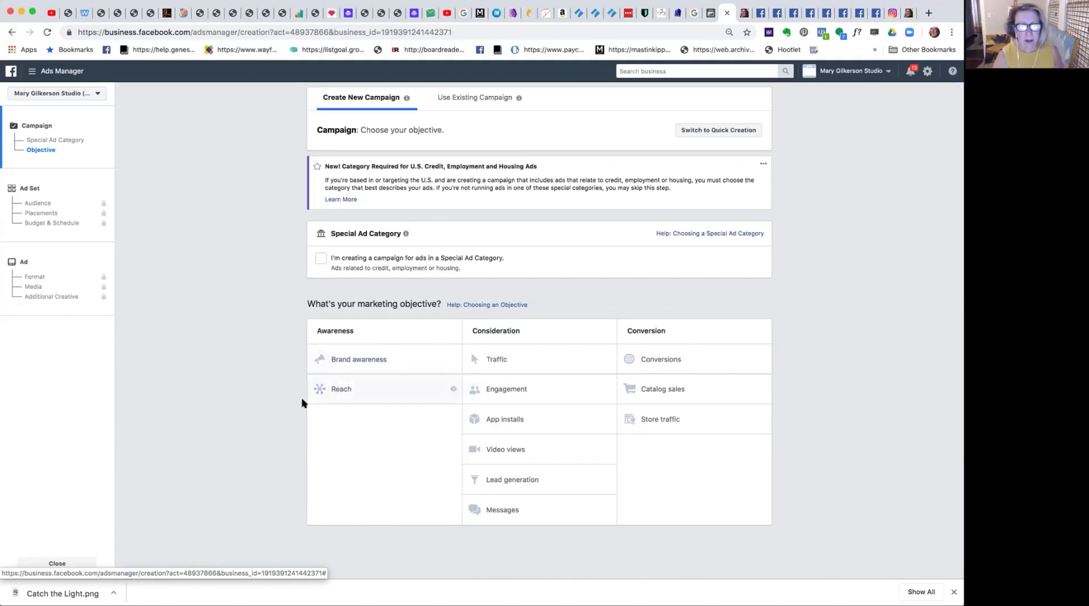
pyautogui.moveTo(452, 388)
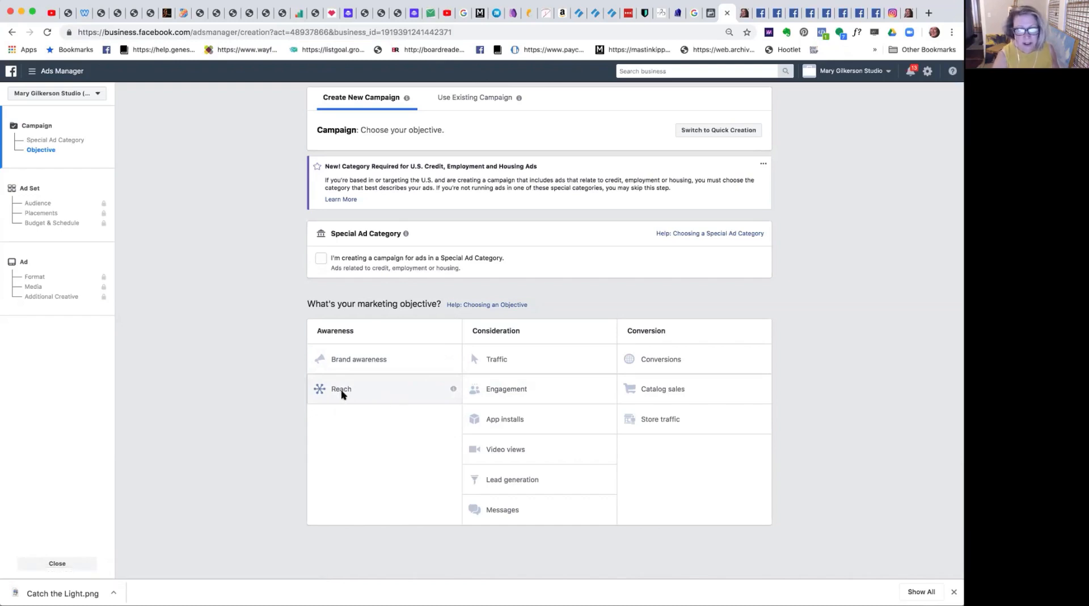
pyautogui.click(363, 359)
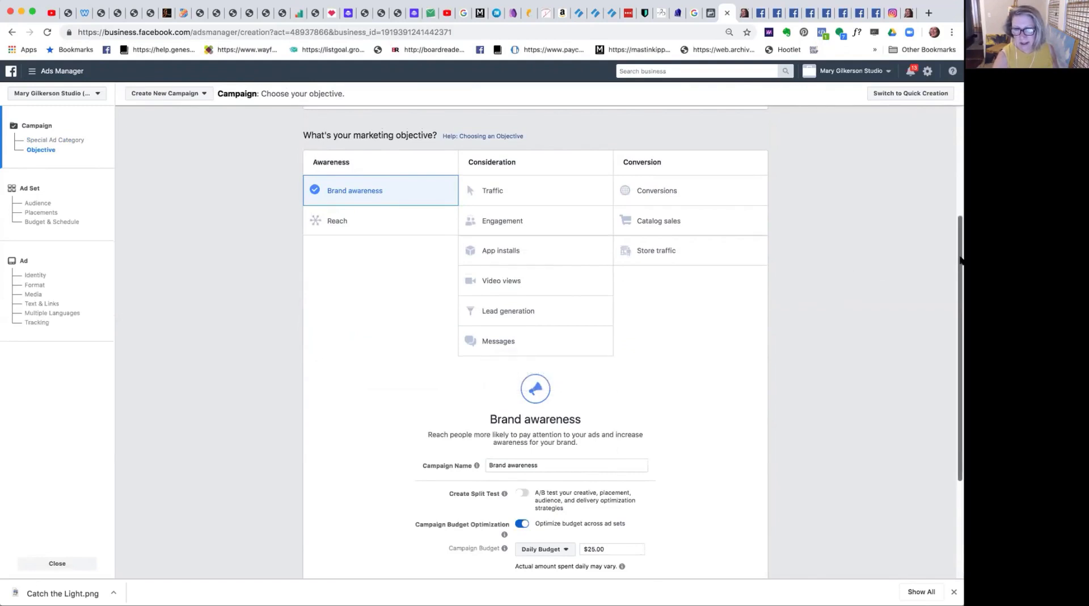
# Extend the campaign name by putting the artist's first name in the possessive and "Paintings" before "Brand awareness".
pyautogui.moveTo(960, 258); pyautogui.dragTo(941, 362)
pyautogui.moveTo(476, 297)
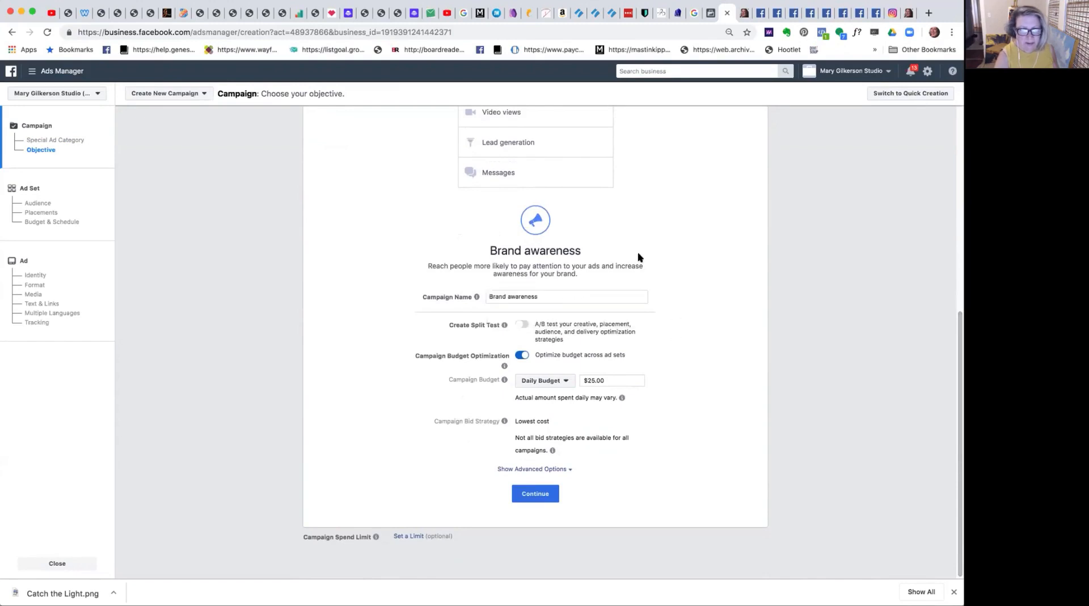
pyautogui.click(541, 295)
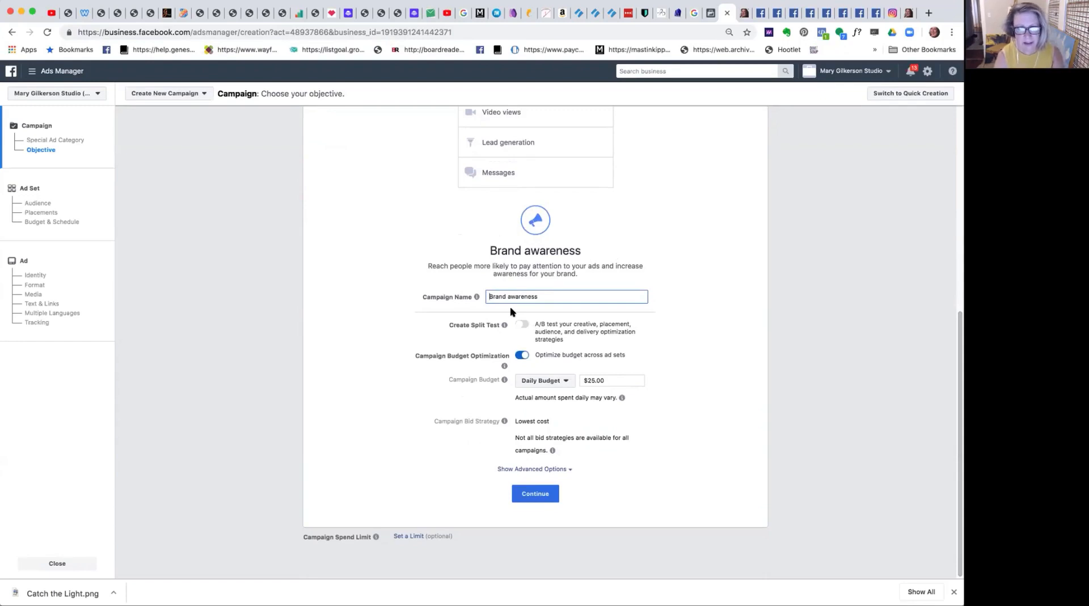
pyautogui.write("Mary's")
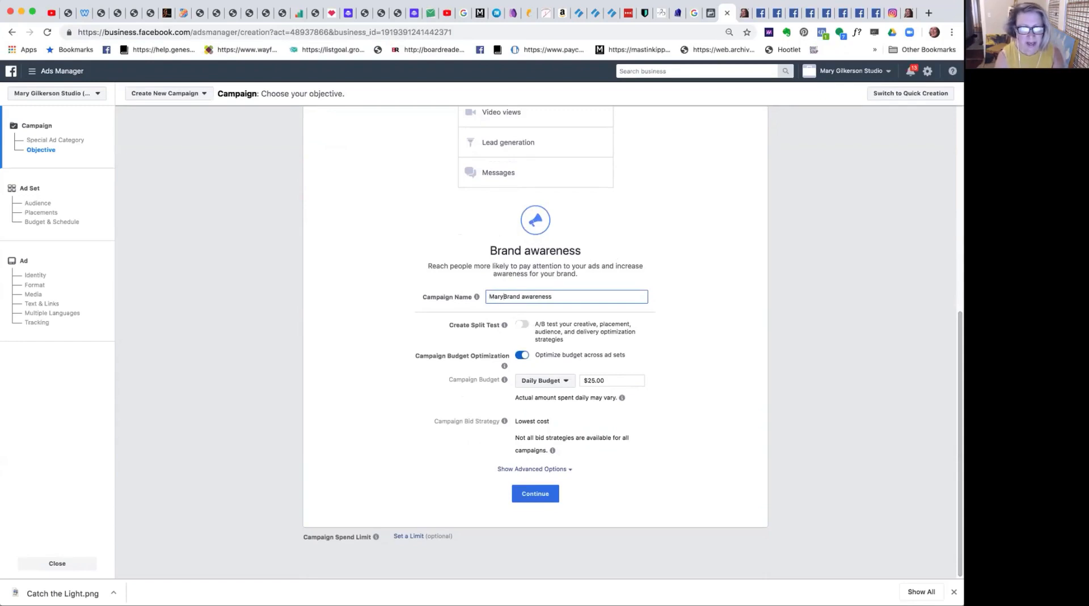
pyautogui.write(' Paintin')
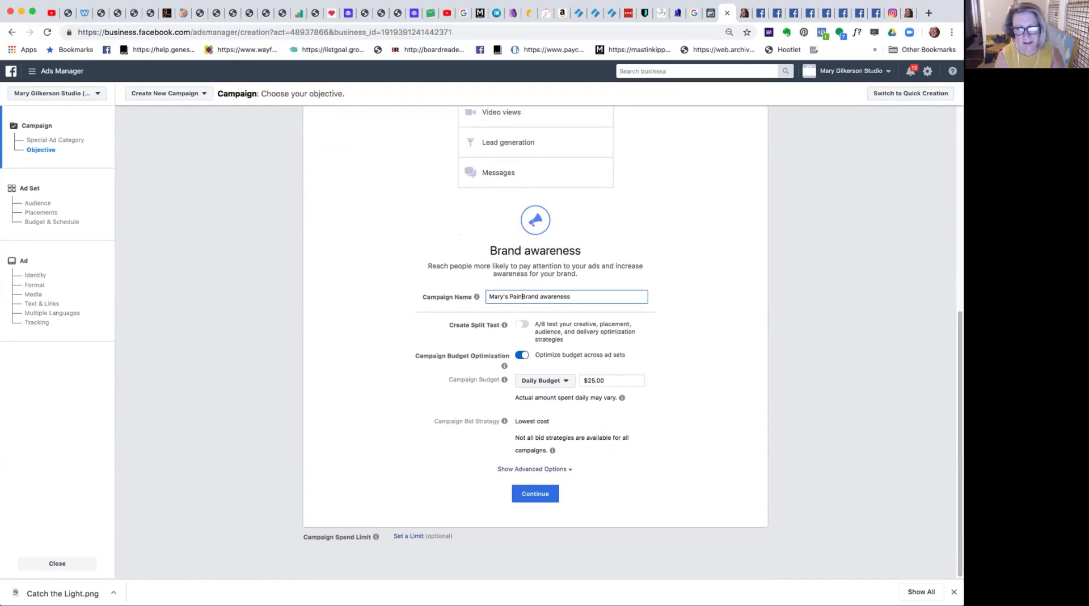
pyautogui.write('gs')
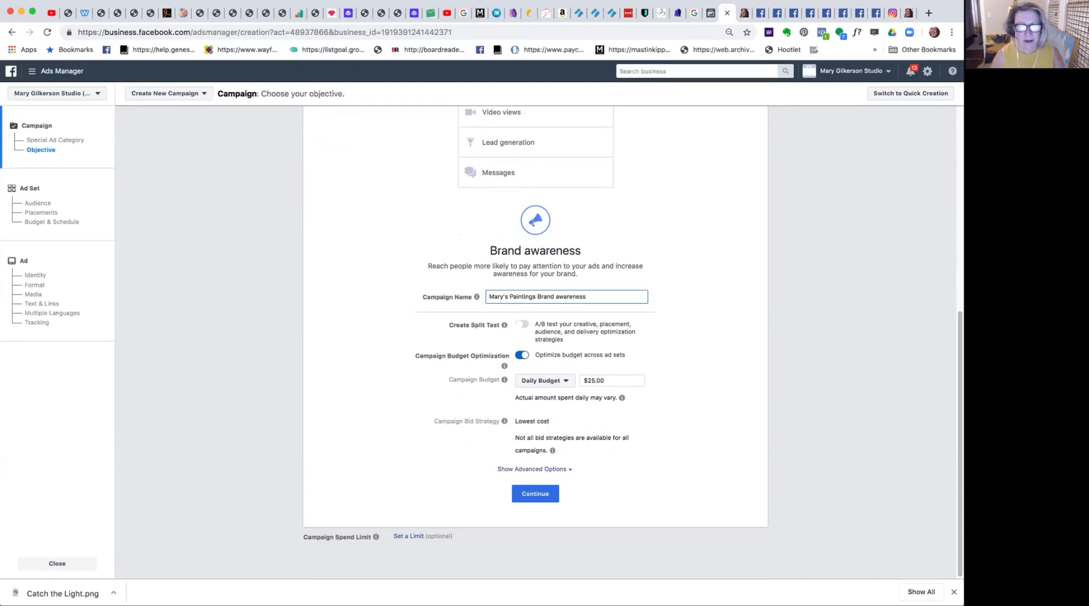
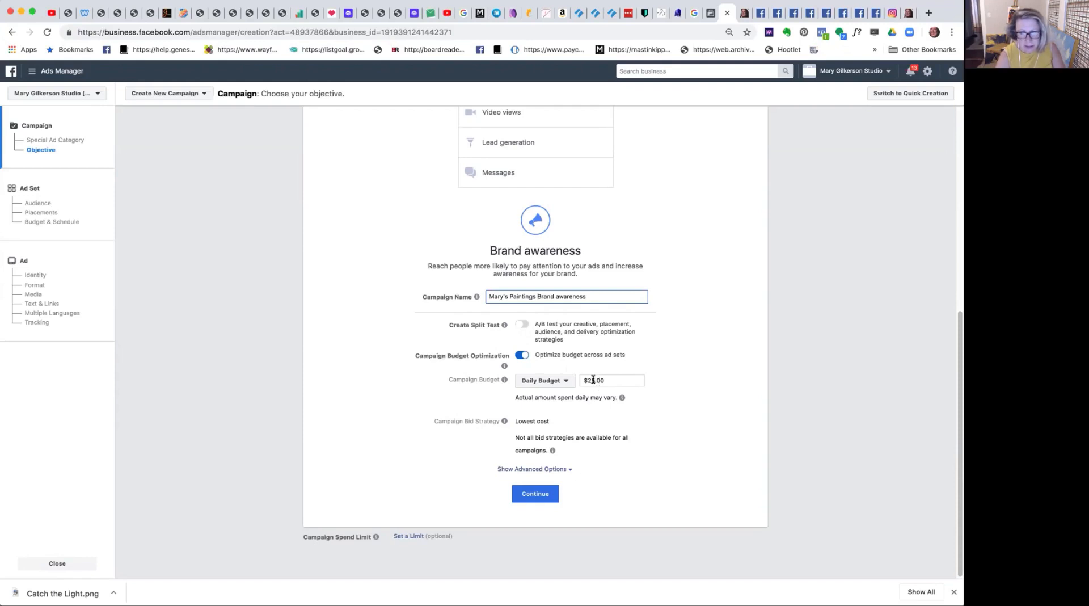
# Set the campaign's daily budget to $2.00 and continue to the ad set settings.
pyautogui.click(609, 383)
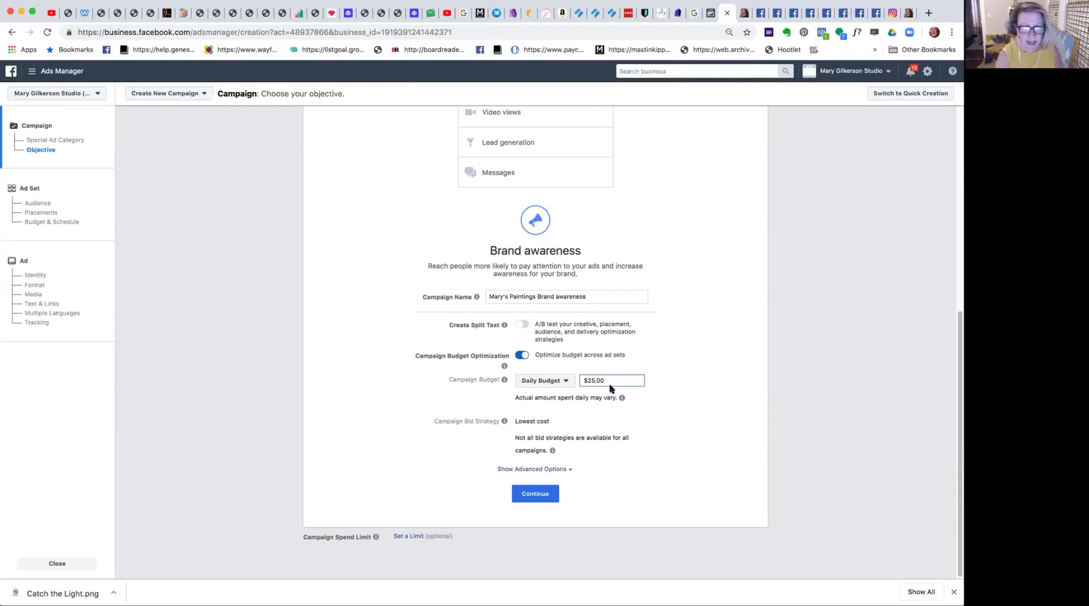
pyautogui.click(536, 493)
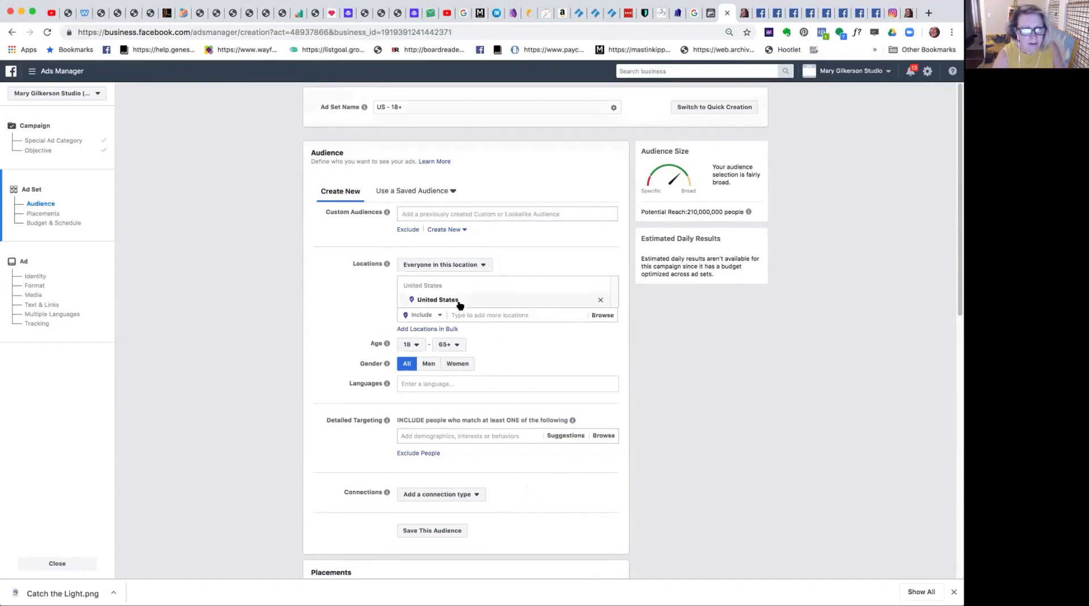
# Rename the ad set as "Marsh greens awareness ad set".
pyautogui.moveTo(403, 107); pyautogui.dragTo(372, 107)
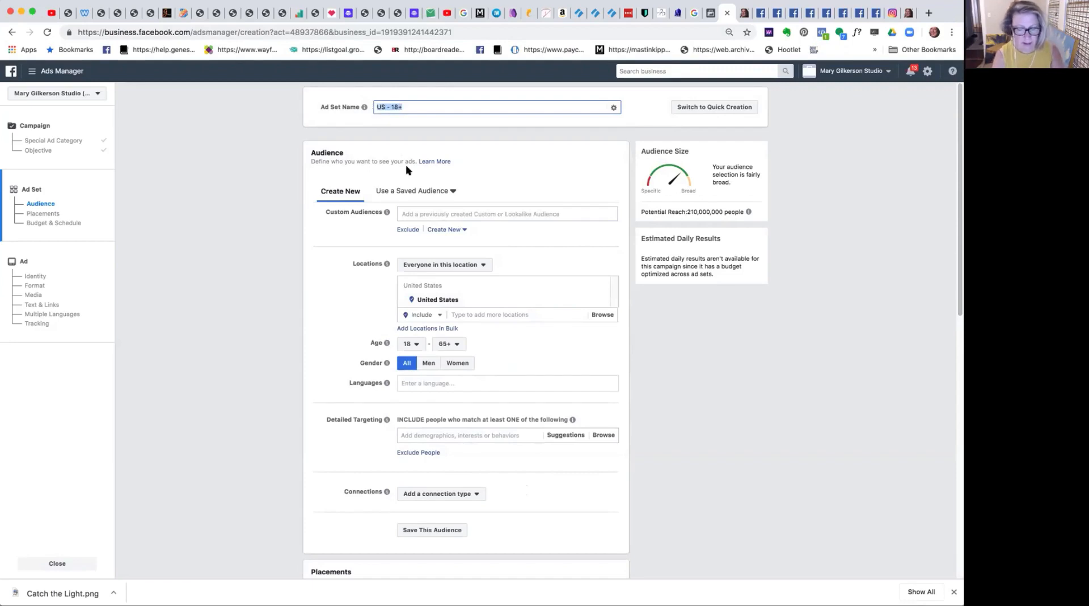
pyautogui.write('Mar')
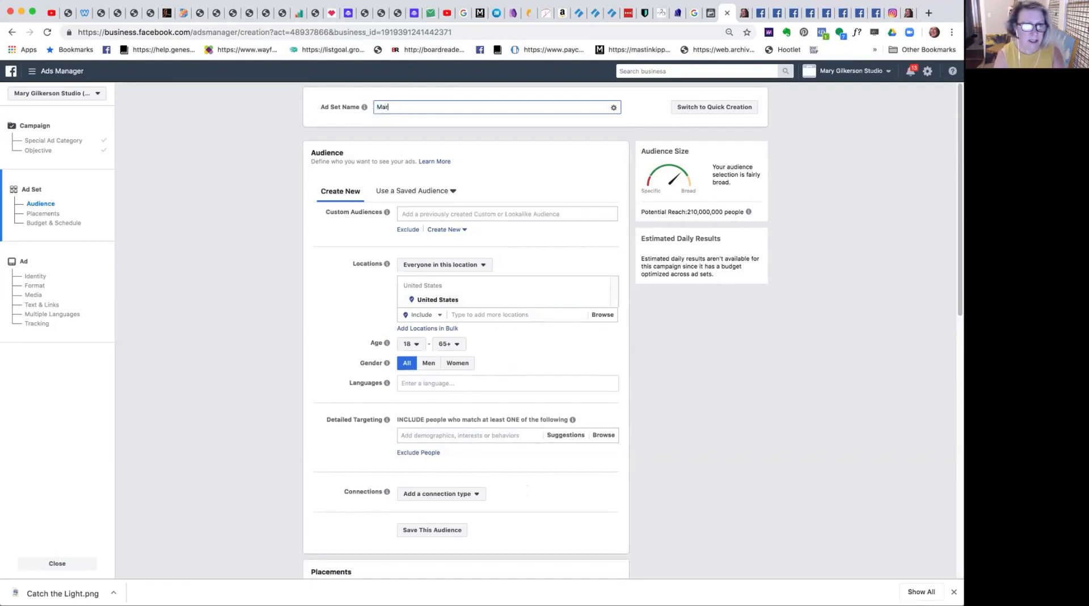
pyautogui.write('sh gr')
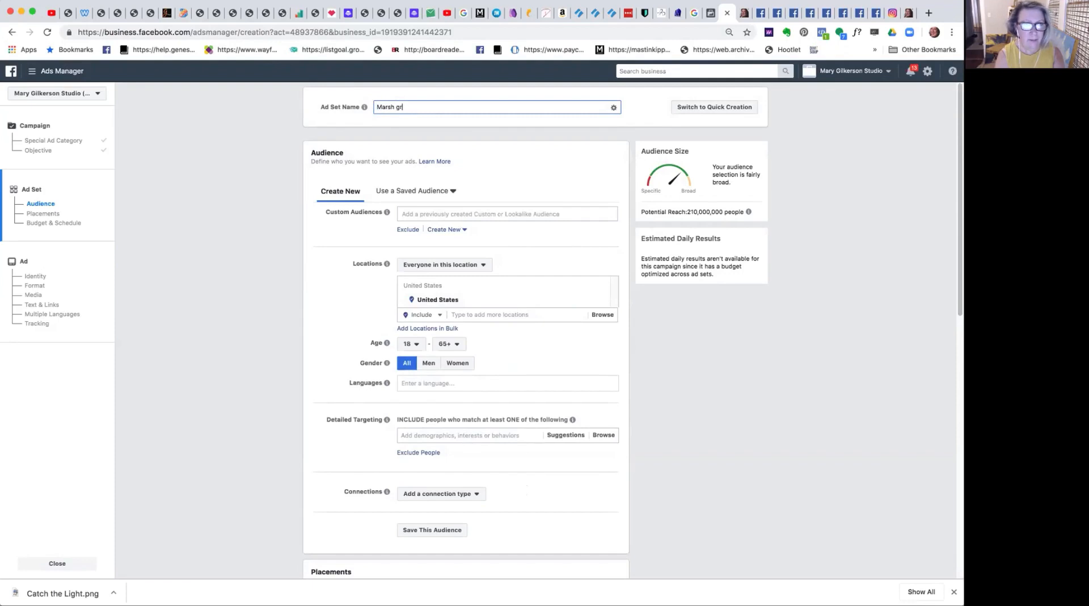
pyautogui.write('eens aw')
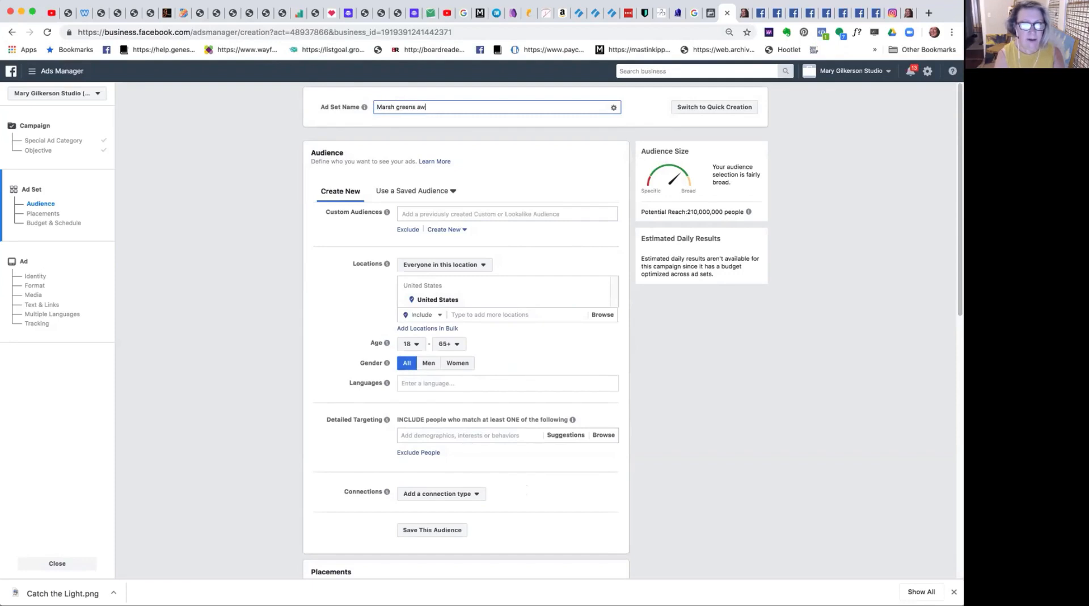
pyautogui.write('areness ')
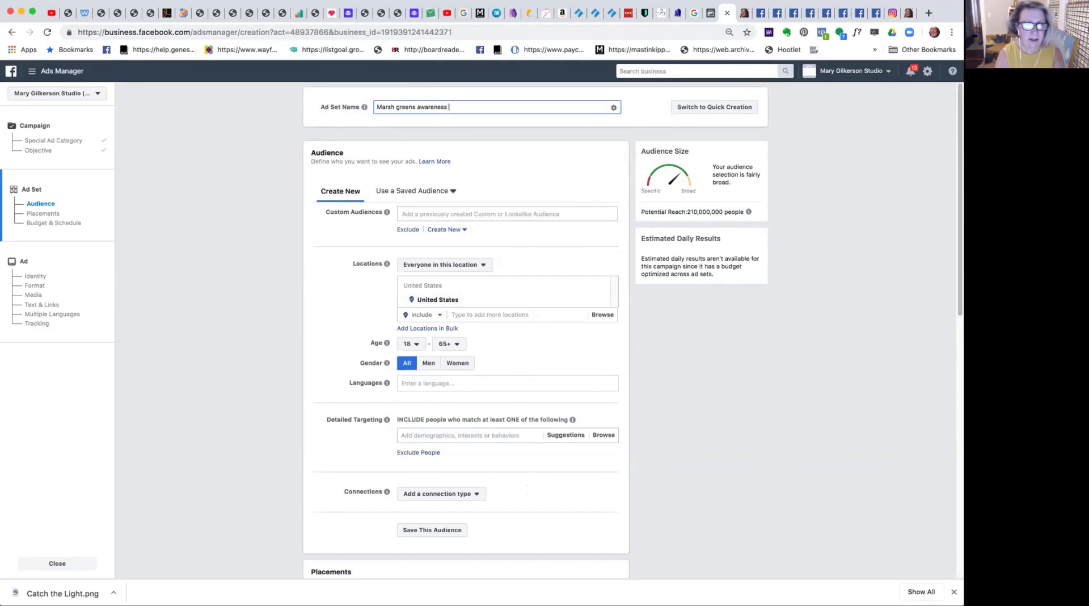
pyautogui.write('ad set')
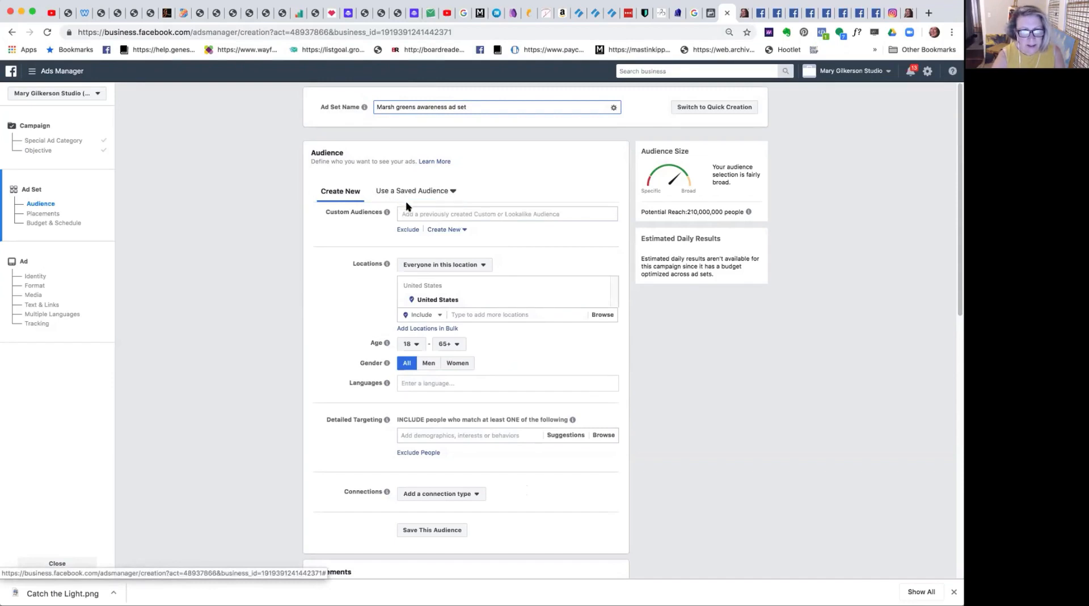
pyautogui.click(418, 212)
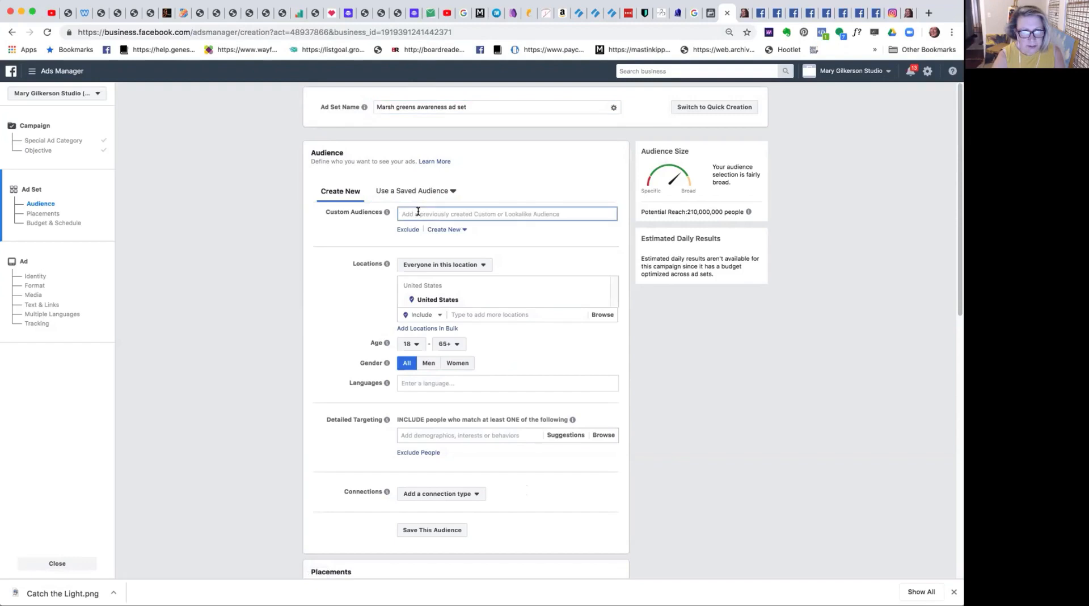
pyautogui.click(417, 213)
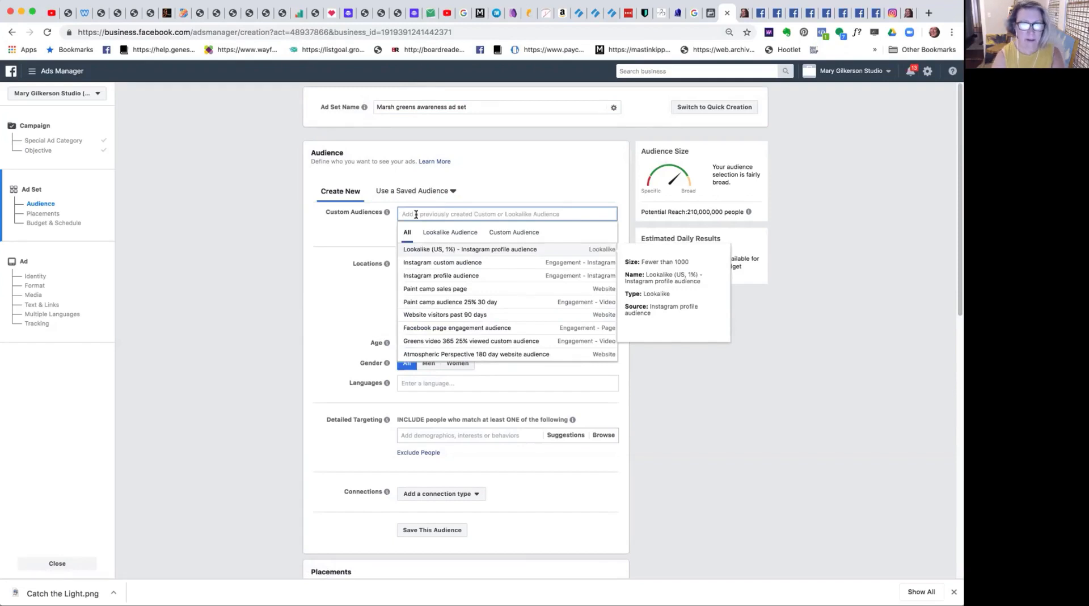
pyautogui.click(431, 250)
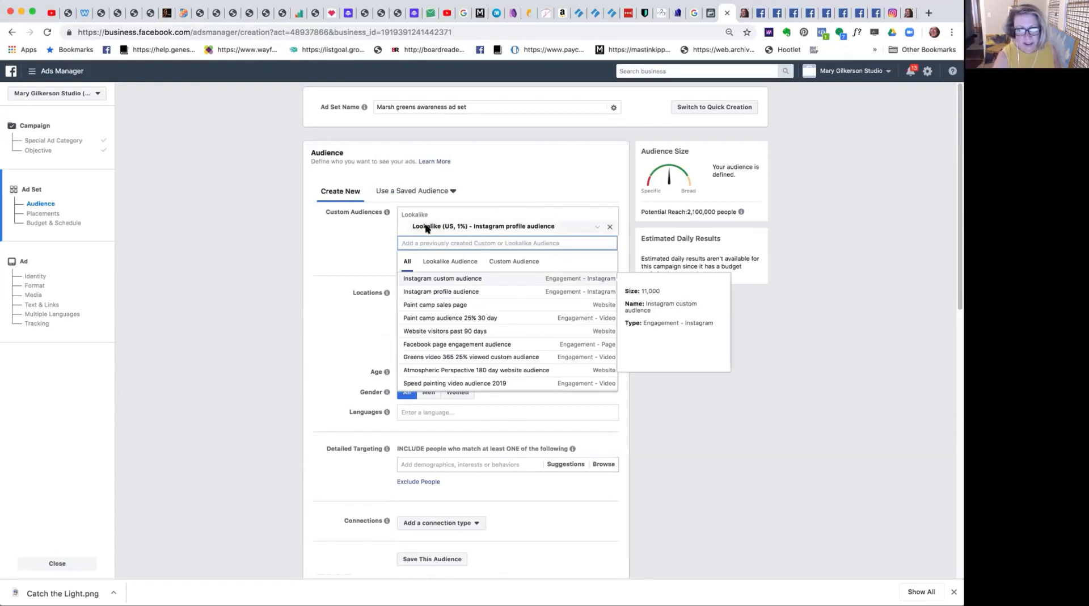
pyautogui.click(610, 226)
# Look through the saved target audiences and check the details of the "artsy" audience.
pyautogui.click(448, 191)
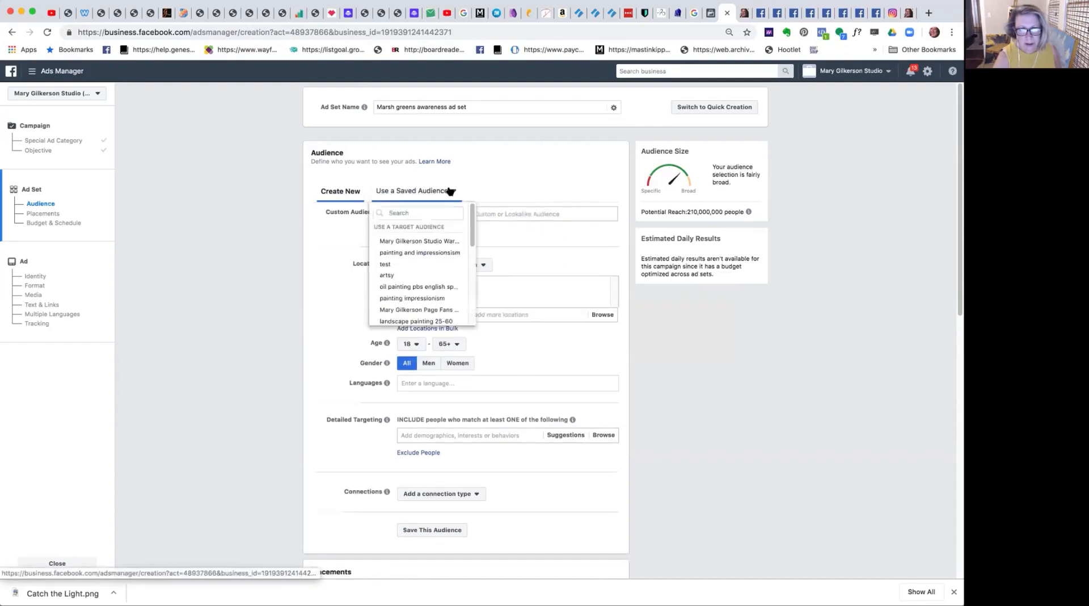
pyautogui.moveTo(378, 276)
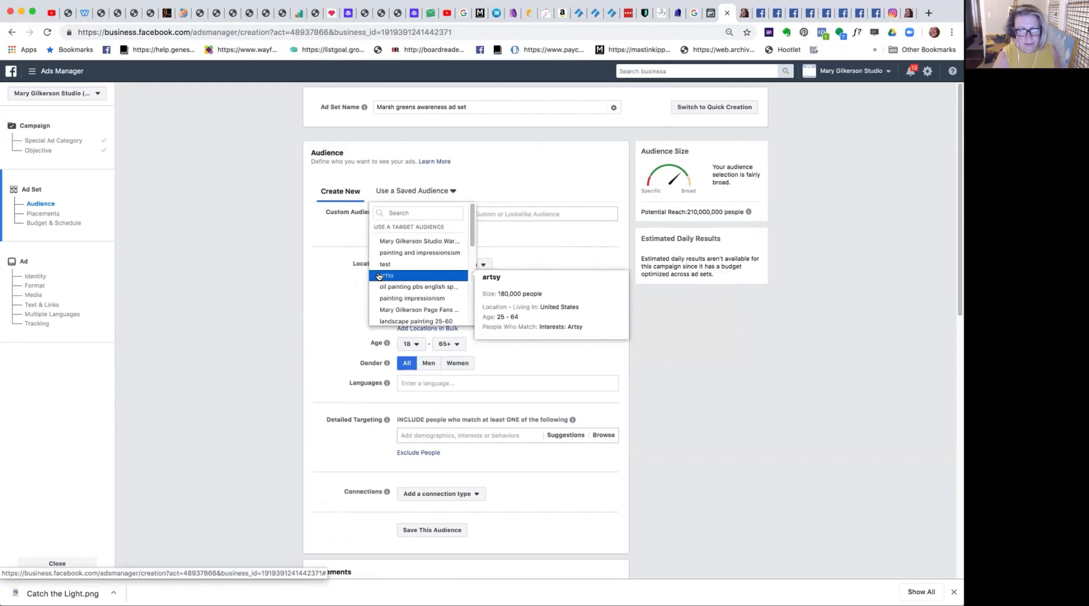
pyautogui.click(558, 170)
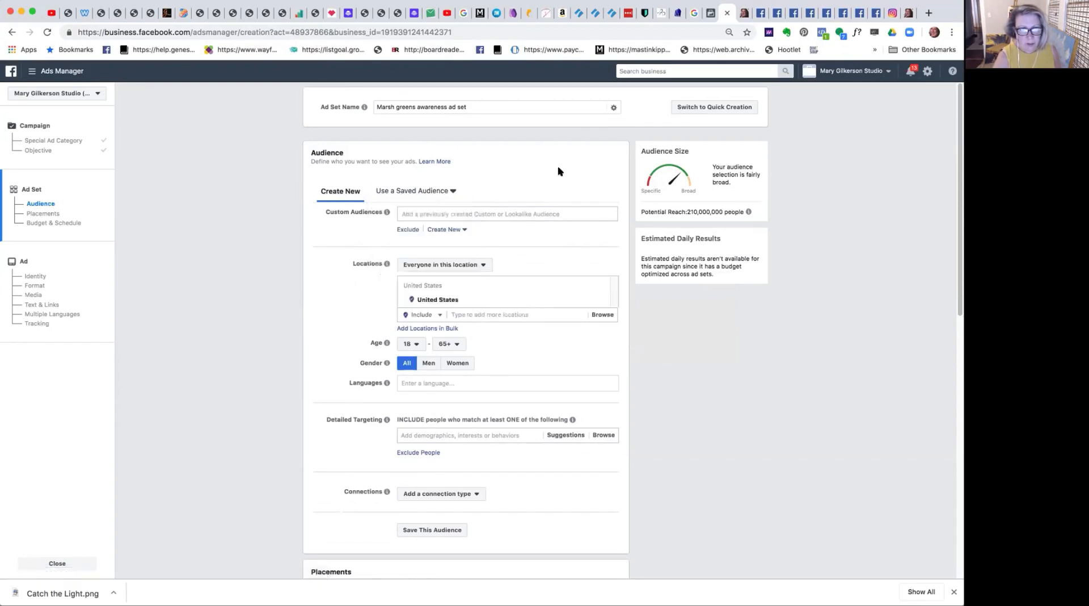
# Target the "Lookalike (US, 1%) - Instagram profile audience" in the ad set and set the minimum age to 25.
pyautogui.click(429, 212)
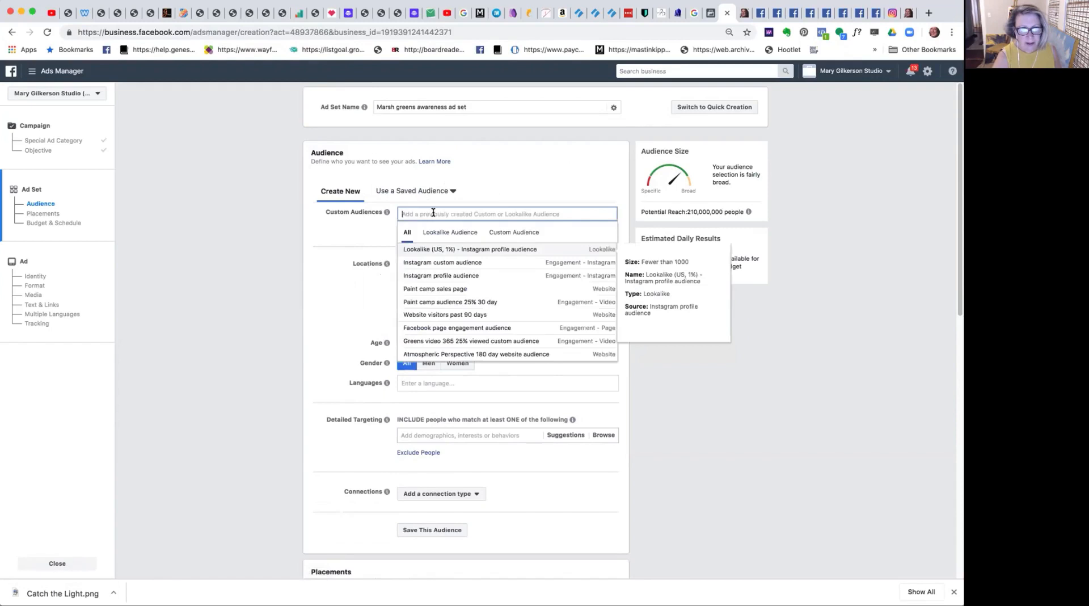
pyautogui.click(460, 251)
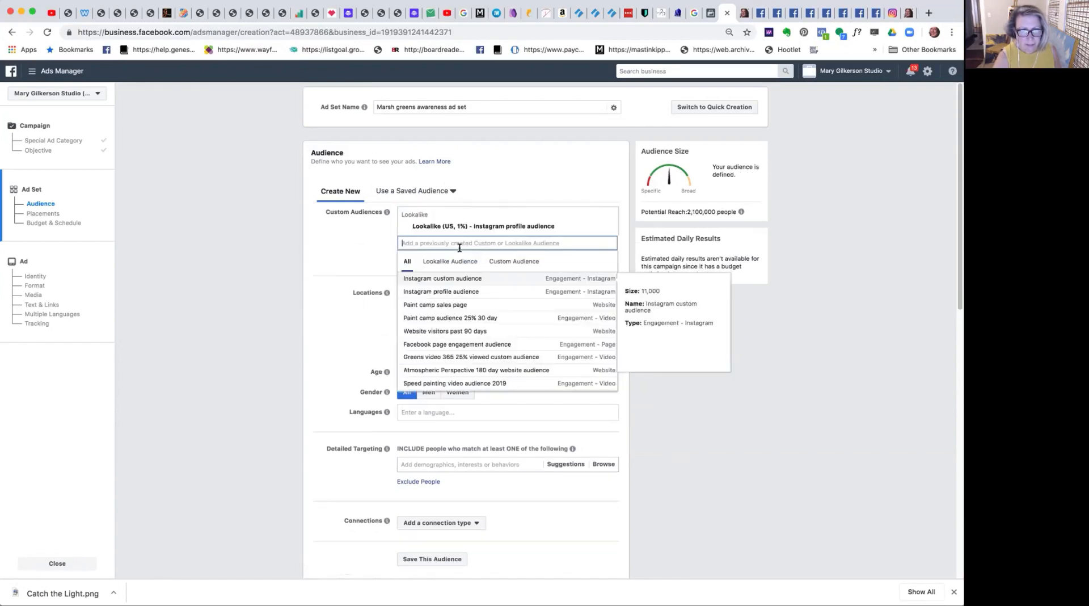
pyautogui.click(332, 250)
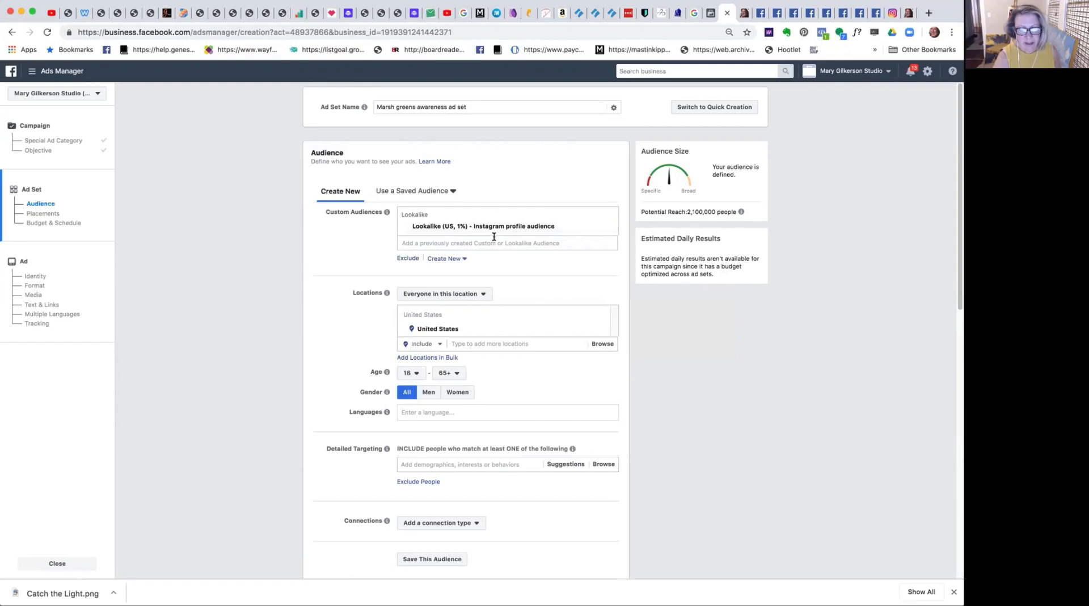
pyautogui.click(416, 374)
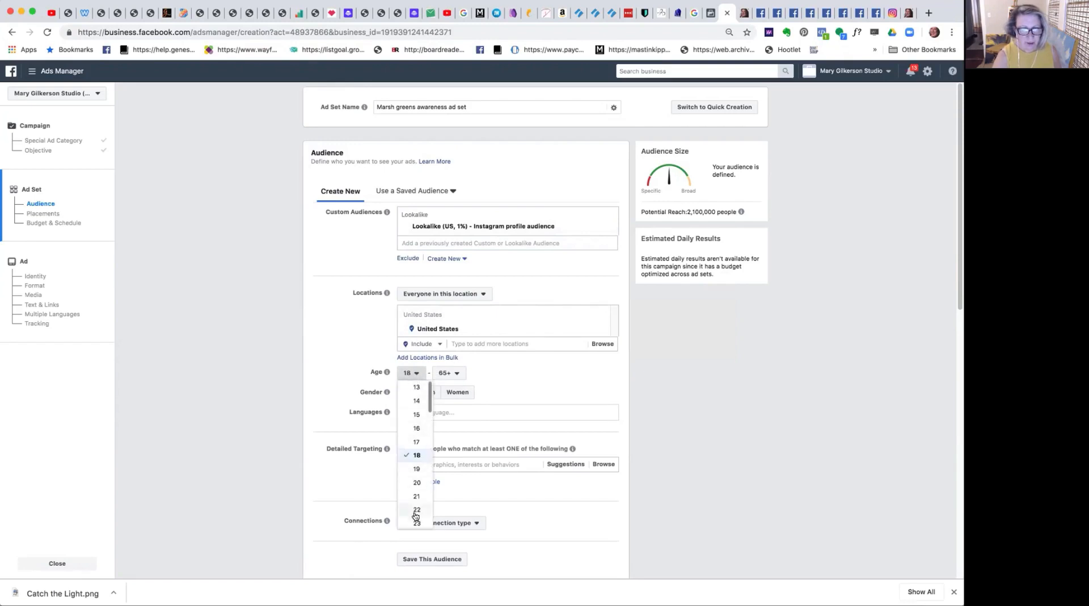
pyautogui.scroll(-3, 427, 411)
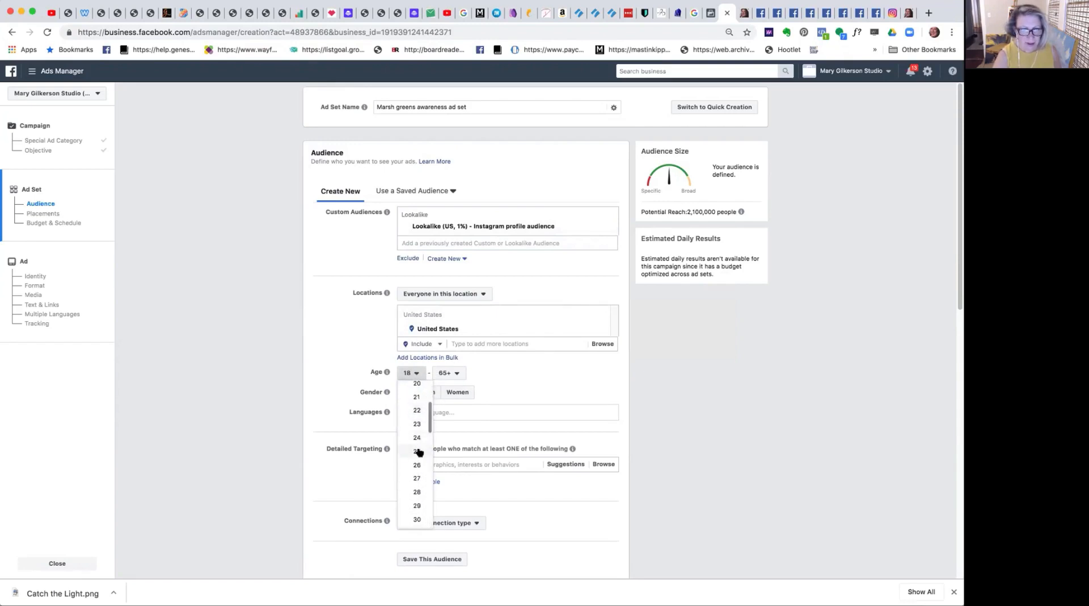
pyautogui.click(417, 448)
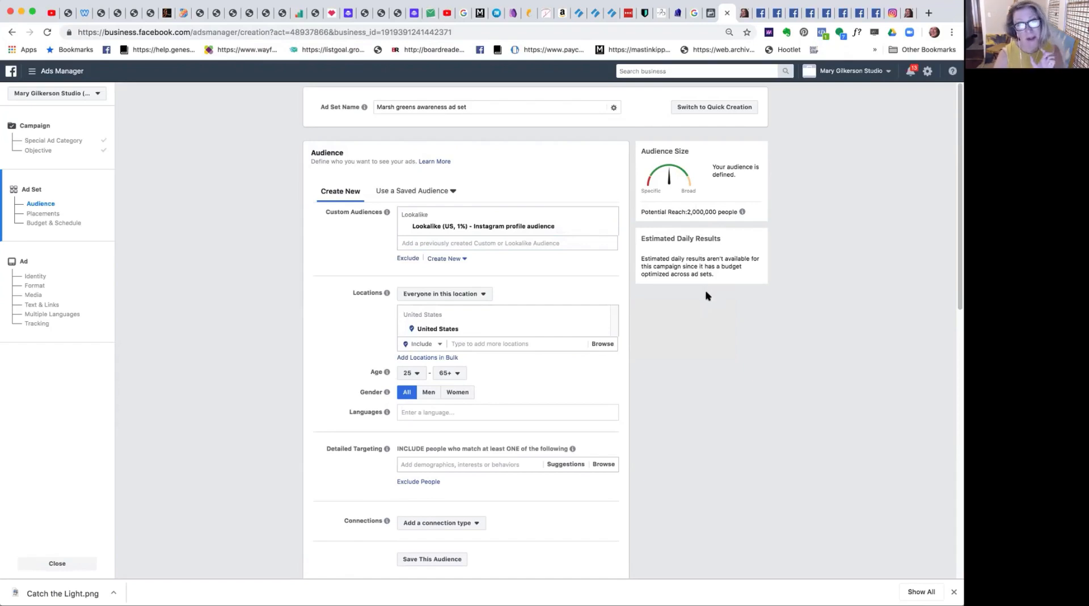
# Return to the campaign's objective settings, turn off Campaign Budget Optimization, and continue to the ad set.
pyautogui.click(29, 127)
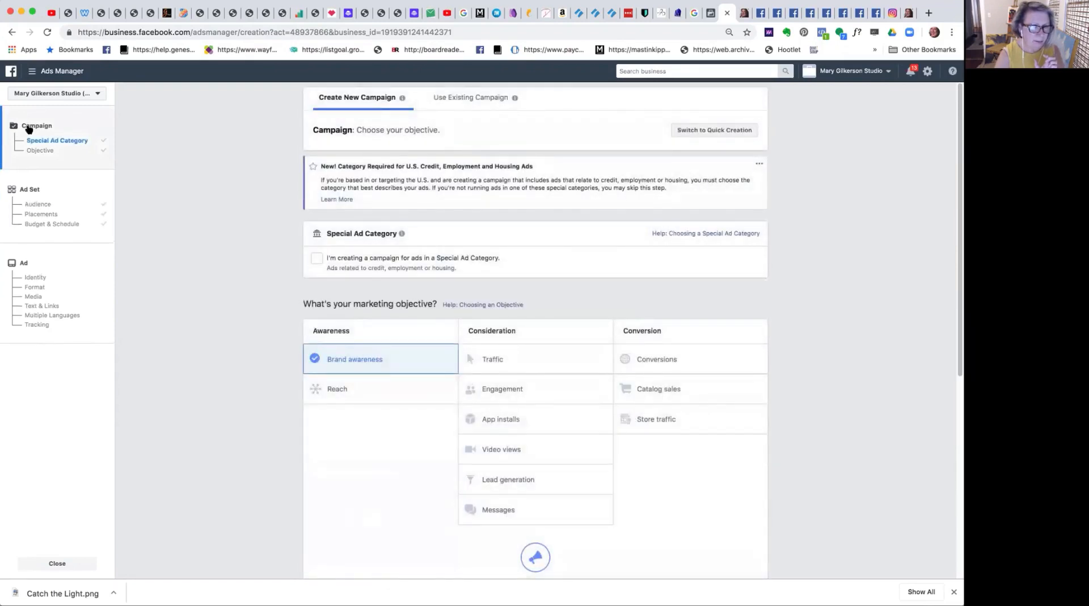
pyautogui.click(30, 150)
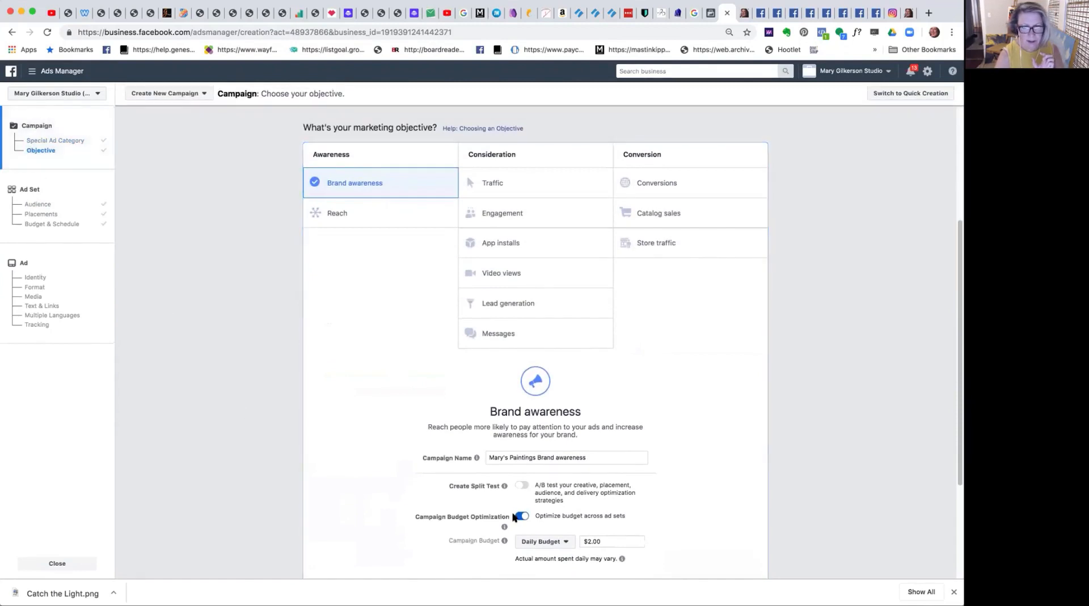
pyautogui.click(522, 515)
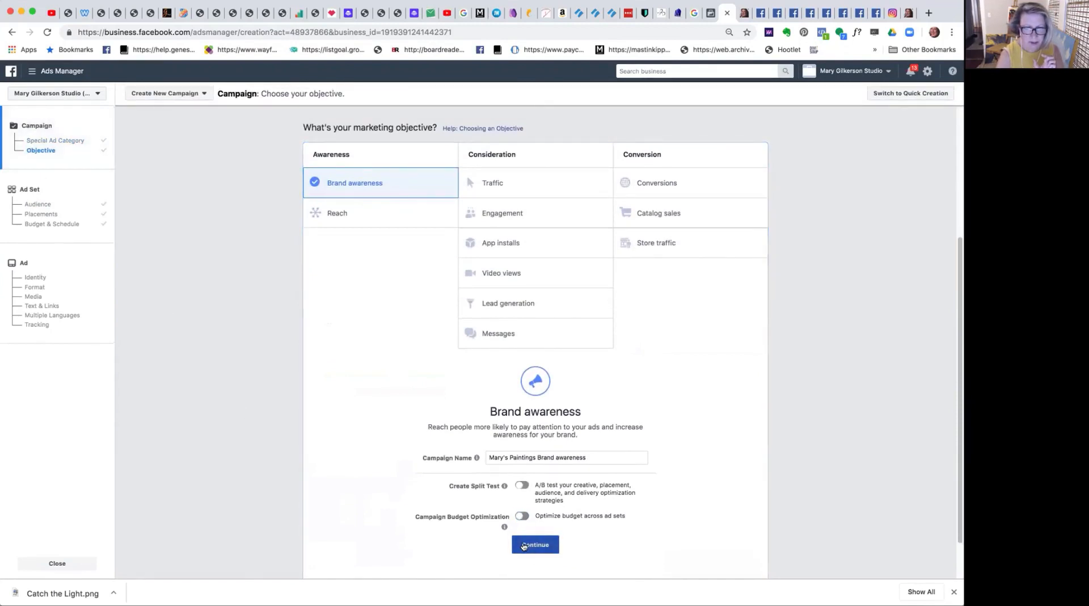
pyautogui.click(526, 545)
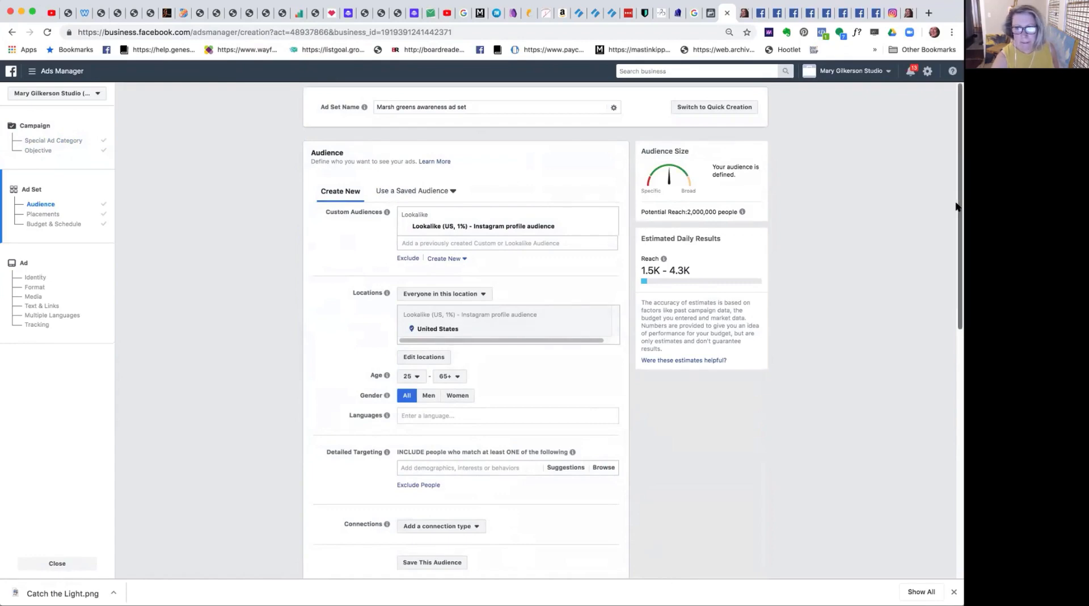
# Set the ad set's daily budget to $2.00 and continue to the ad setup.
pyautogui.moveTo(956, 207); pyautogui.dragTo(934, 355)
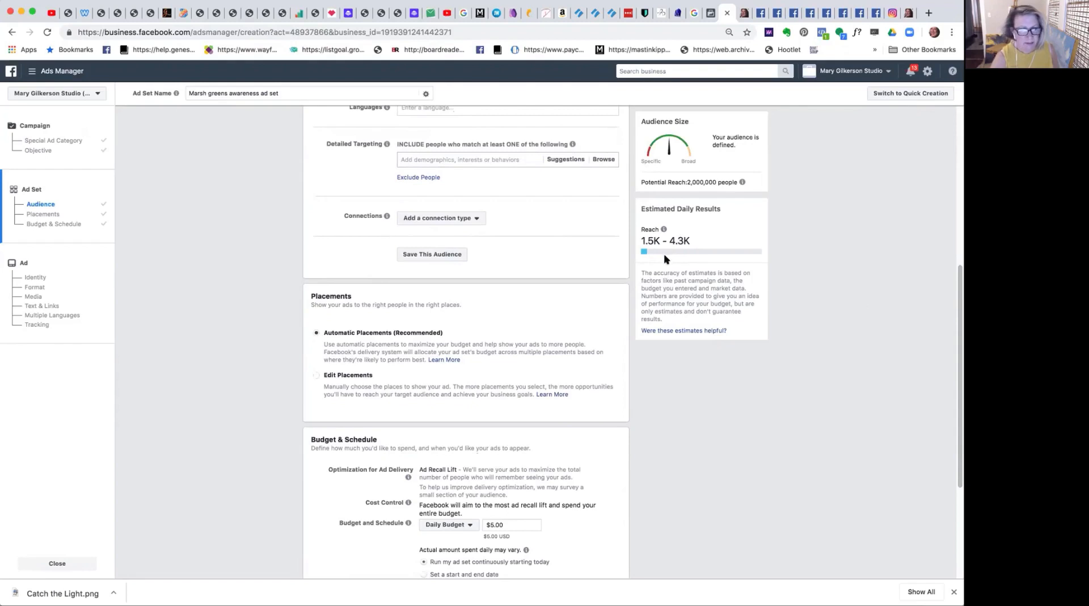
pyautogui.click(490, 523)
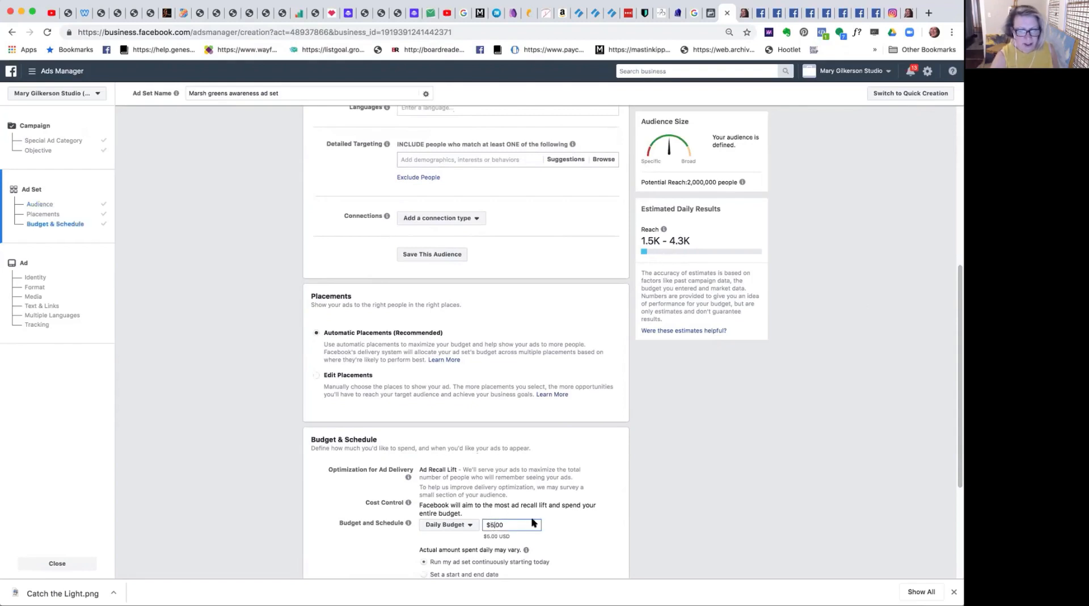
pyautogui.press('BackSpace')
pyautogui.write('2')
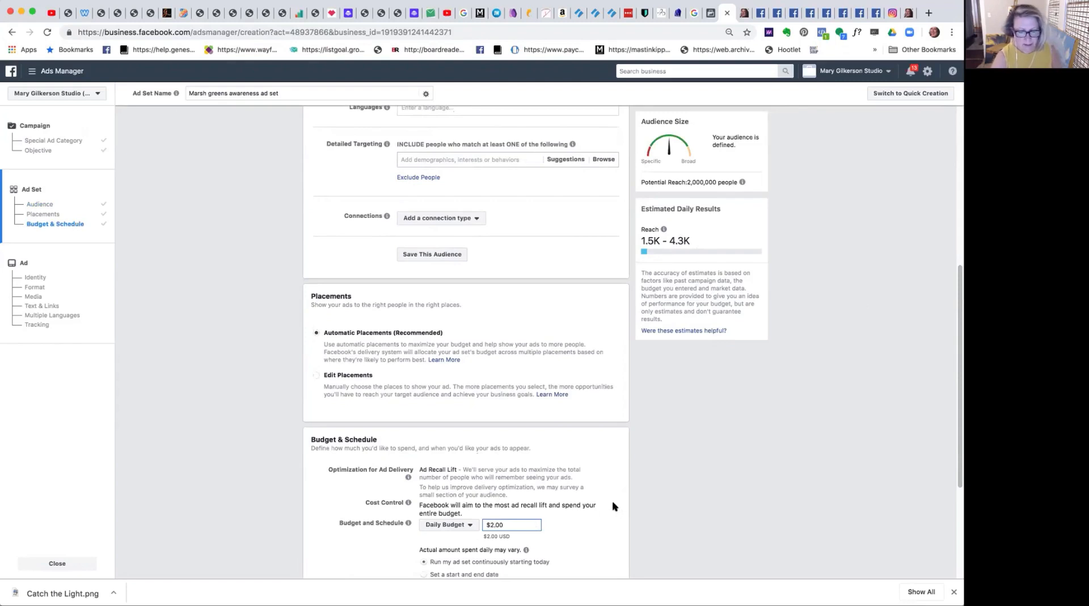
pyautogui.press('Tab')
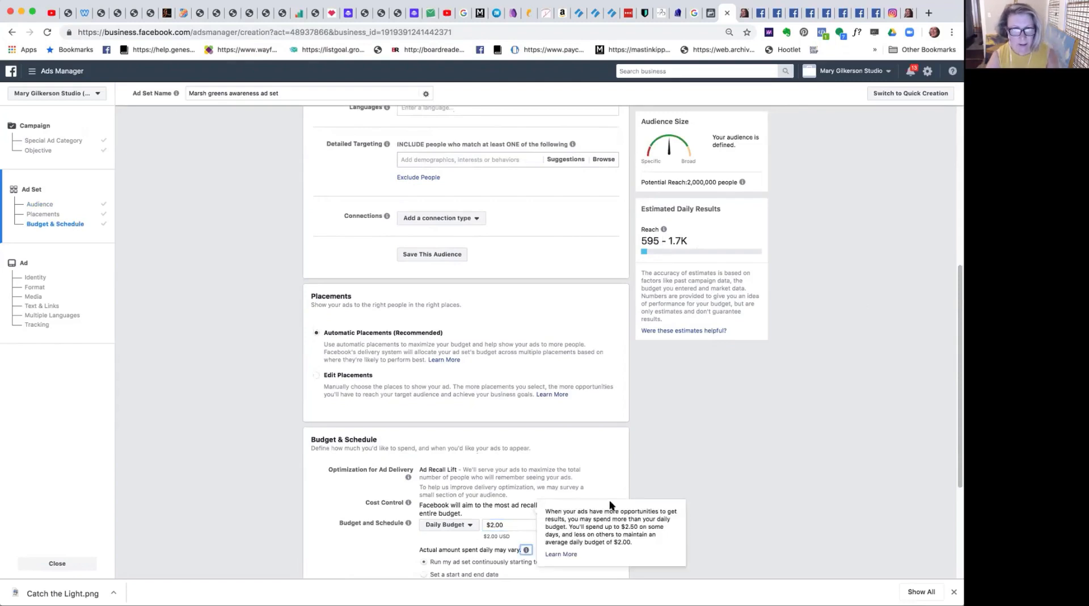
pyautogui.click(691, 474)
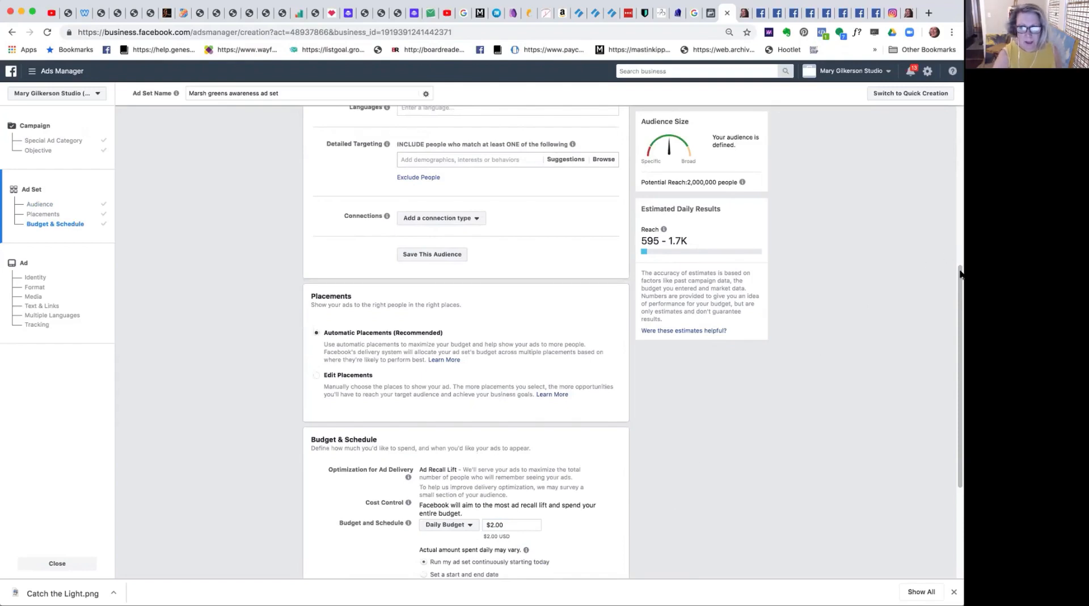
pyautogui.moveTo(959, 284); pyautogui.dragTo(951, 377)
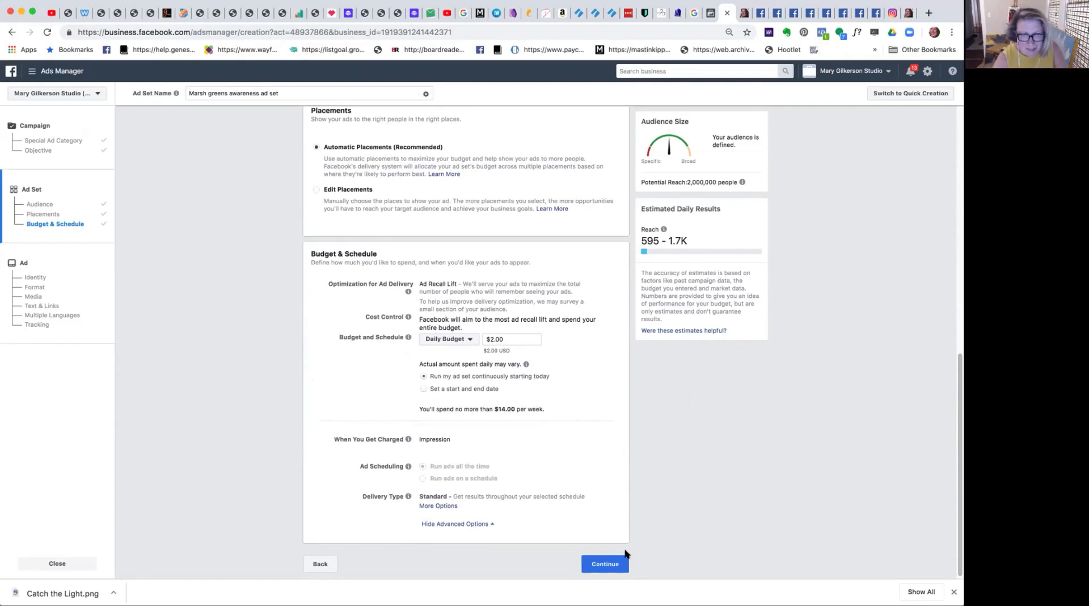
pyautogui.click(605, 563)
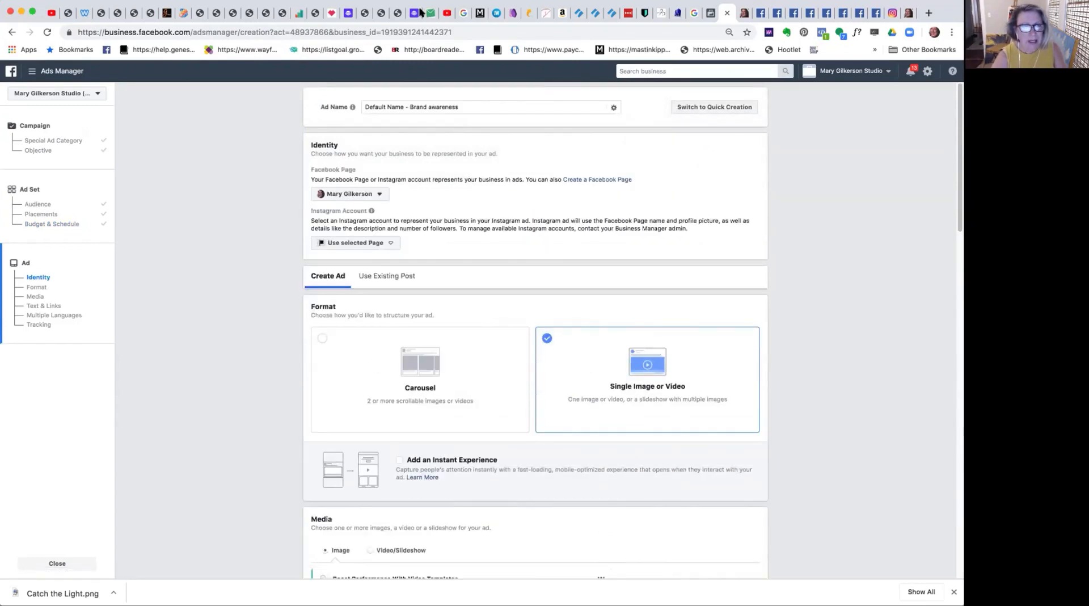
# Rename the ad as "marsh greens painting - Brand awareness".
pyautogui.moveTo(403, 106); pyautogui.dragTo(364, 107)
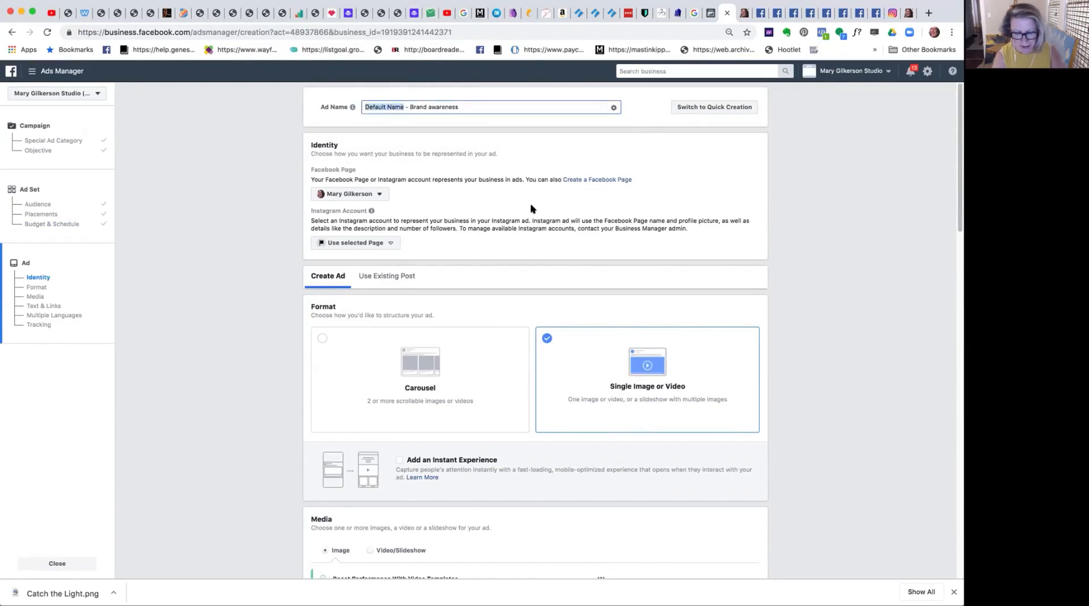
pyautogui.write('marsh greens')
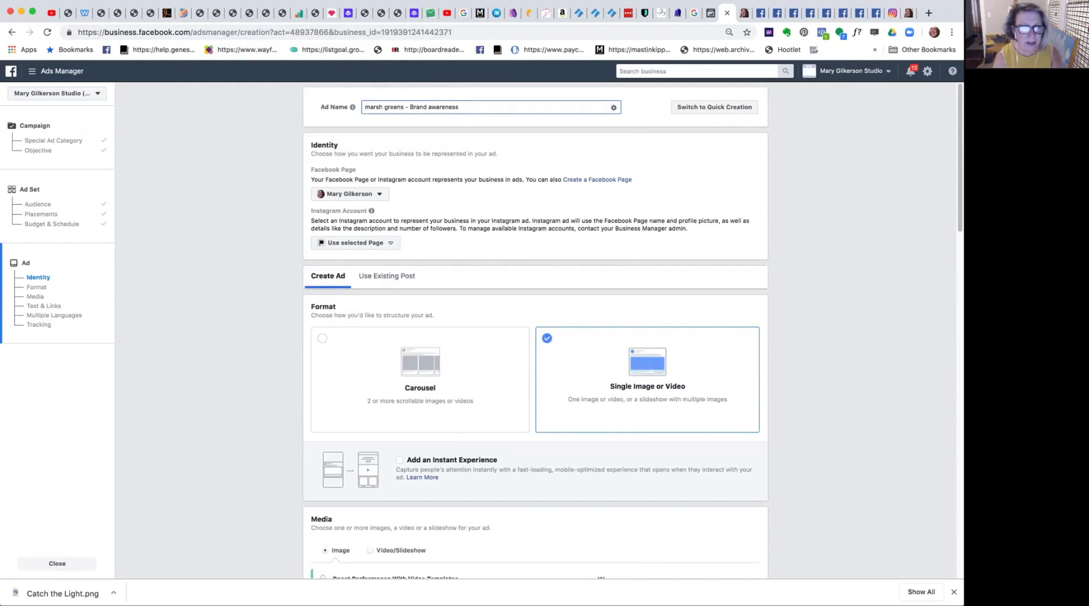
pyautogui.write(' painting')
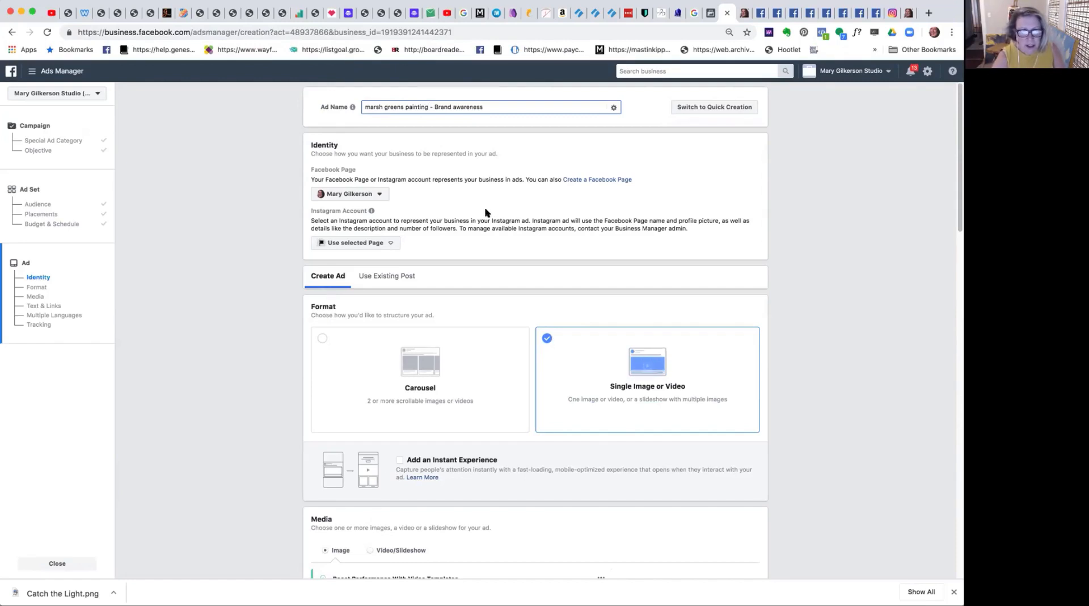
# Select the artist's Instagram account for the ad's identity and switch the ad to using an existing post.
pyautogui.click(383, 243)
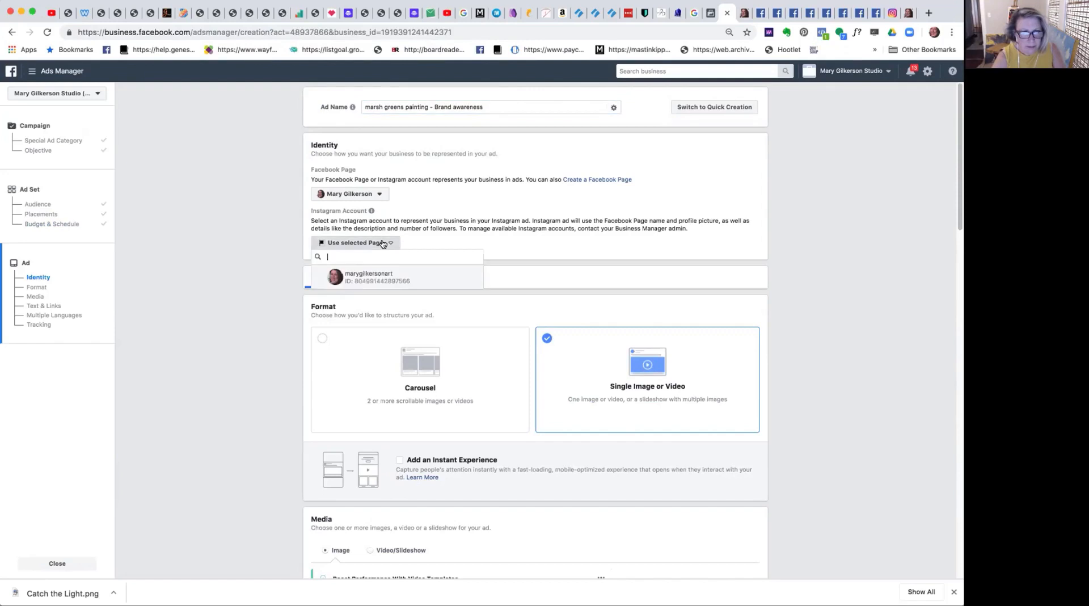
pyautogui.click(383, 277)
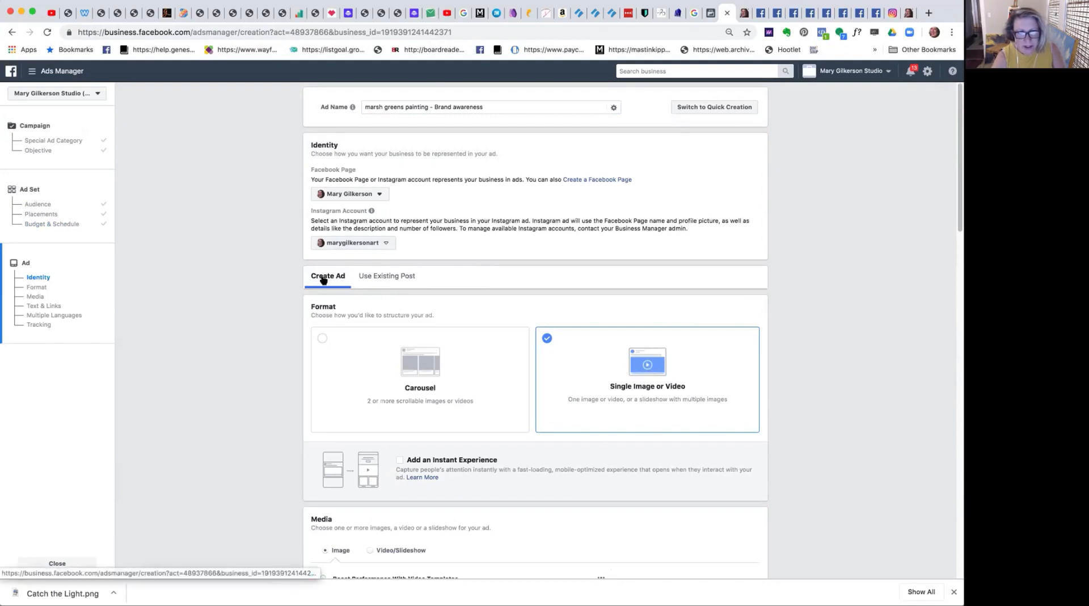
pyautogui.click(376, 278)
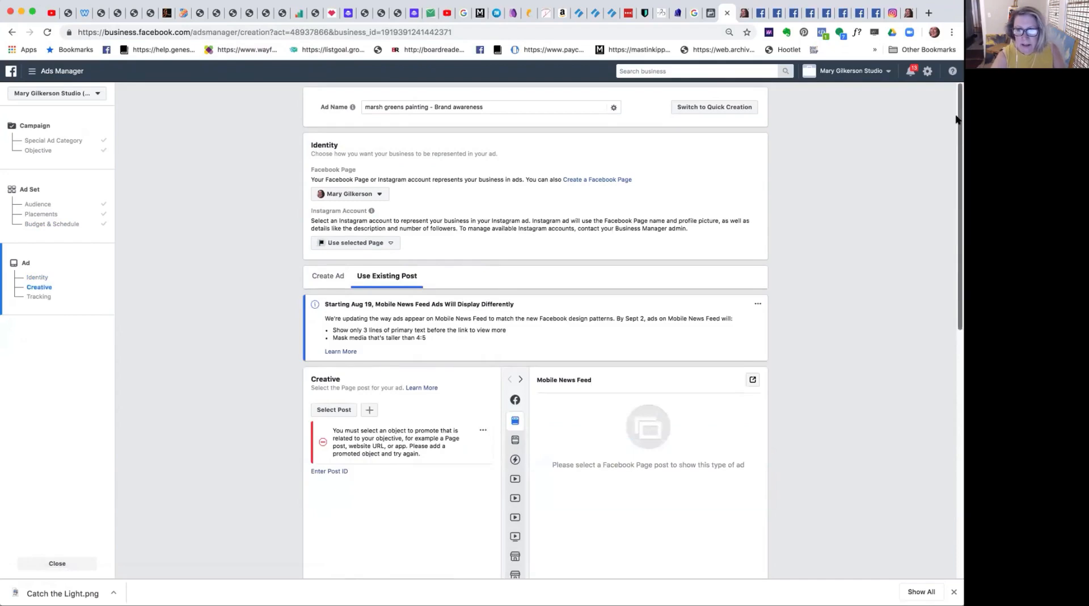
# Look through the Facebook Page's posts available for the ad, and close the list without choosing one.
pyautogui.moveTo(957, 119); pyautogui.dragTo(954, 159)
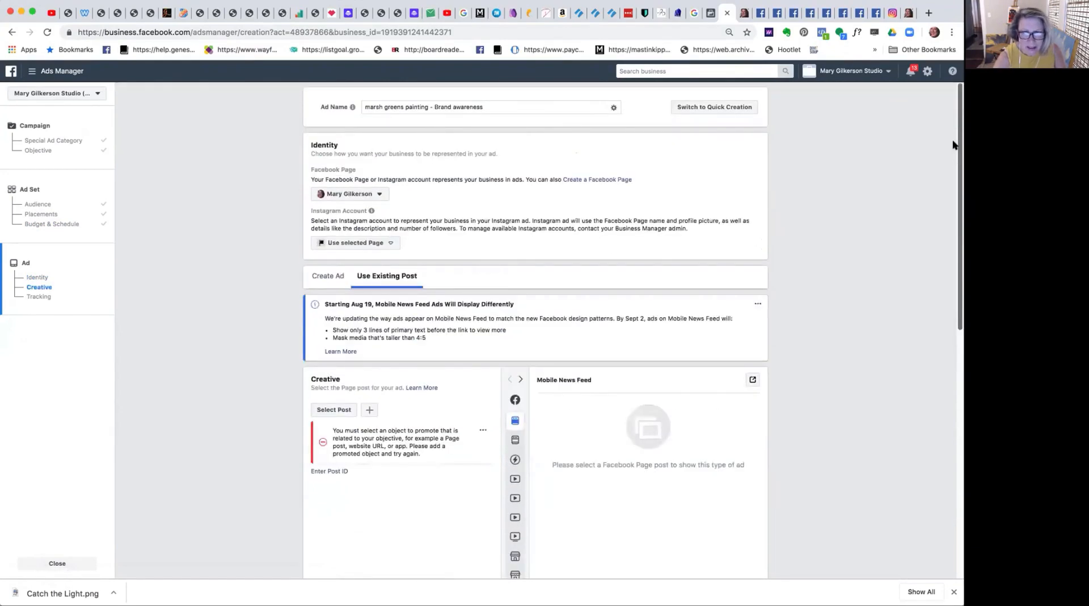
pyautogui.scroll(-2, 956, 151)
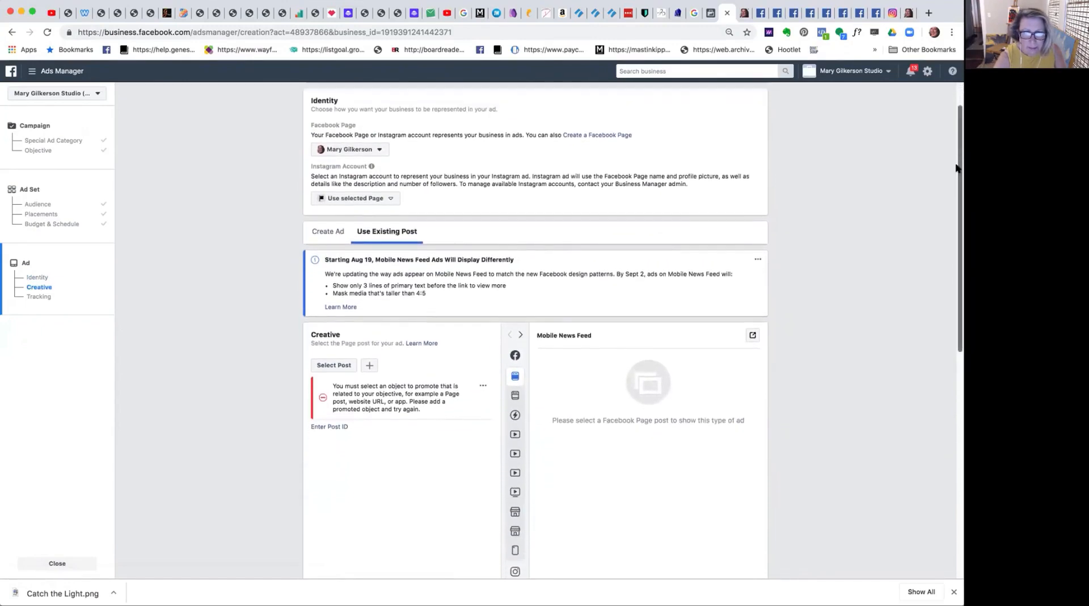
pyautogui.scroll(-1, 960, 170)
pyautogui.scroll(3, 957, 182)
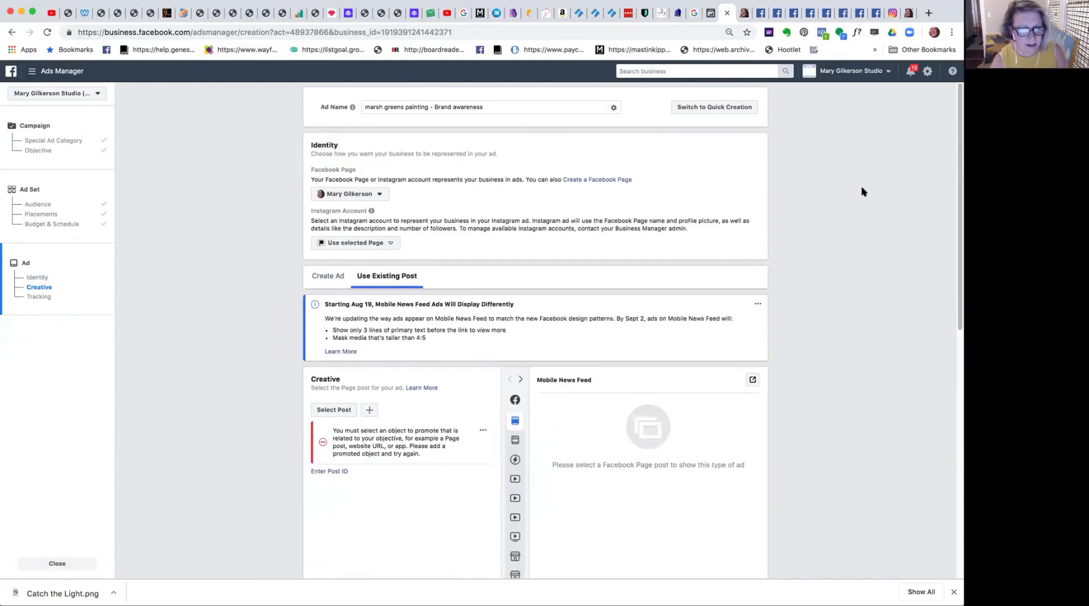
pyautogui.click(341, 415)
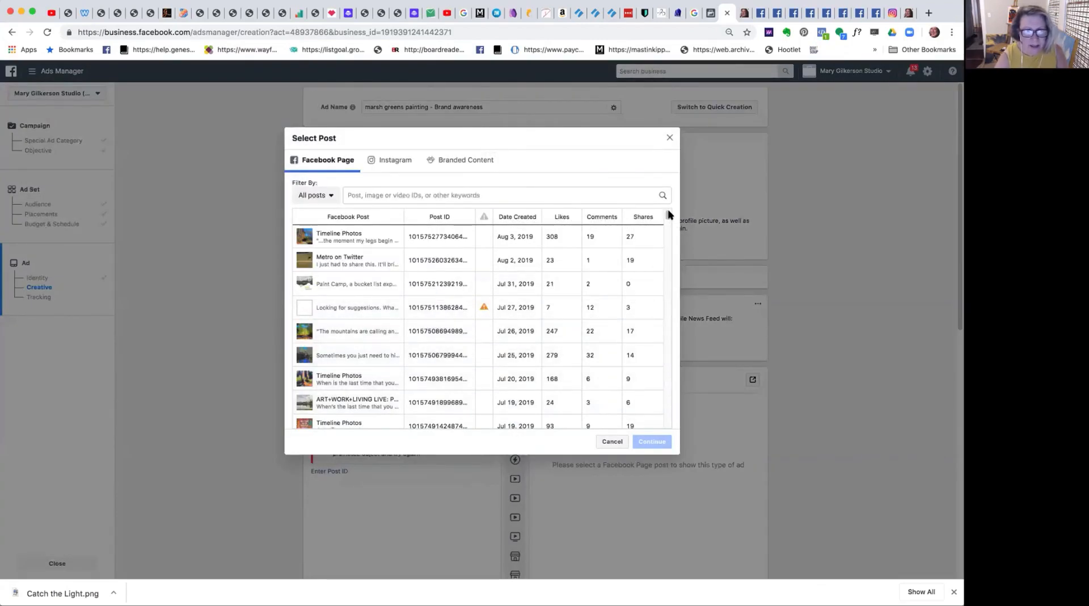
pyautogui.moveTo(665, 214); pyautogui.dragTo(665, 242)
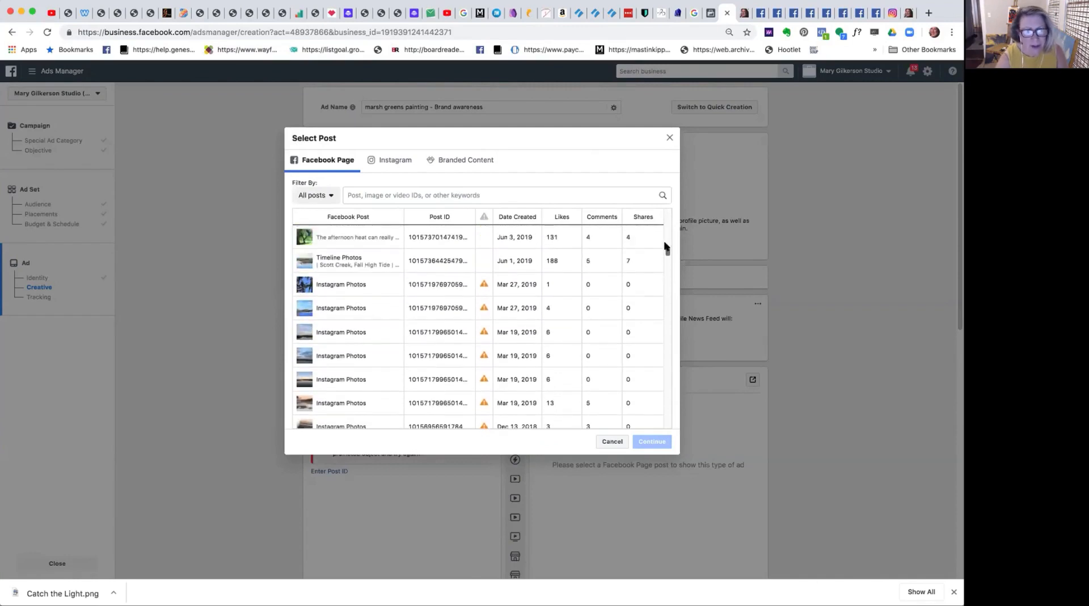
pyautogui.click(668, 138)
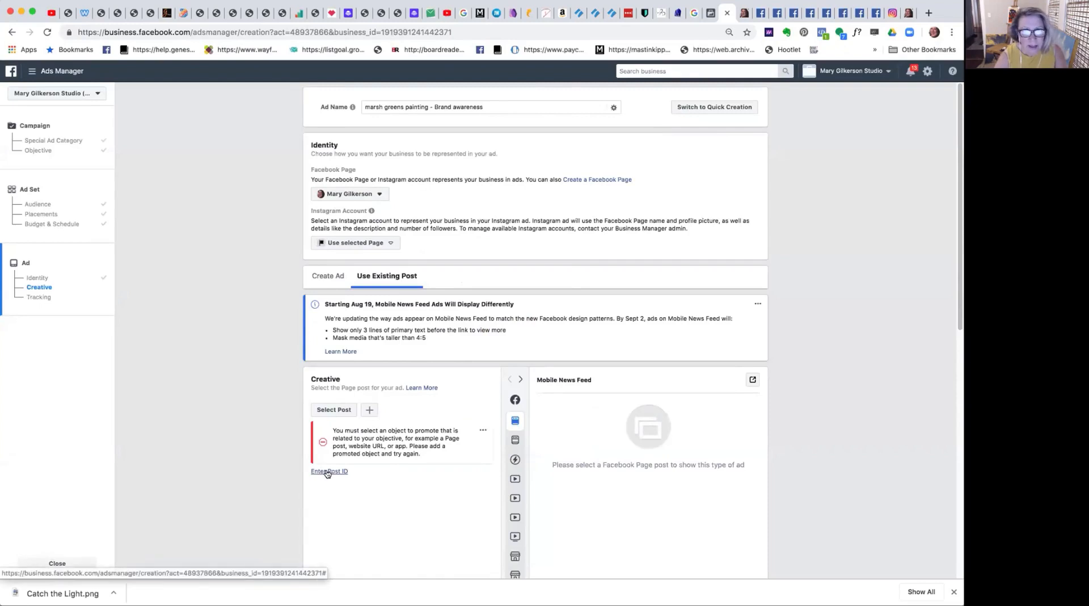
# Open the marsh greens painting's Facebook post and copy the post ID from its web address.
pyautogui.click(793, 12)
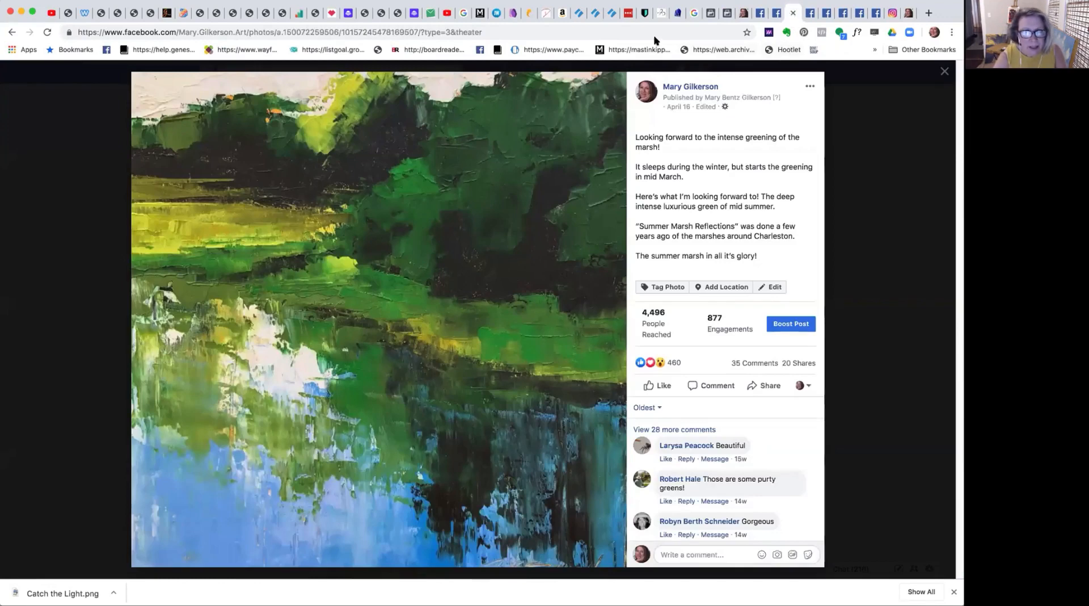
pyautogui.click(680, 108)
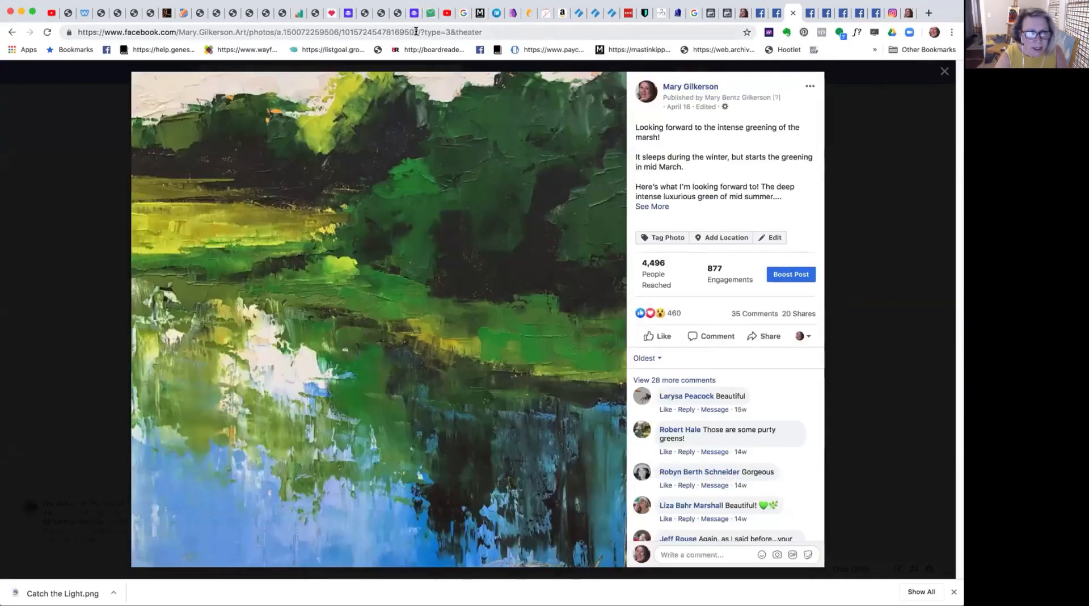
pyautogui.moveTo(418, 32); pyautogui.dragTo(338, 31)
pyautogui.press('super+c')
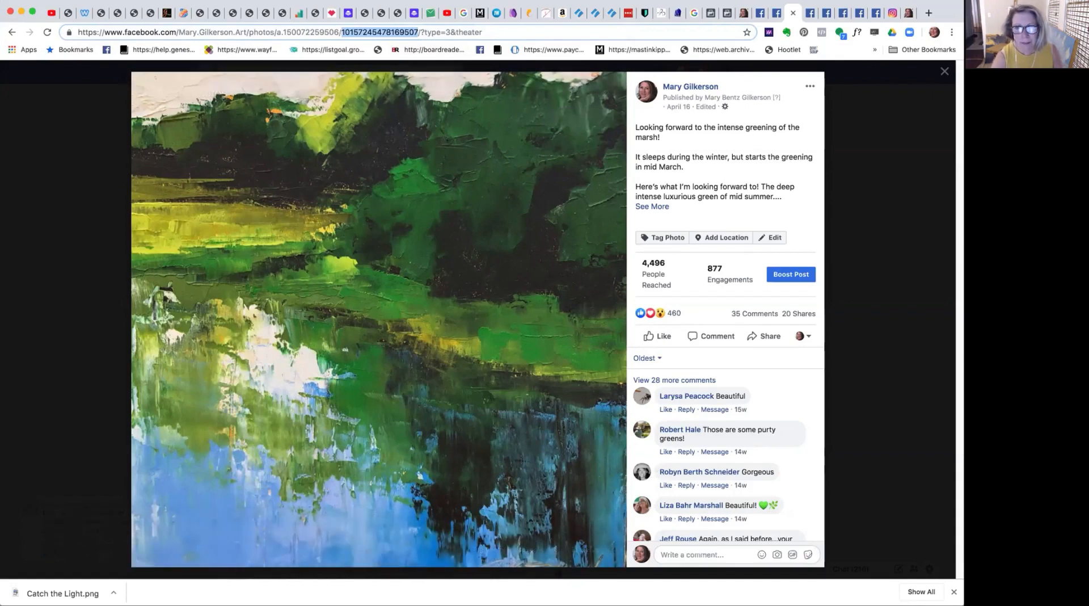
pyautogui.click(726, 13)
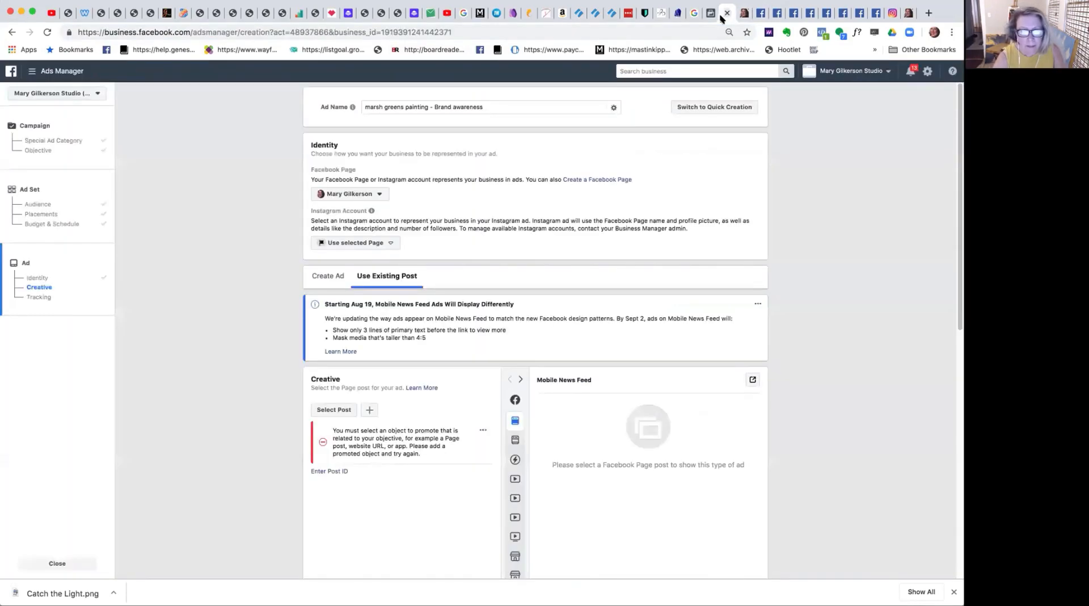
pyautogui.click(328, 471)
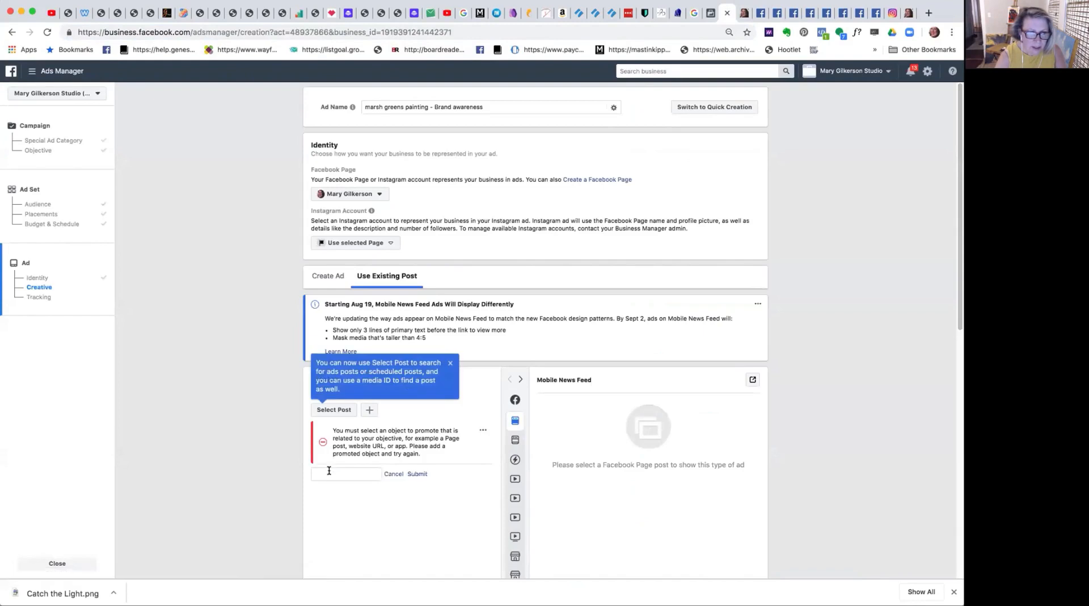
pyautogui.press('super+v')
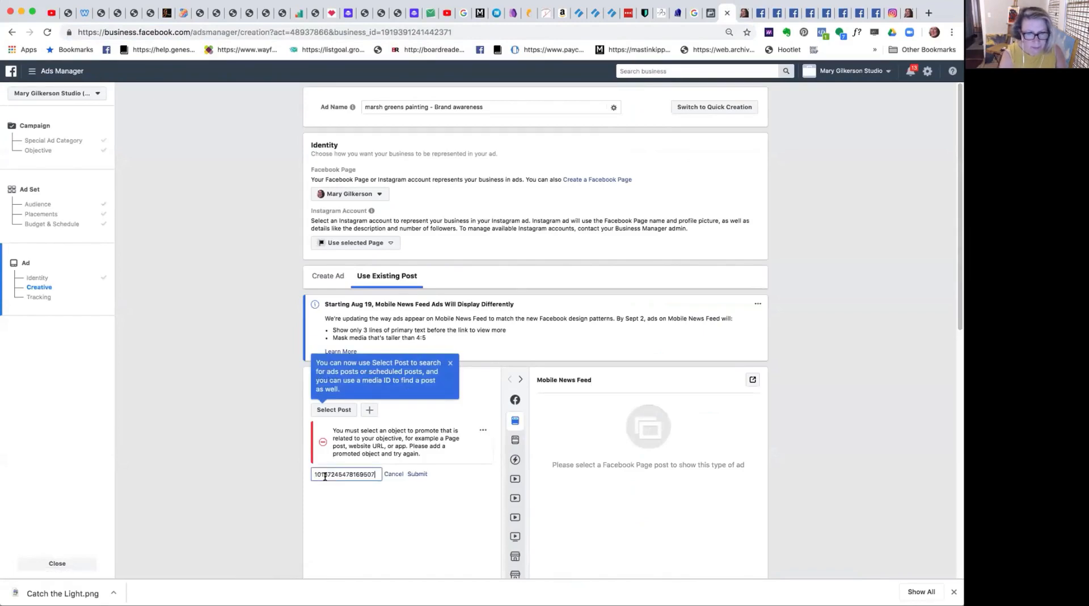
pyautogui.click(417, 474)
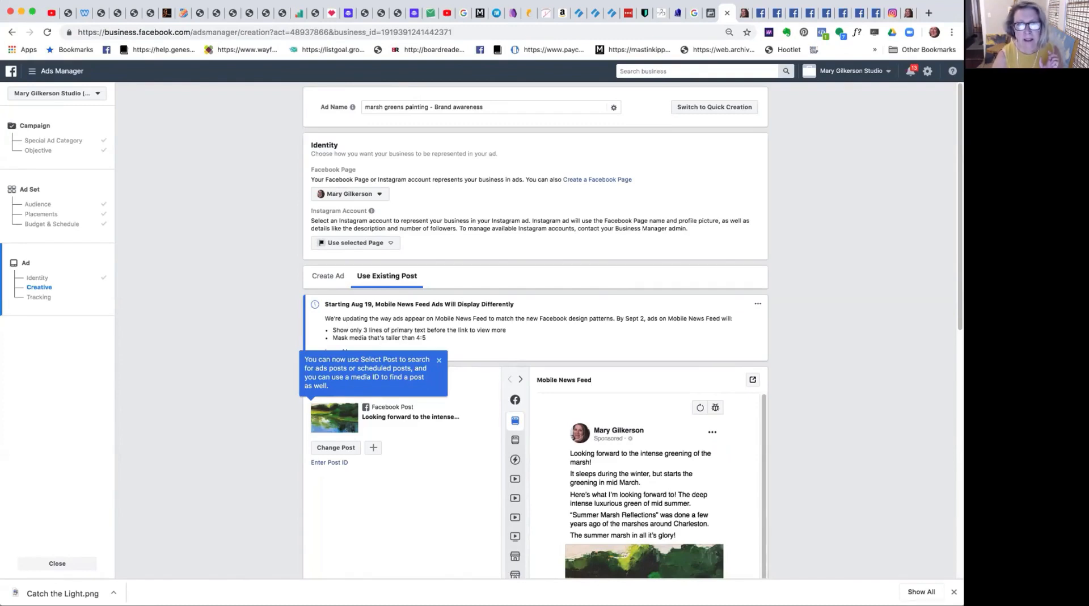
# Preview the ad in Desktop News Feed, Instant Articles, Instagram Feed, Instagram Stories and Messenger Stories.
pyautogui.click(789, 13)
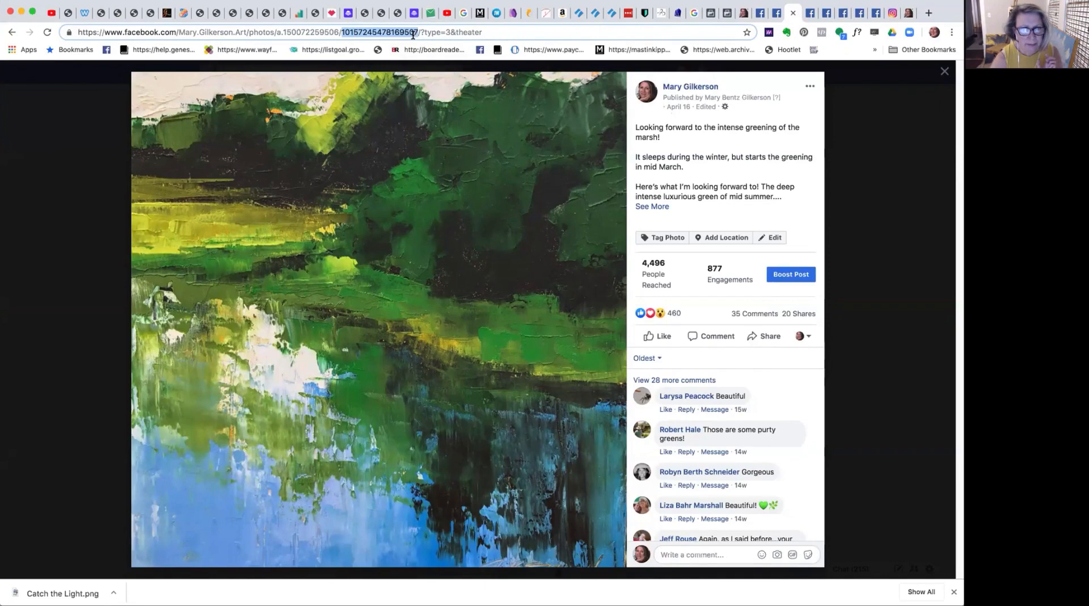
pyautogui.click(727, 13)
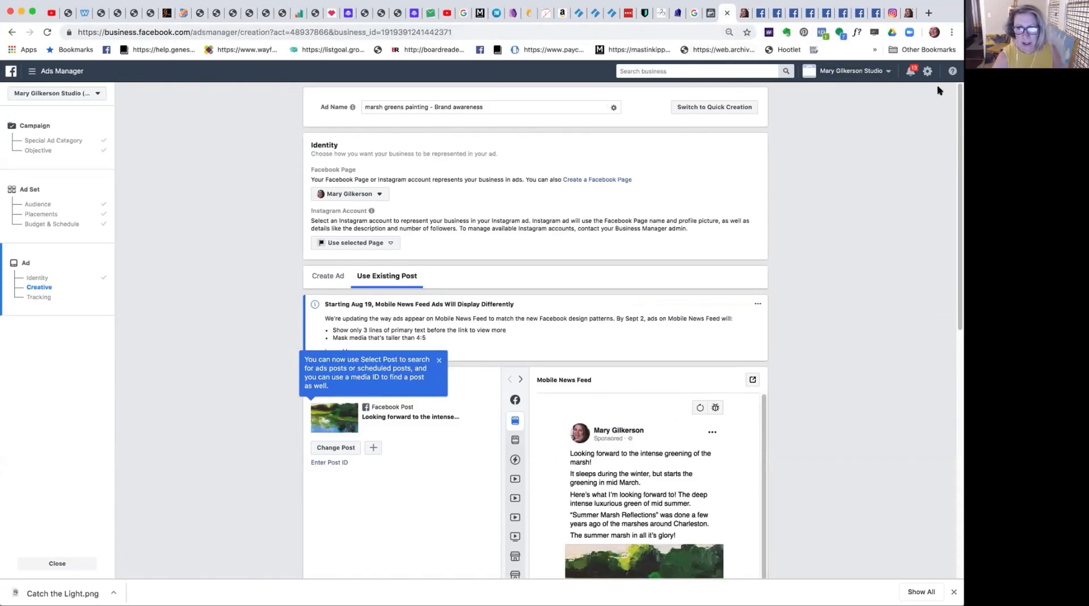
pyautogui.scroll(-3, 955, 108)
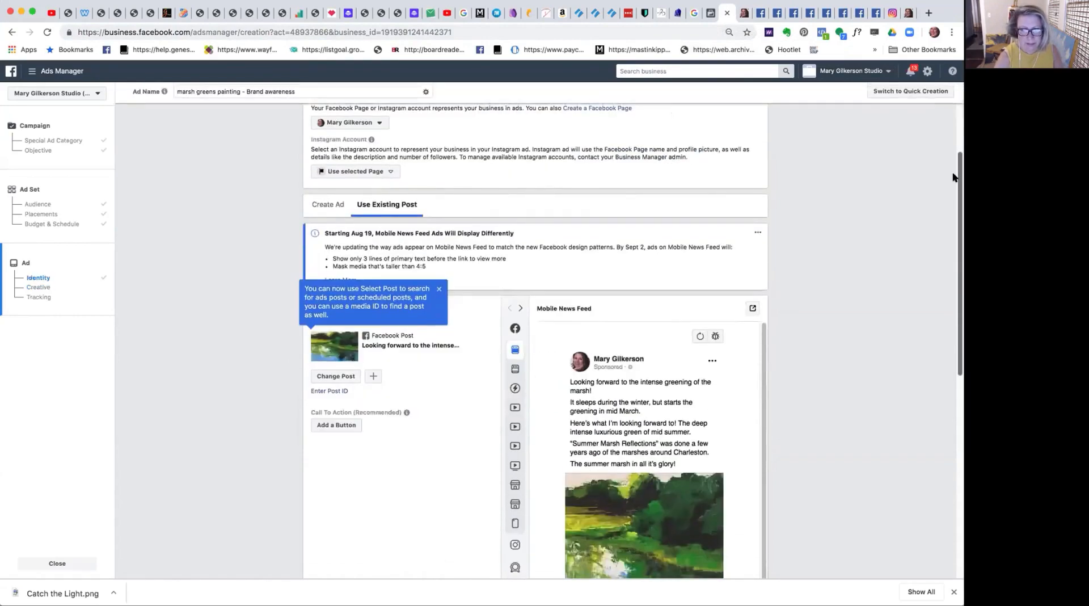
pyautogui.scroll(-3, 946, 193)
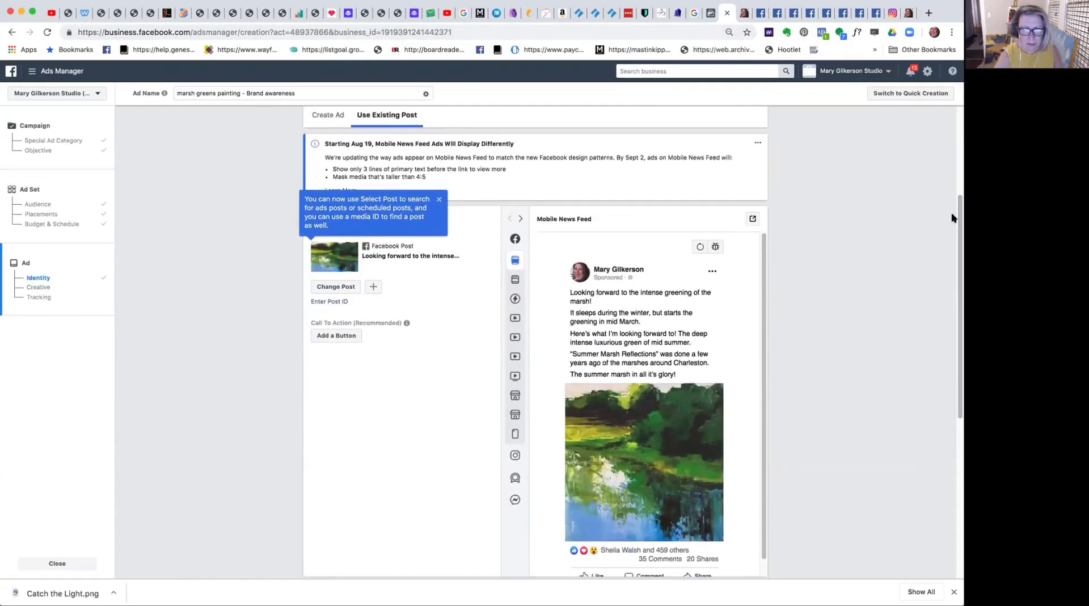
pyautogui.moveTo(512, 263)
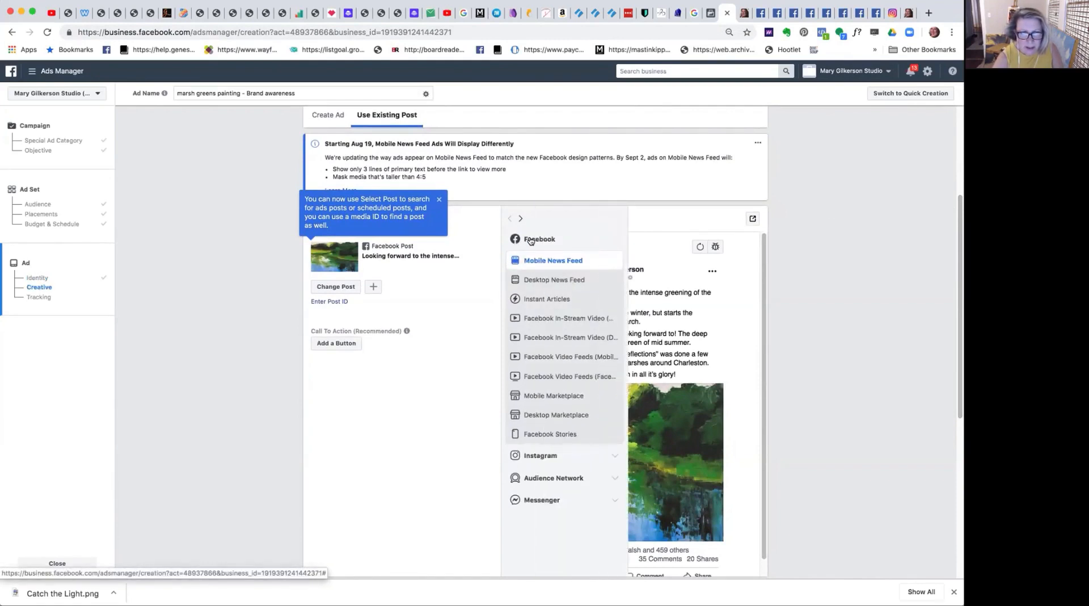
pyautogui.click(532, 280)
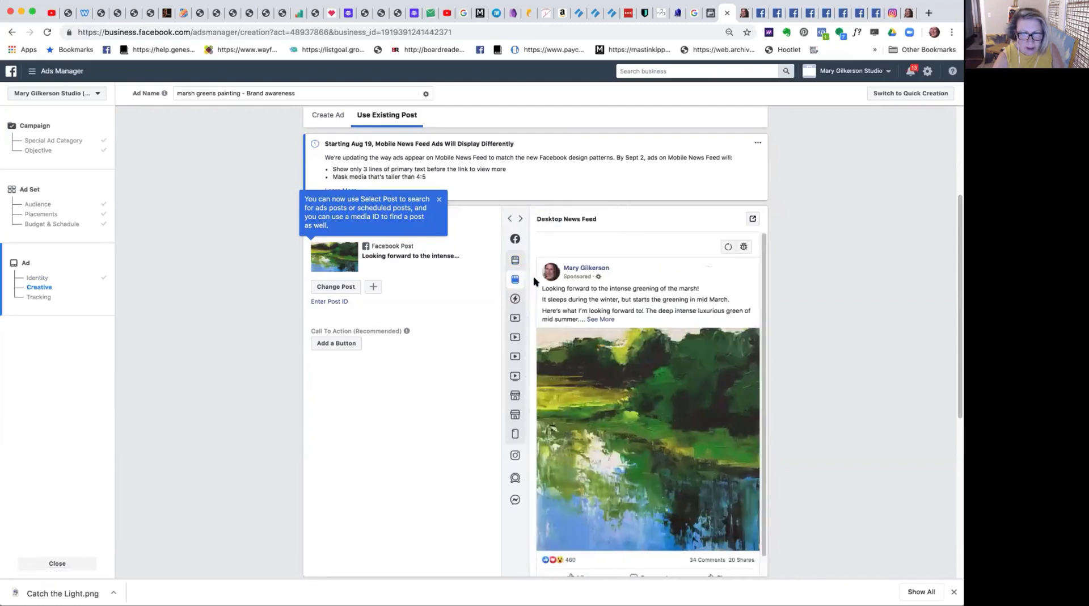
pyautogui.moveTo(532, 278)
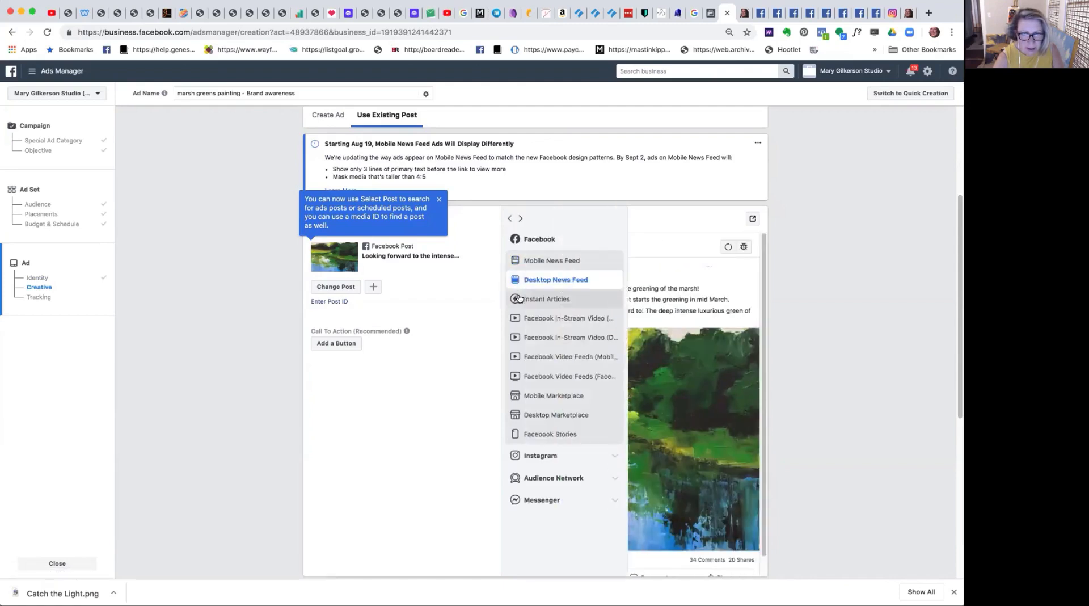
pyautogui.click(539, 301)
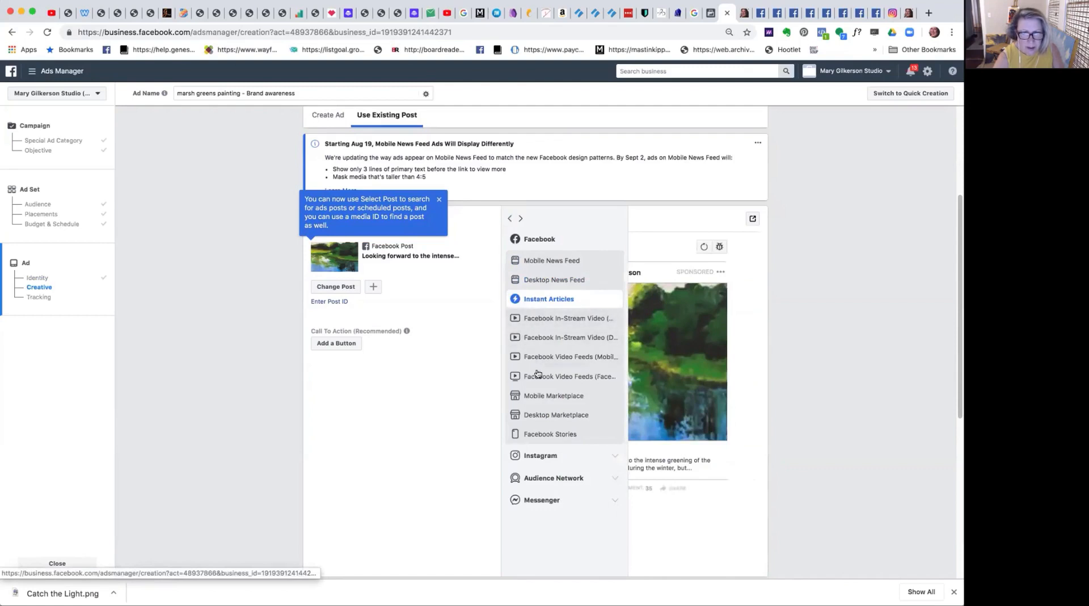
pyautogui.click(543, 455)
pyautogui.click(544, 477)
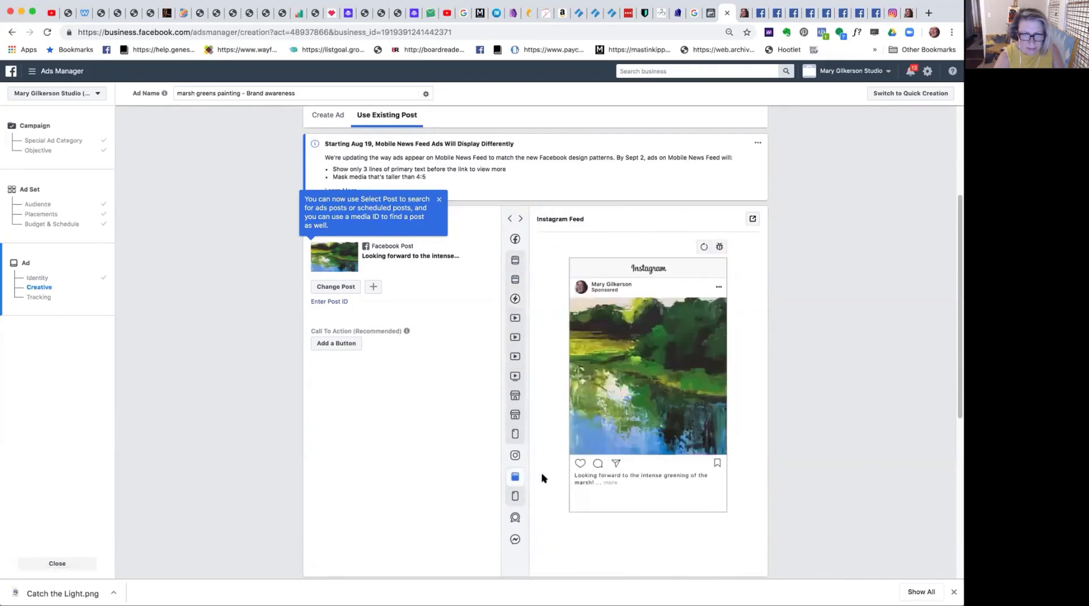
pyautogui.click(524, 496)
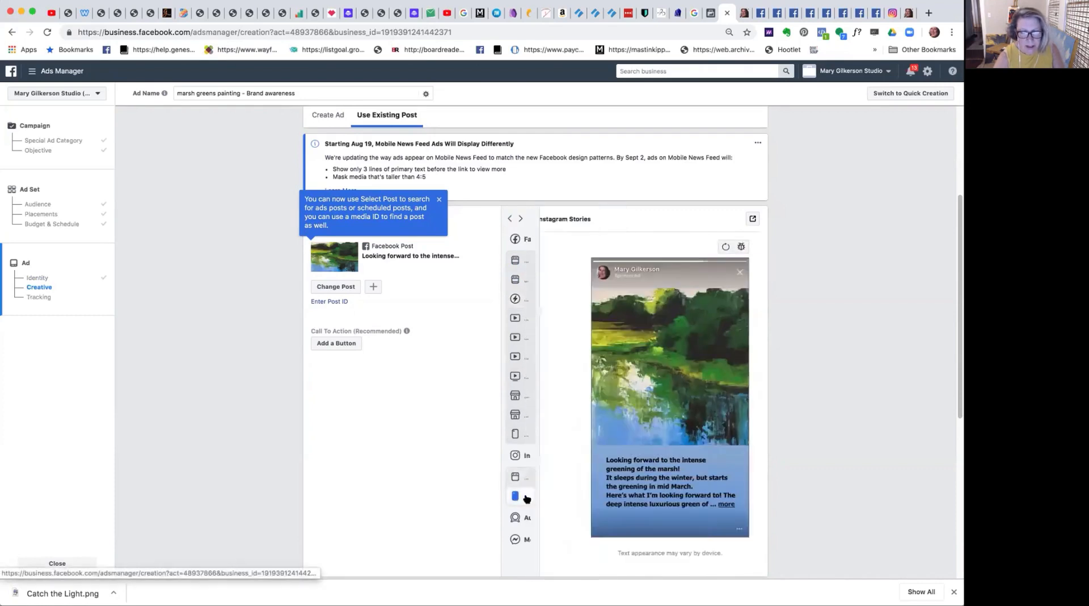
pyautogui.moveTo(523, 496)
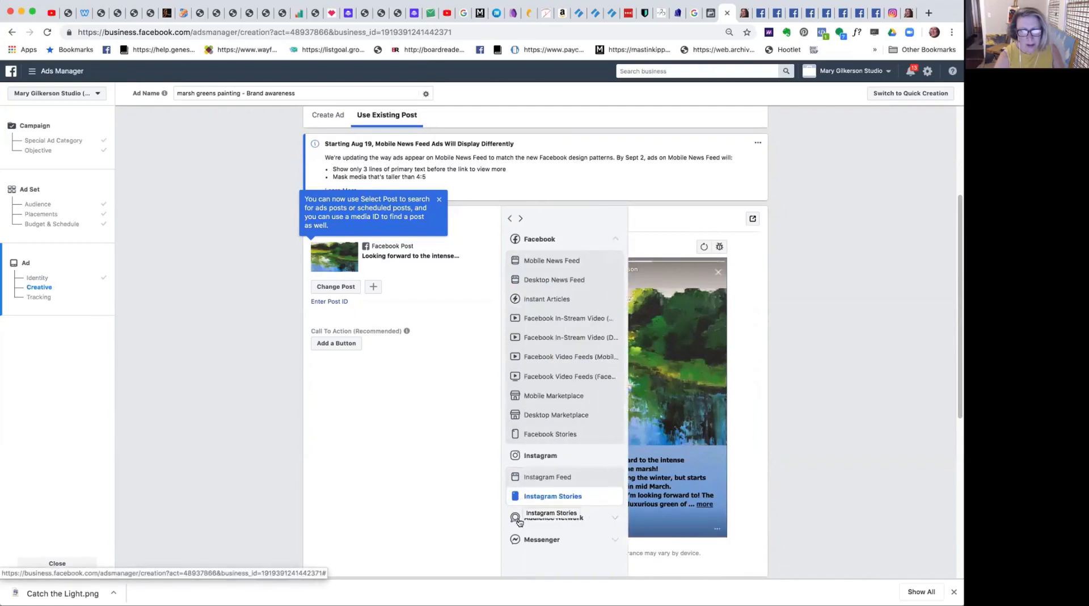
pyautogui.click(532, 541)
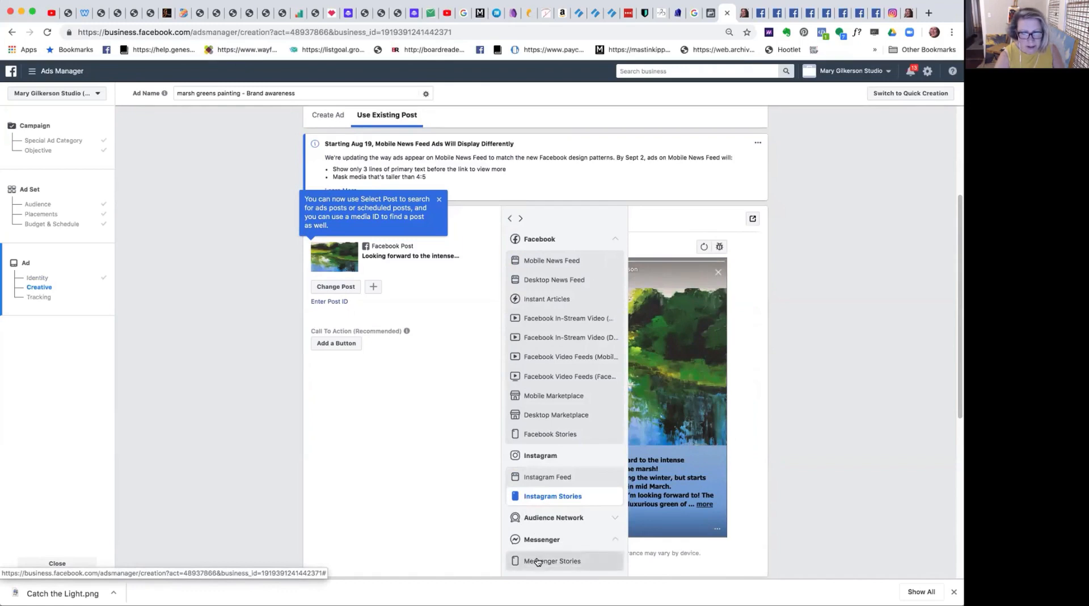
pyautogui.click(537, 561)
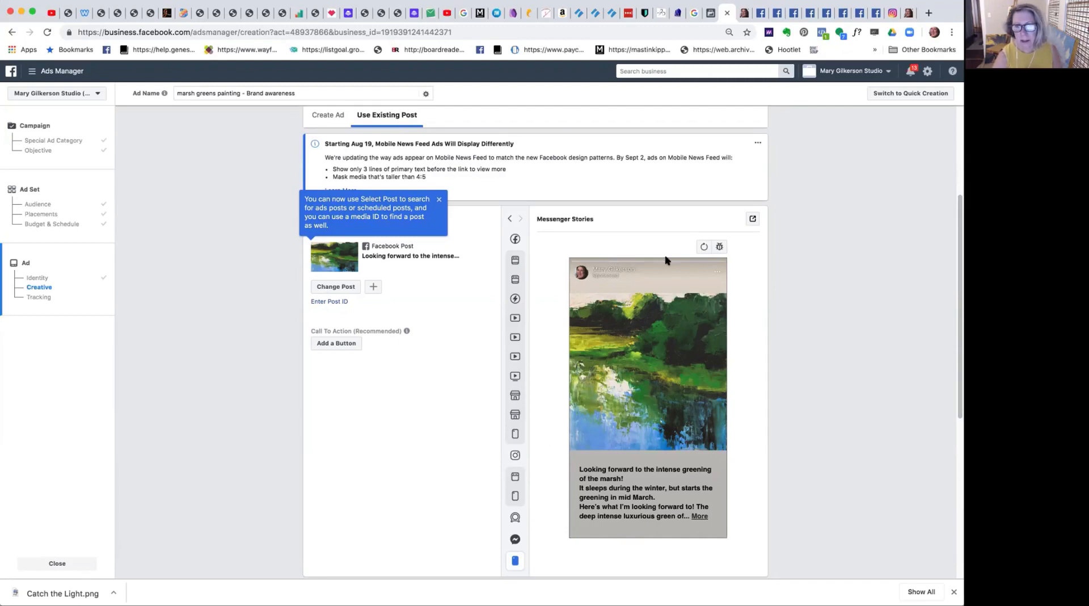
# Check the ad's tracking settings and confirm the ad to submit the campaign.
pyautogui.scroll(-5, 956, 259)
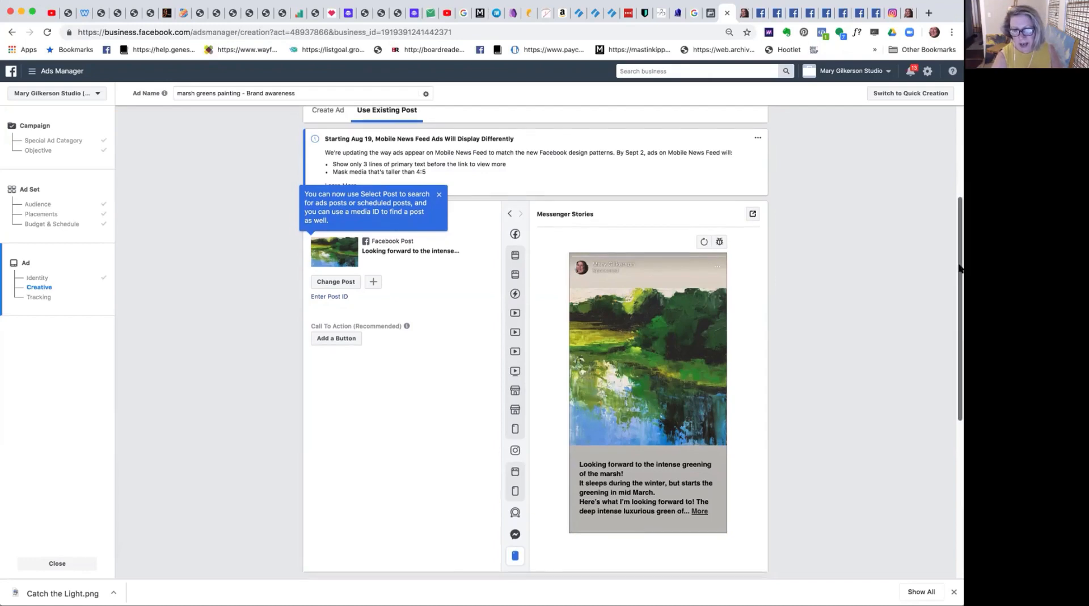
pyautogui.scroll(-5, 956, 340)
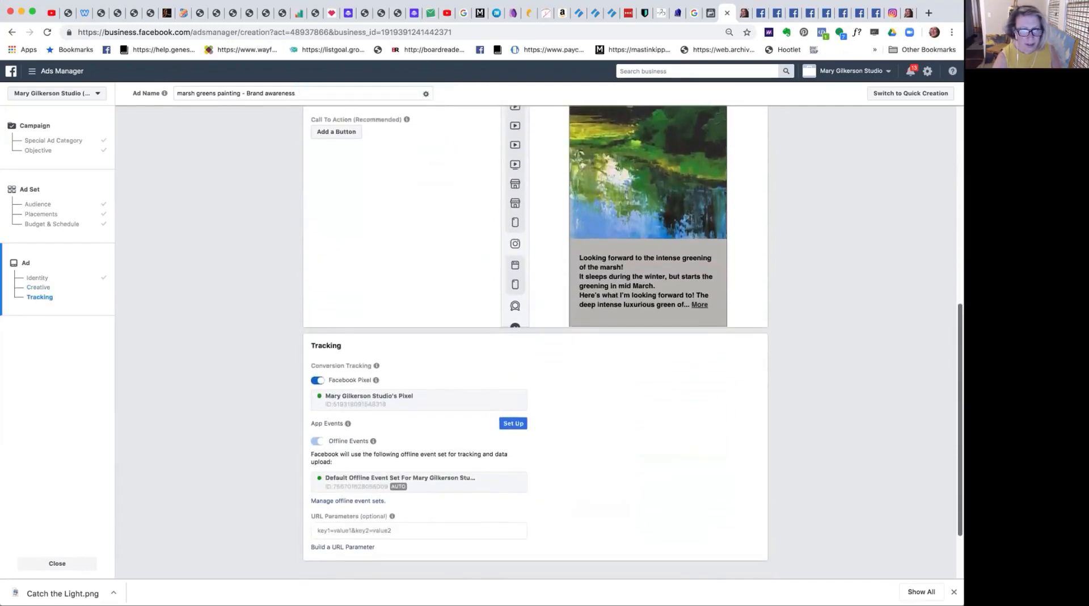
pyautogui.scroll(-2, 535, 340)
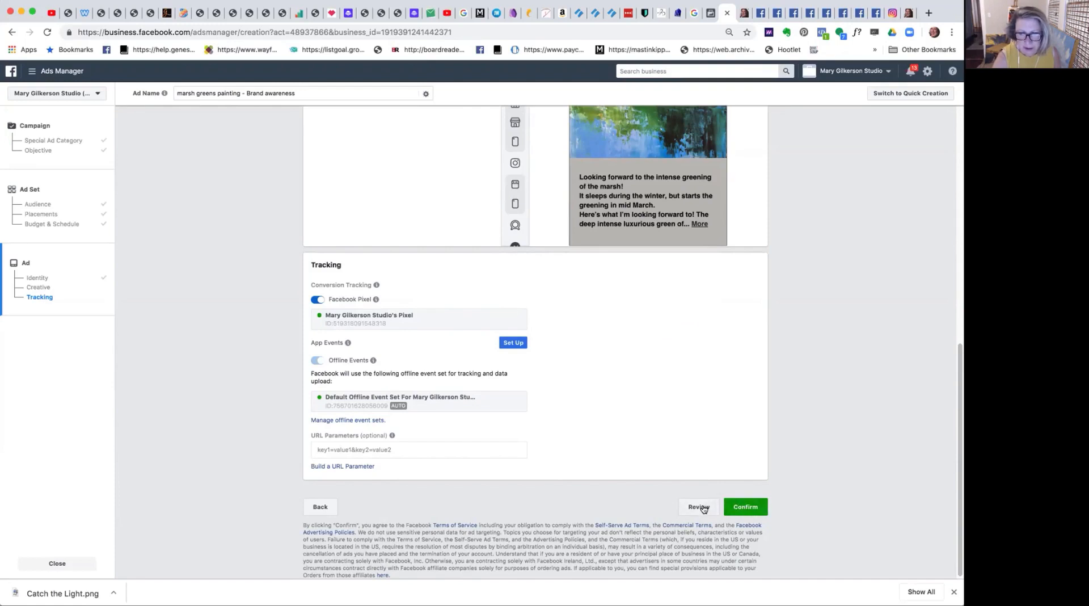
pyautogui.click(743, 506)
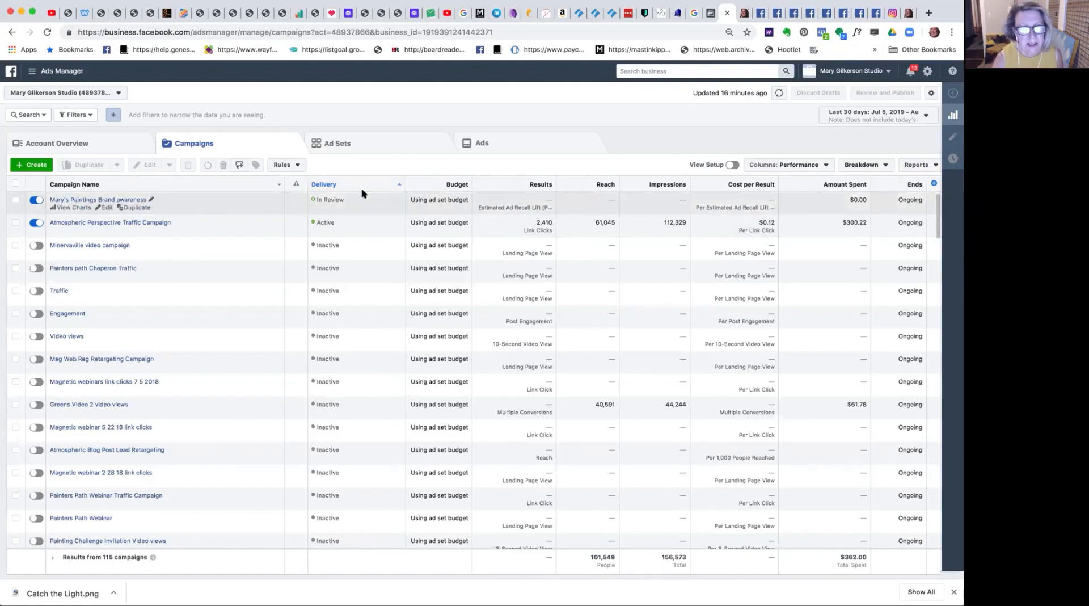
# Duplicate the new paintings Brand awareness campaign, making 1 copy.
pyautogui.click(136, 209)
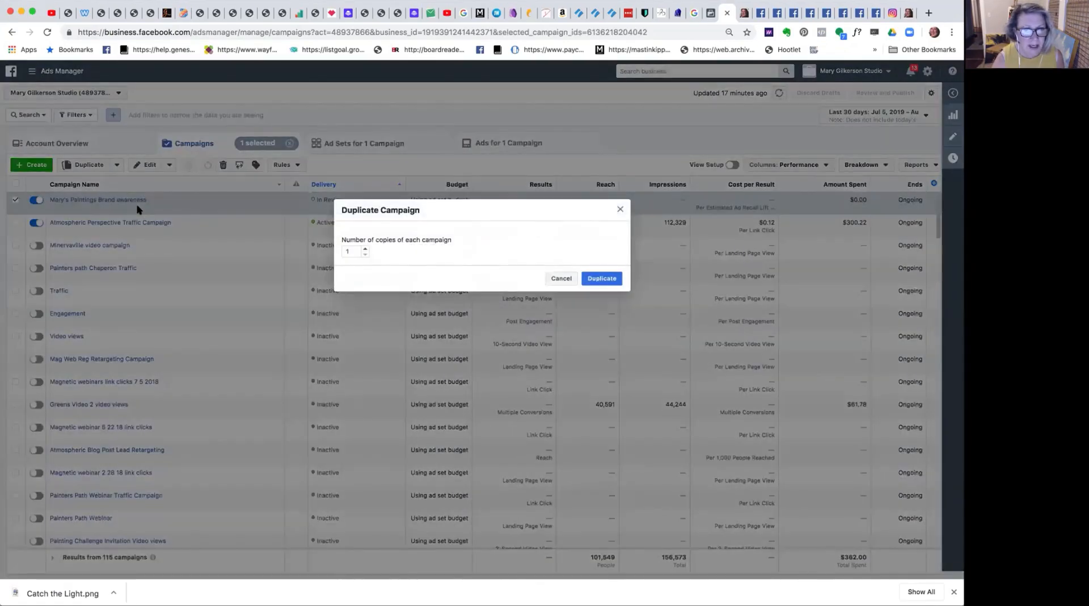
pyautogui.click(611, 277)
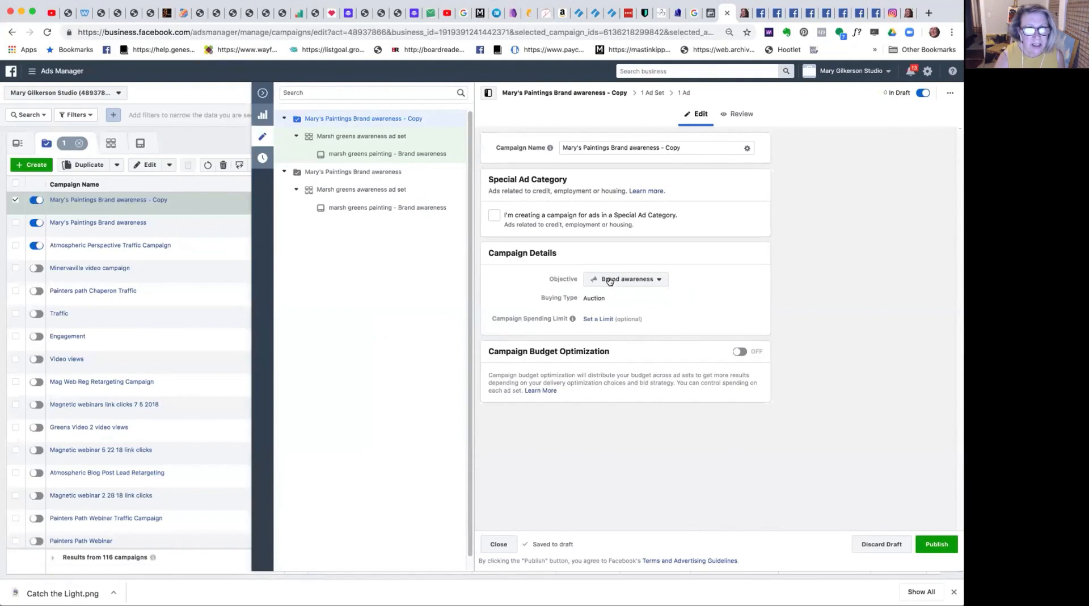
# Replace the "Copy" suffix in the duplicated campaign's name with "artsy audience".
pyautogui.moveTo(427, 120)
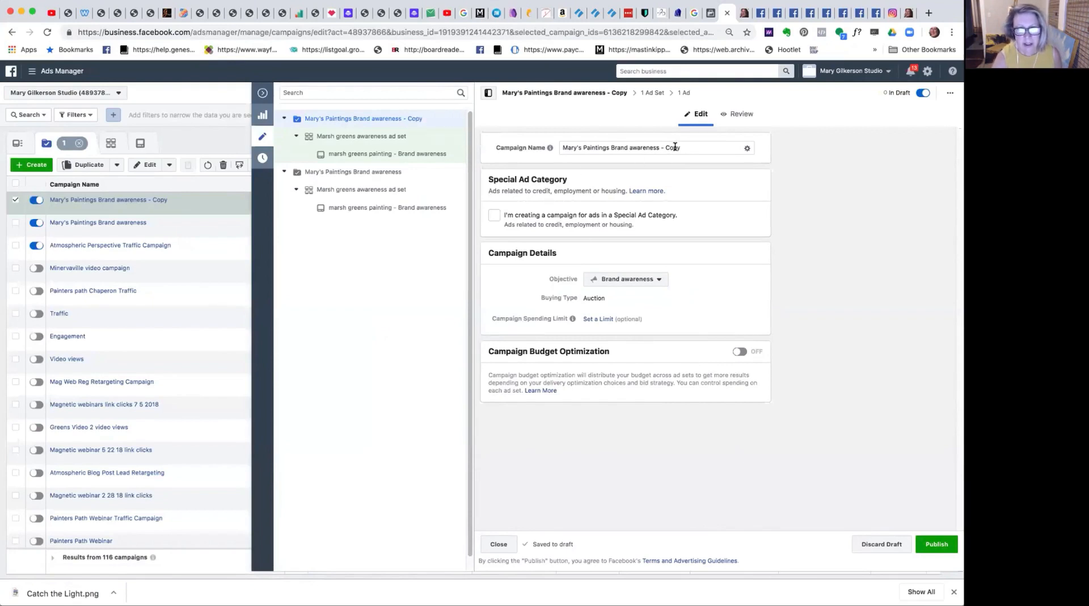
pyautogui.moveTo(681, 147); pyautogui.dragTo(666, 147)
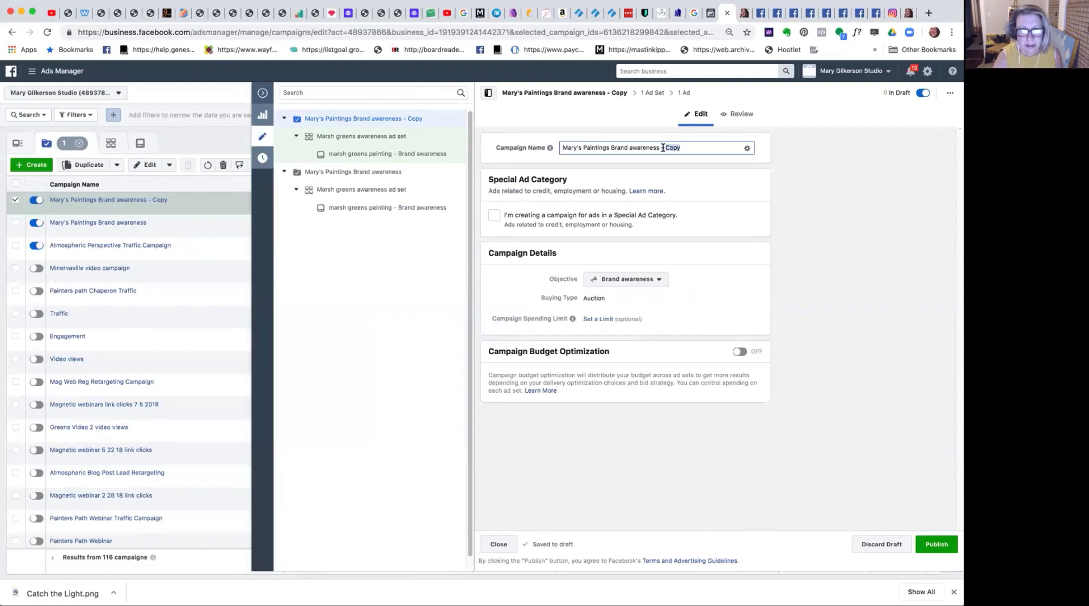
pyautogui.write('ar')
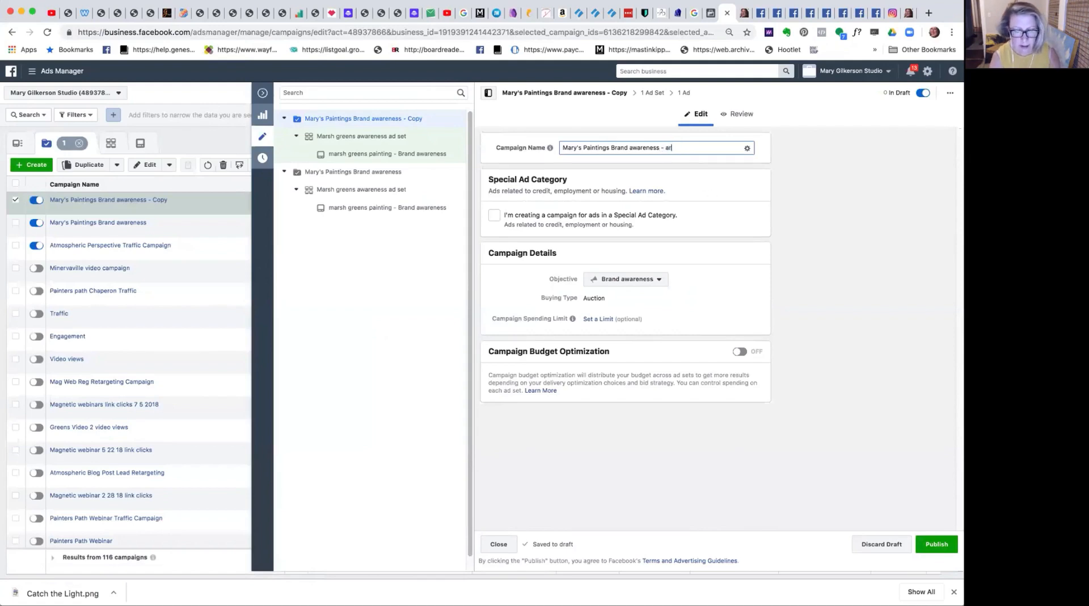
pyautogui.write('tsy audience')
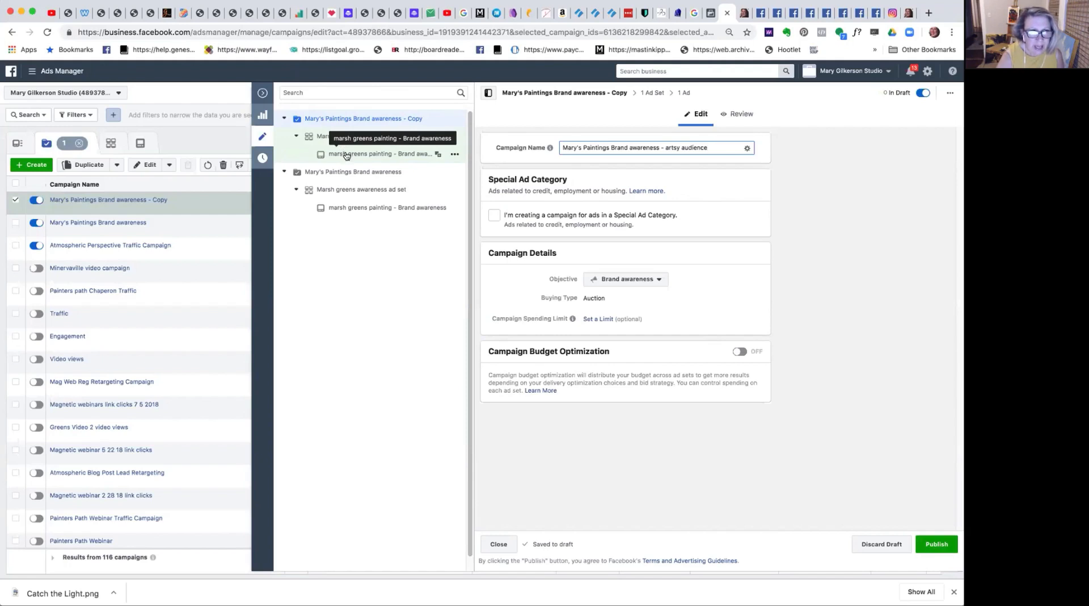
# Switch the audience of the artsy audience campaign's Marsh greens awareness ad set to the saved audience "artsy".
pyautogui.click(330, 139)
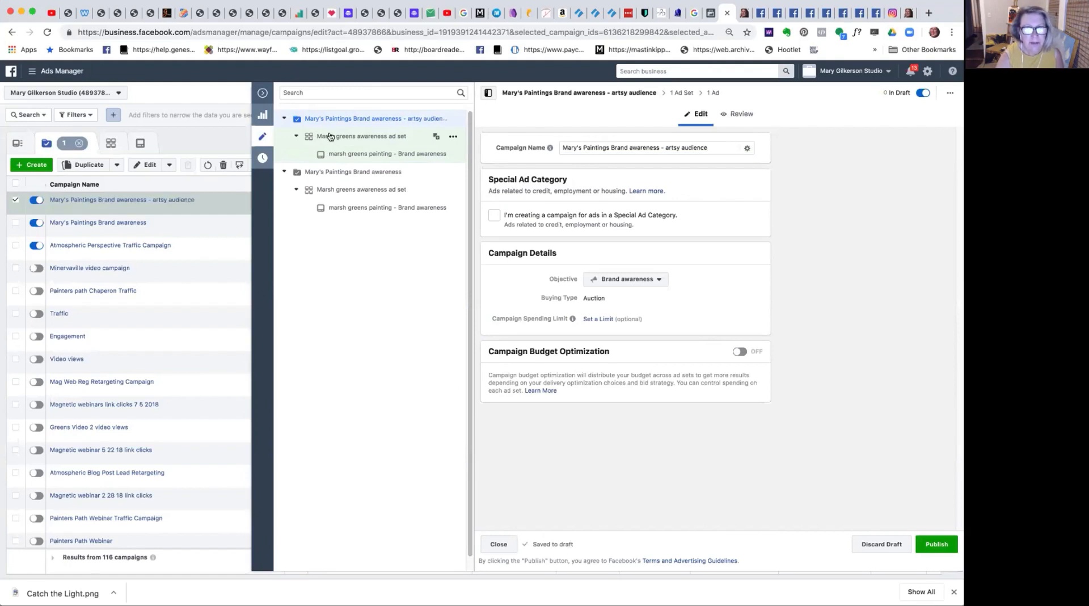
pyautogui.click(341, 136)
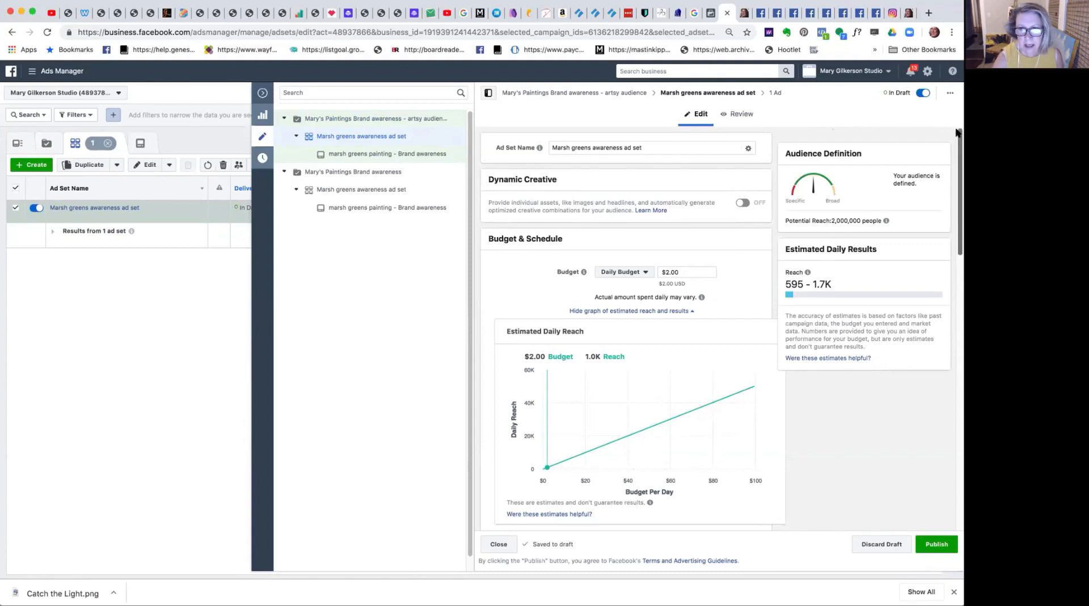
pyautogui.moveTo(958, 135); pyautogui.dragTo(934, 291)
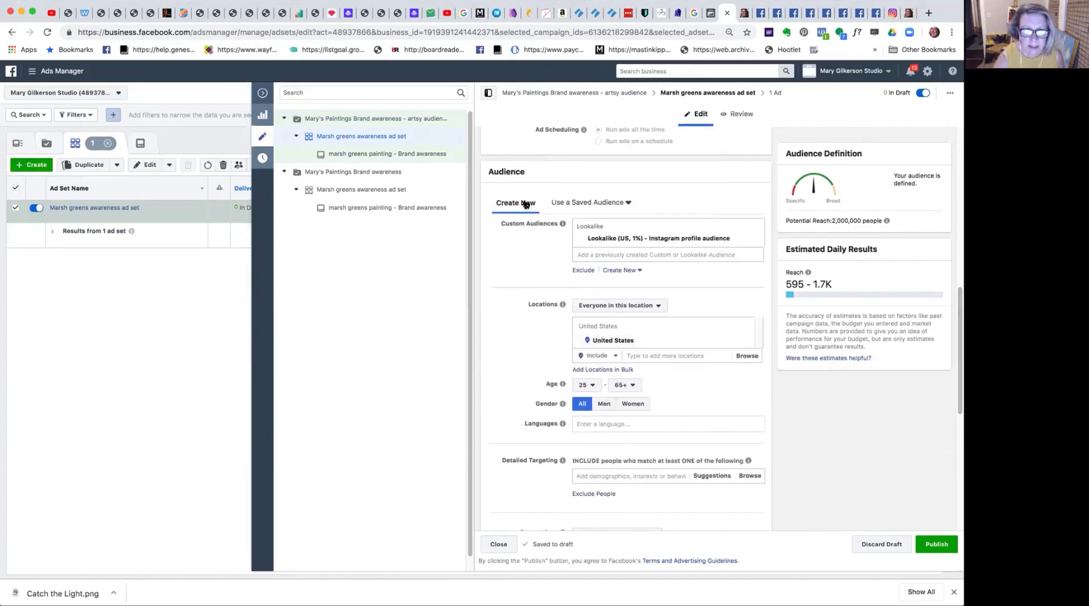
pyautogui.click(575, 204)
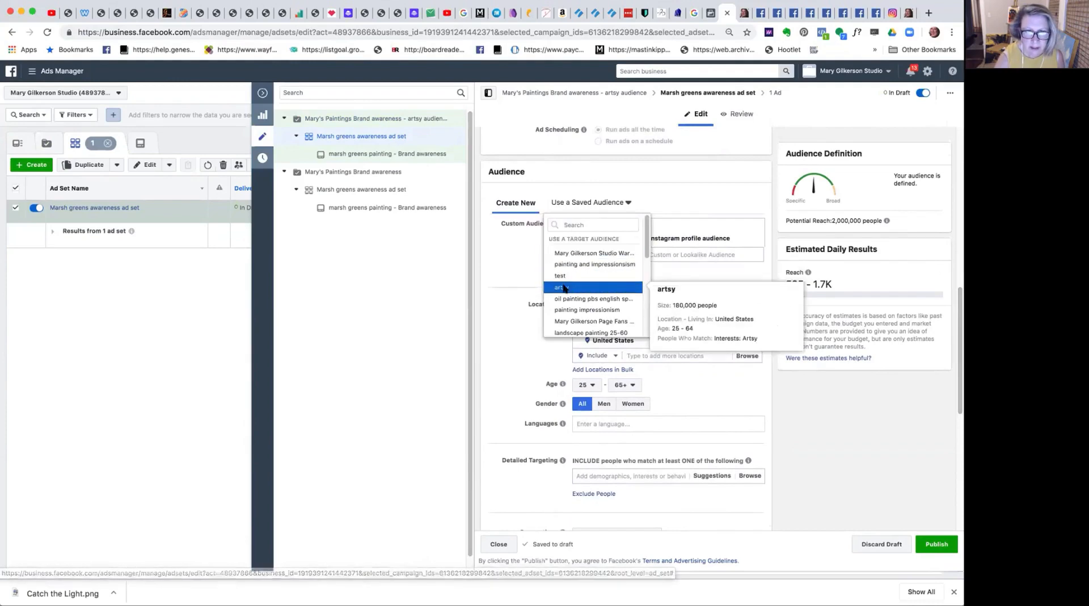
pyautogui.click(563, 288)
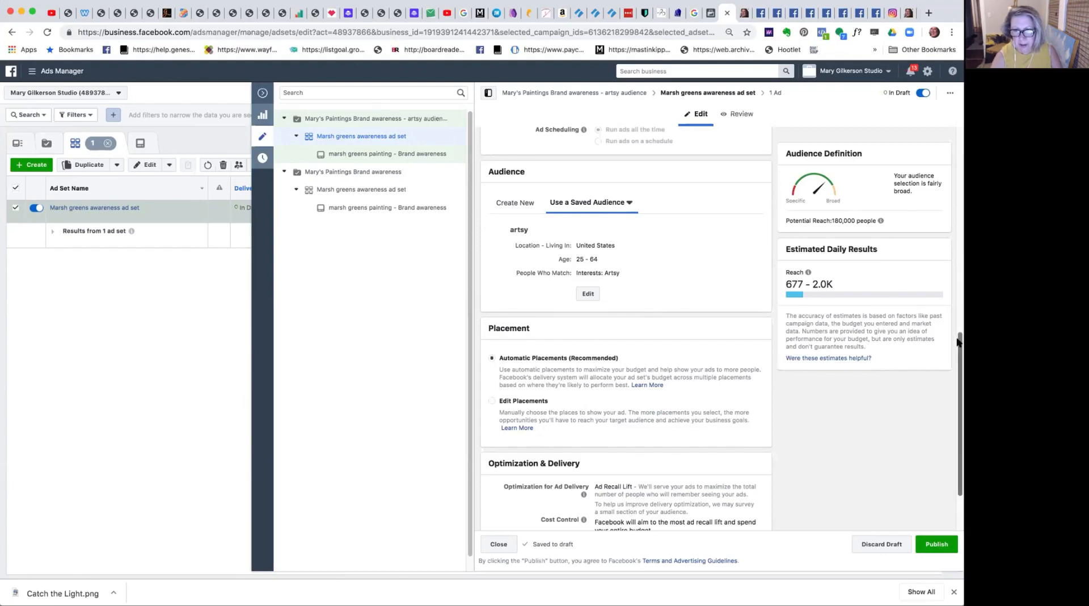
# Check the ad set's placement, delivery, schedule and budget settings, publish the artsy audience campaign and dismiss the notification.
pyautogui.moveTo(958, 352); pyautogui.dragTo(959, 385)
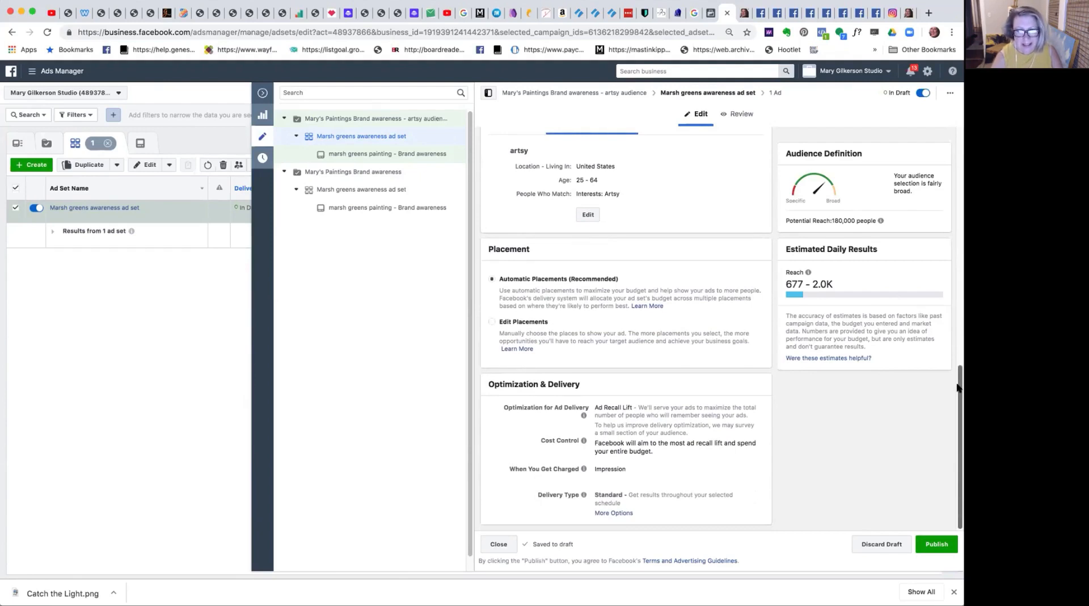
pyautogui.moveTo(958, 387); pyautogui.dragTo(943, 246)
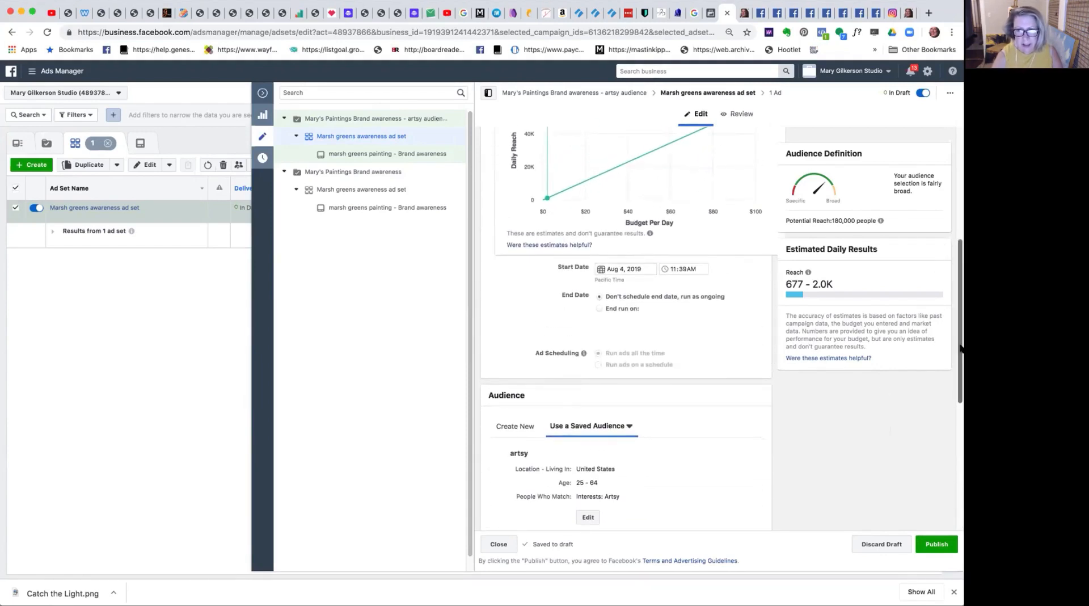
pyautogui.moveTo(957, 350); pyautogui.dragTo(905, 230)
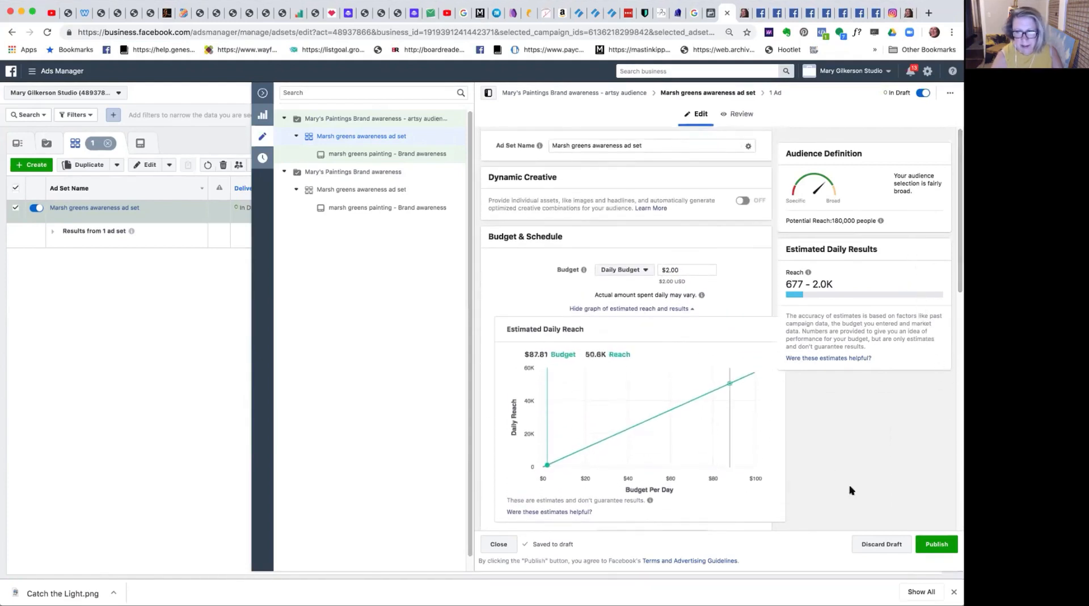
pyautogui.click(931, 544)
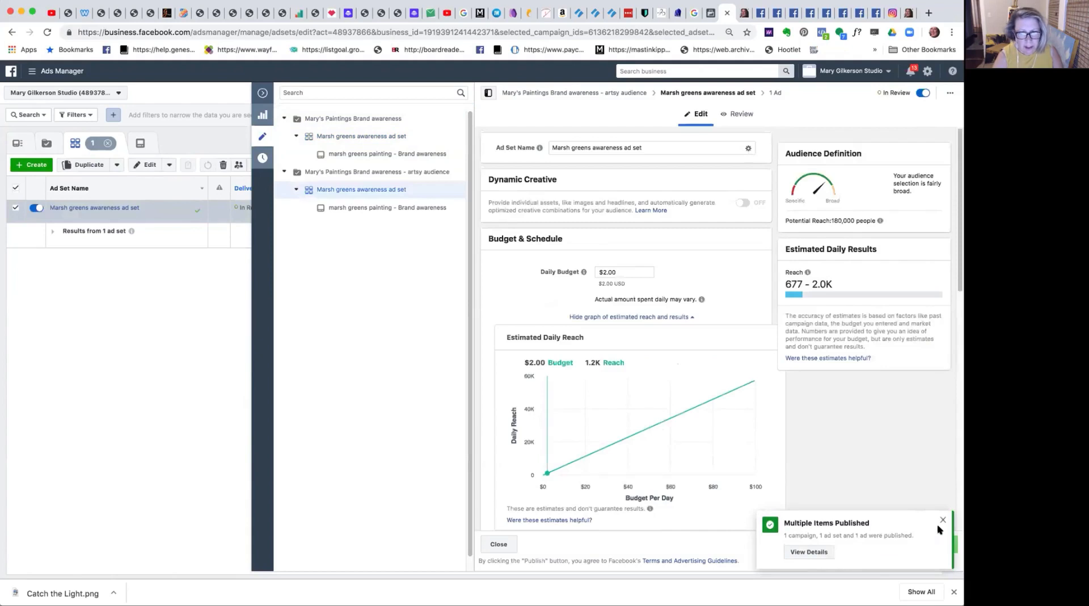
pyautogui.click(942, 519)
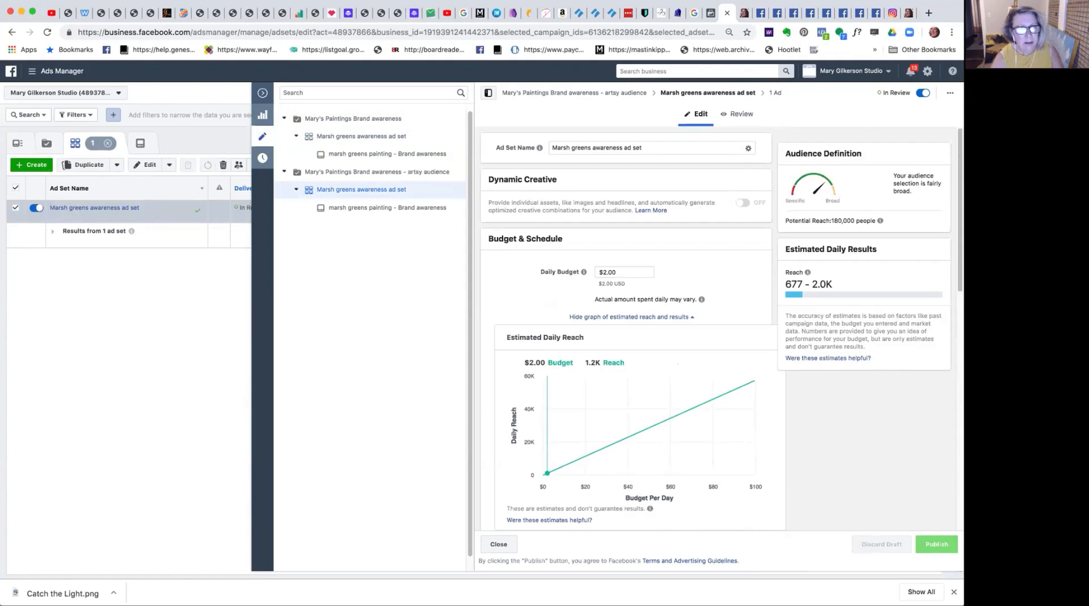
# Close the ad set editor and clear the ad set and campaign selections to list all ad sets.
pyautogui.click(262, 95)
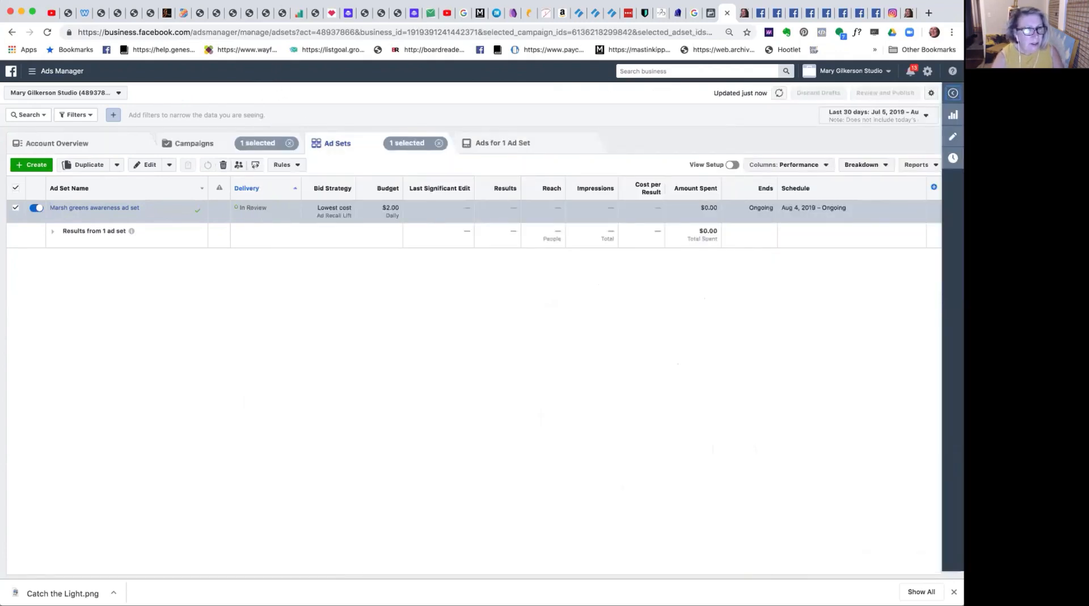
pyautogui.click(15, 208)
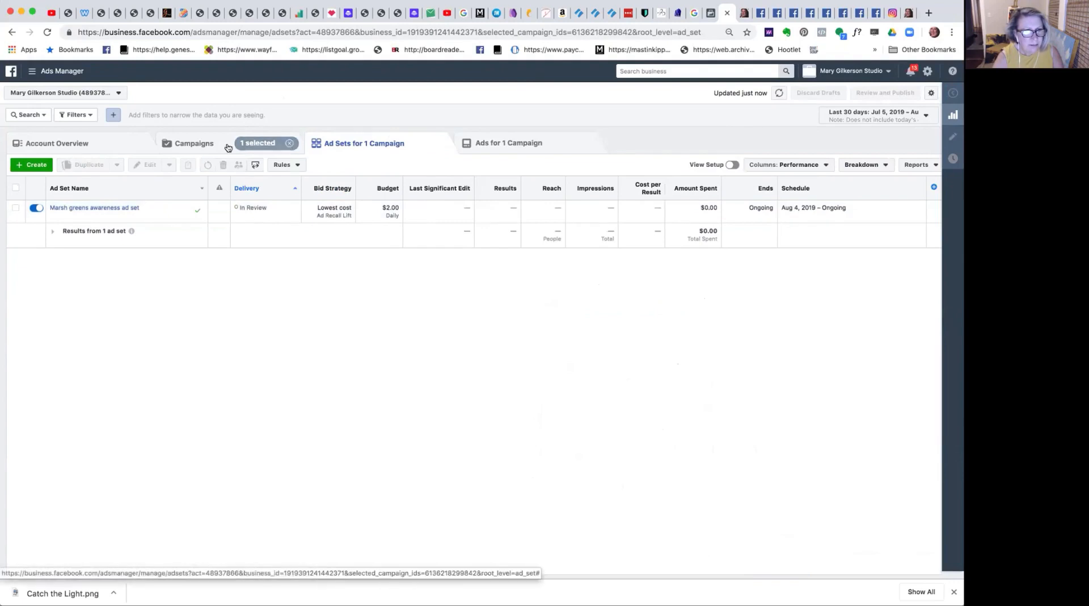
pyautogui.click(287, 143)
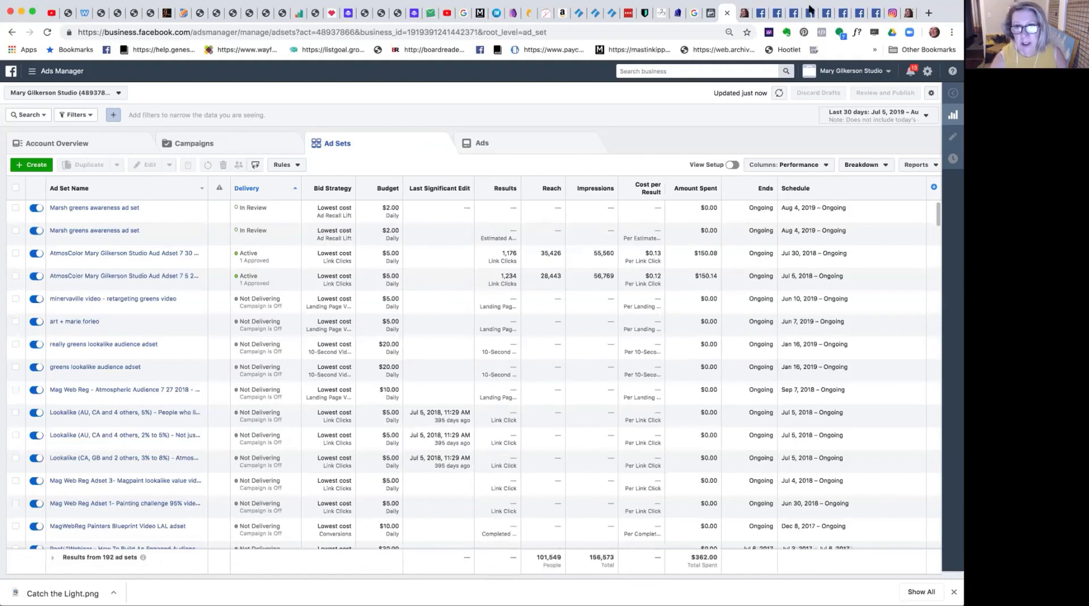
# Look through the open page insights and painting posts for the "What's the low country?" post with a blog link.
pyautogui.click(760, 14)
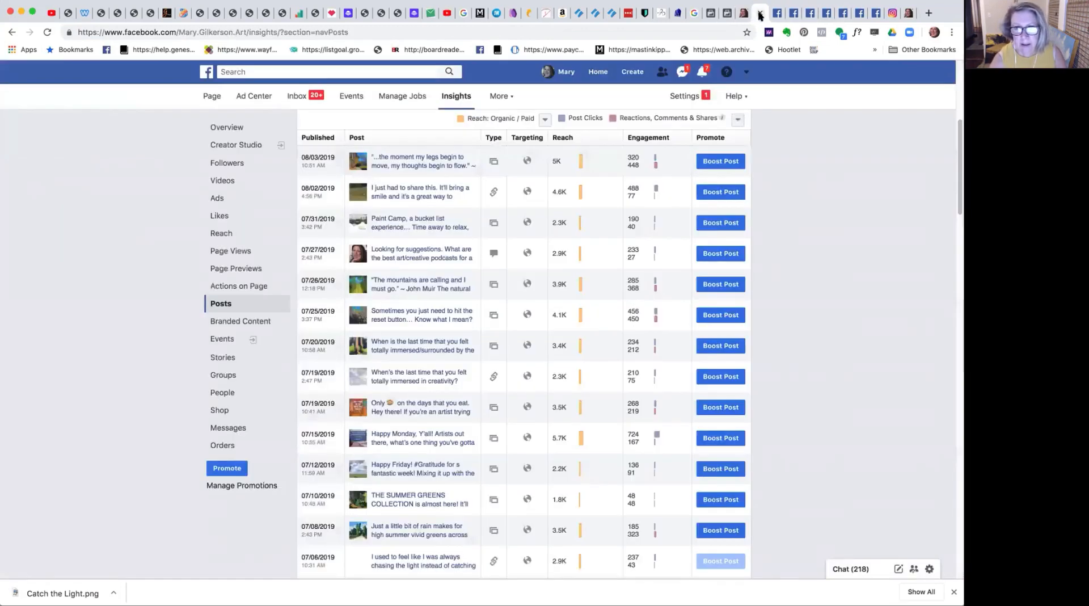
pyautogui.click(777, 15)
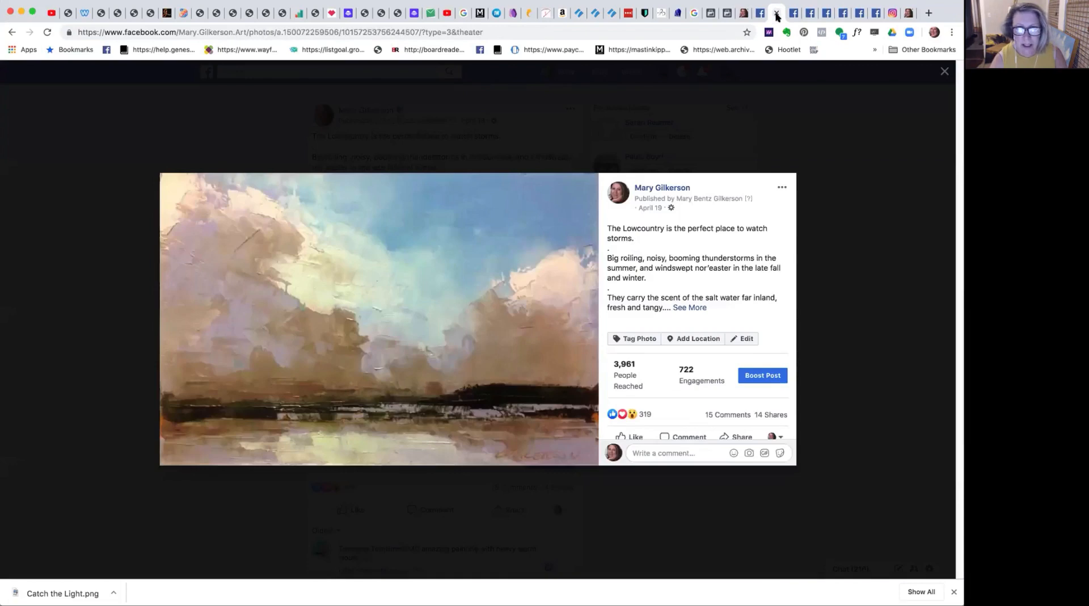
pyautogui.click(792, 14)
pyautogui.click(808, 15)
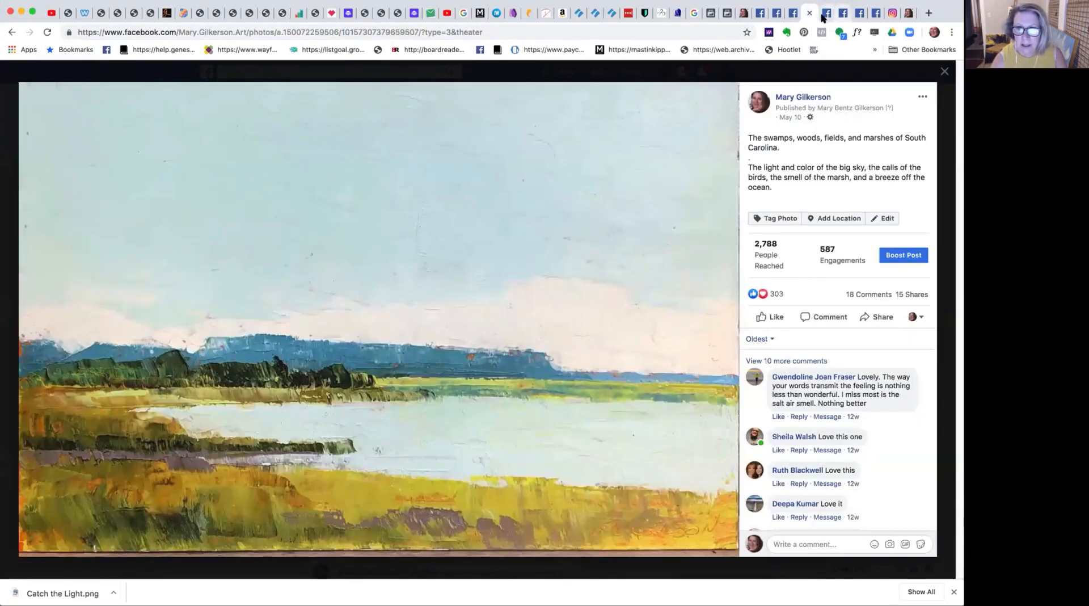
pyautogui.click(822, 15)
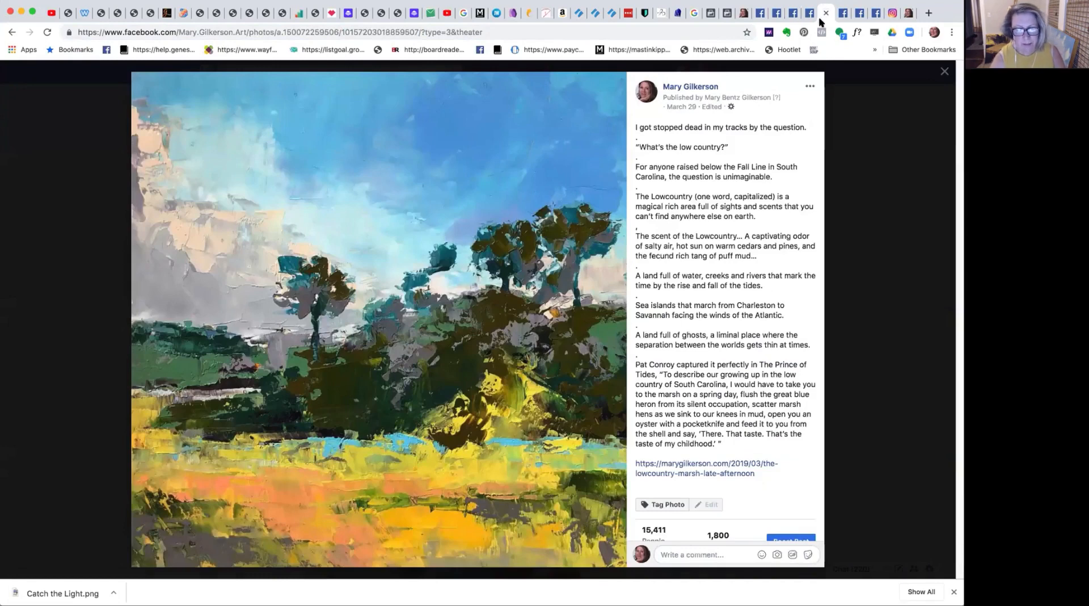
# Open the blog article linked in the Lowcountry post, read through it and close it.
pyautogui.click(719, 475)
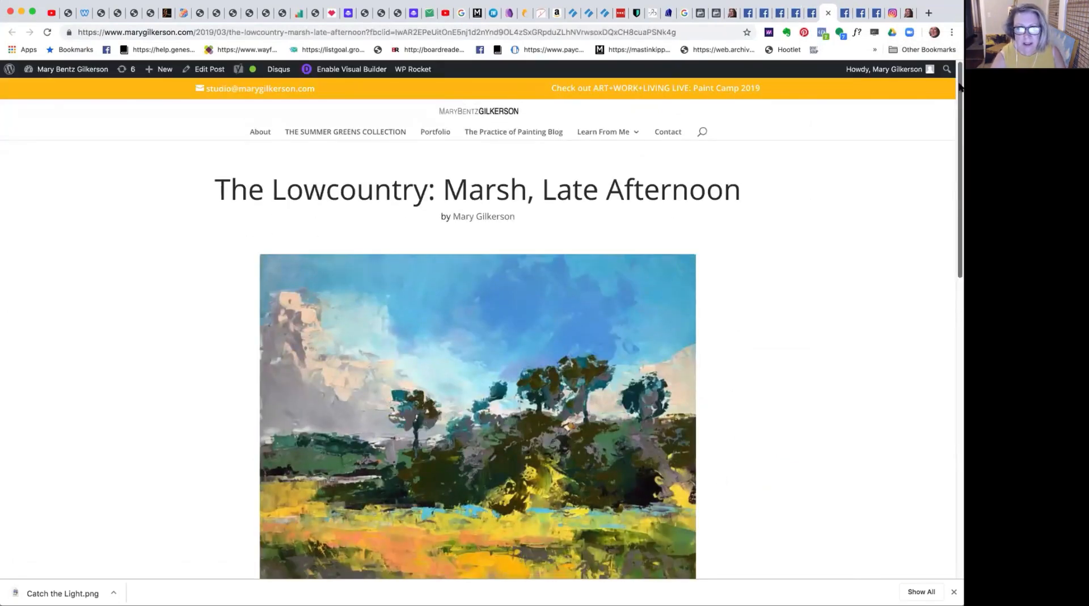
pyautogui.moveTo(958, 85)
pyautogui.mouseDown()
pyautogui.moveTo(937, 290)
pyautogui.moveTo(936, 196)
pyautogui.mouseUp()
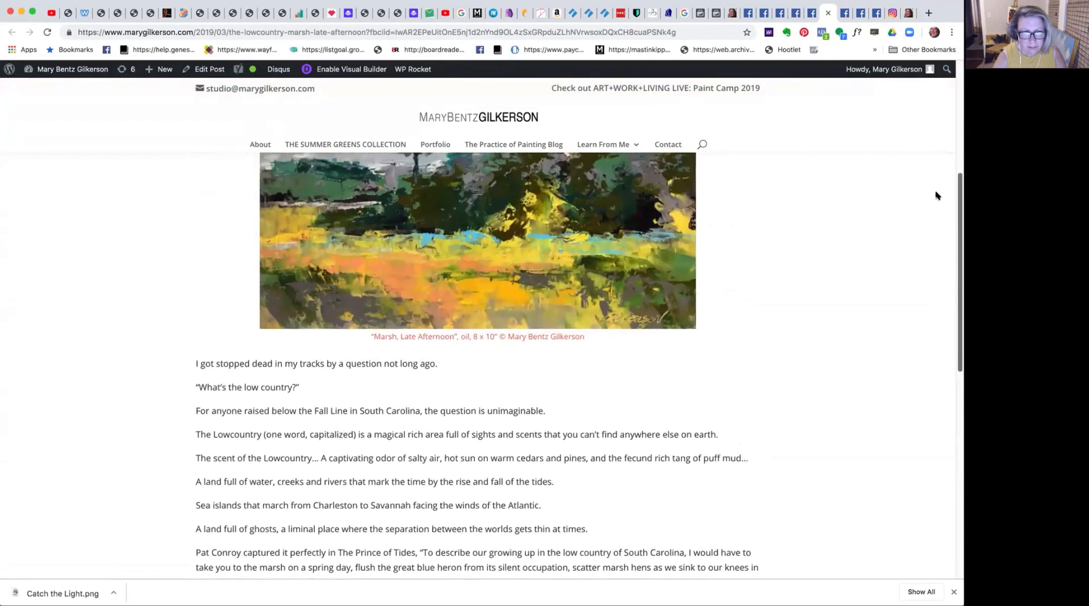
pyautogui.scroll(5, 936, 196)
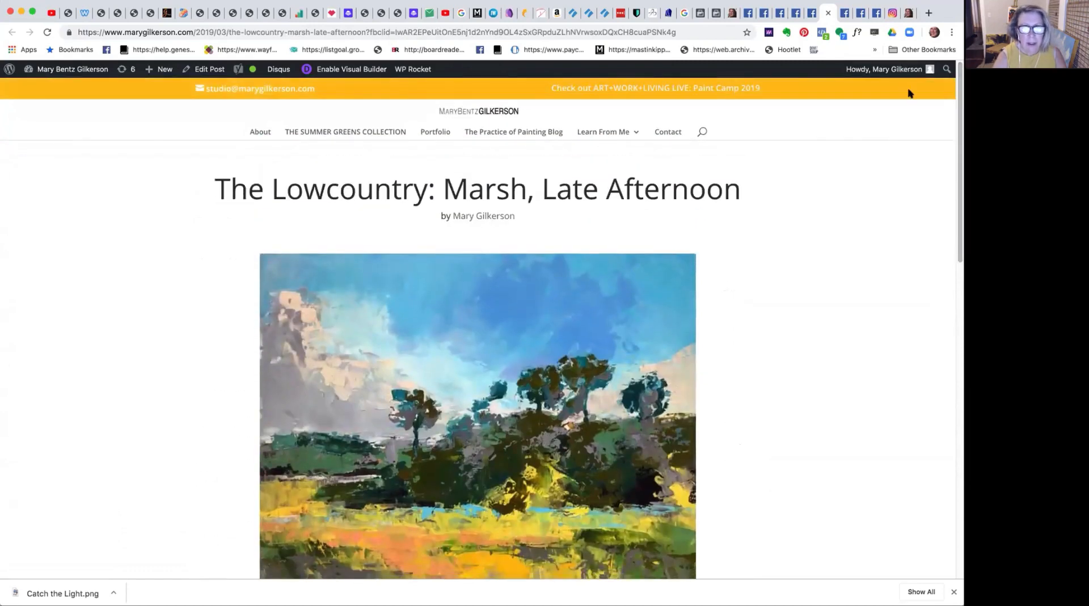
pyautogui.click(827, 14)
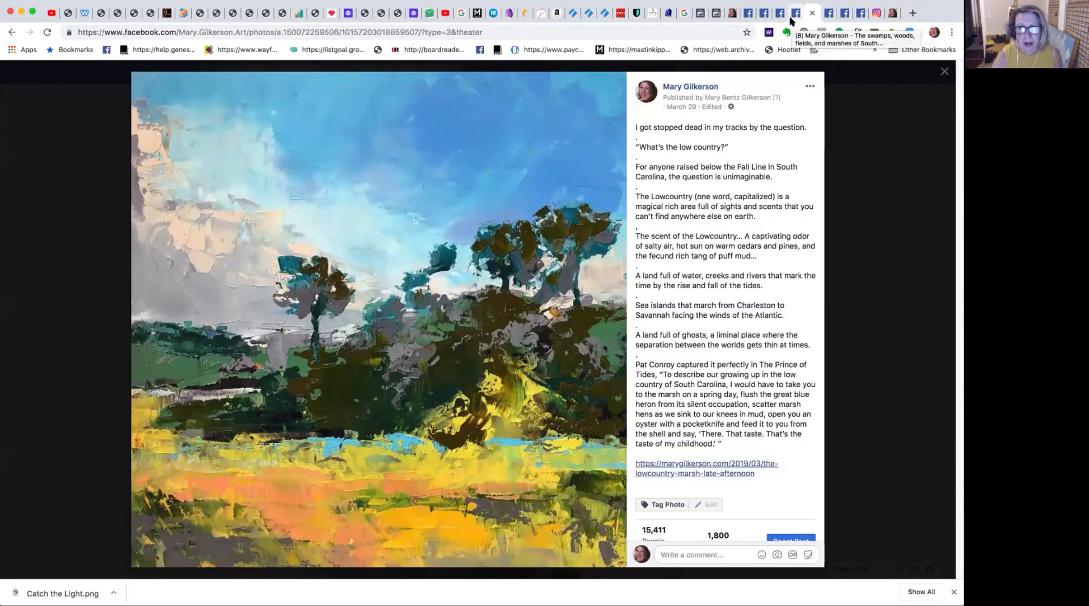
pyautogui.click(416, 32)
pyautogui.moveTo(416, 33); pyautogui.dragTo(338, 33)
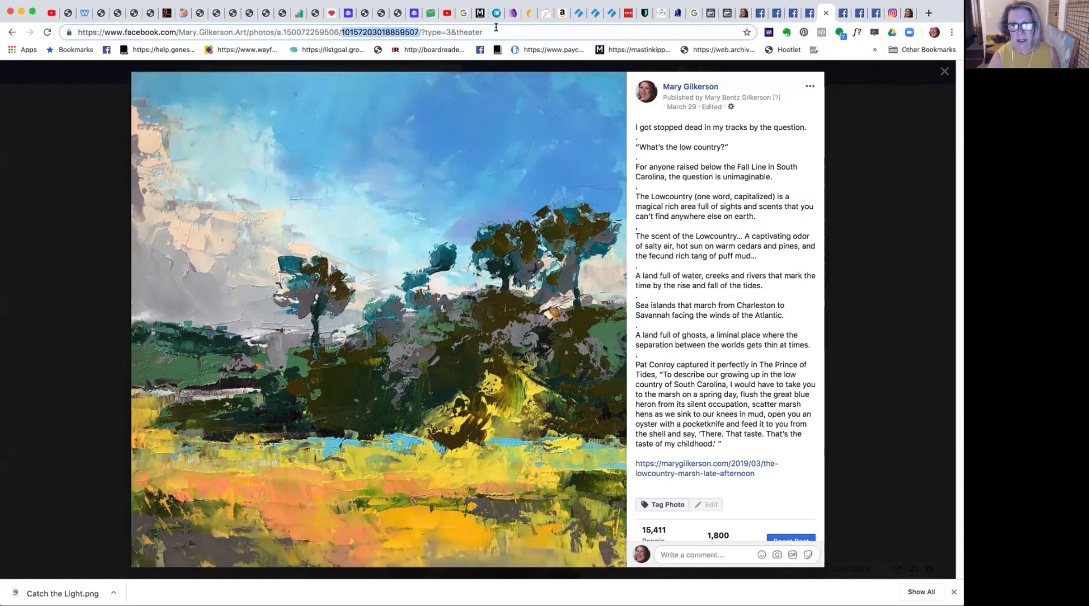
pyautogui.click(724, 17)
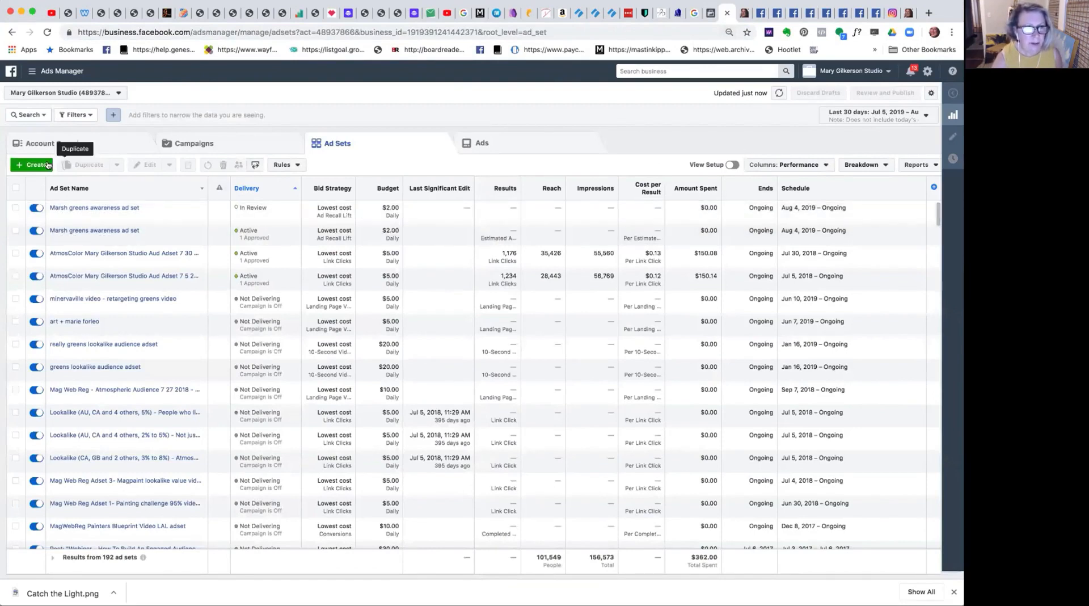
# Start creating a new campaign instead of using an existing one and choose the Traffic objective.
pyautogui.click(27, 165)
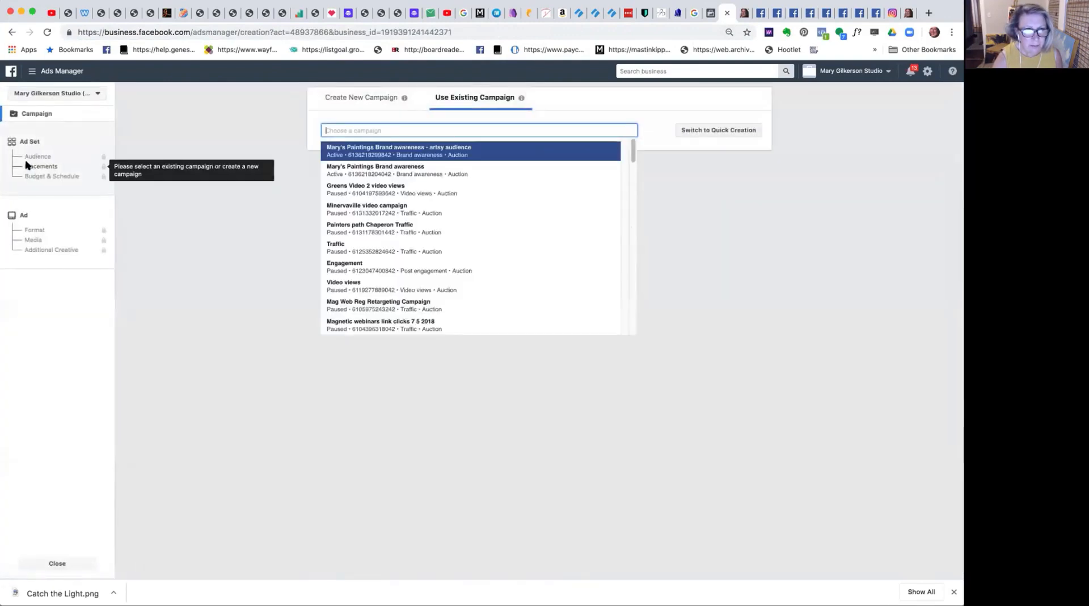
pyautogui.click(370, 99)
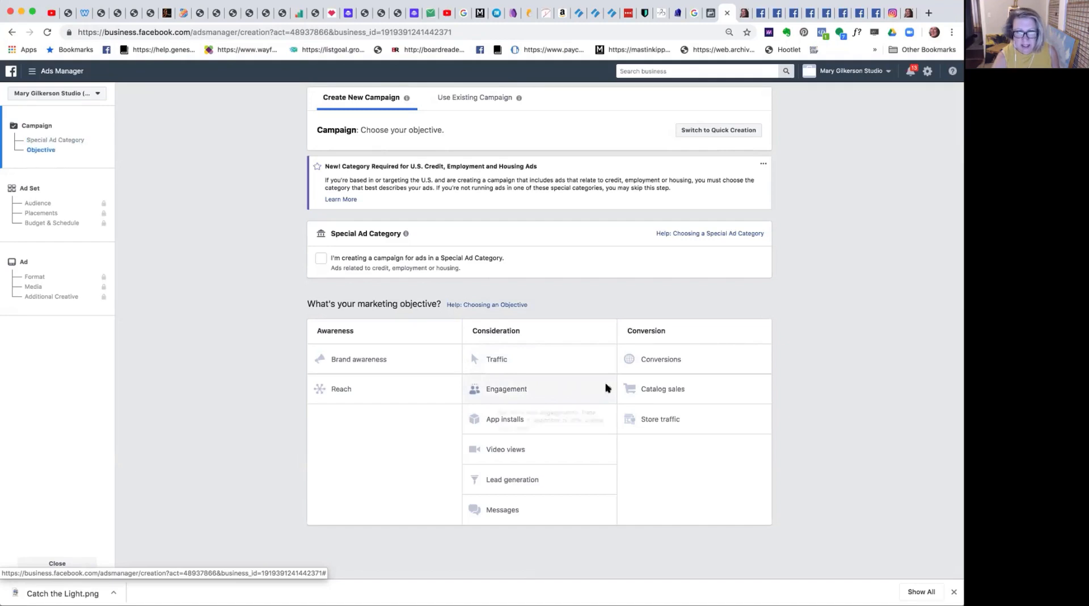
pyautogui.moveTo(608, 389)
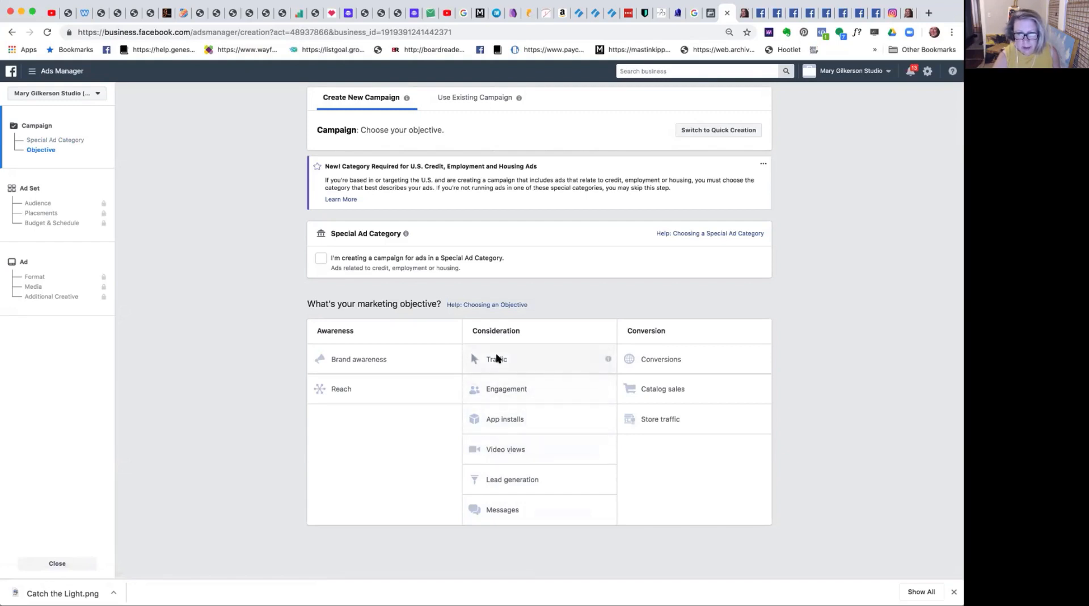
pyautogui.moveTo(608, 359)
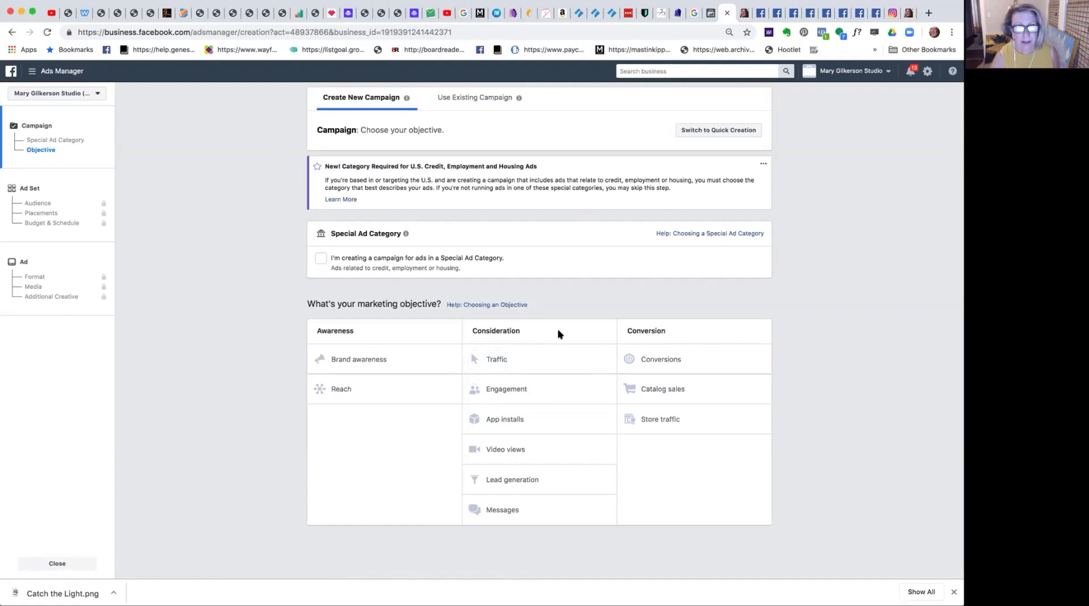
pyautogui.click(501, 361)
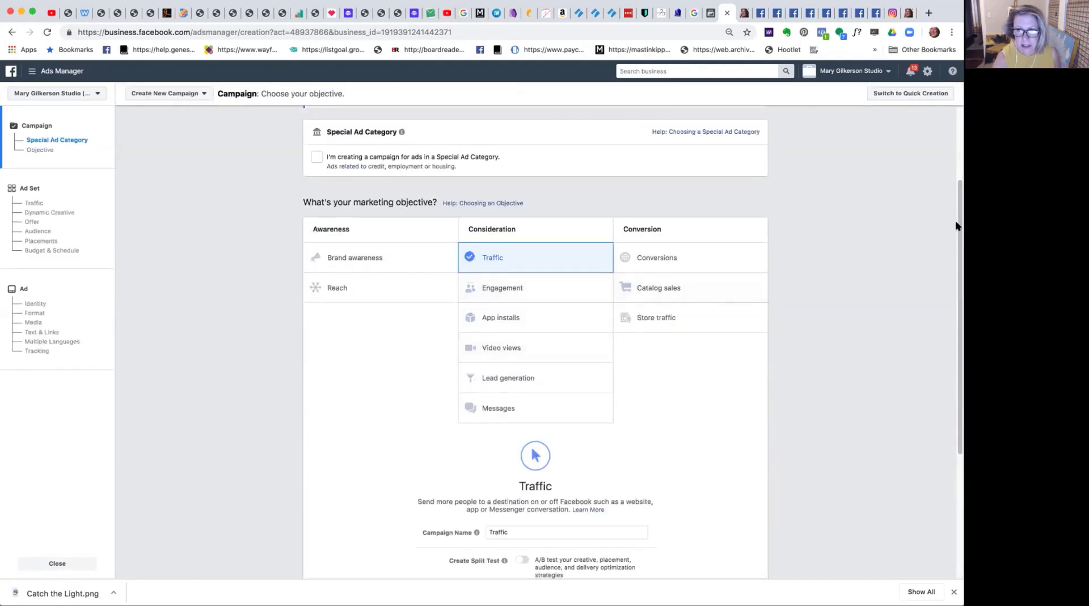
# Name the Traffic campaign "Lowcountry Blues website Traffic".
pyautogui.scroll(-5, 955, 220)
pyautogui.scroll(-1, 535, 341)
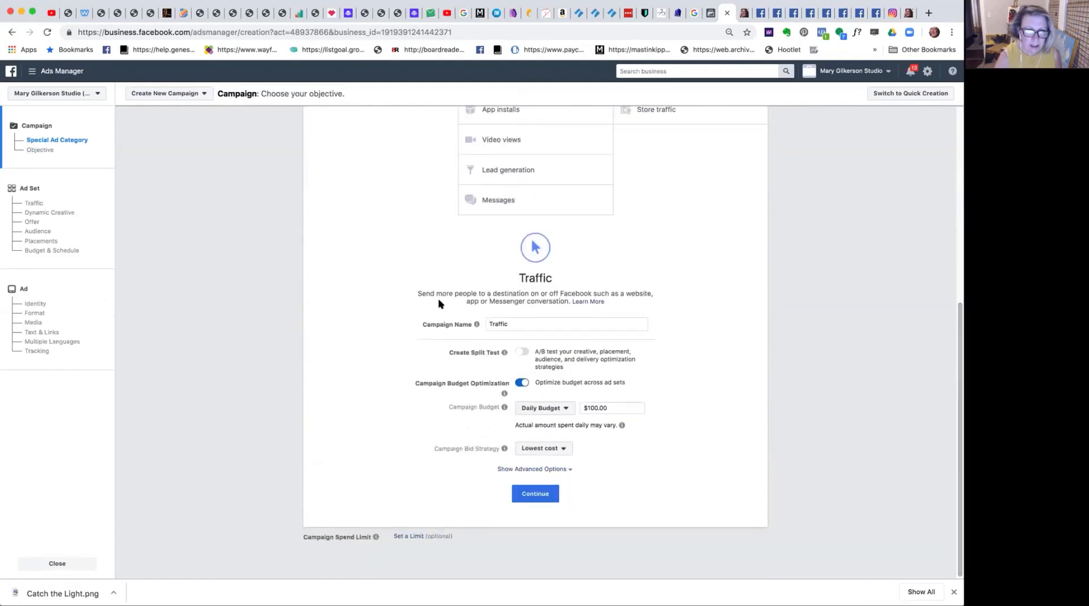
pyautogui.click(486, 323)
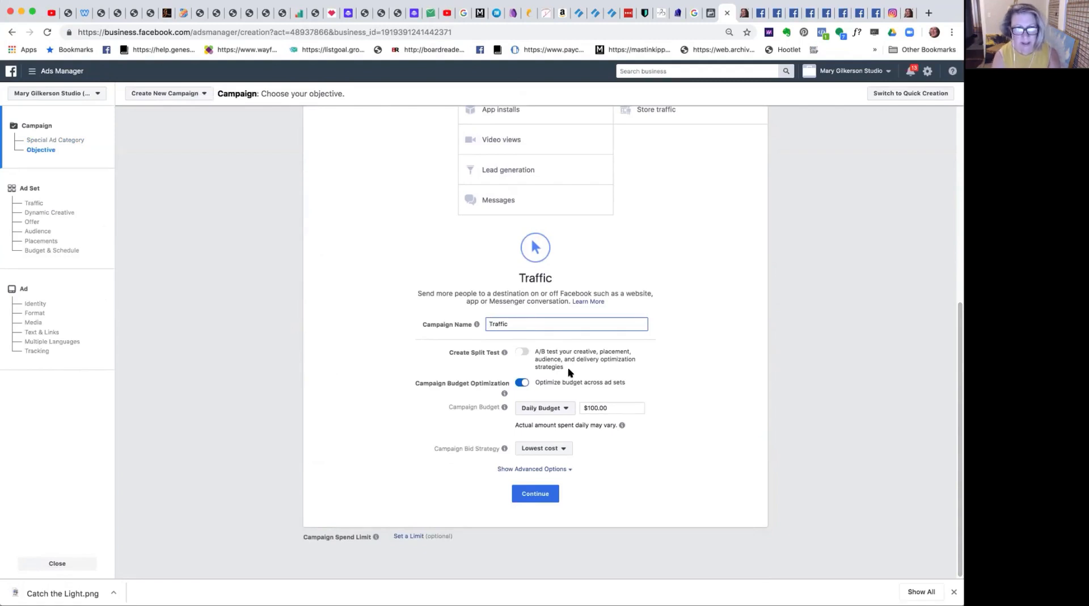
pyautogui.write('Lowcou')
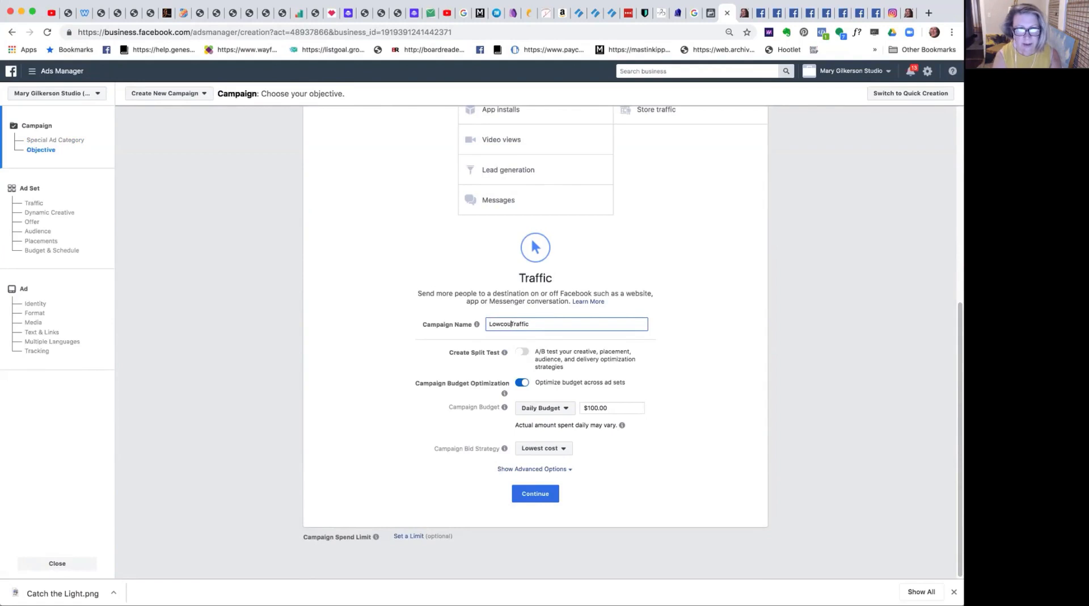
pyautogui.write('ntr')
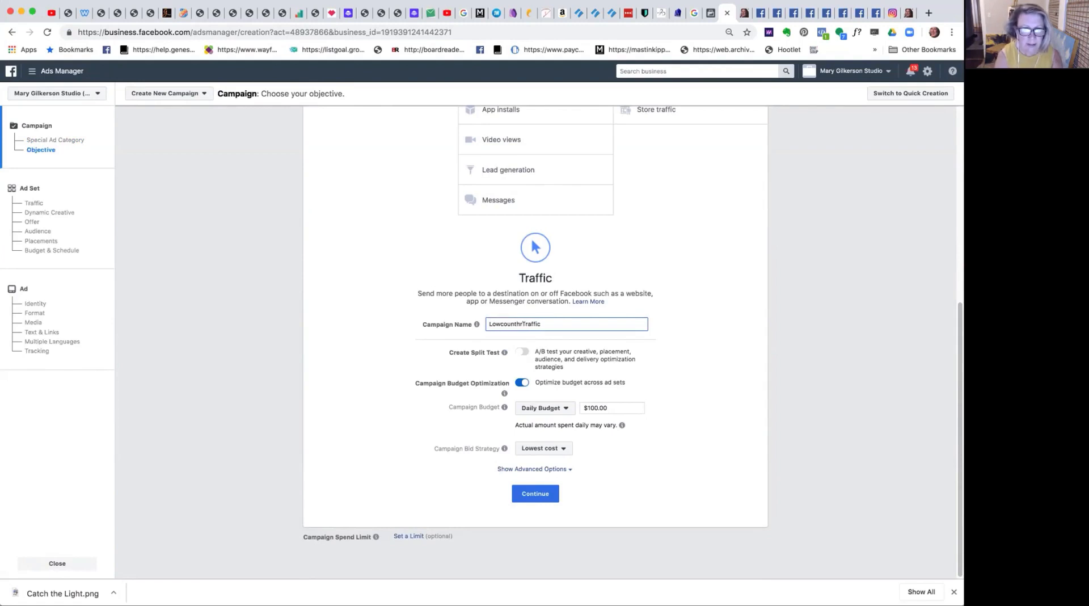
pyautogui.press('BackSpace')
pyautogui.press('BackSpace')
pyautogui.write('ry ')
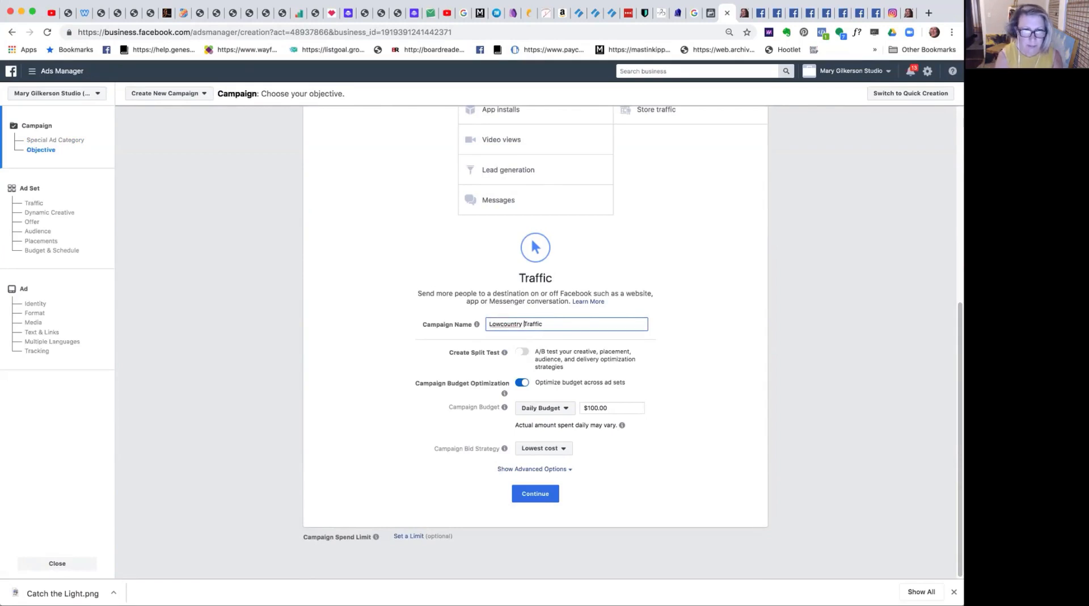
pyautogui.write('Blues')
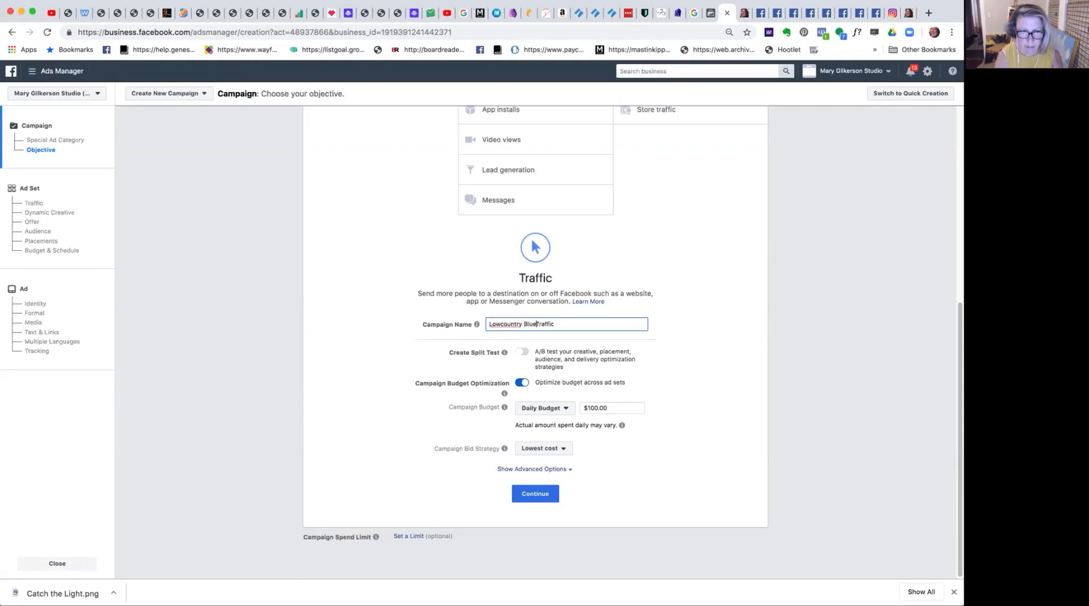
pyautogui.write('websit')
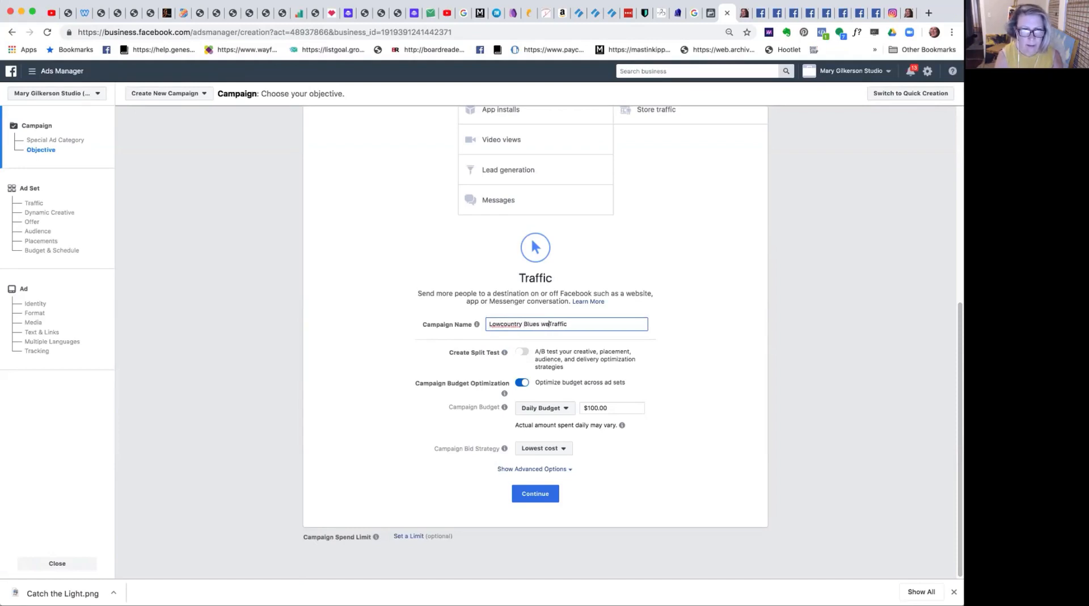
pyautogui.write('e')
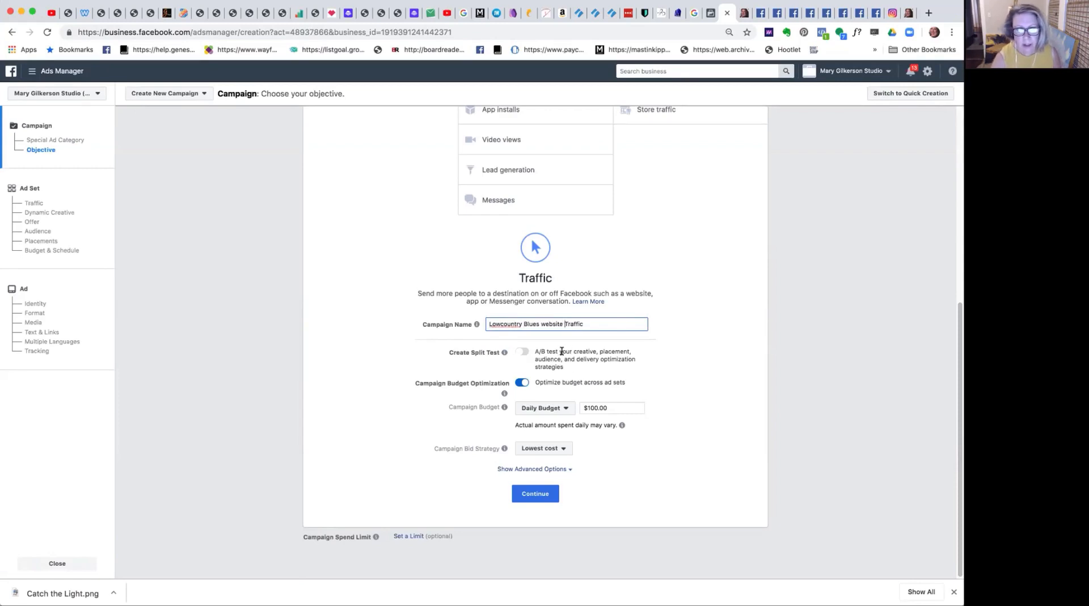
# Turn off campaign budget optimization and continue to the ad set settings.
pyautogui.click(523, 382)
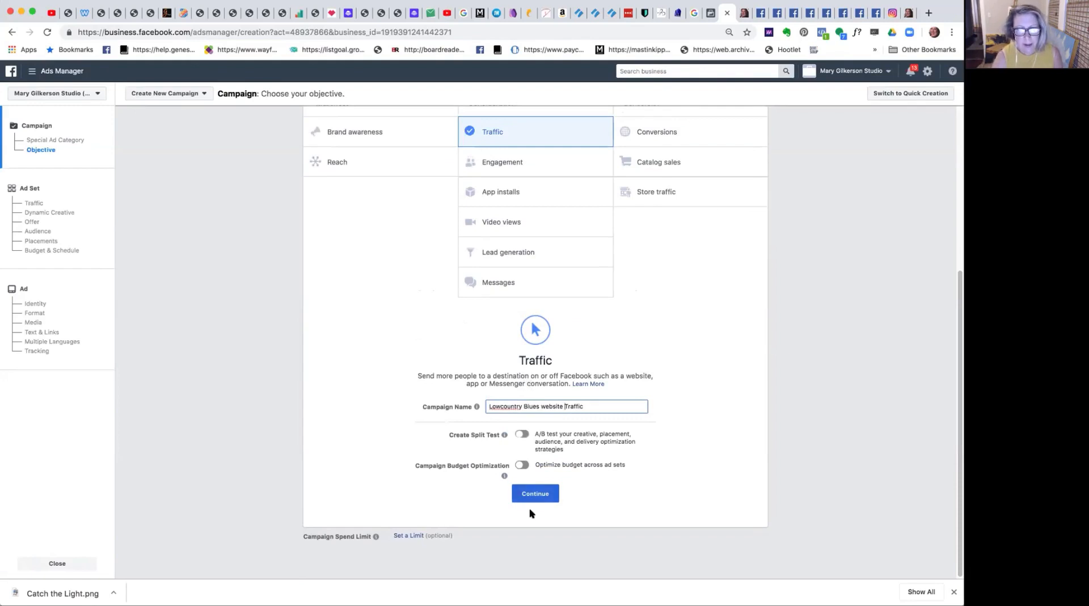
pyautogui.click(537, 495)
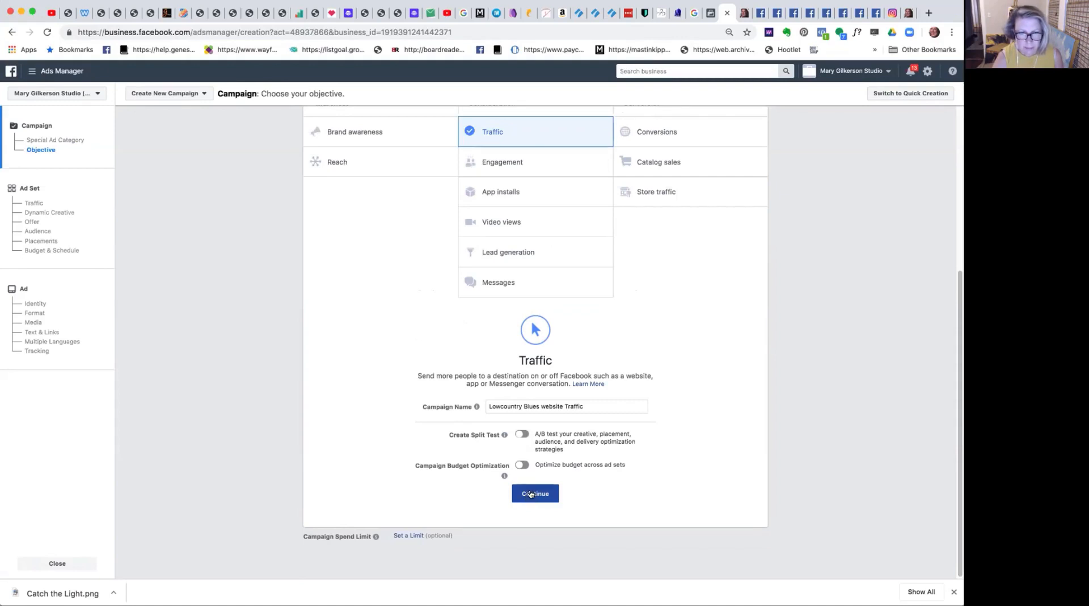
pyautogui.click(530, 494)
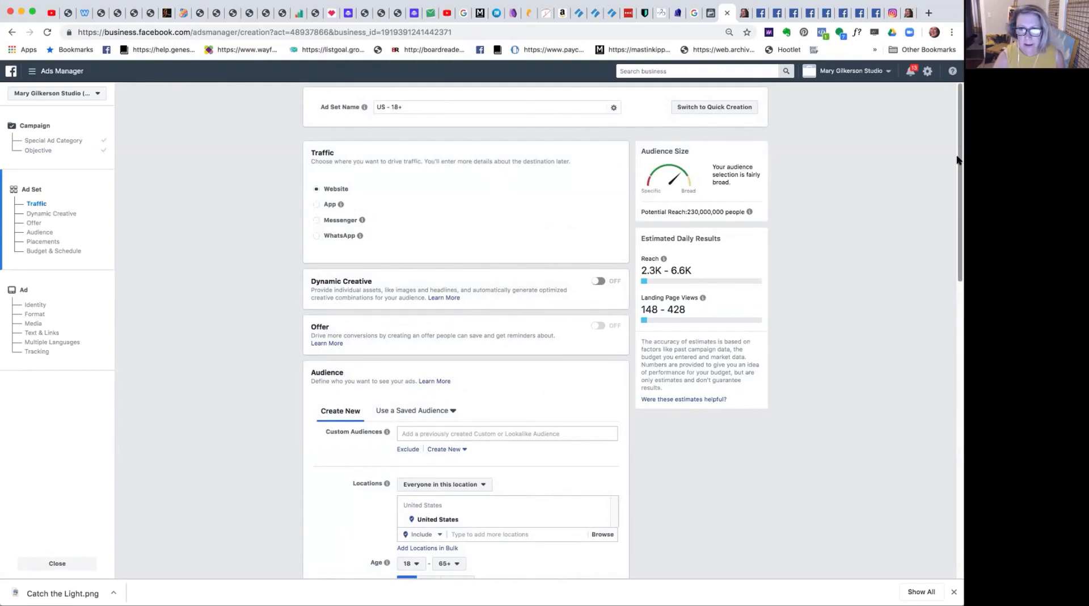
# Choose the saved audience "artsy" for the ad set and reopen the list of saved audiences.
pyautogui.moveTo(957, 159); pyautogui.dragTo(944, 236)
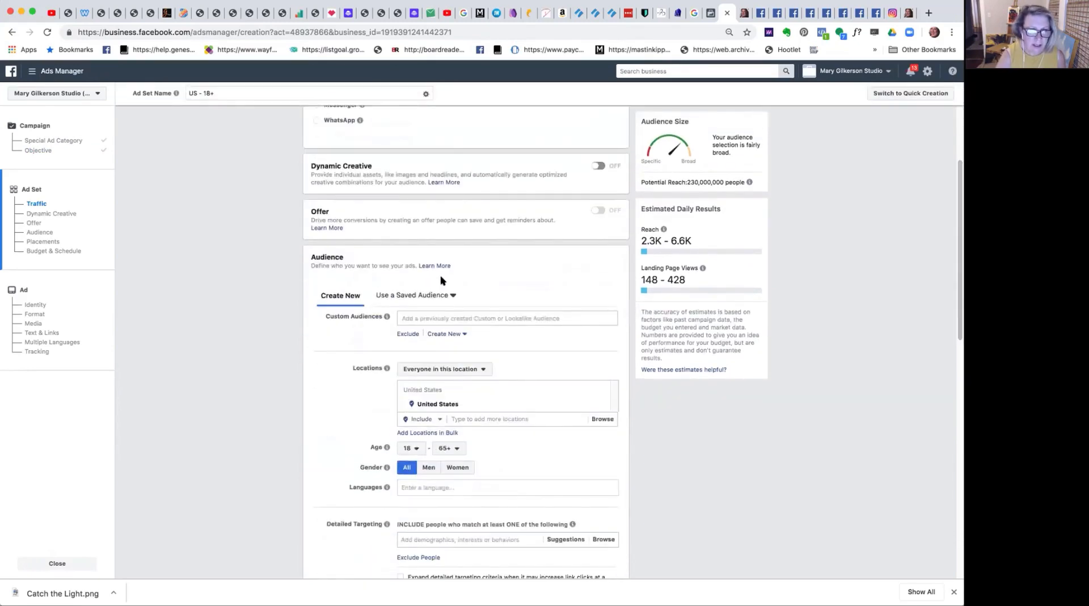
pyautogui.click(448, 295)
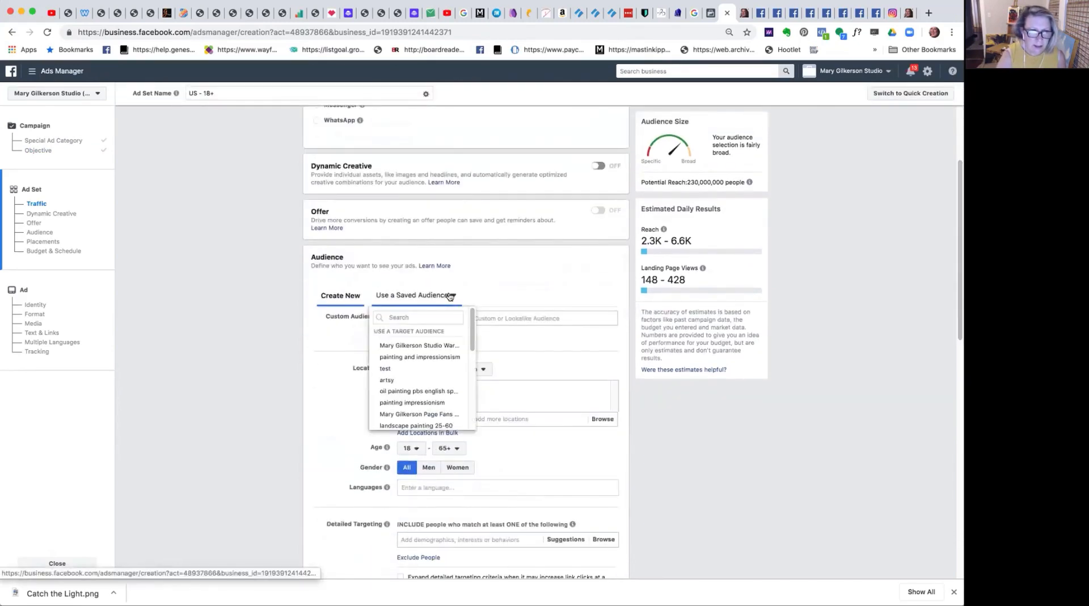
pyautogui.click(384, 380)
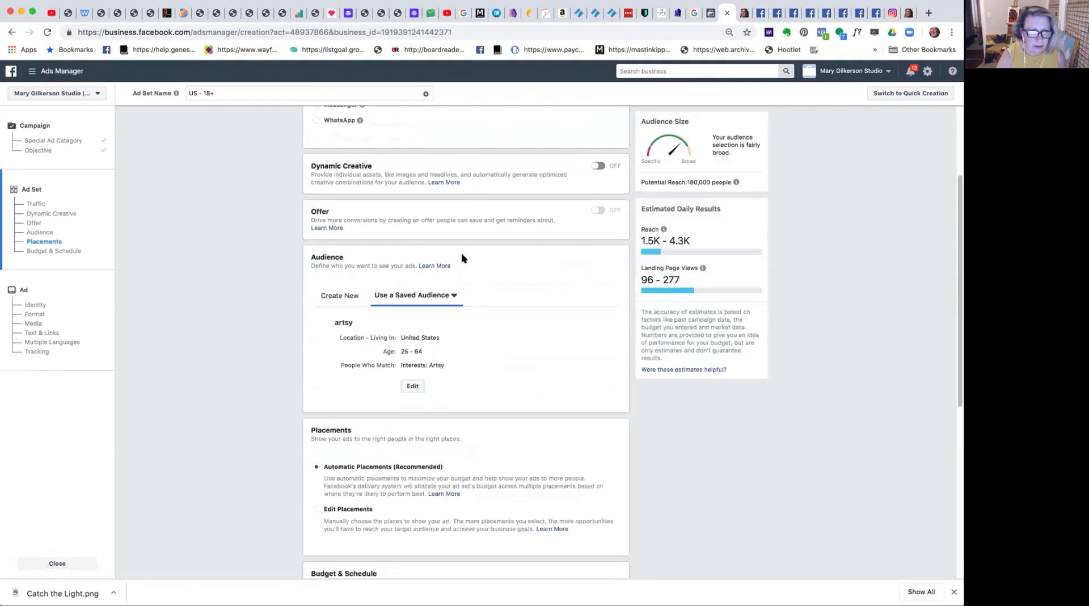
pyautogui.click(454, 295)
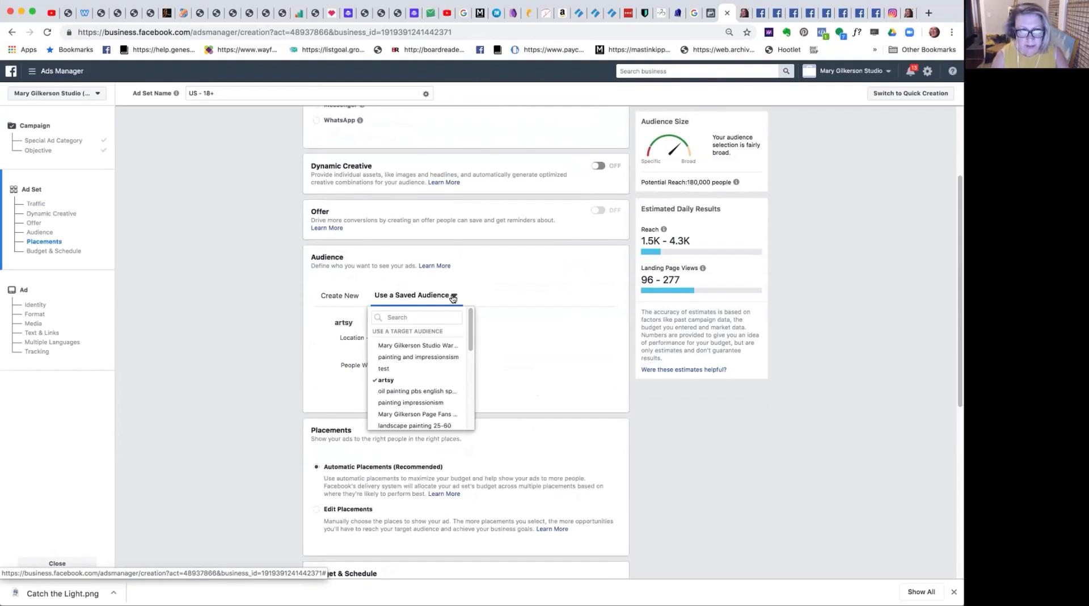
# Open the ad account's audience library, examine the available custom, lookalike and saved audiences, and return to the ad set.
pyautogui.click(711, 17)
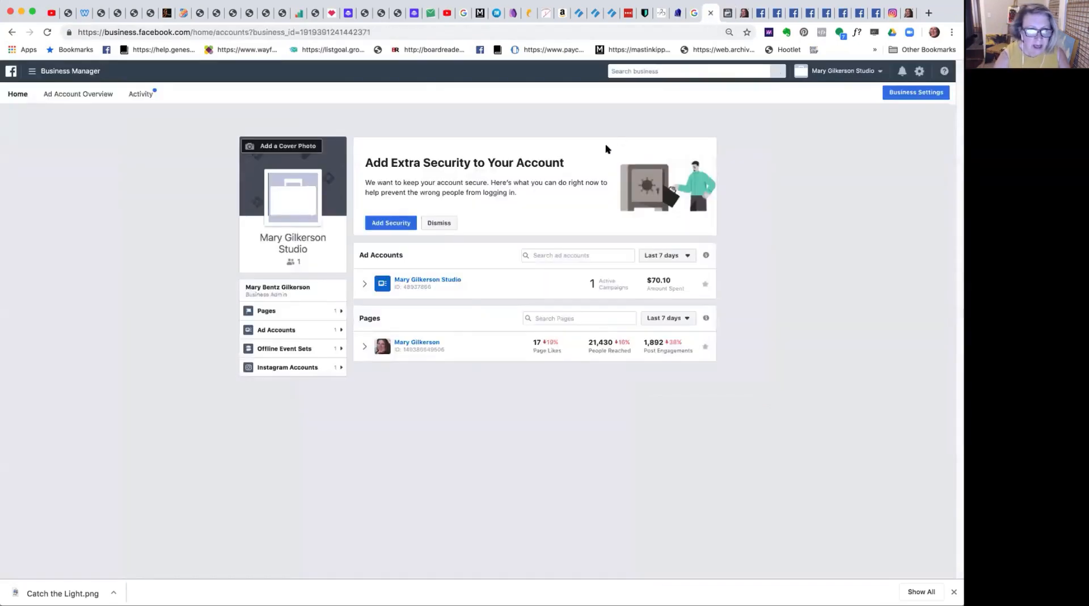
pyautogui.click(449, 280)
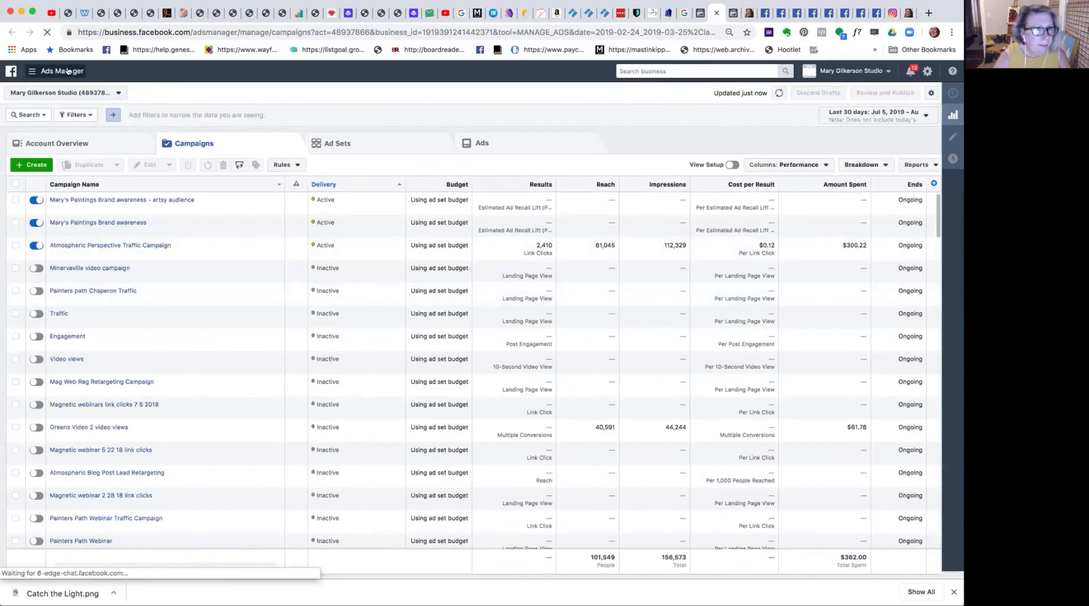
pyautogui.click(32, 72)
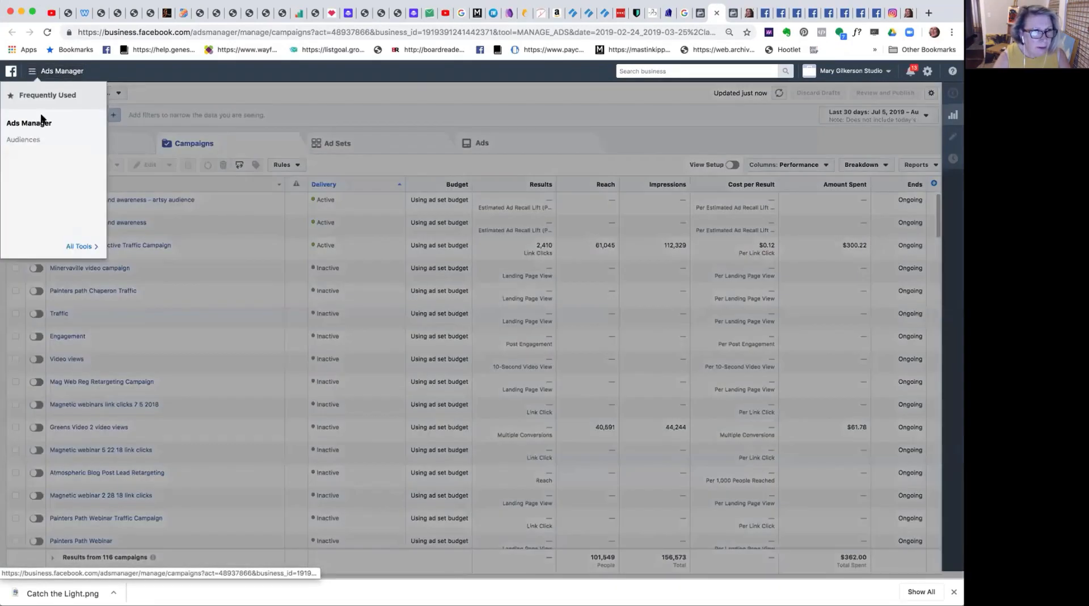
pyautogui.click(32, 141)
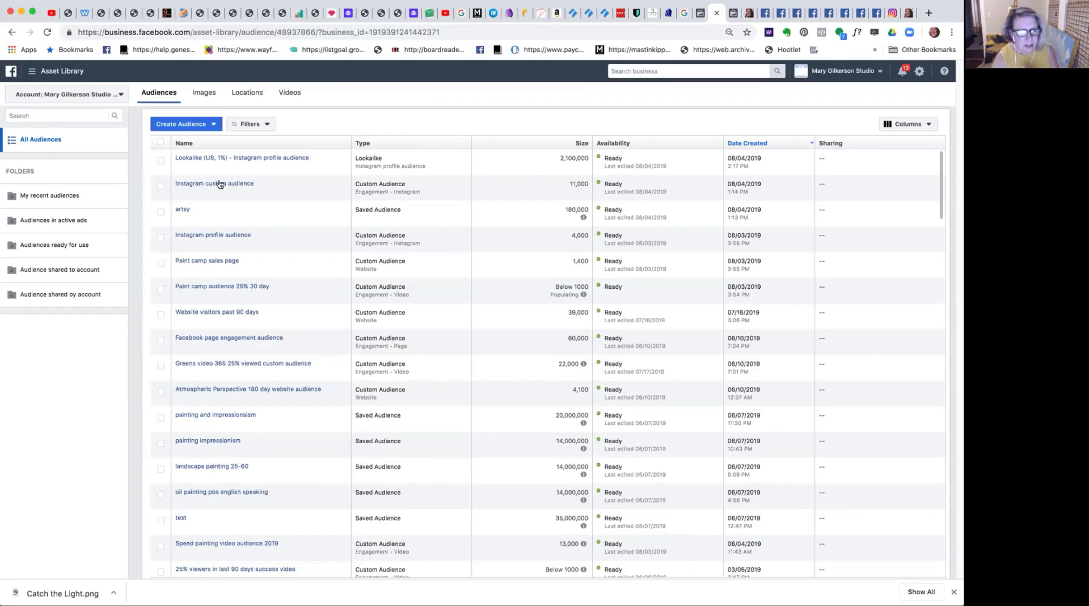
pyautogui.moveTo(222, 186)
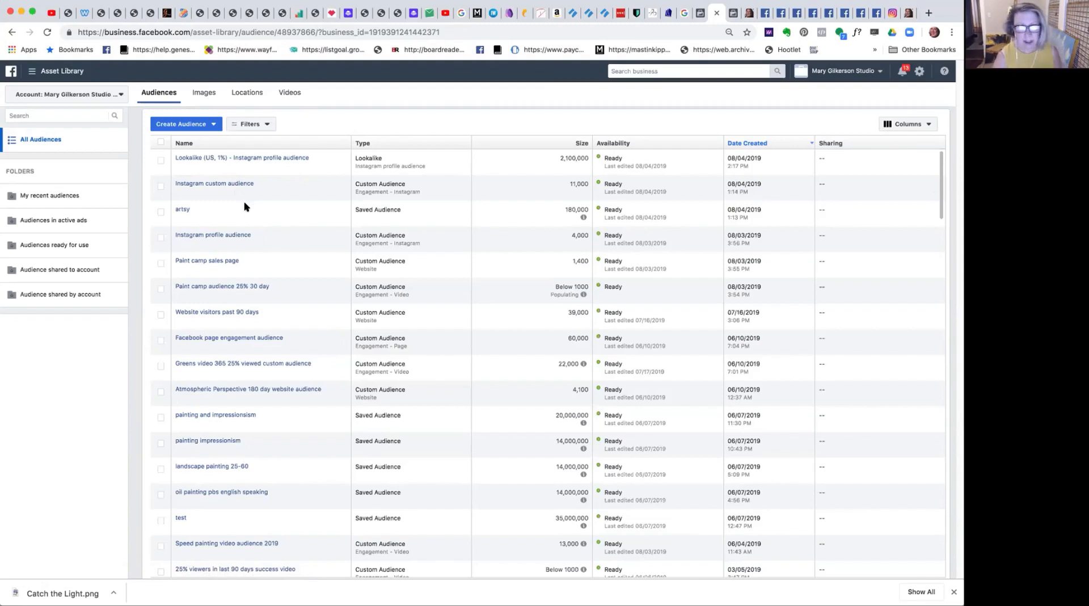
pyautogui.click(730, 16)
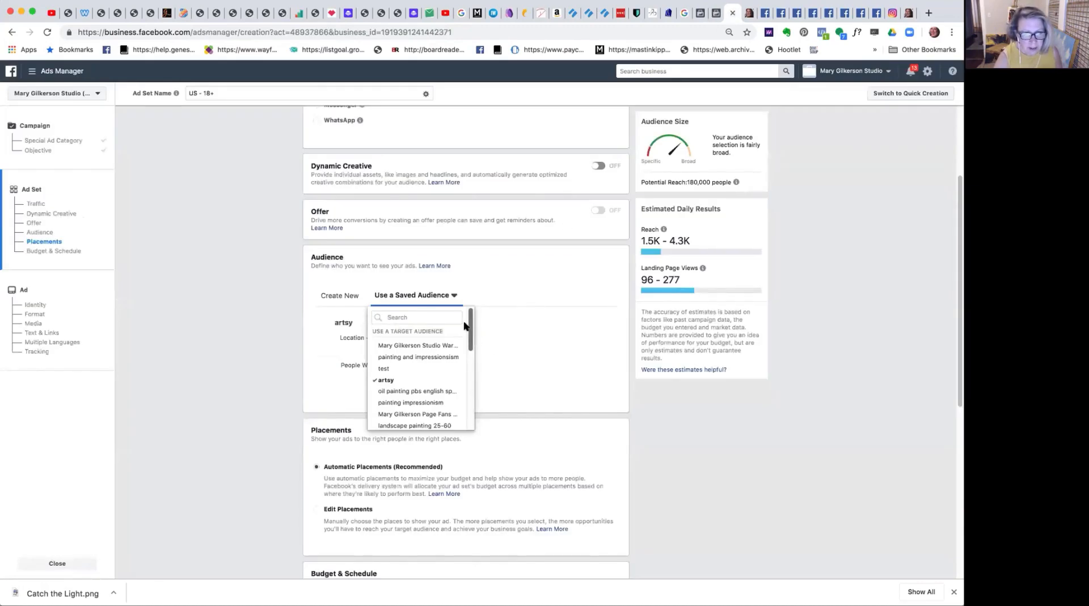
# Switch the ad set to a newly created audience and include the "Instagram custom audience".
pyautogui.moveTo(469, 325); pyautogui.dragTo(469, 335)
pyautogui.click(525, 331)
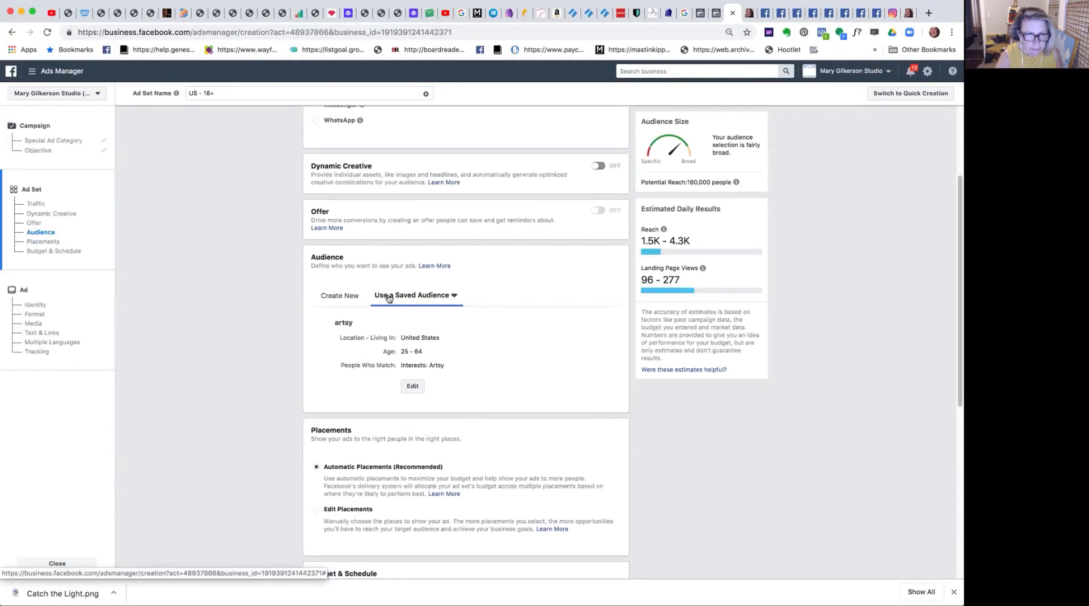
pyautogui.click(344, 297)
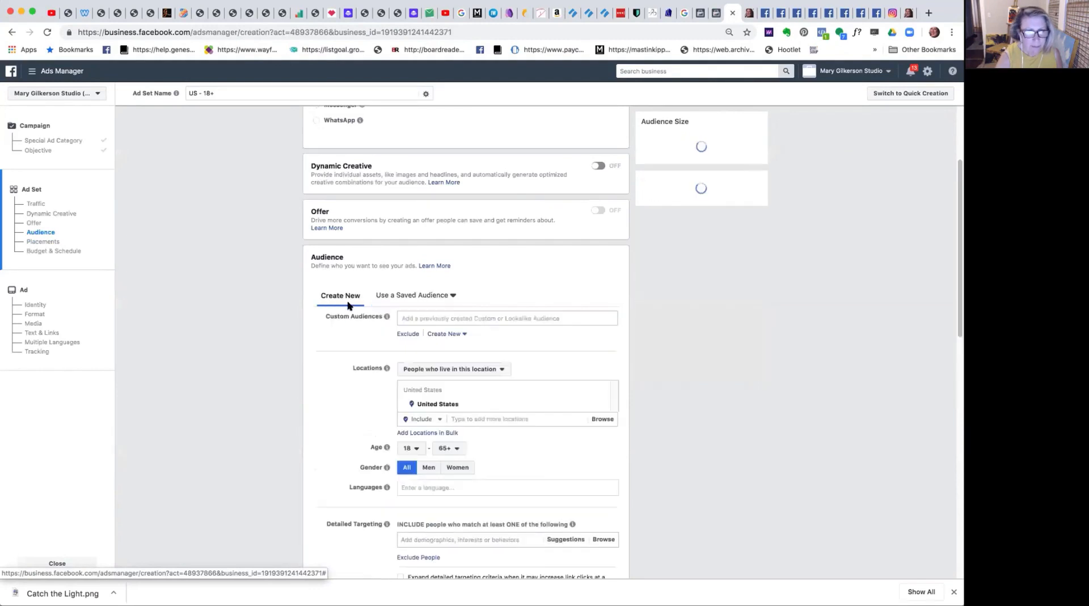
pyautogui.click(423, 315)
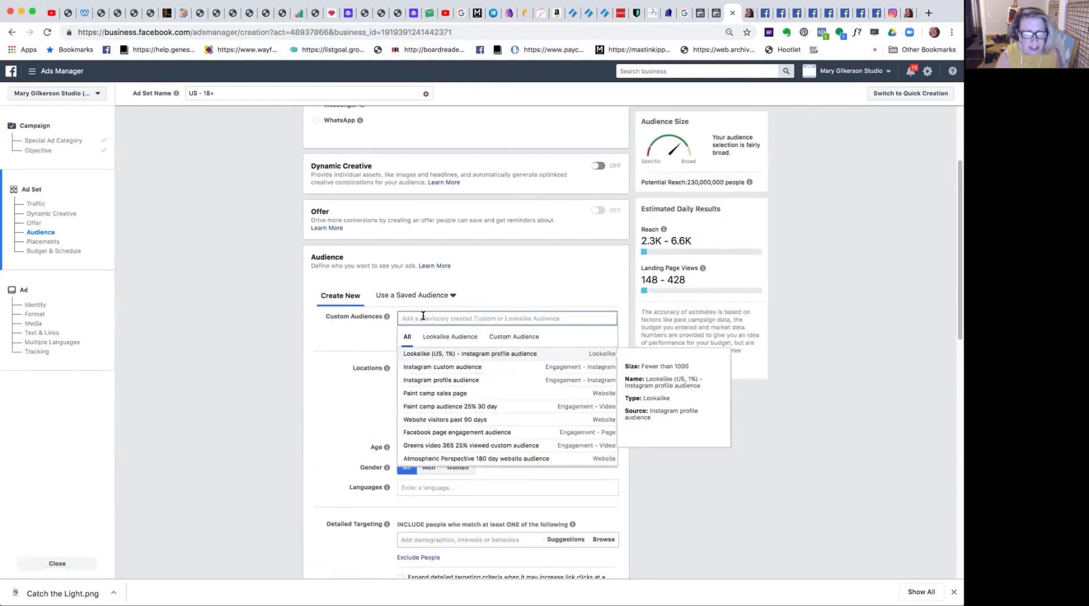
pyautogui.click(444, 367)
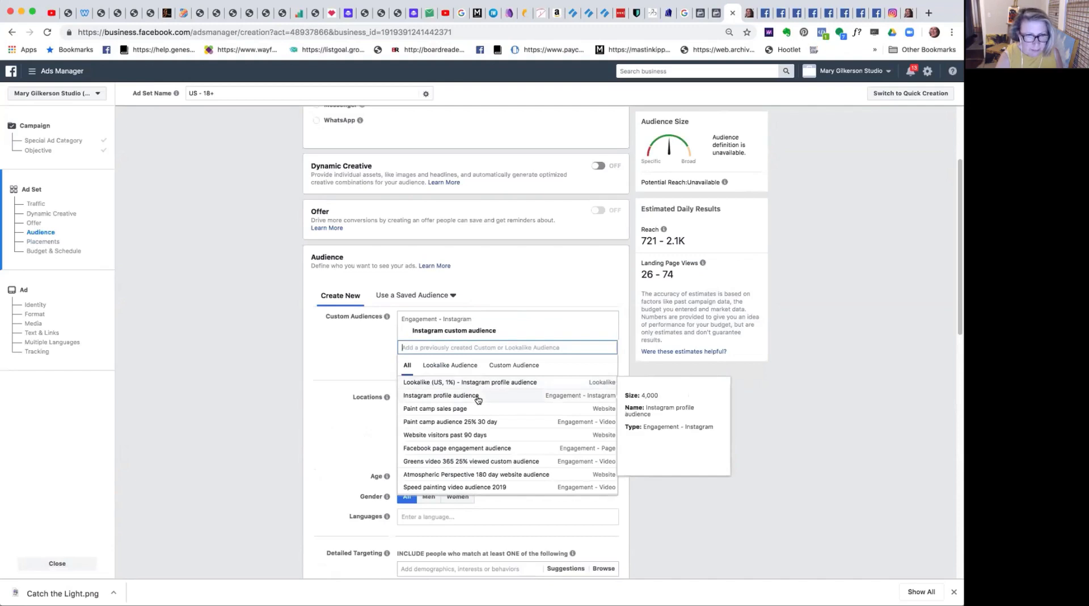
pyautogui.click(547, 271)
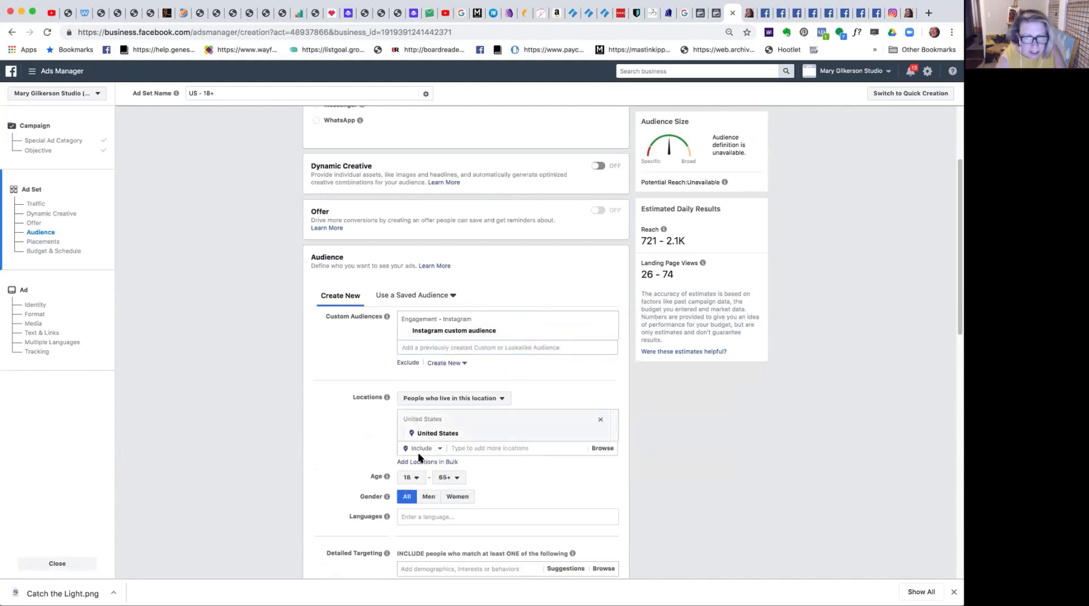
# Set the audience's minimum age to 25.
pyautogui.click(409, 477)
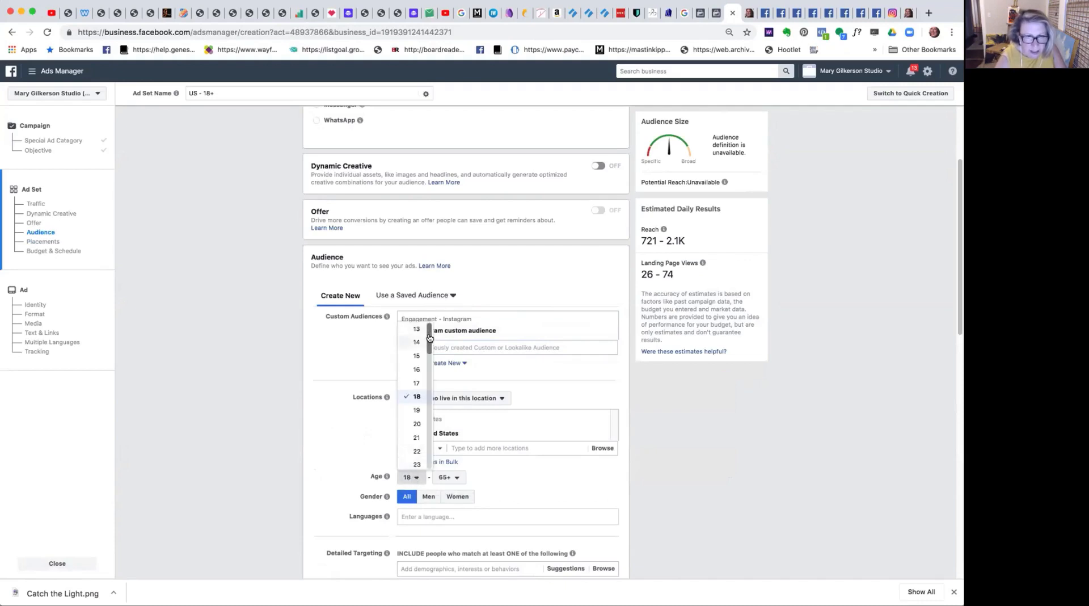
pyautogui.scroll(-1, 429, 339)
pyautogui.scroll(-3, 429, 340)
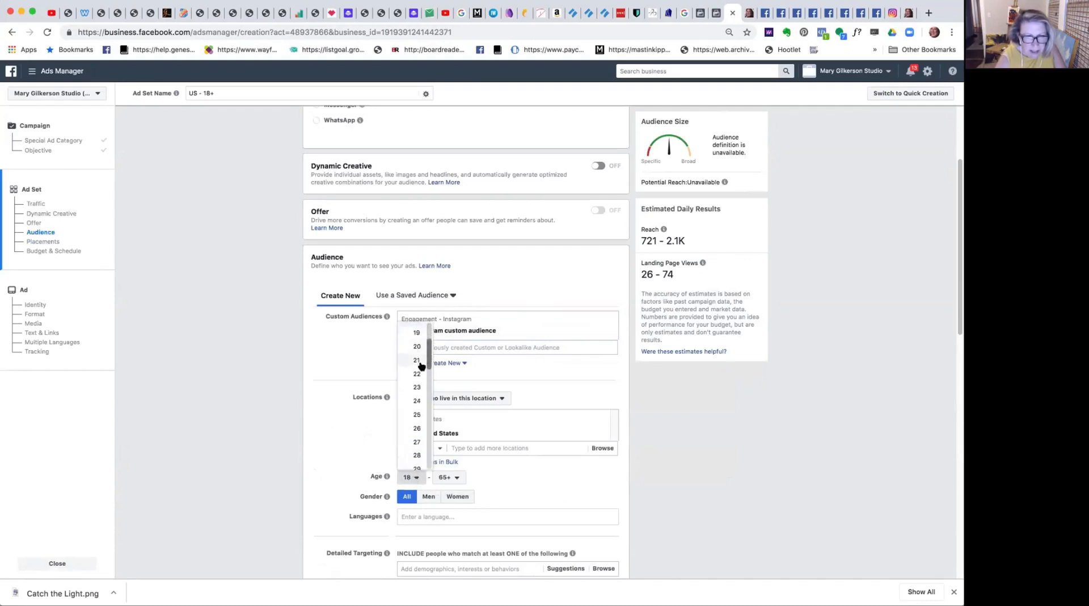
pyautogui.click(407, 413)
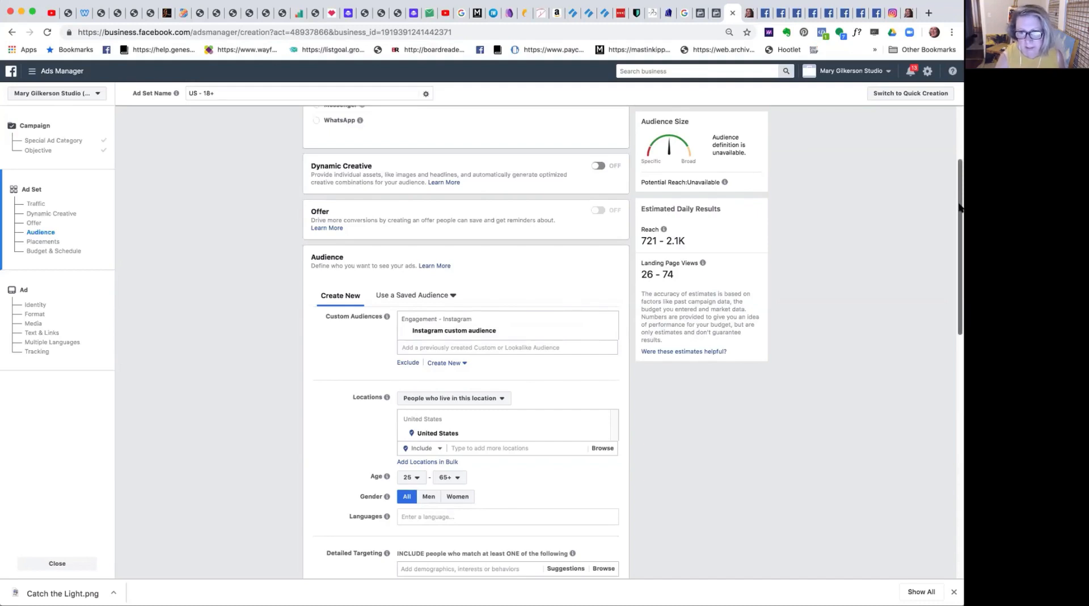
# Switch the ad set to manually edited placements and exclude the Instagram platform.
pyautogui.moveTo(958, 208); pyautogui.dragTo(900, 417)
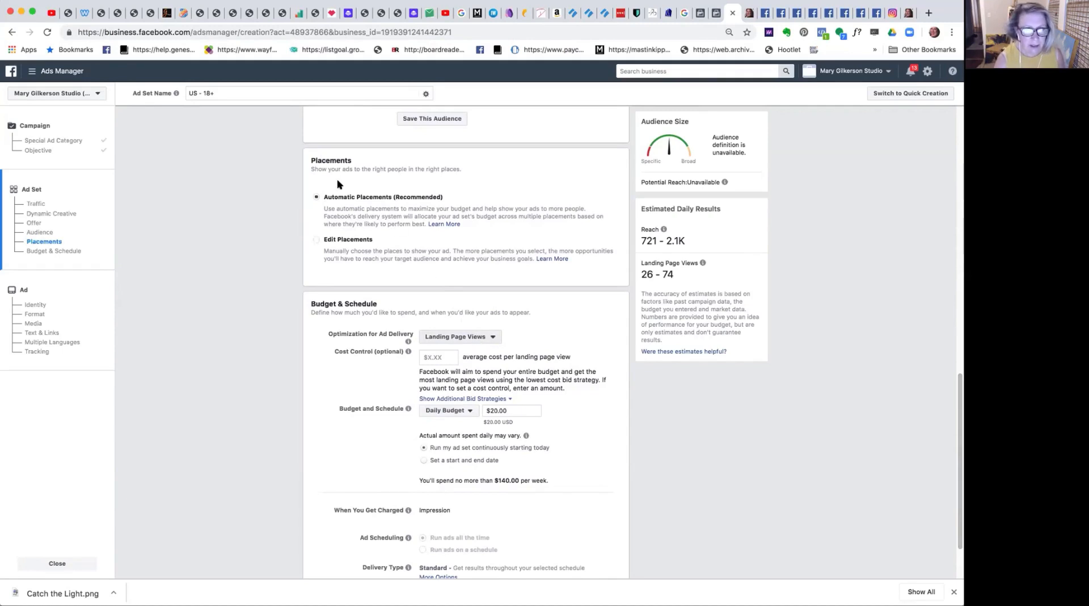
pyautogui.click(314, 241)
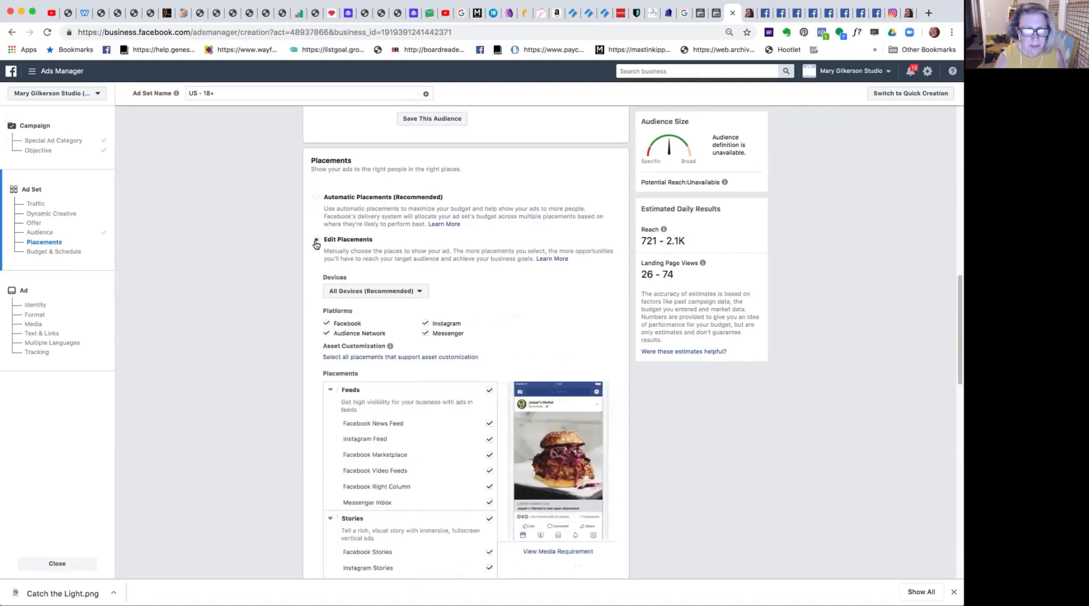
pyautogui.click(426, 324)
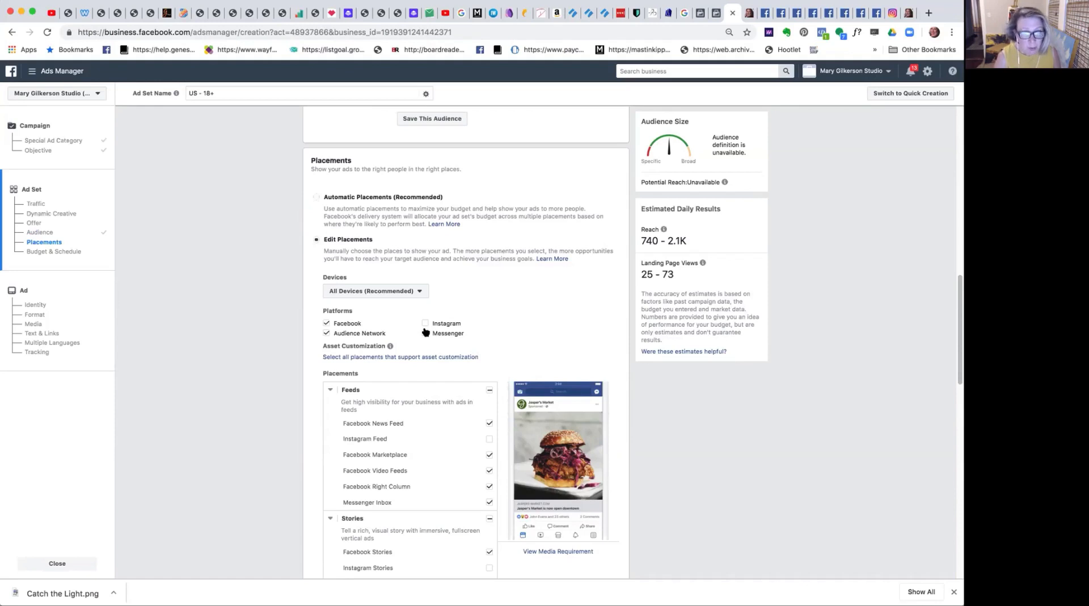
pyautogui.click(425, 333)
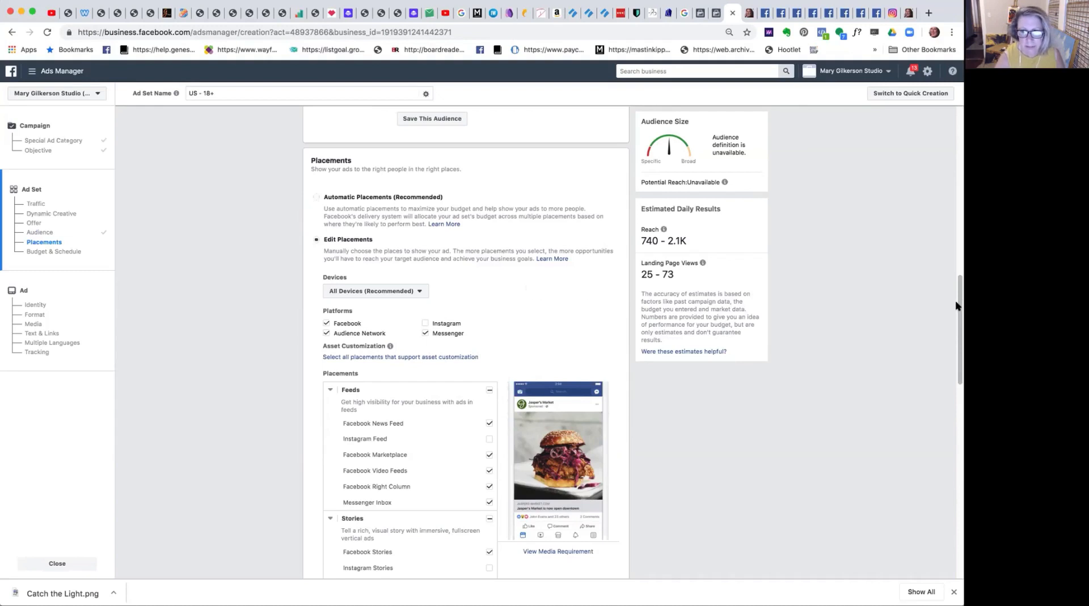
# Check the ad delivery optimization choices under Budget & Schedule and set the ad set's daily budget to $2.00.
pyautogui.moveTo(956, 304); pyautogui.dragTo(943, 505)
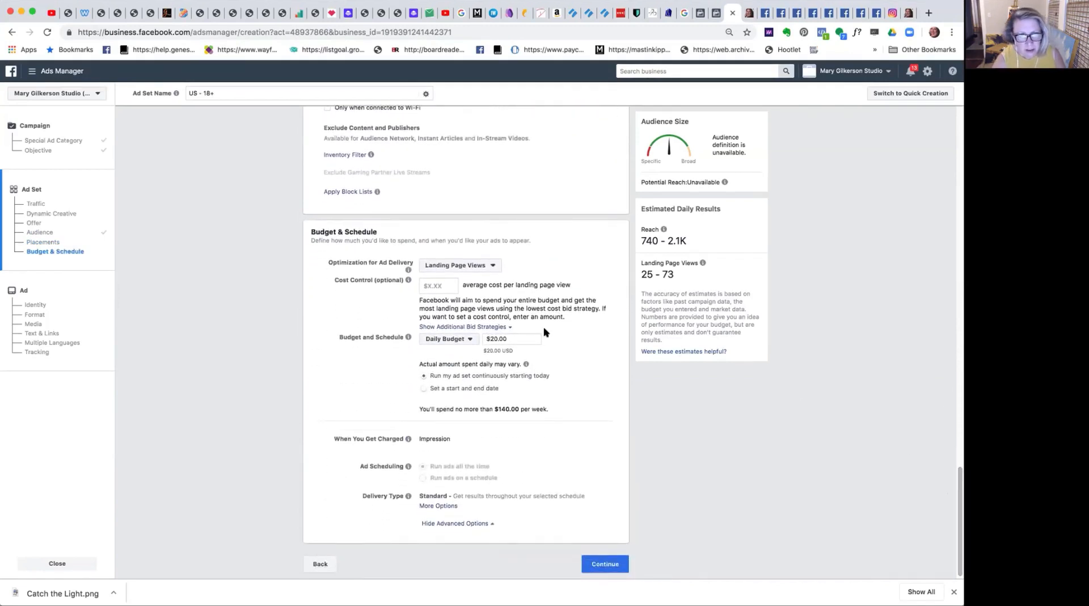
pyautogui.click(450, 266)
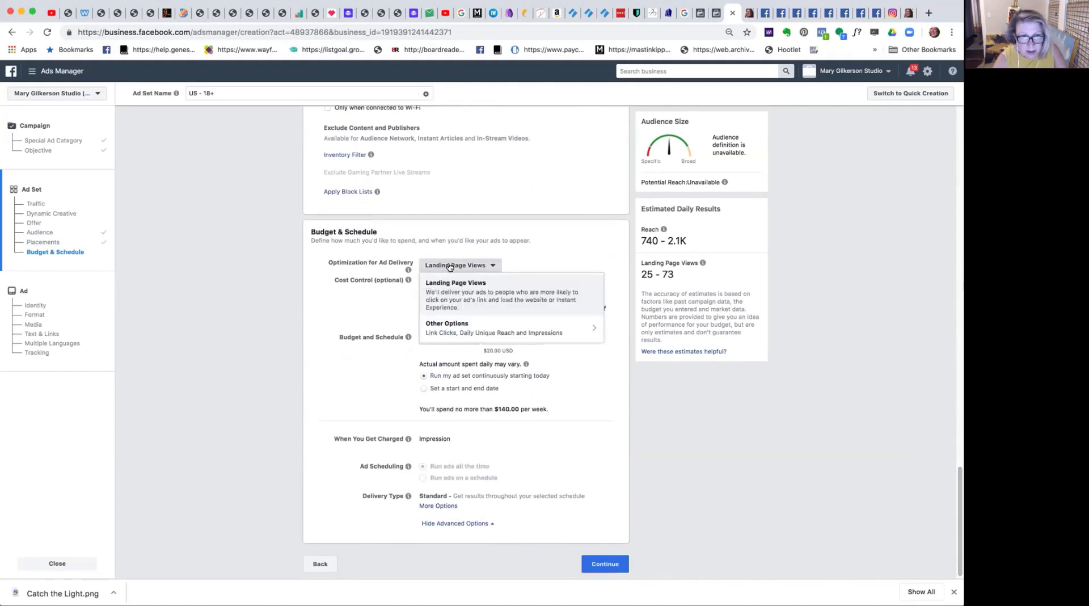
pyautogui.click(449, 267)
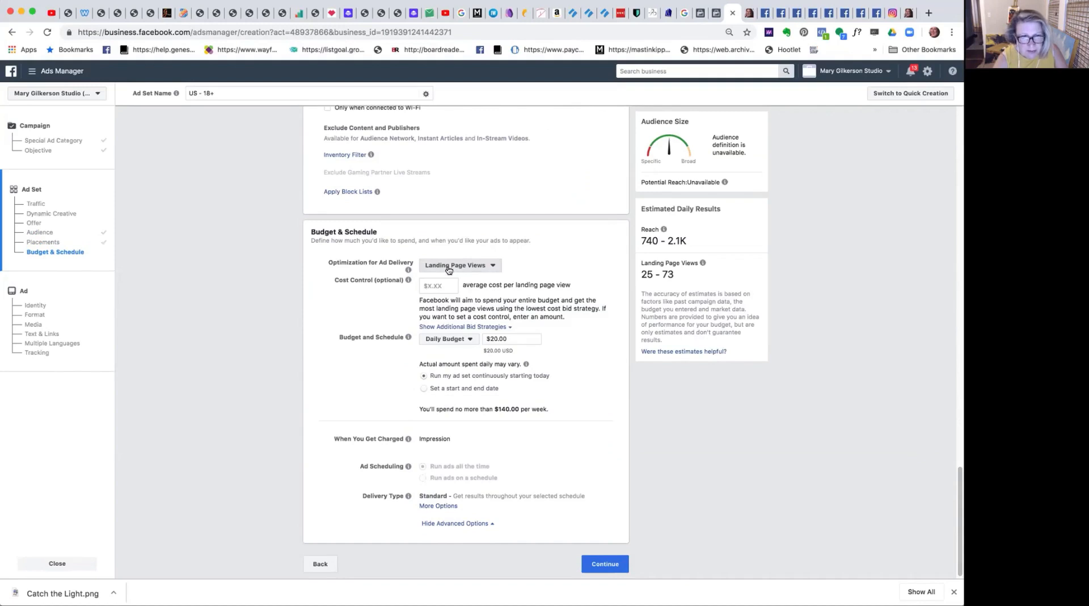
pyautogui.click(496, 338)
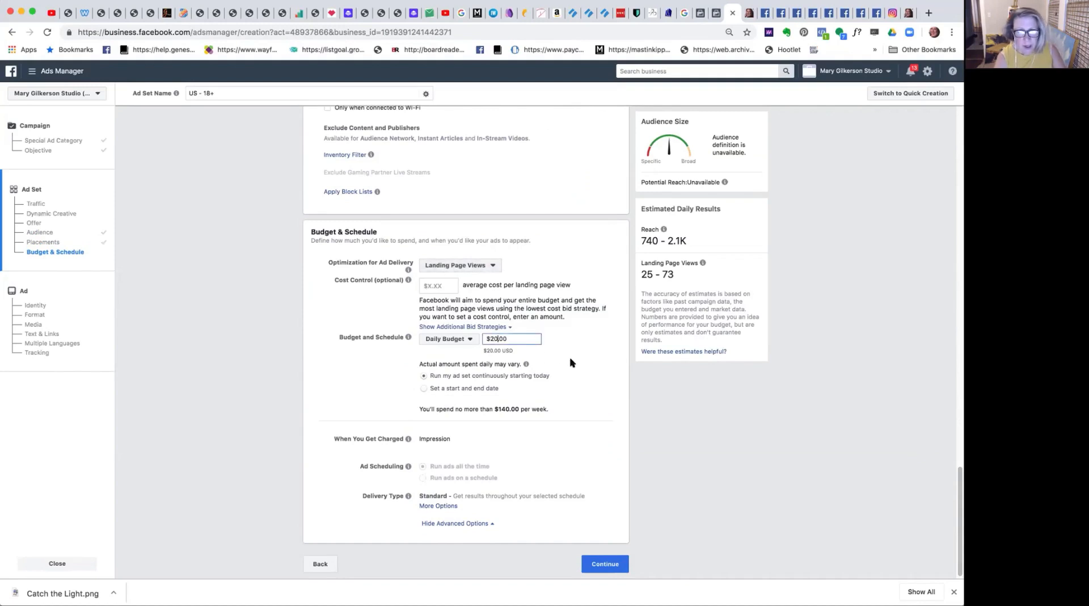
pyautogui.press('BackSpace')
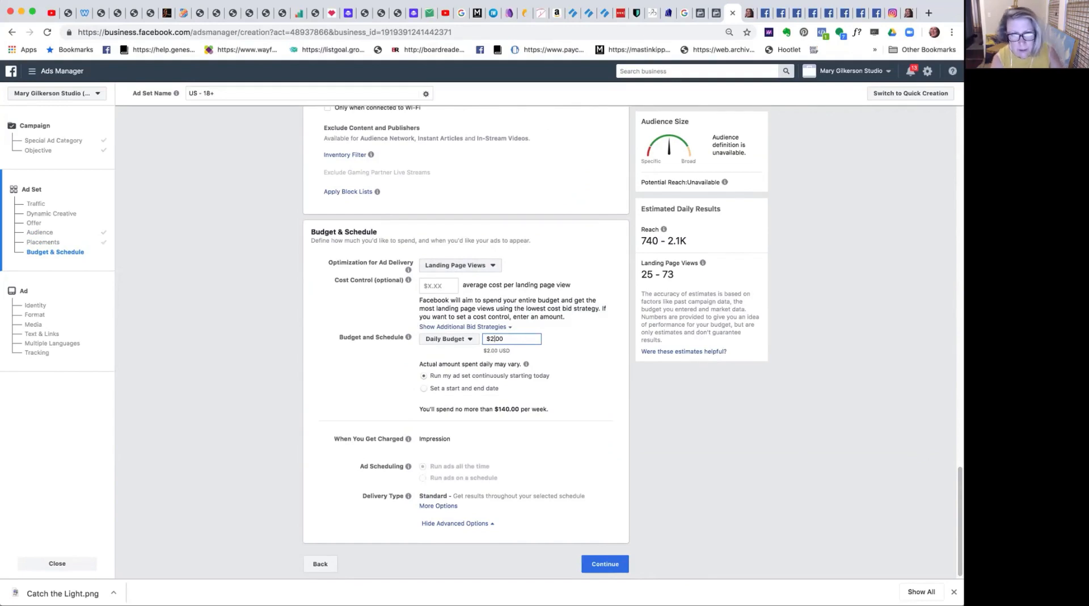
pyautogui.press('Tab')
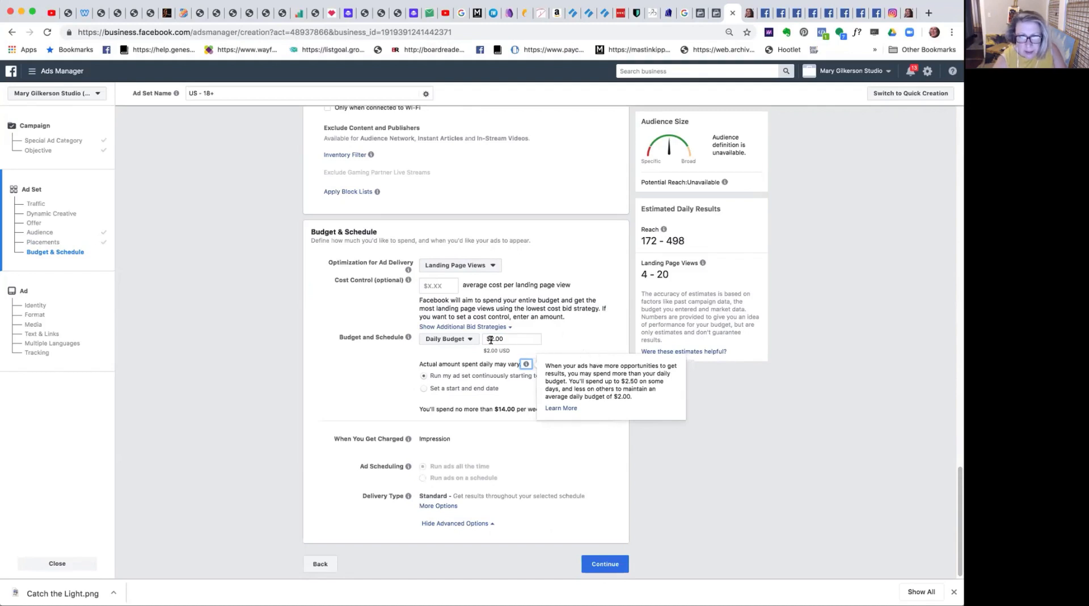
# Set the ad set's daily budget to $5.00 and continue to the ad setup.
pyautogui.click(491, 338)
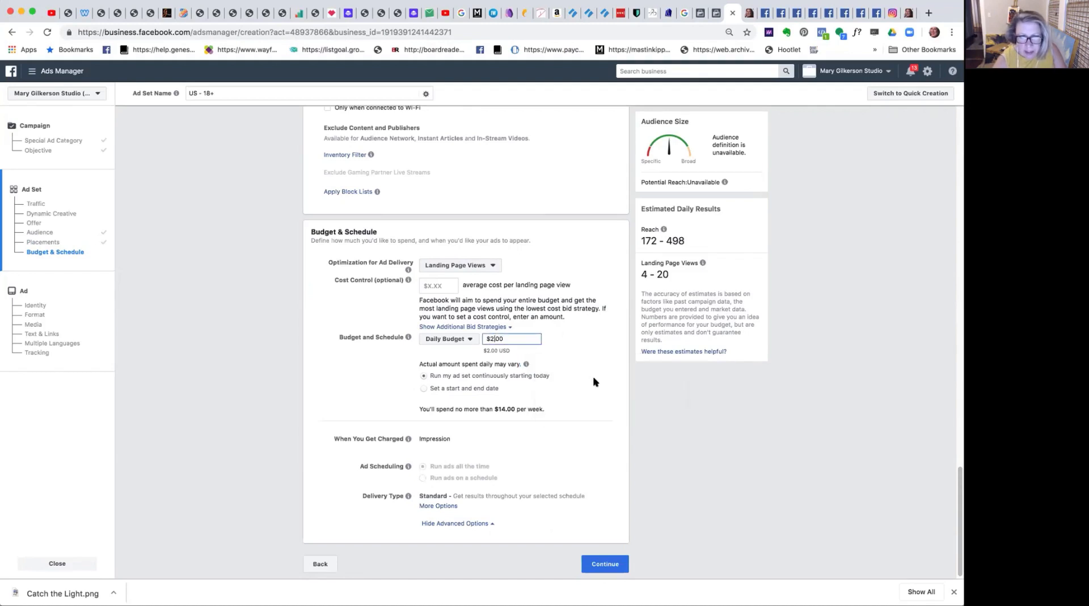
pyautogui.press('BackSpace')
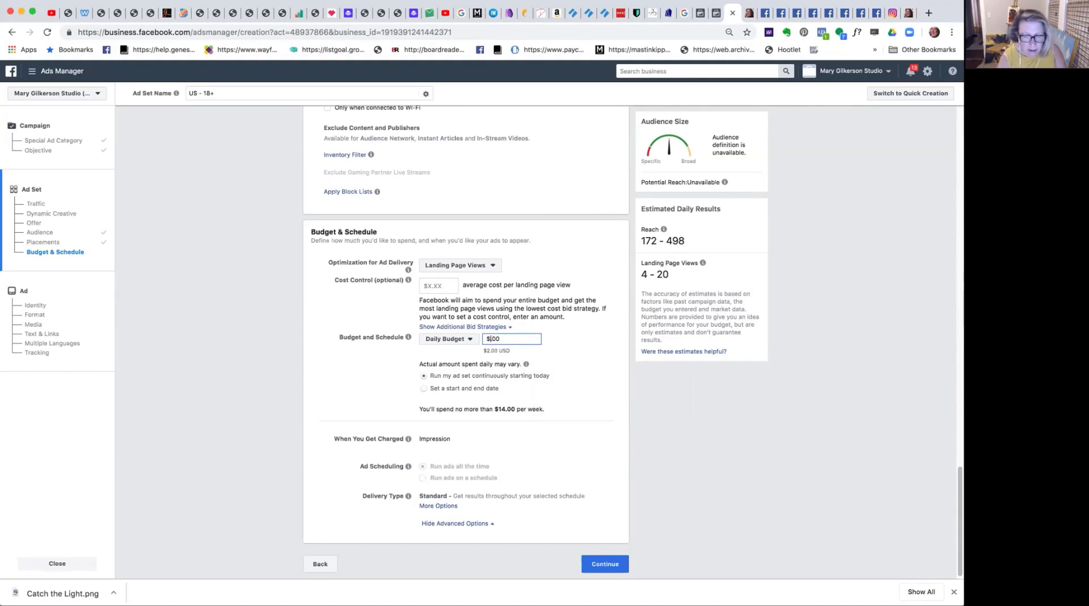
pyautogui.write('5')
pyautogui.press('Tab')
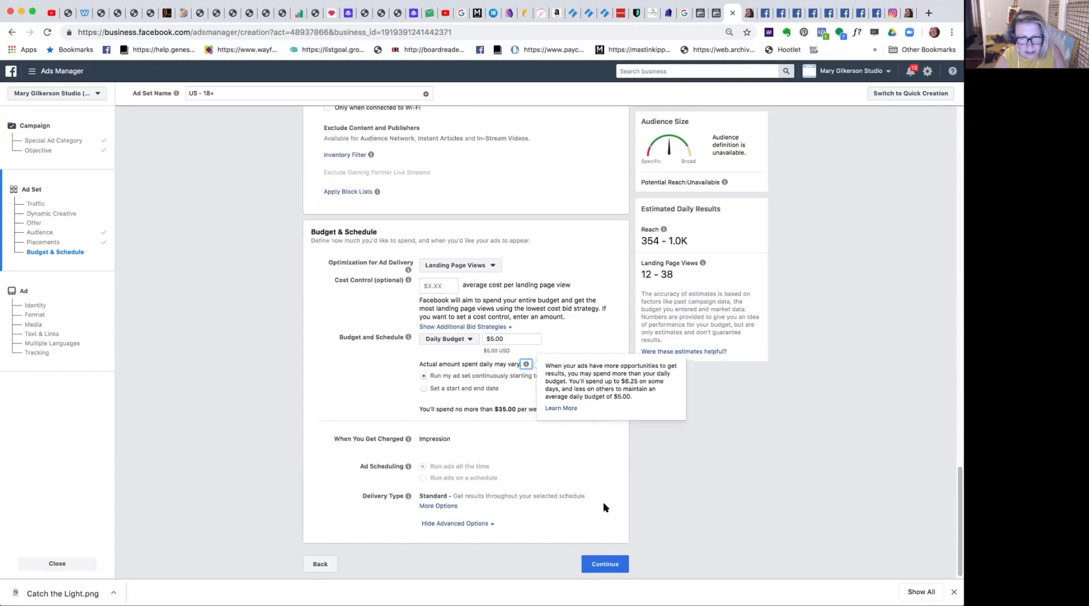
pyautogui.click(604, 564)
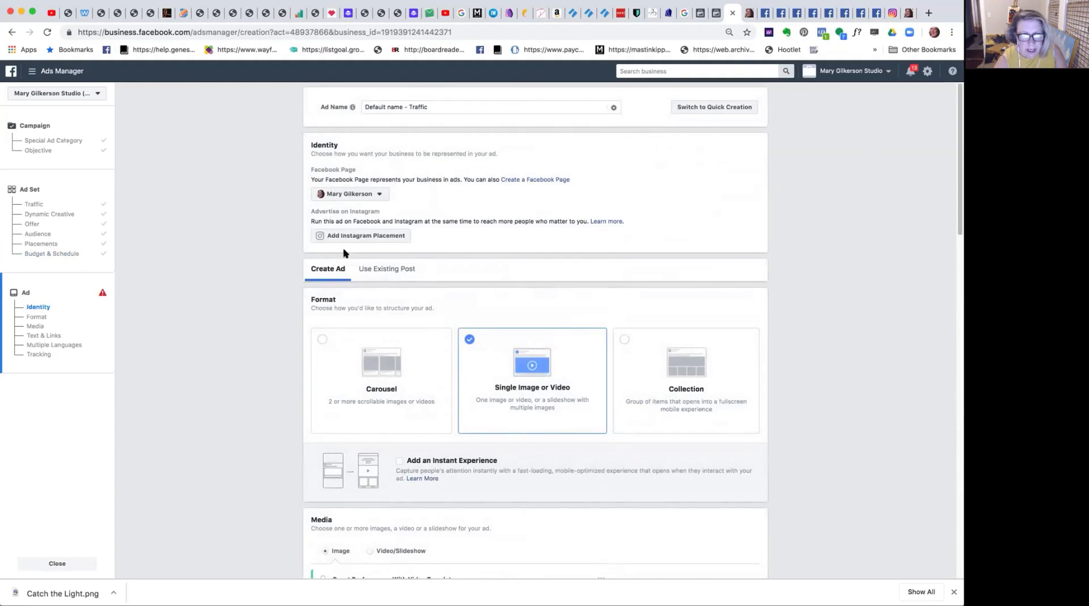
pyautogui.scroll(-2, 954, 155)
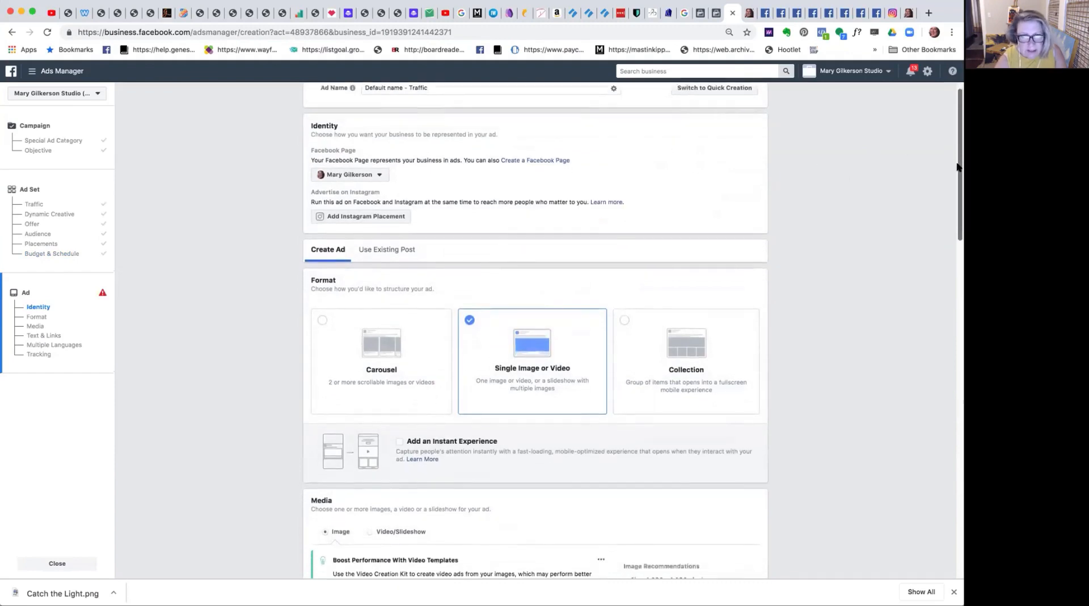
pyautogui.scroll(-3, 952, 201)
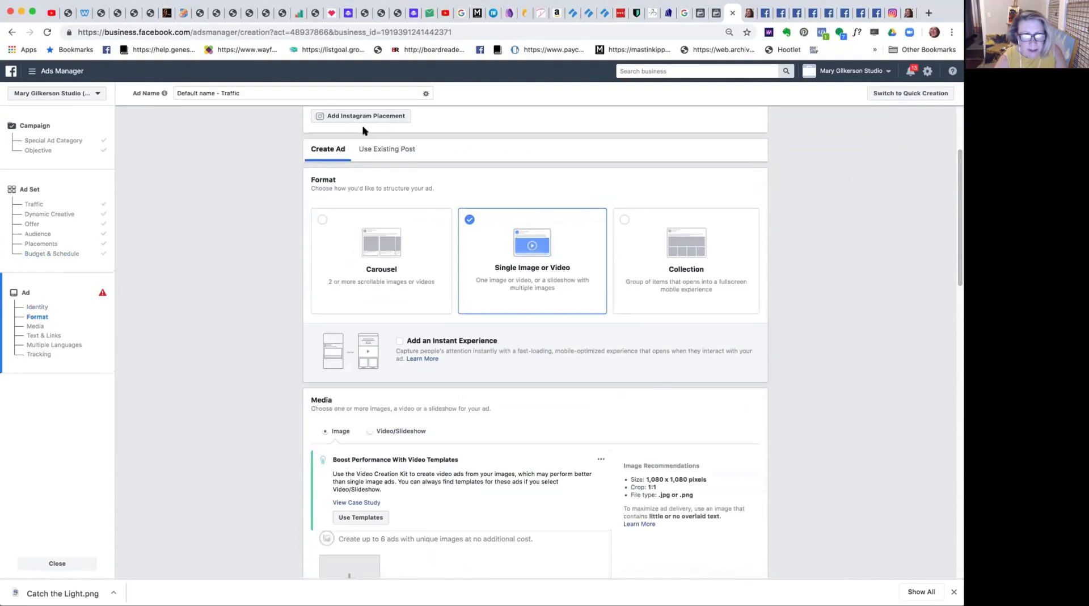
pyautogui.click(381, 149)
pyautogui.scroll(2, 382, 149)
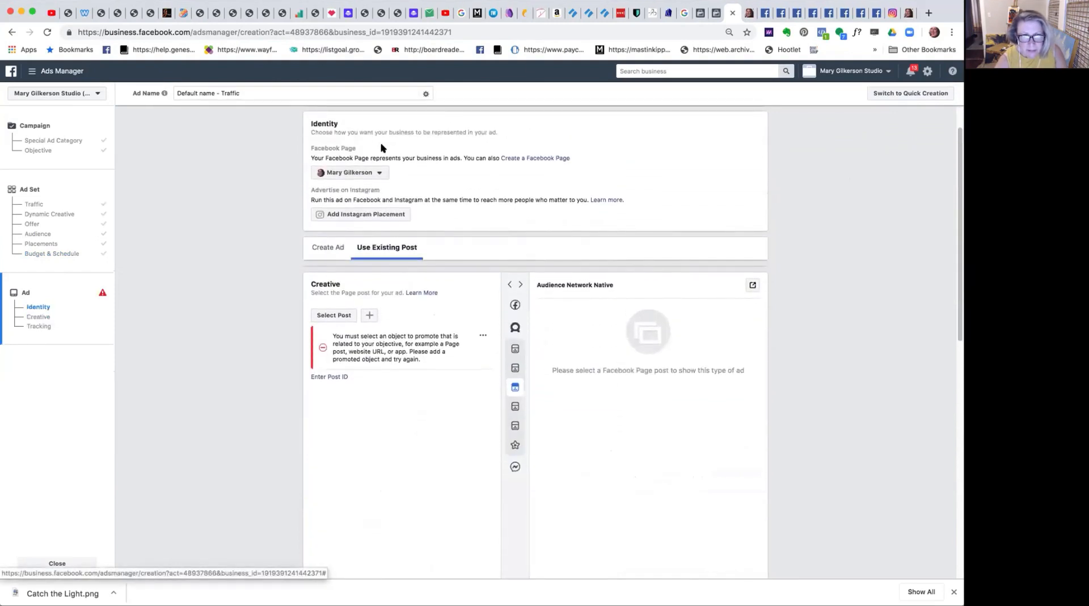
pyautogui.click(330, 376)
pyautogui.click(334, 380)
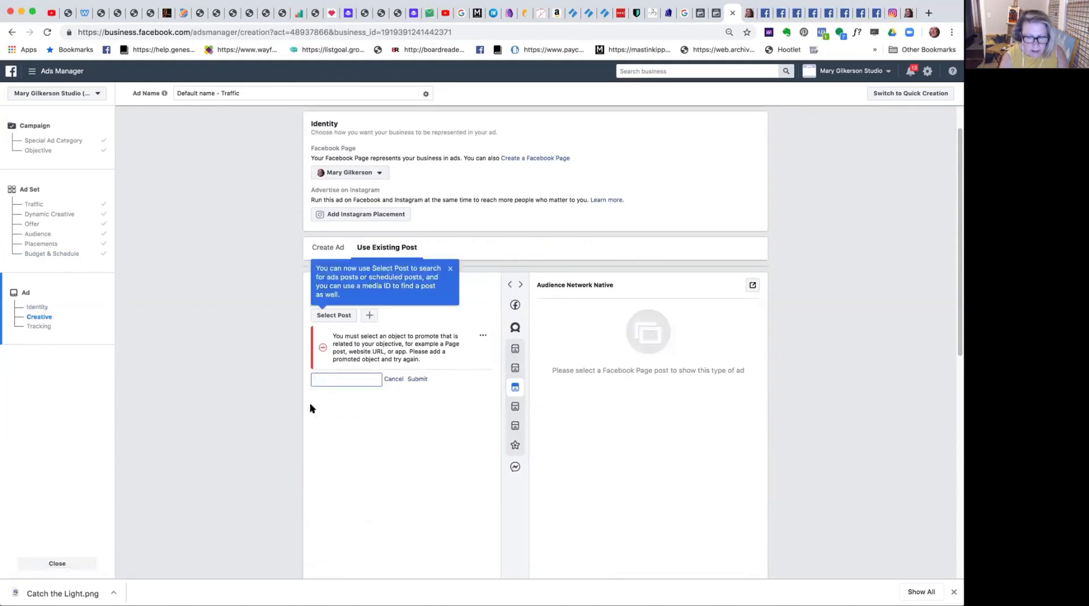
pyautogui.press('super+v')
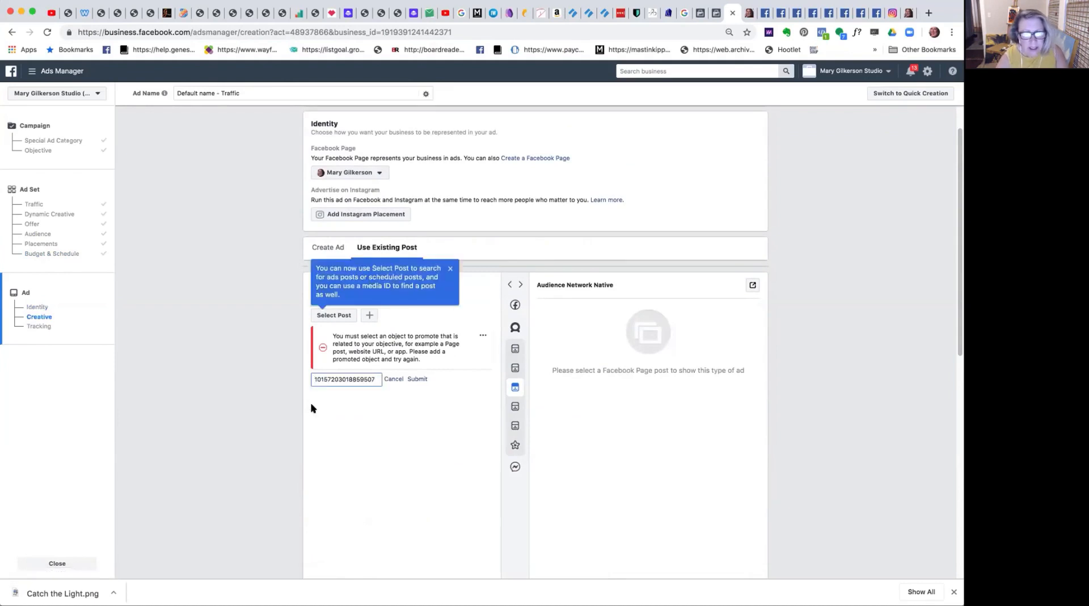
pyautogui.click(412, 378)
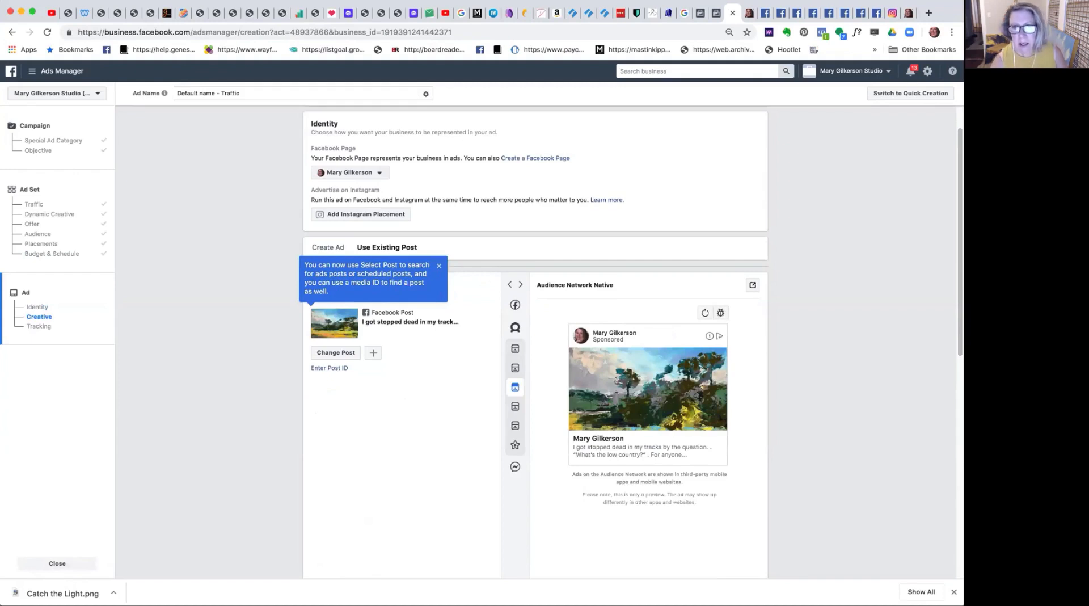
# Open the original Lowcountry post, review its text, blog link and engagement, and return to the ad setup.
pyautogui.click(828, 13)
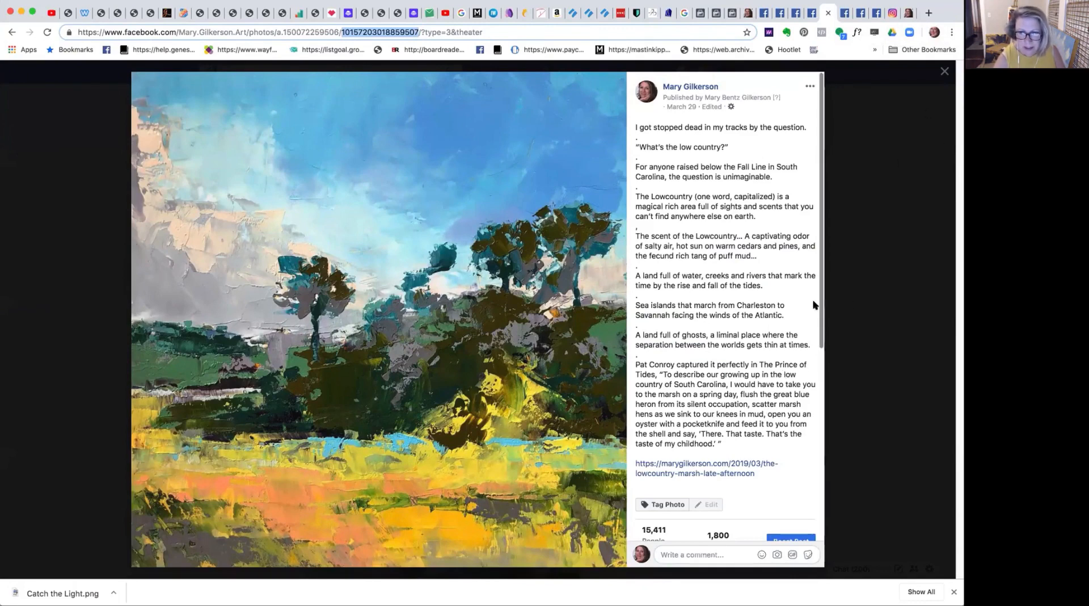
pyautogui.moveTo(819, 306); pyautogui.dragTo(819, 362)
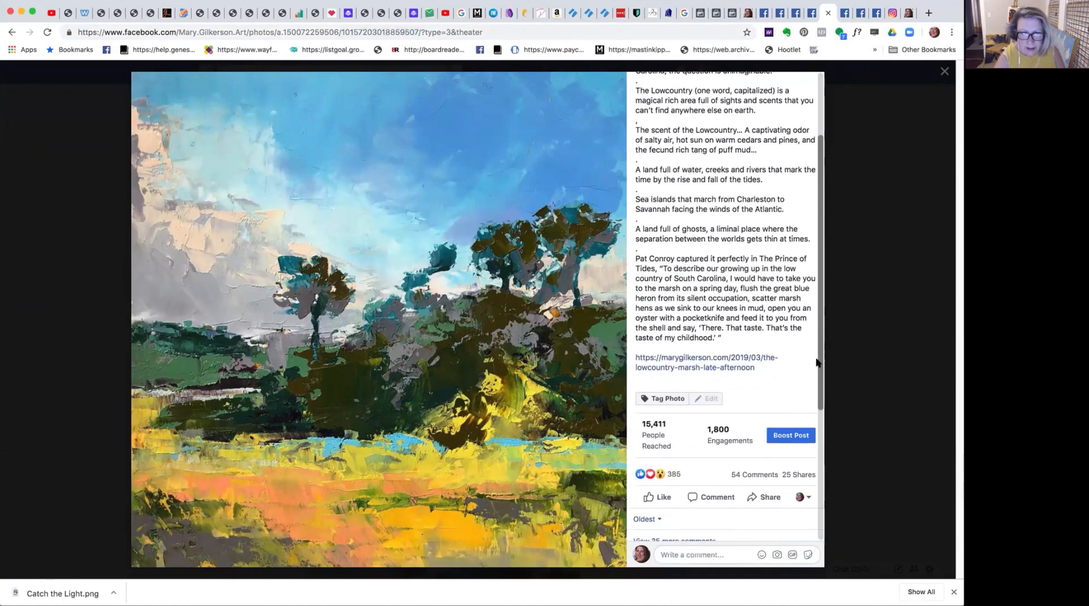
pyautogui.scroll(4, 817, 362)
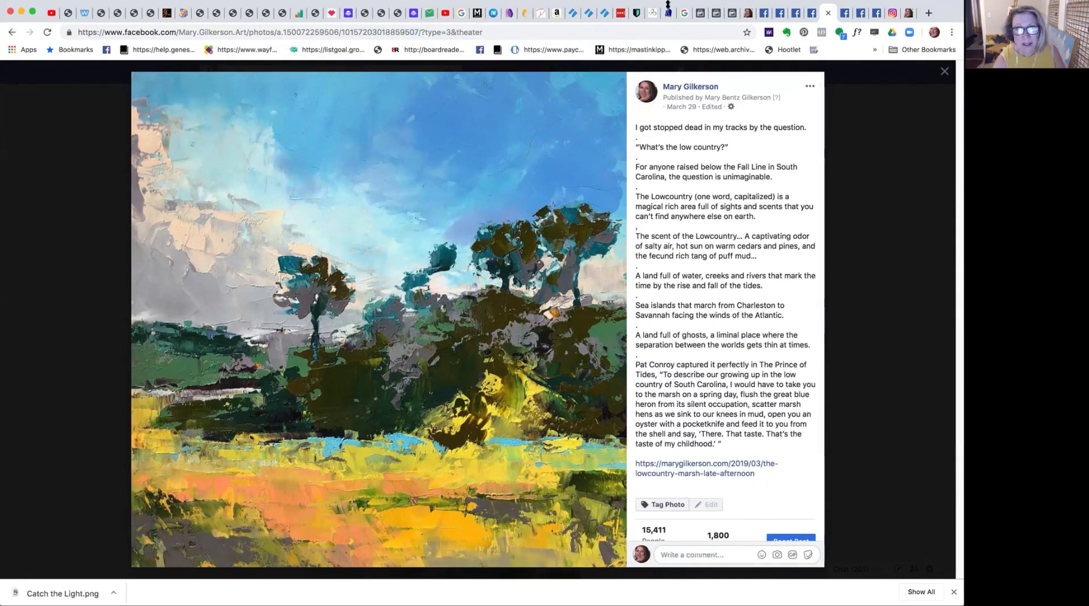
pyautogui.click(731, 15)
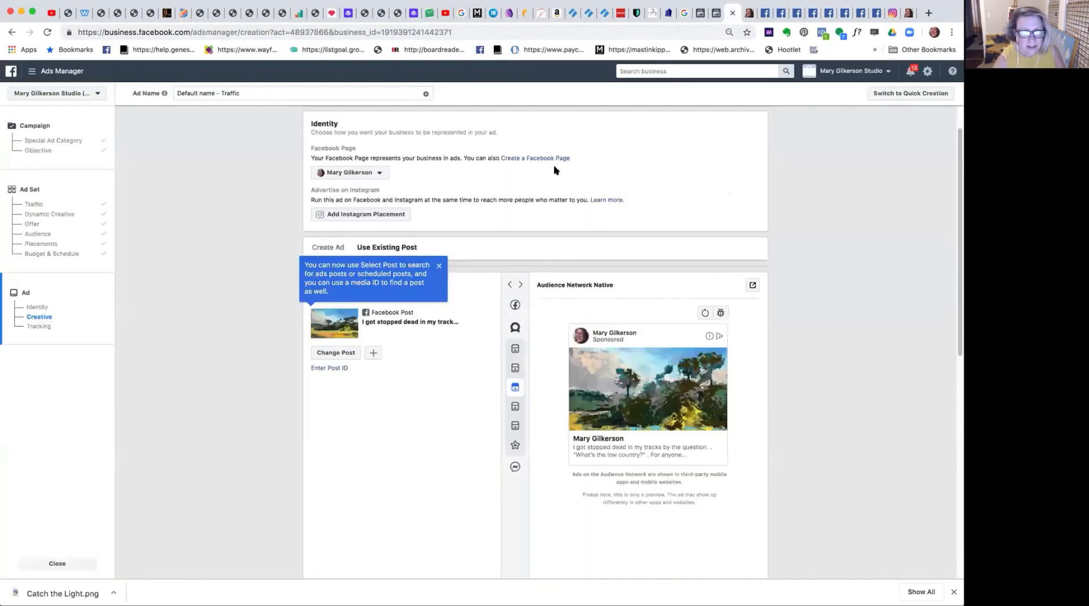
# Change the ad's post to the Aug 3, 2019 Facebook post beginning "...the moment my legs begin to move".
pyautogui.click(320, 353)
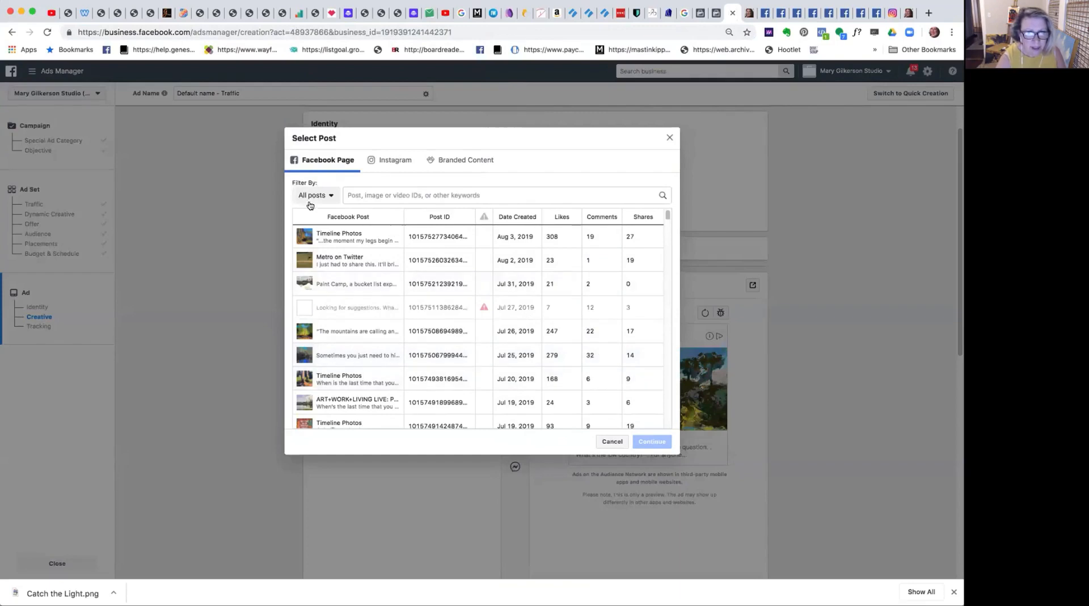
pyautogui.click(320, 236)
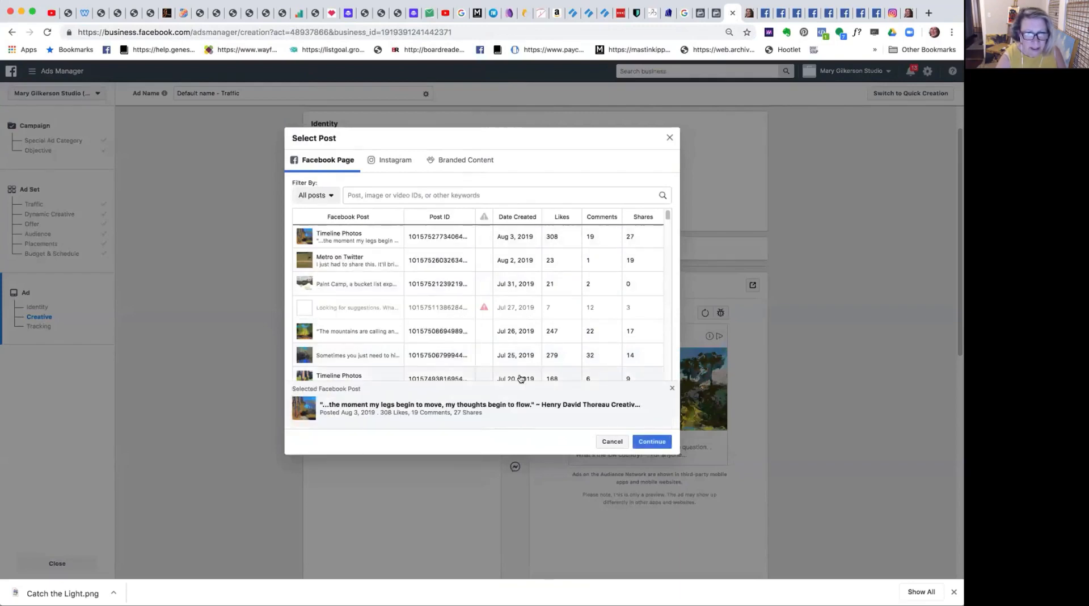
pyautogui.click(651, 443)
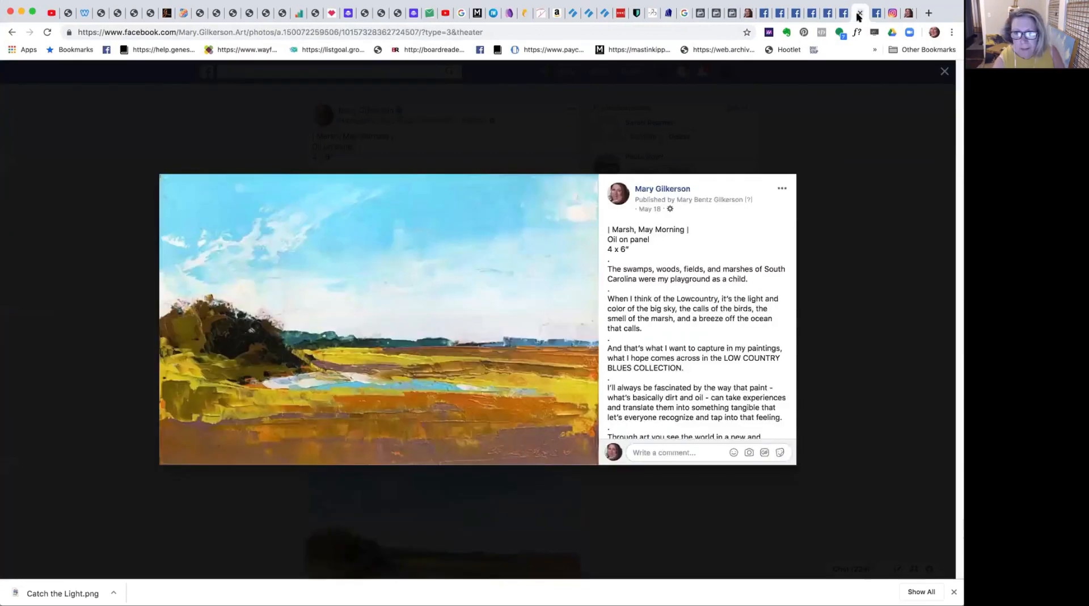
# Reload the Lowcountry post, expand its text, check its options for editing, and close the photo view.
pyautogui.click(859, 14)
pyautogui.click(843, 17)
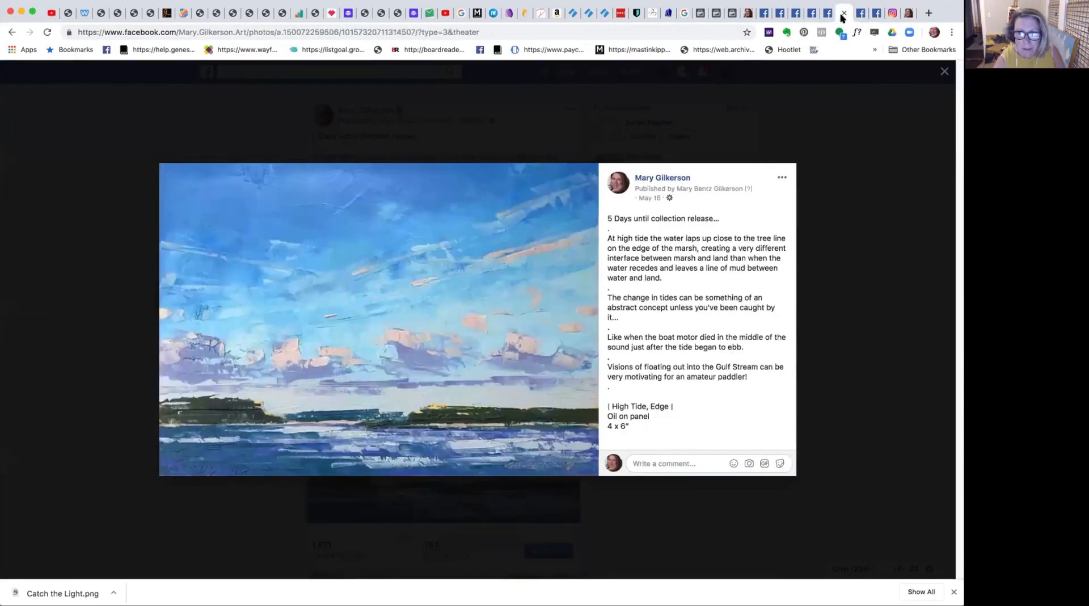
pyautogui.click(826, 15)
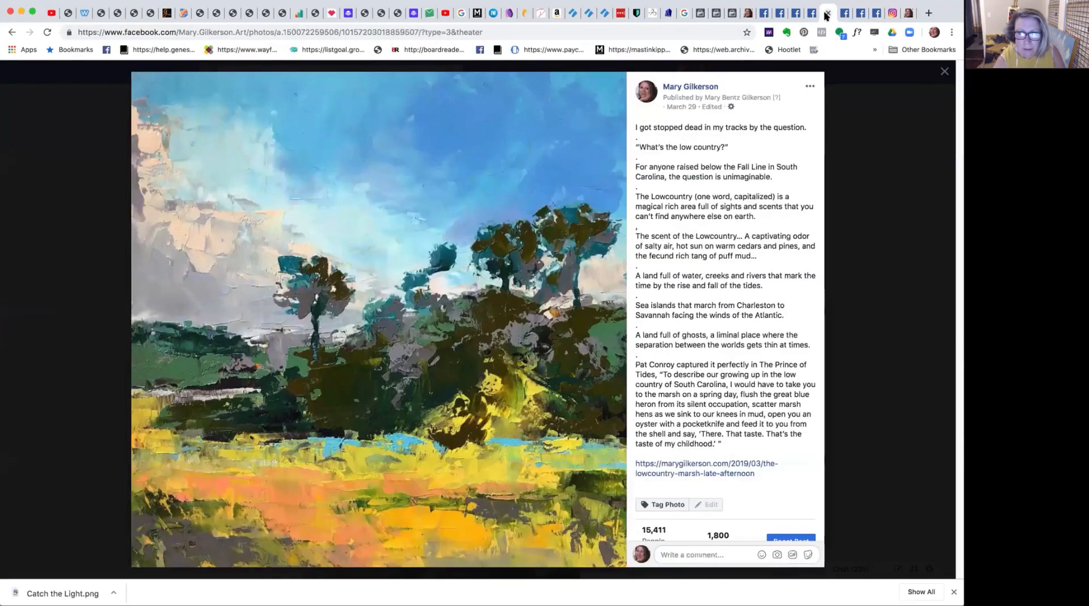
pyautogui.click(44, 32)
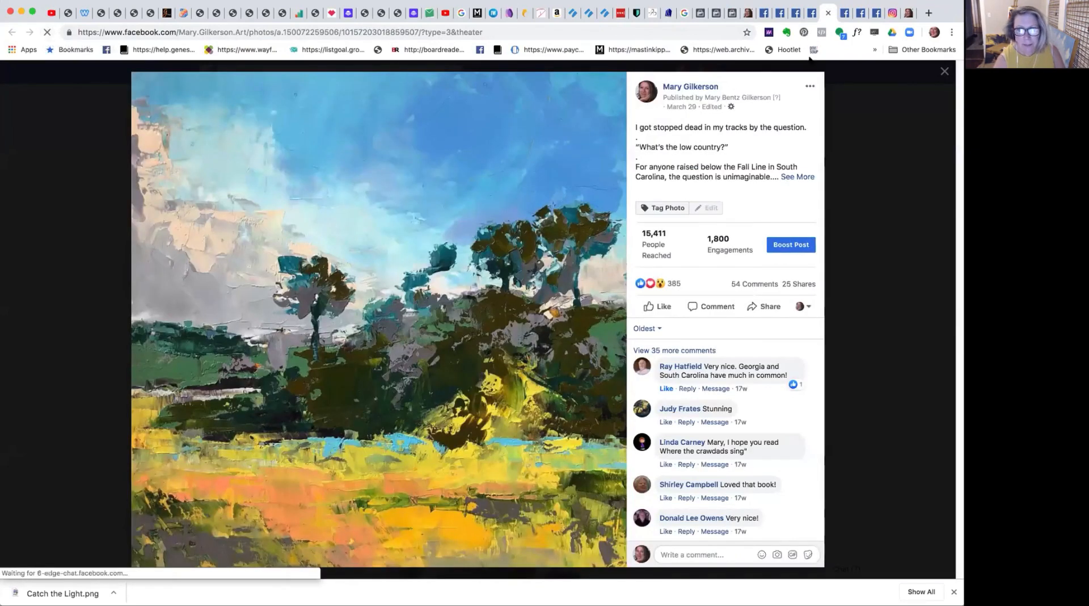
pyautogui.click(809, 87)
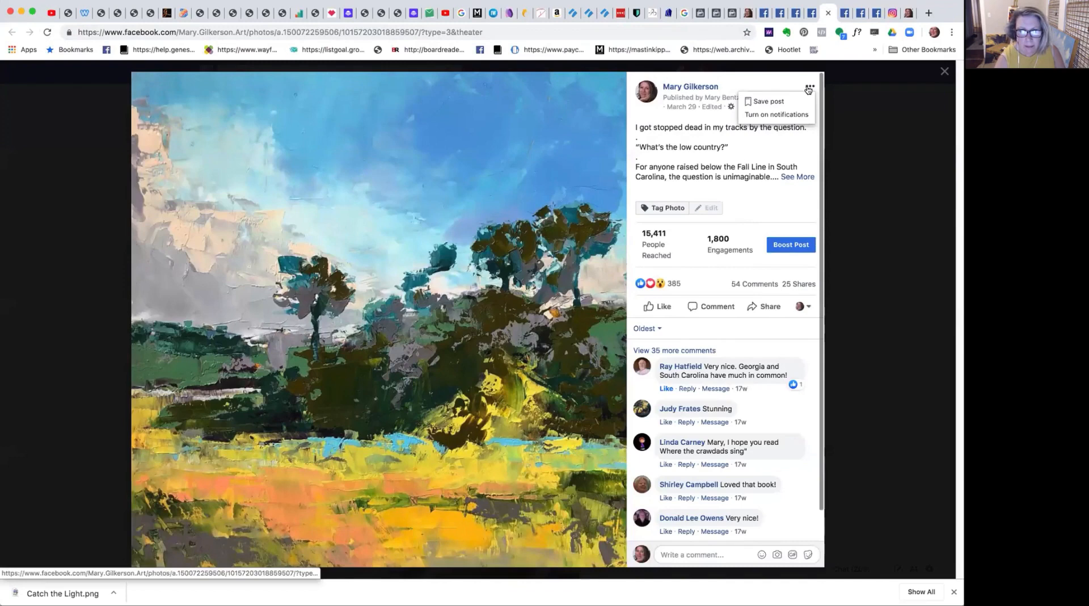
pyautogui.click(809, 87)
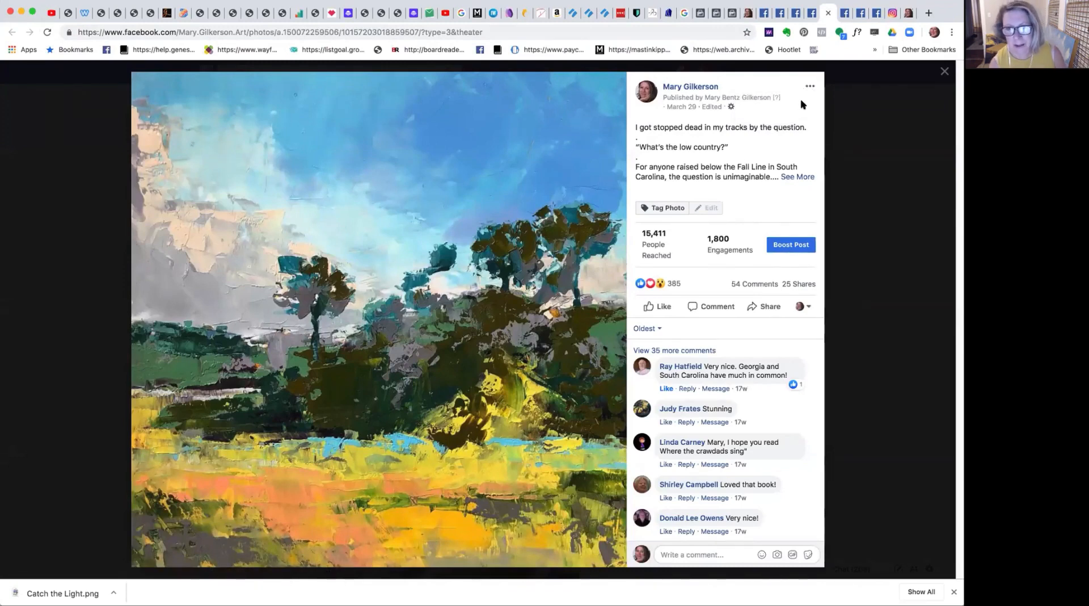
pyautogui.click(799, 177)
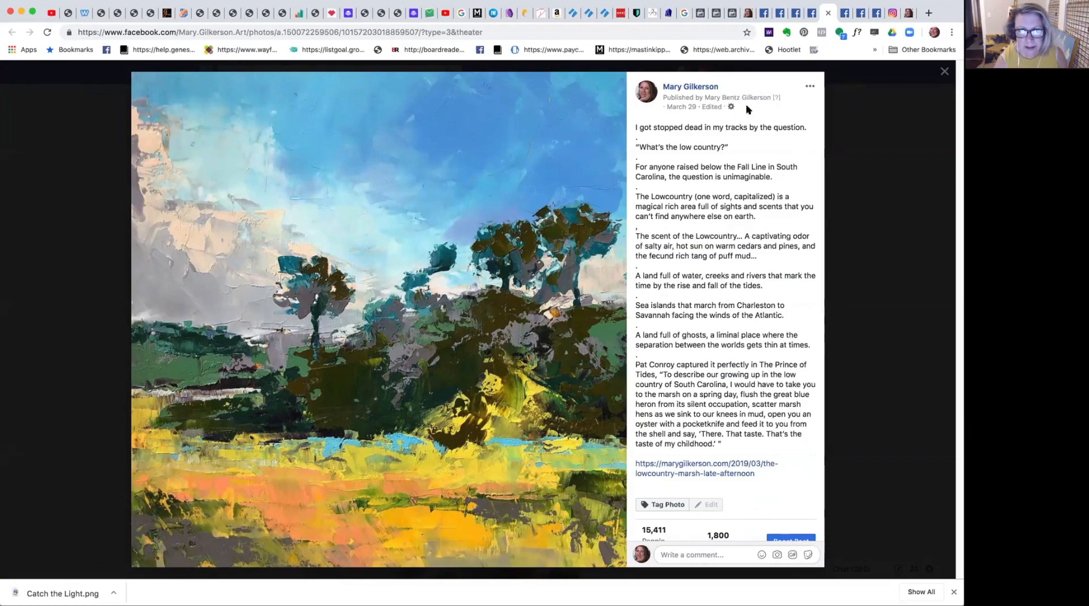
pyautogui.click(808, 84)
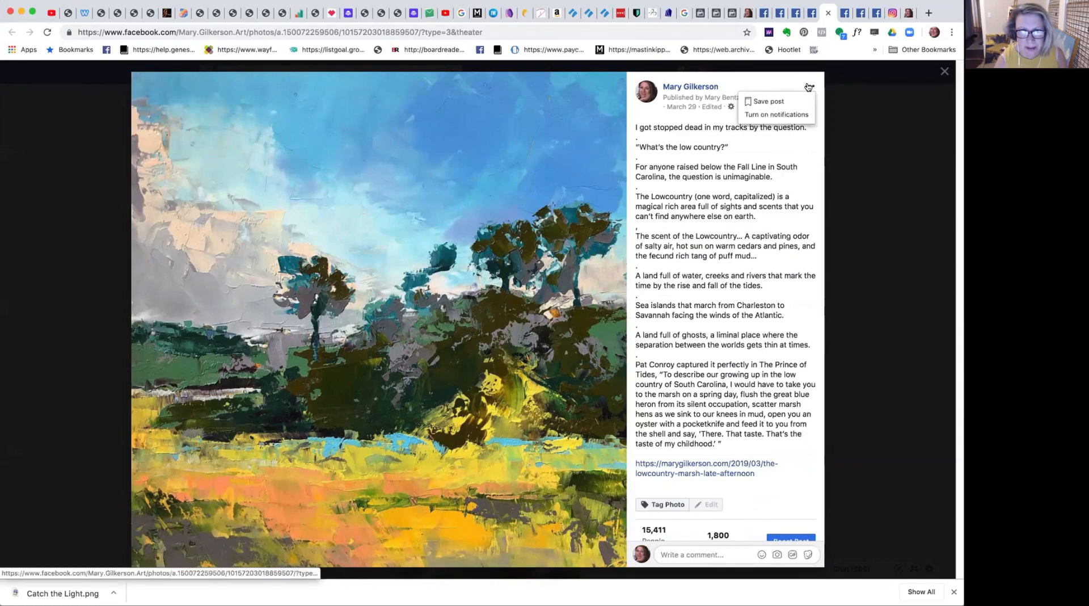
pyautogui.click(808, 86)
pyautogui.click(943, 70)
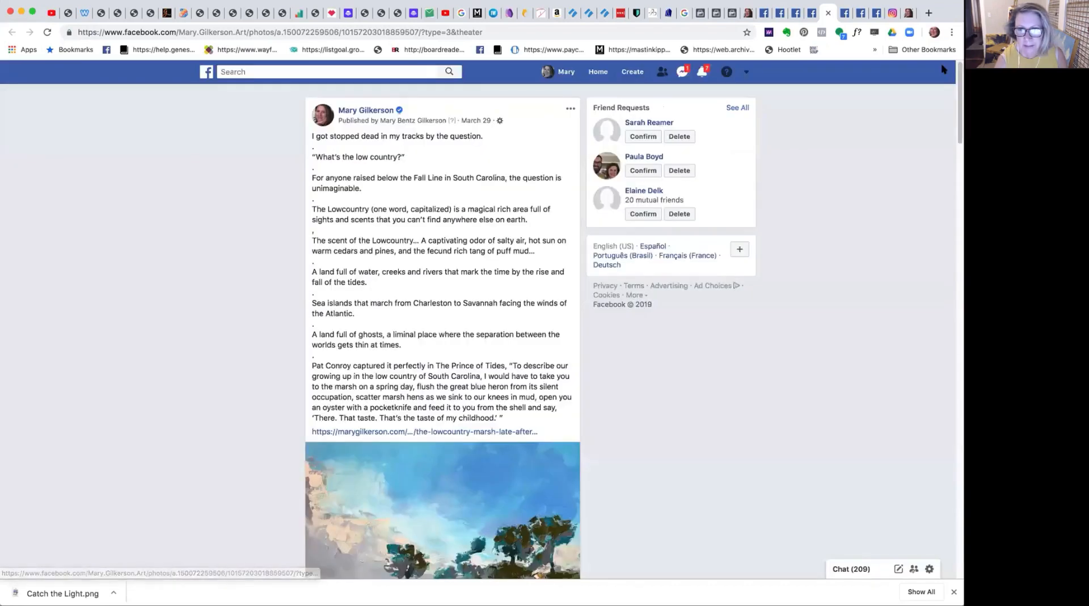
# Look through the "High Tide, Edge", "Marsh, May Morning" and "Jungle" painting posts and return to the ad setup.
pyautogui.click(844, 16)
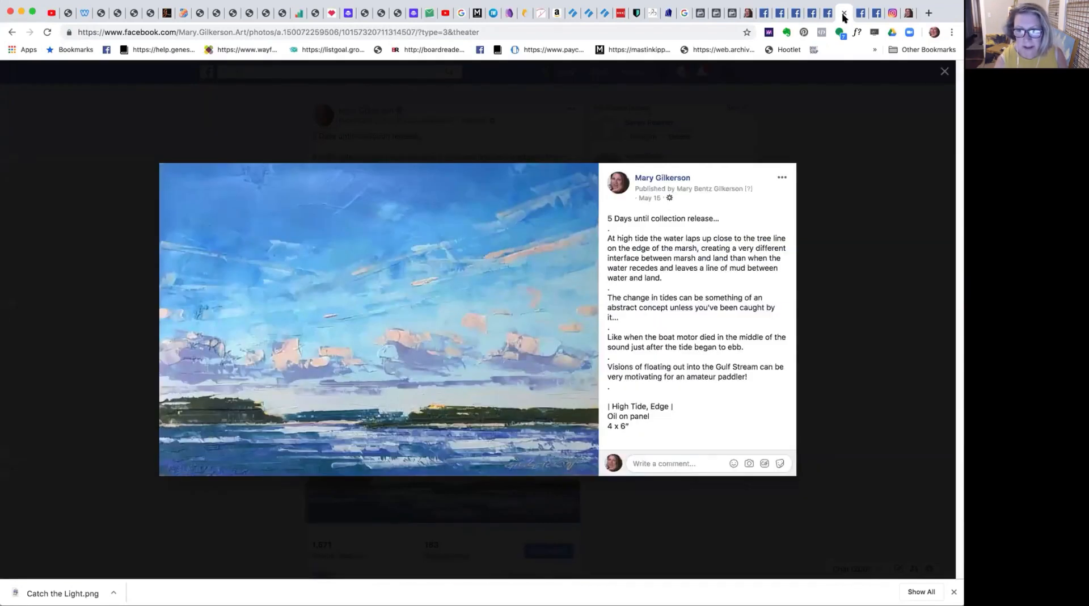
pyautogui.click(860, 16)
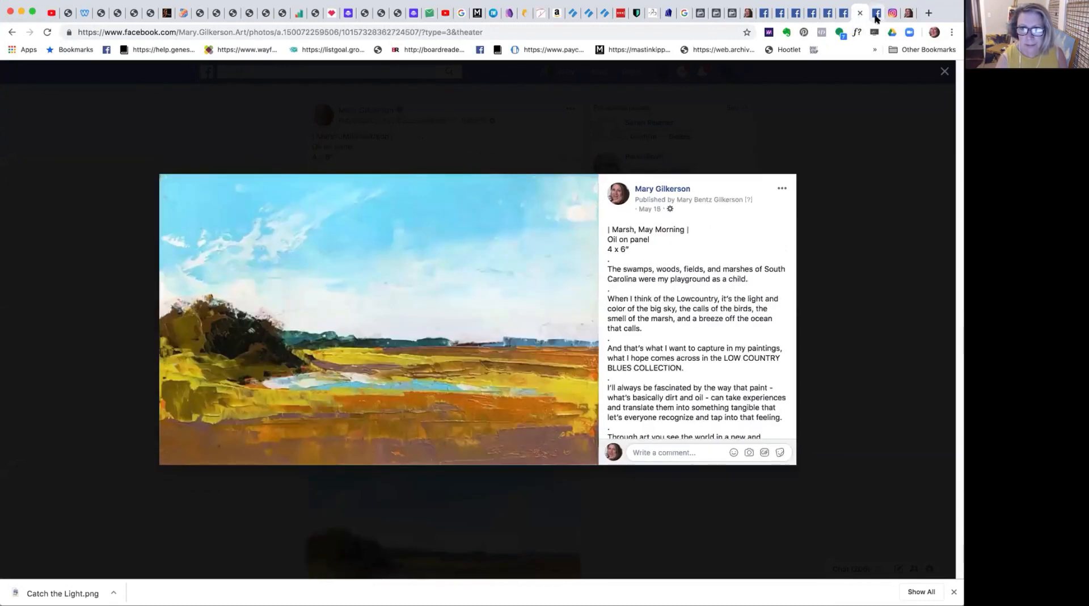
pyautogui.click(876, 17)
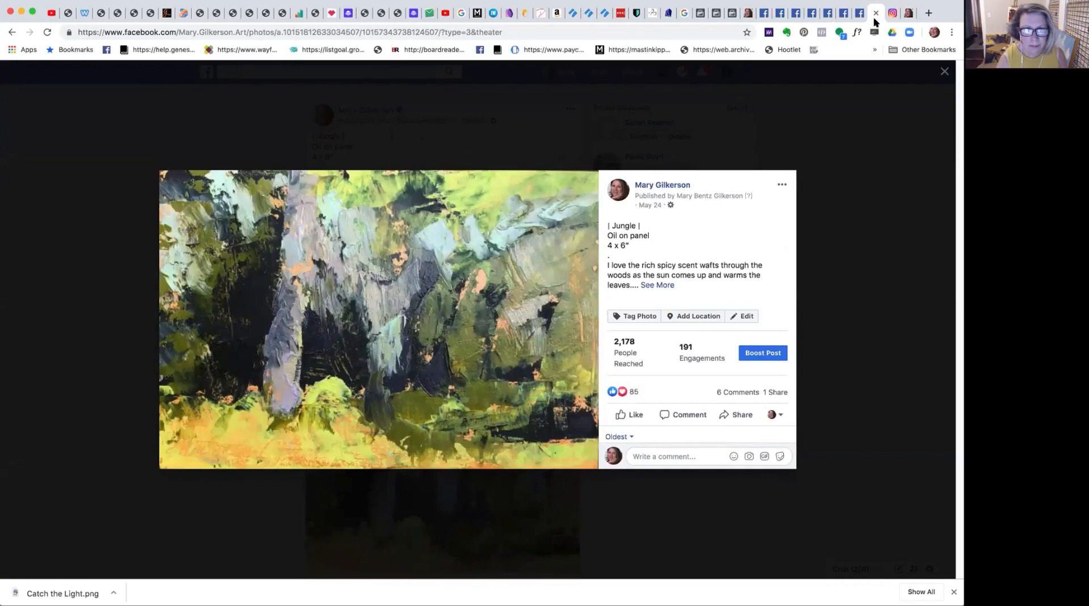
pyautogui.click(731, 17)
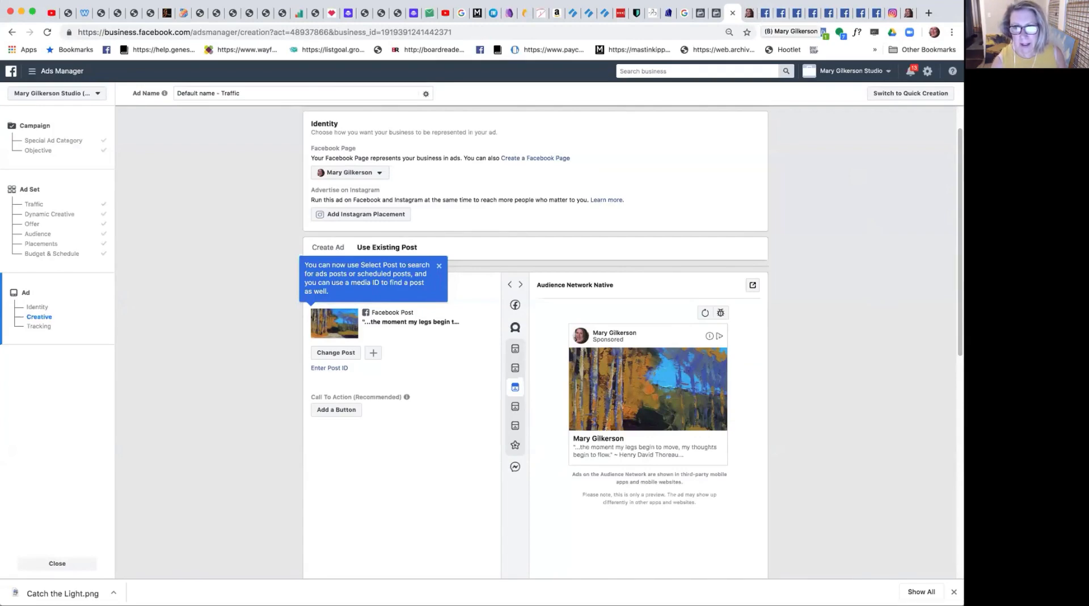
pyautogui.click(844, 16)
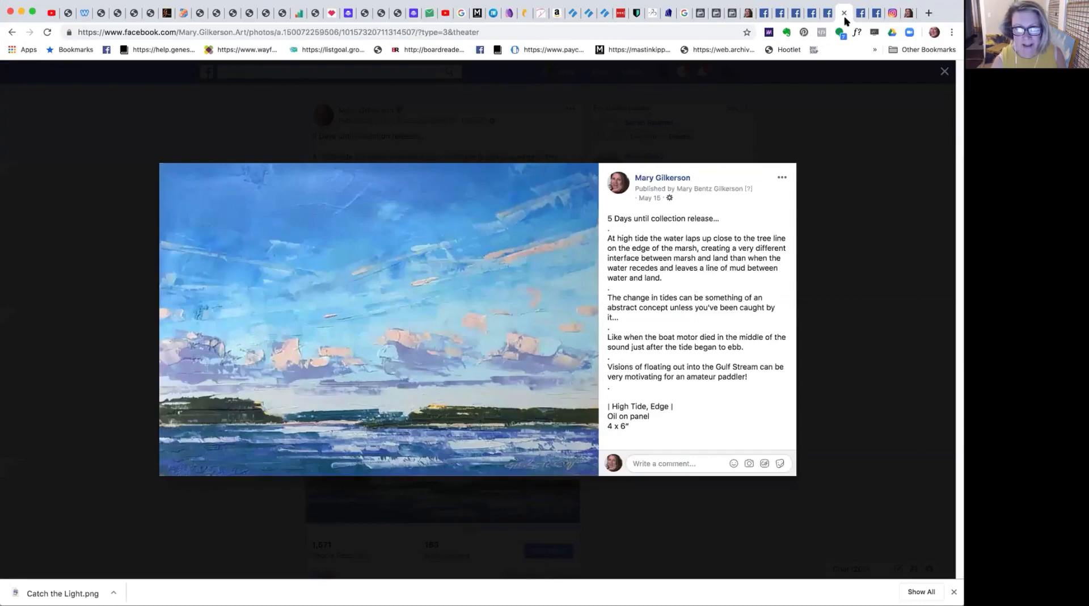
pyautogui.click(843, 13)
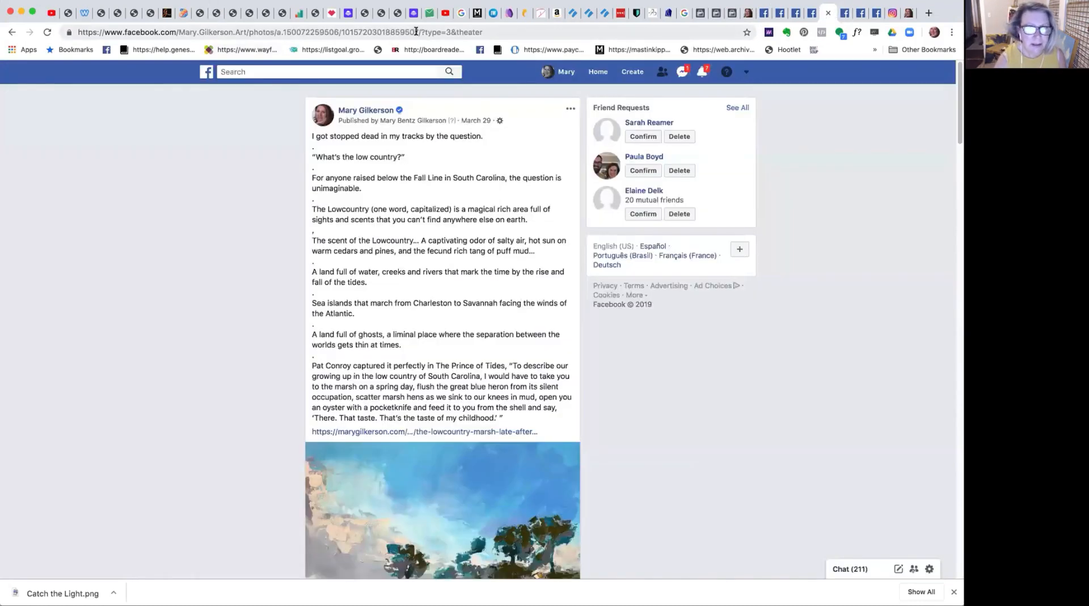
pyautogui.moveTo(419, 33); pyautogui.dragTo(339, 32)
pyautogui.press('super+c')
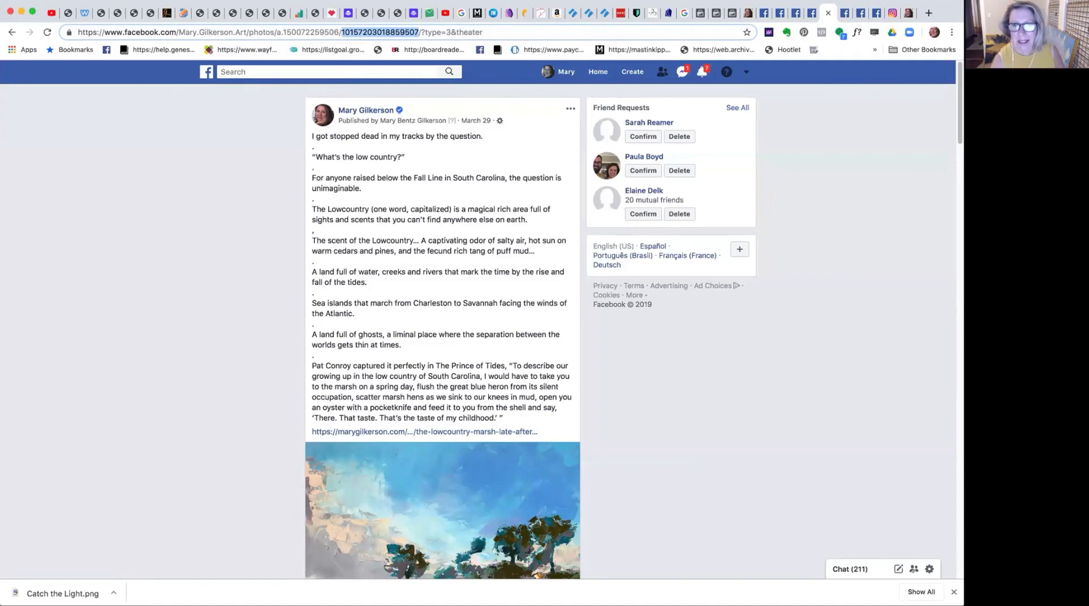
pyautogui.click(732, 12)
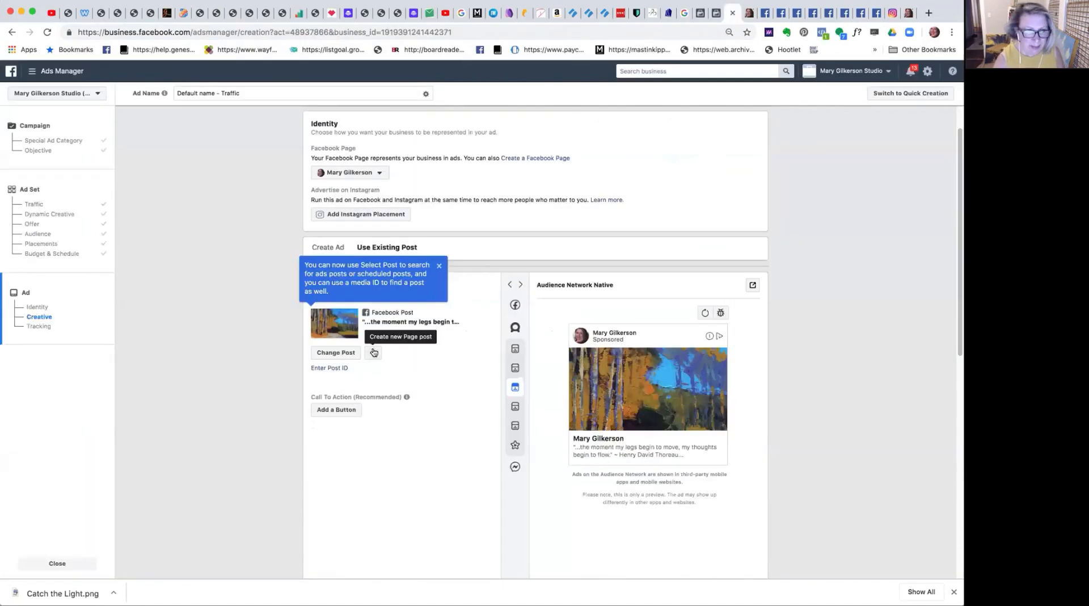
pyautogui.click(341, 367)
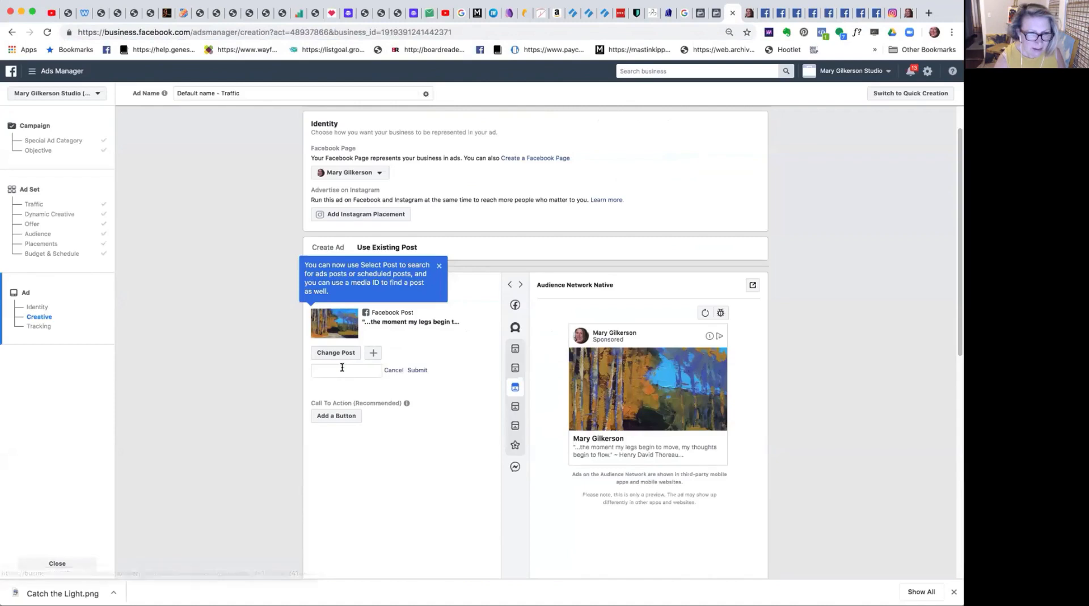
pyautogui.click(334, 372)
pyautogui.press('super+v')
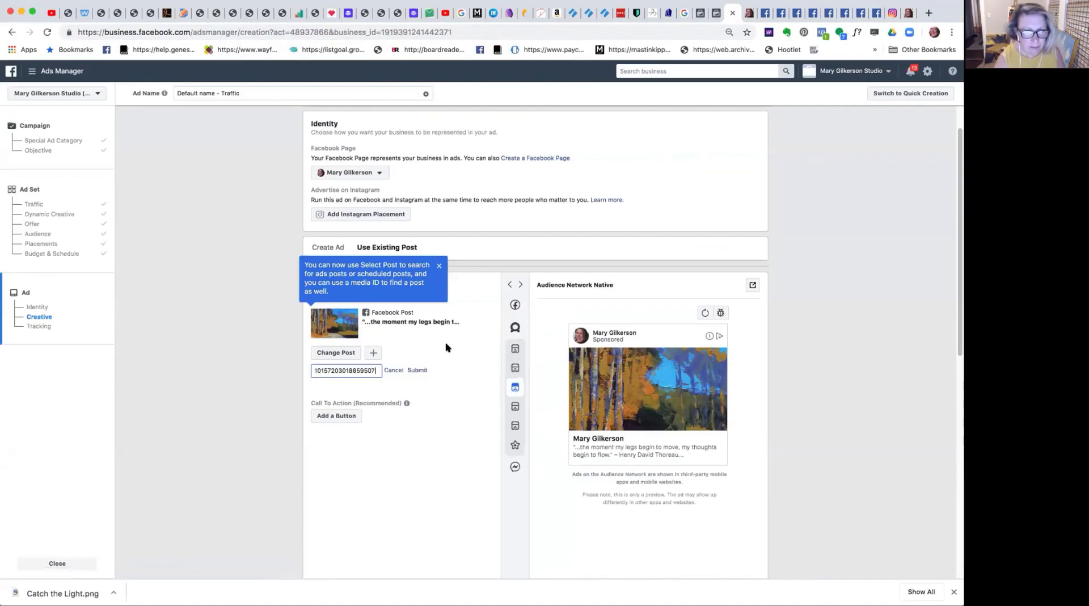
pyautogui.click(417, 370)
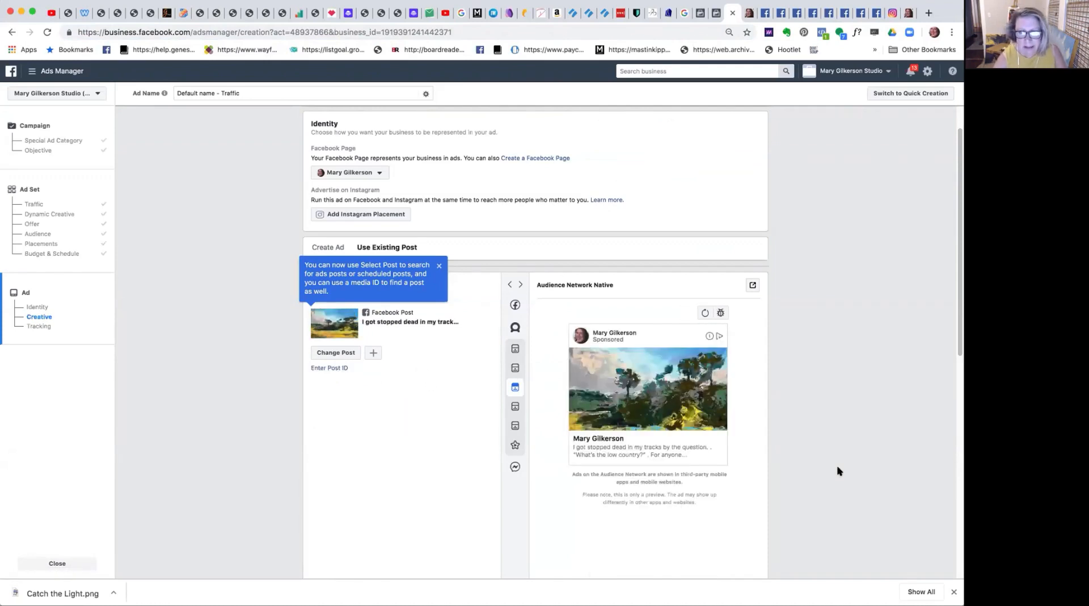
# Confirm the completed Traffic campaign and its ad to submit them for publishing.
pyautogui.scroll(-5, 955, 287)
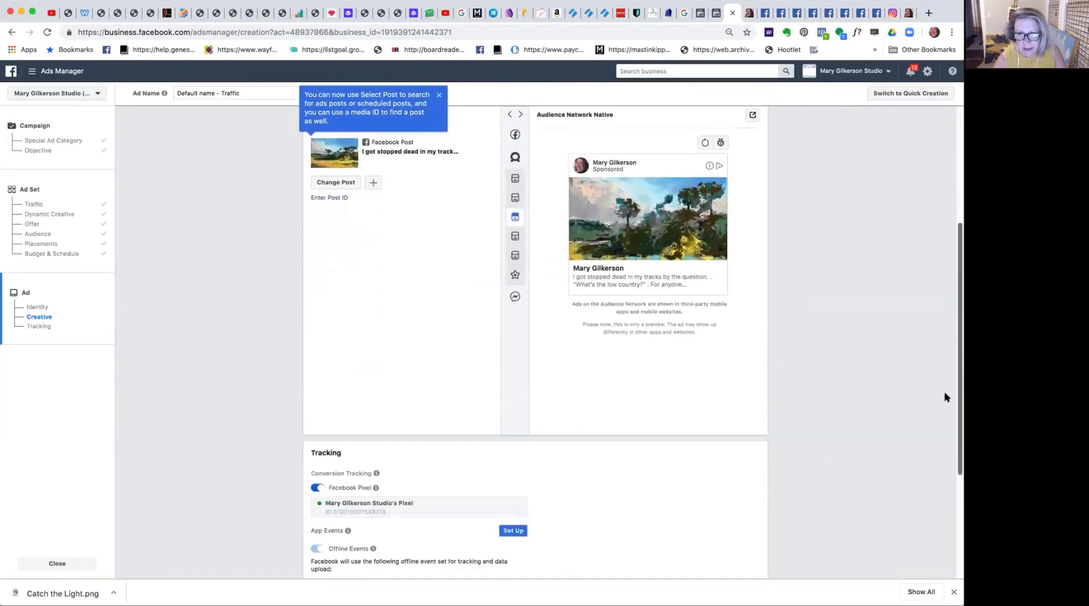
pyautogui.scroll(-3, 939, 434)
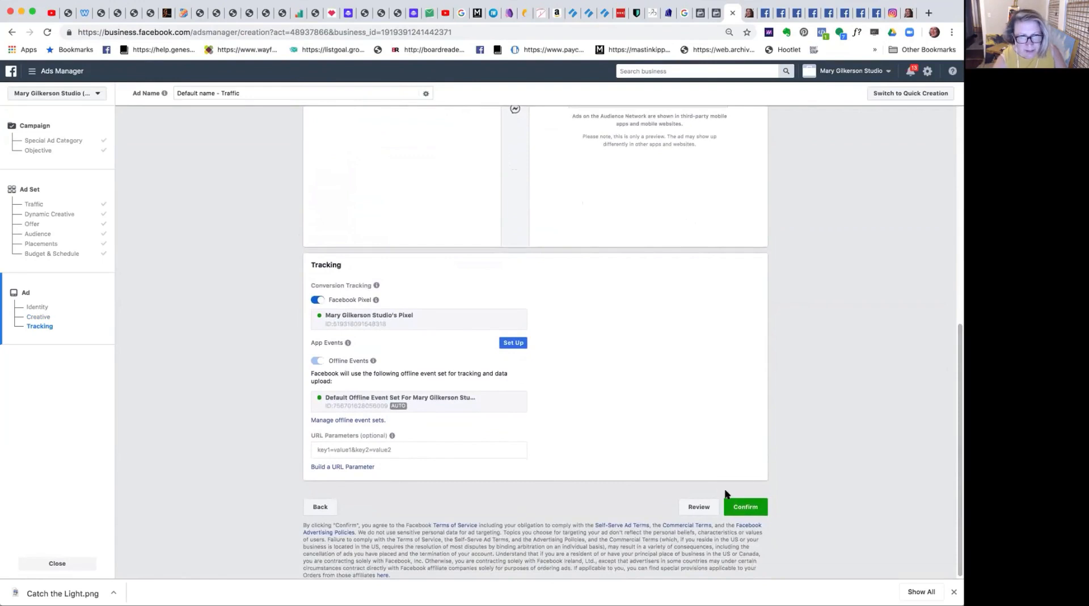
pyautogui.click(744, 506)
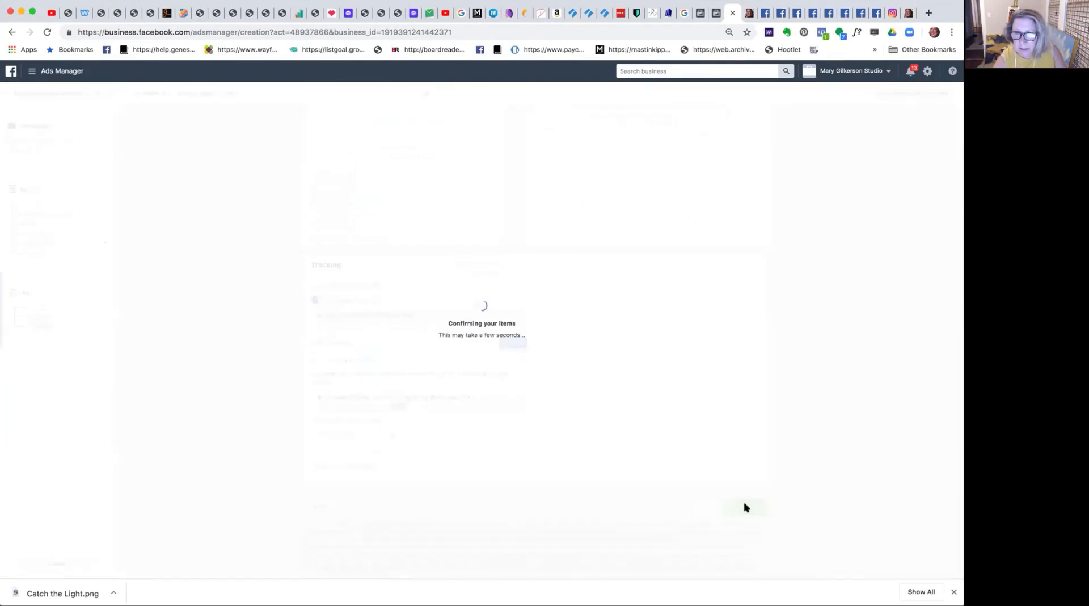